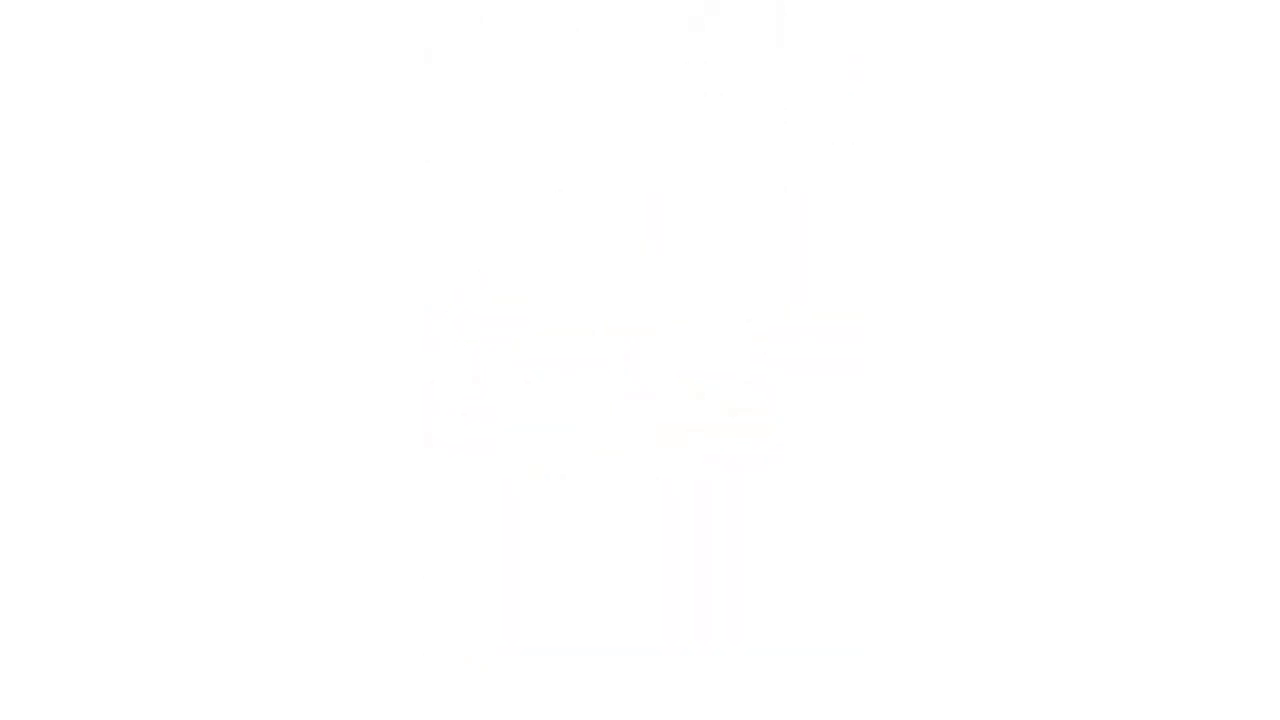
- Save the document and zoom in on the mouth
scroll(509, 523, up, 1)
scroll(466, 362, up, 3)
key(ctrl+s)
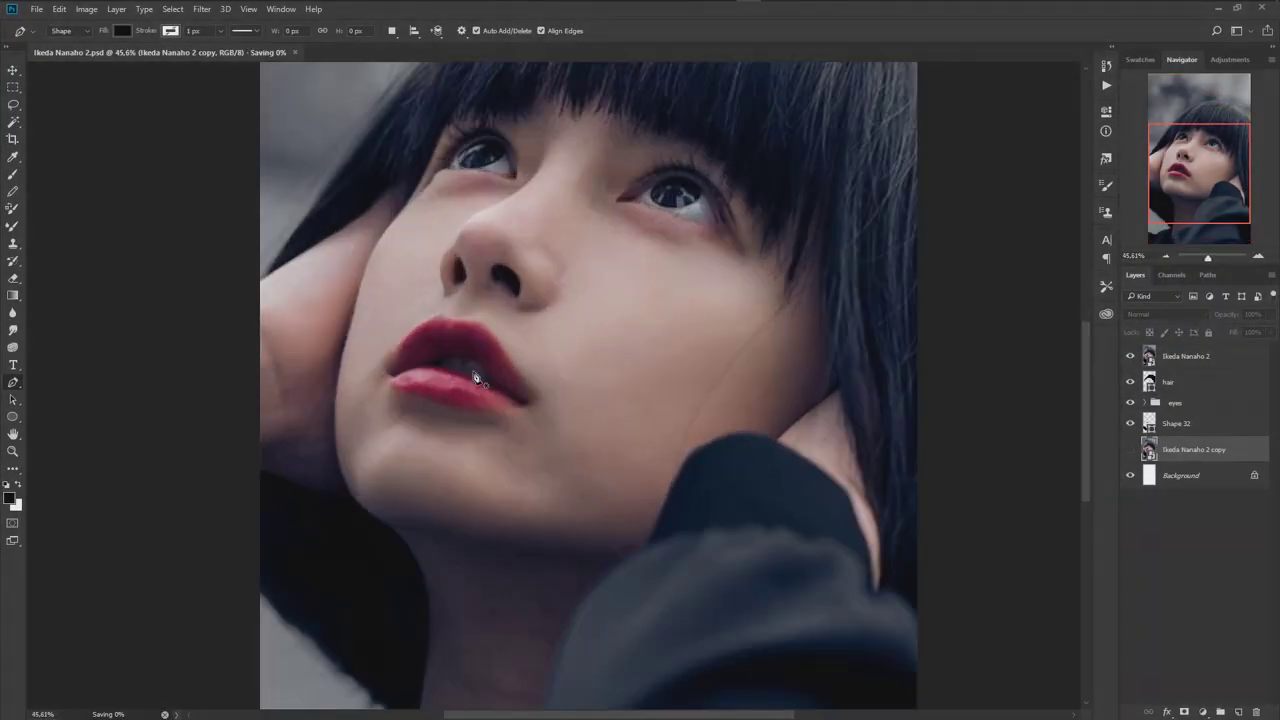
scroll(470, 324, up, 1)
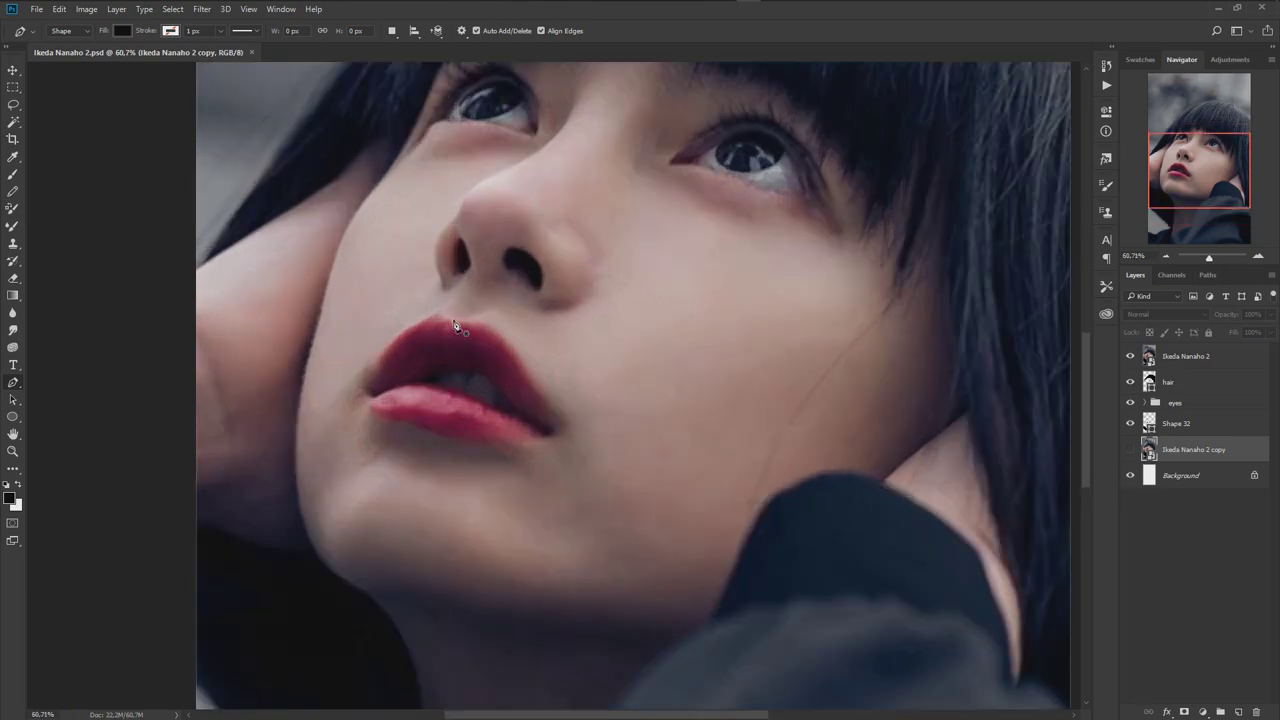
scroll(460, 330, up, 1)
scroll(392, 370, up, 1)
scroll(350, 437, up, 1)
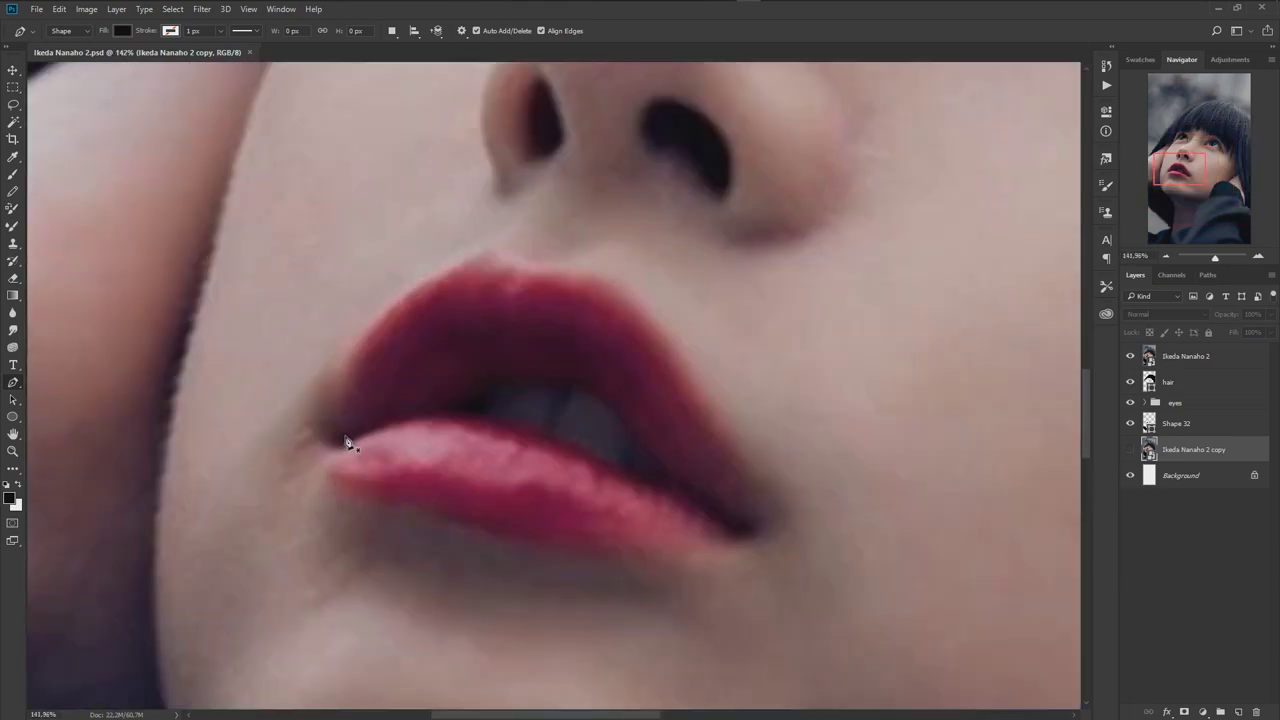
- Trace the lip outline with the Pen tool as a new shape
click(344, 435)
mouse_move(380, 317)
mouse_down()
mouse_move(430, 268)
mouse_move(530, 283)
mouse_up()
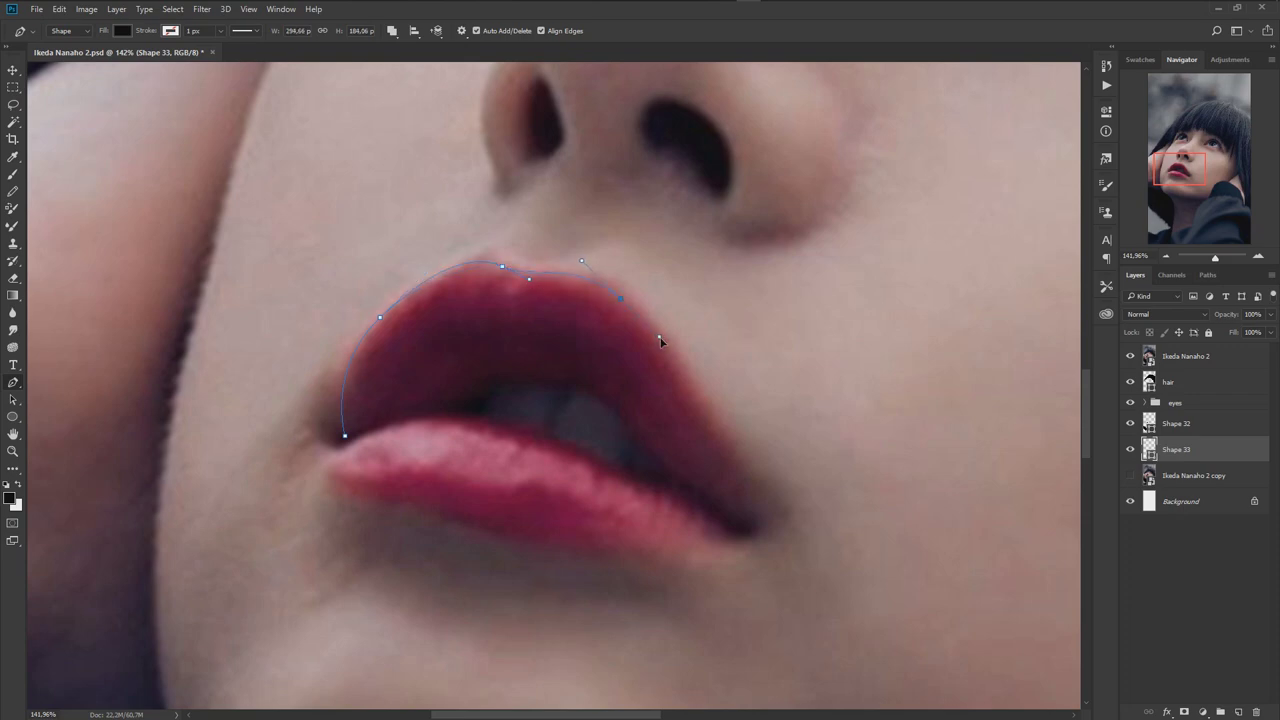
scroll(640, 400, down, 2)
mouse_move(666, 464)
mouse_down()
mouse_move(676, 536)
mouse_move(650, 490)
mouse_up()
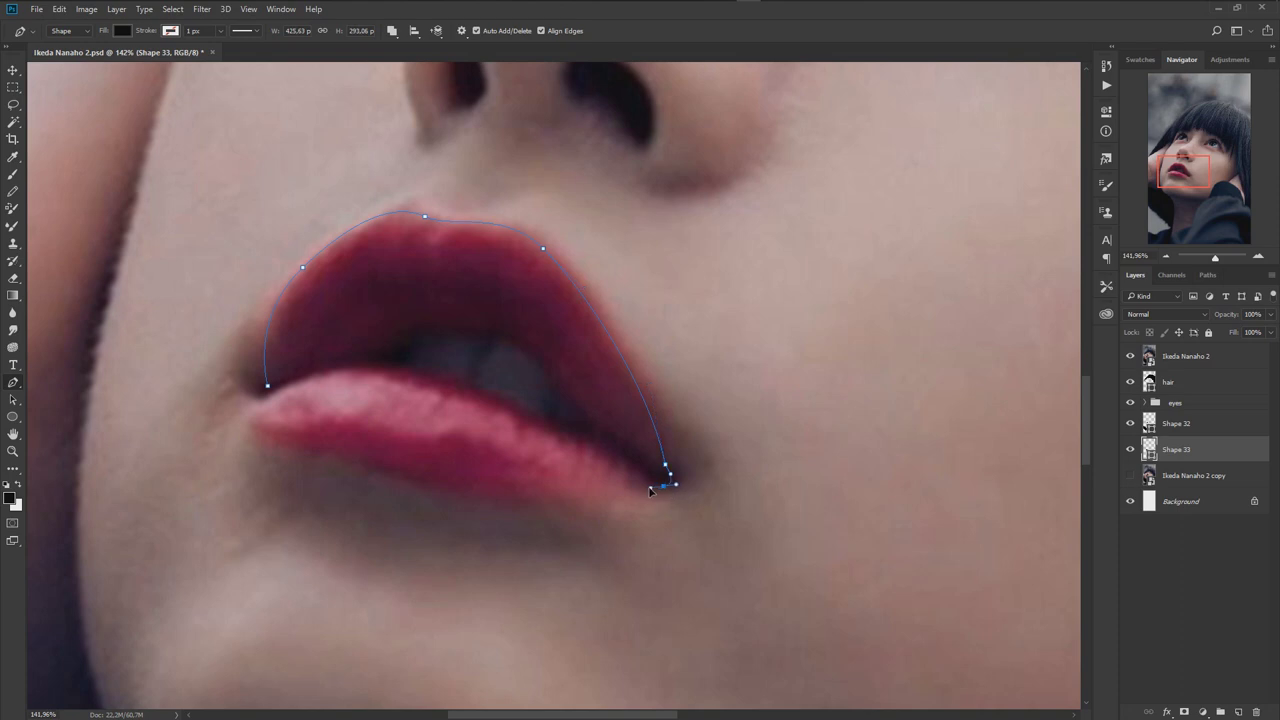
drag(456, 495, 383, 483)
drag(271, 439, 247, 438)
- Rename the shape layer 'lips' and fill it with the sampled lip pink
double_click(1170, 450)
text(lips)
key(Return)
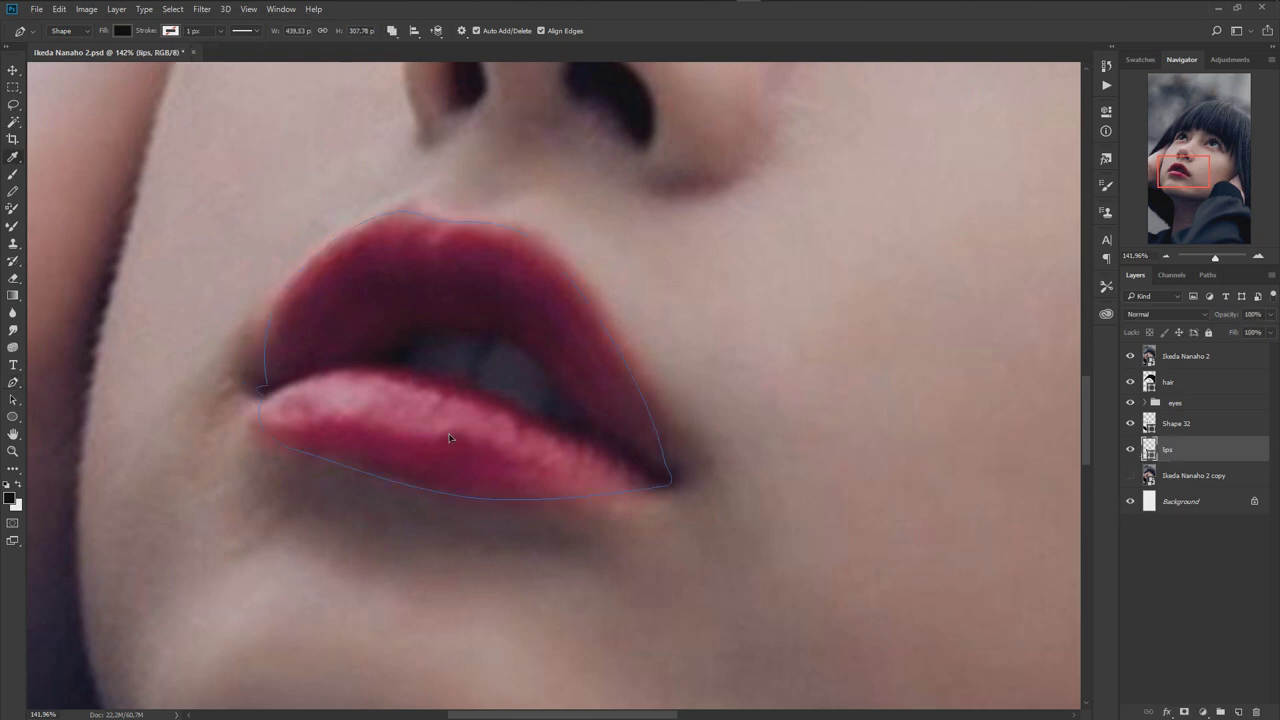
click(512, 388)
click(1022, 212)
- Hide the top photo to check the lips shape, then show it again
click(1130, 356)
scroll(623, 408, down, 3)
scroll(663, 457, down, 2)
click(1175, 449)
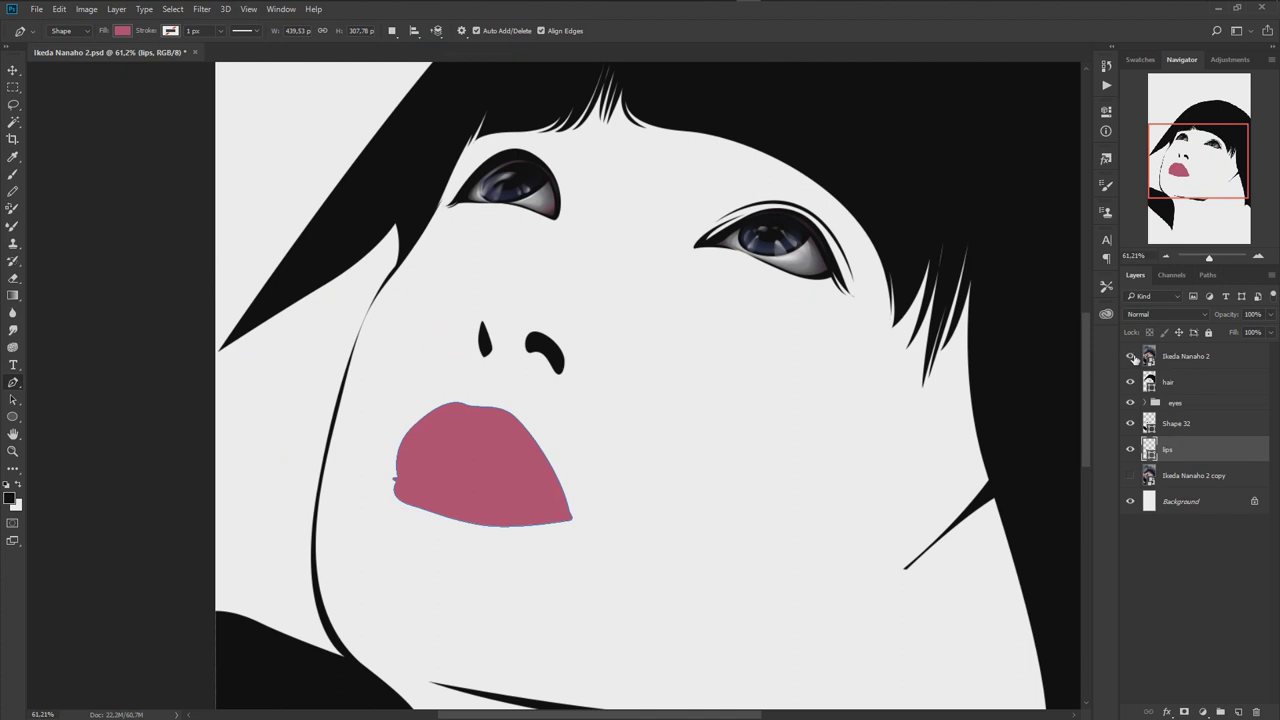
click(1130, 356)
scroll(465, 498, up, 2)
- Pen-draw a closed shape along the line where the lips meet
scroll(460, 475, up, 2)
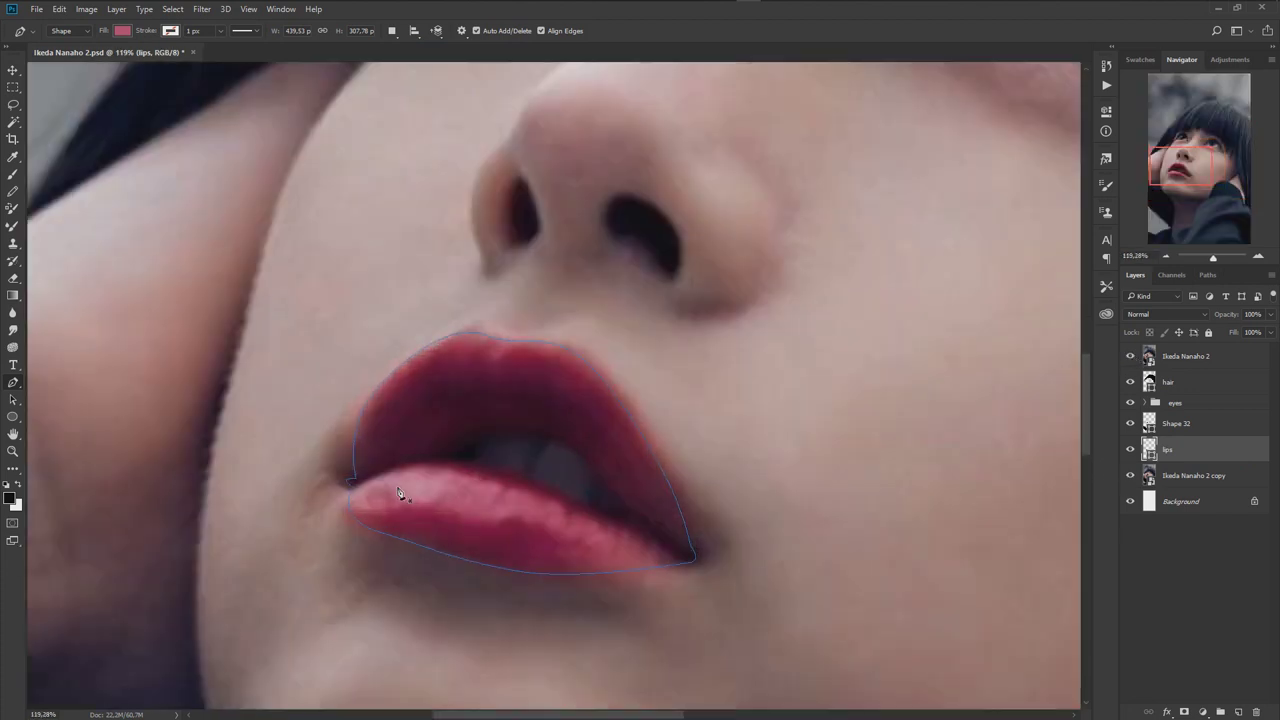
scroll(370, 480, up, 2)
click(349, 471)
drag(498, 413, 536, 397)
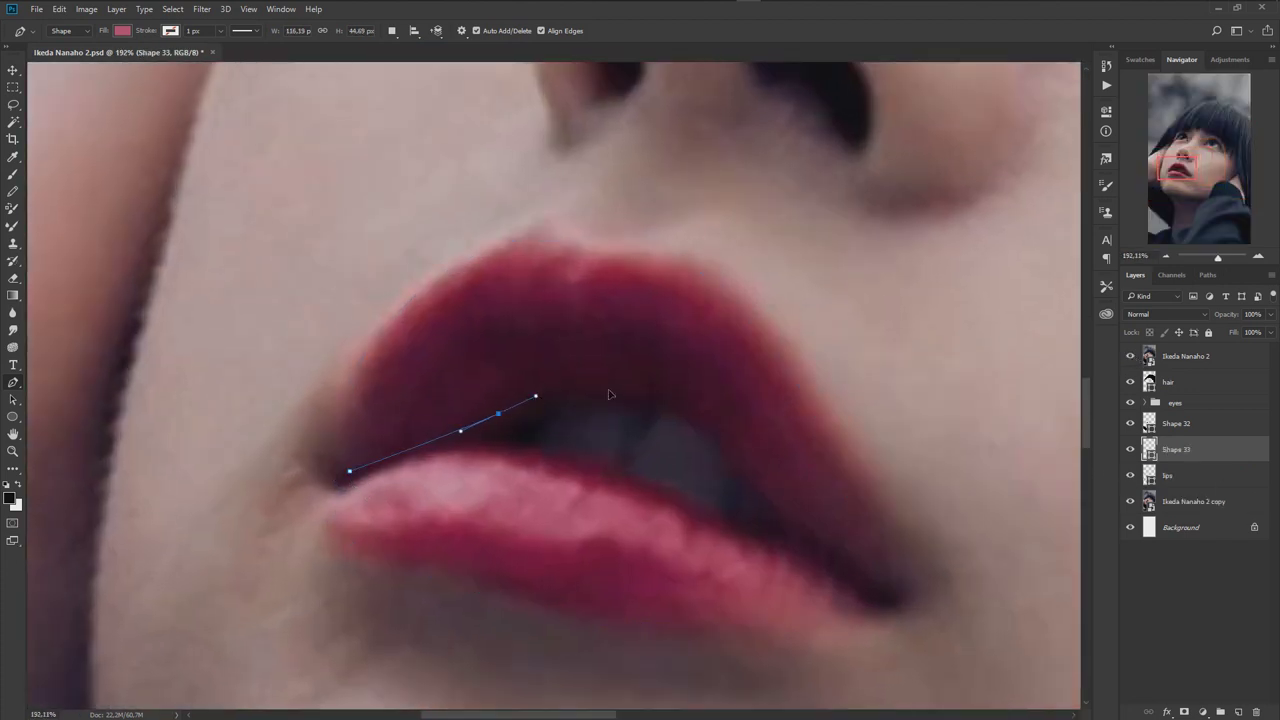
drag(705, 424, 766, 480)
mouse_move(835, 547)
mouse_down()
mouse_move(886, 587)
mouse_move(874, 599)
mouse_up()
drag(839, 558, 831, 553)
drag(898, 603, 898, 619)
drag(760, 534, 715, 520)
drag(485, 442, 428, 438)
mouse_move(349, 471)
mouse_down()
mouse_move(345, 488)
mouse_move(372, 473)
mouse_up()
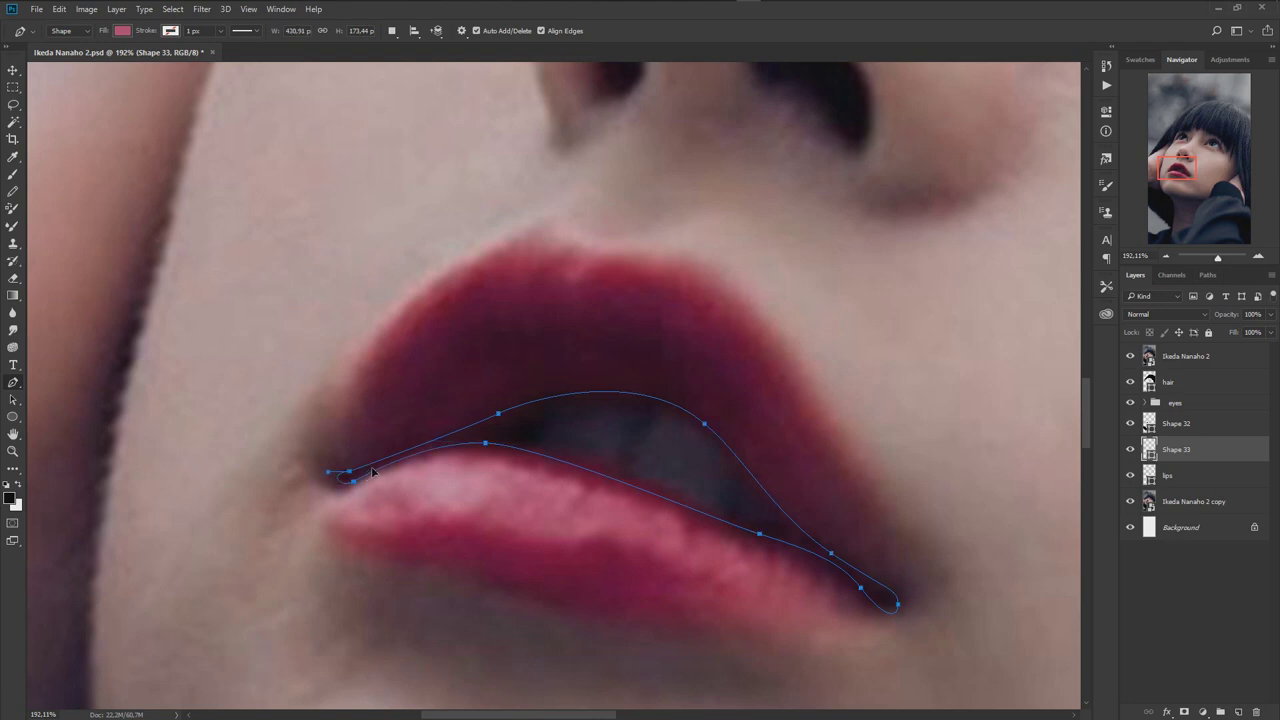
- Fill the new mouth-line shape dark maroon, preview it without the photo, and save
double_click(1148, 449)
click(1020, 209)
click(1130, 356)
scroll(657, 449, down, 3)
scroll(651, 443, down, 3)
scroll(674, 480, down, 3)
key(ctrl+s)
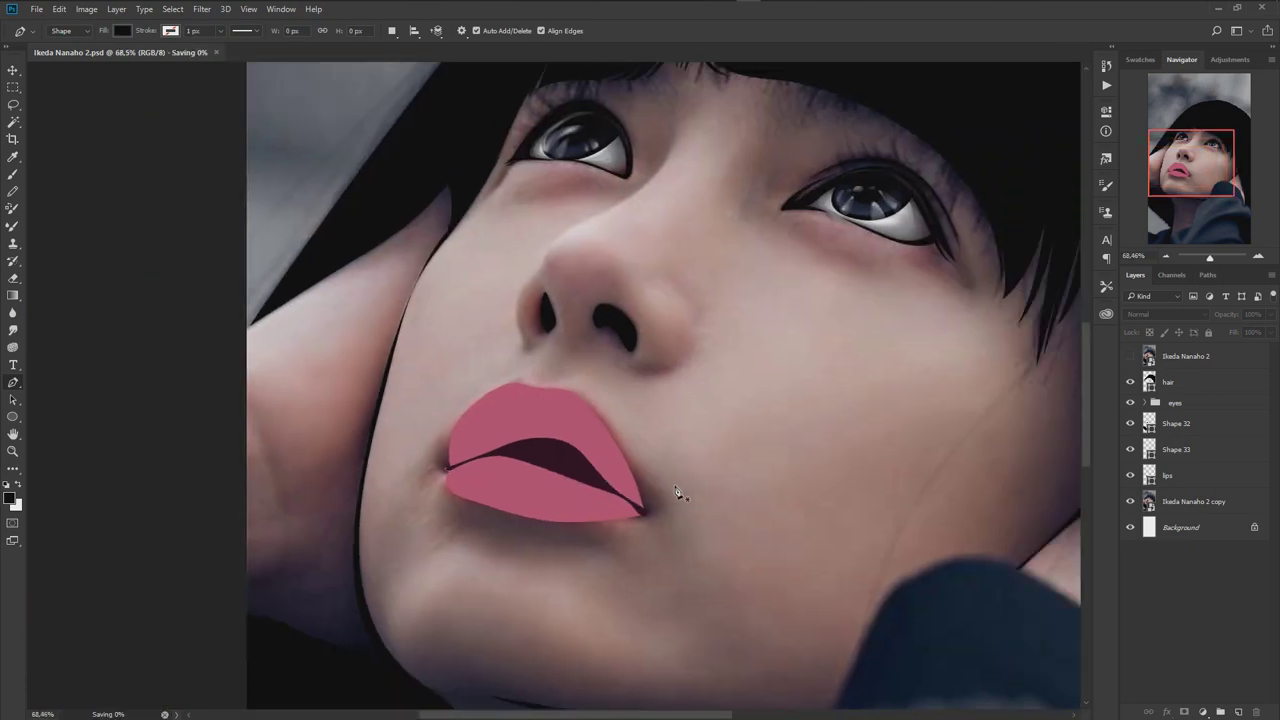
- Select Shape 33 and set its path operation to Subtract Front Shape
click(1185, 424)
click(1180, 449)
click(391, 31)
click(444, 73)
scroll(558, 457, up, 2)
scroll(558, 457, up, 4)
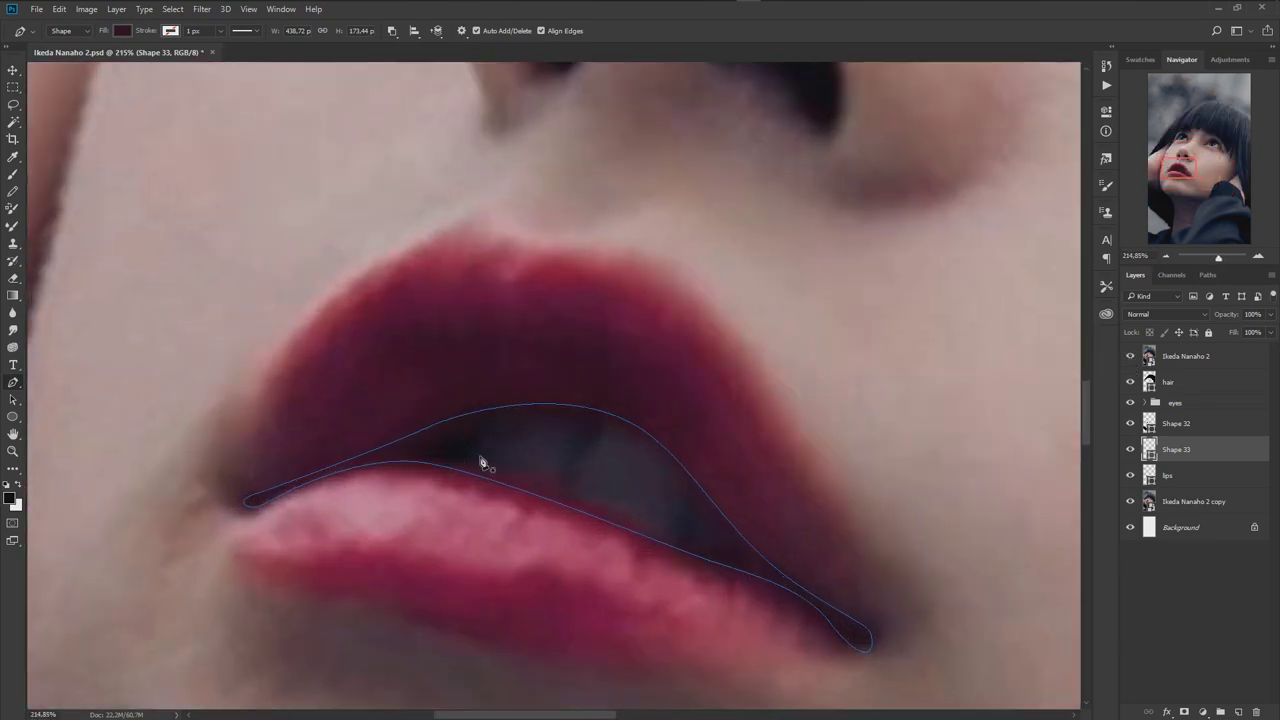
- Pen-draw an inner closed path to cut out the centre of the mouth line
drag(582, 429, 654, 450)
click(439, 452)
drag(584, 426, 597, 434)
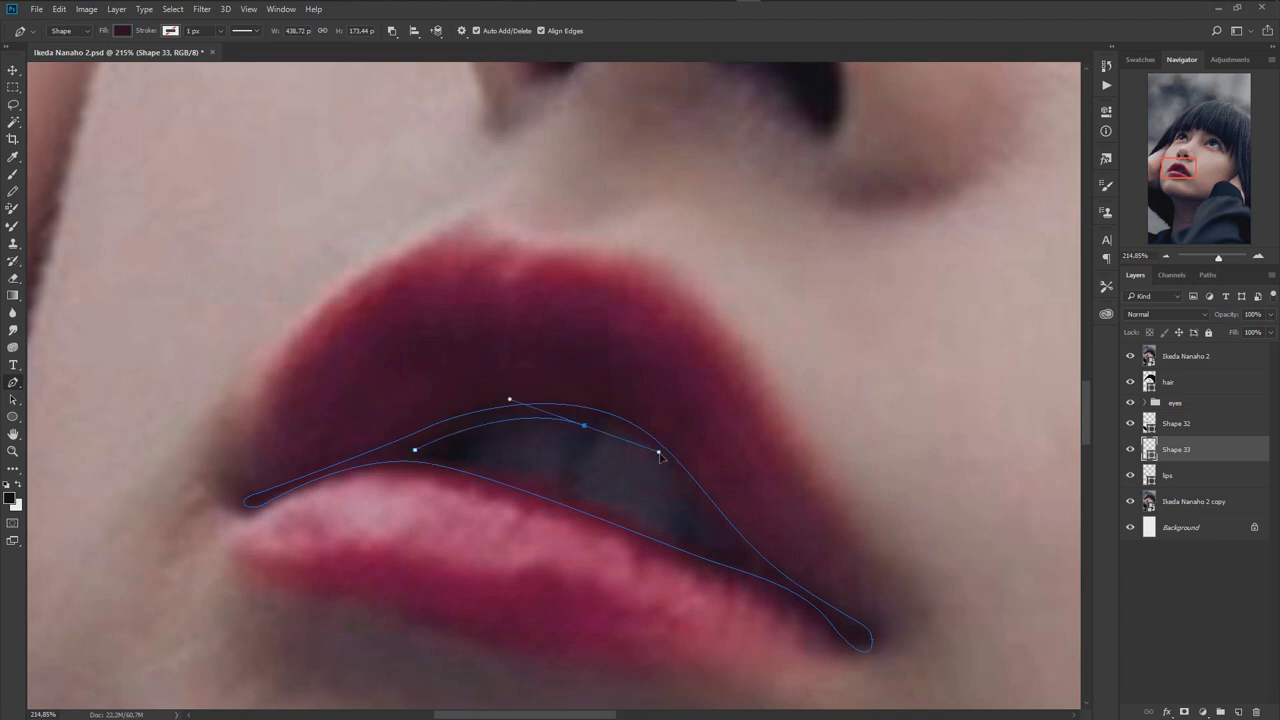
click(576, 459)
drag(686, 494, 720, 550)
click(747, 558)
click(415, 451)
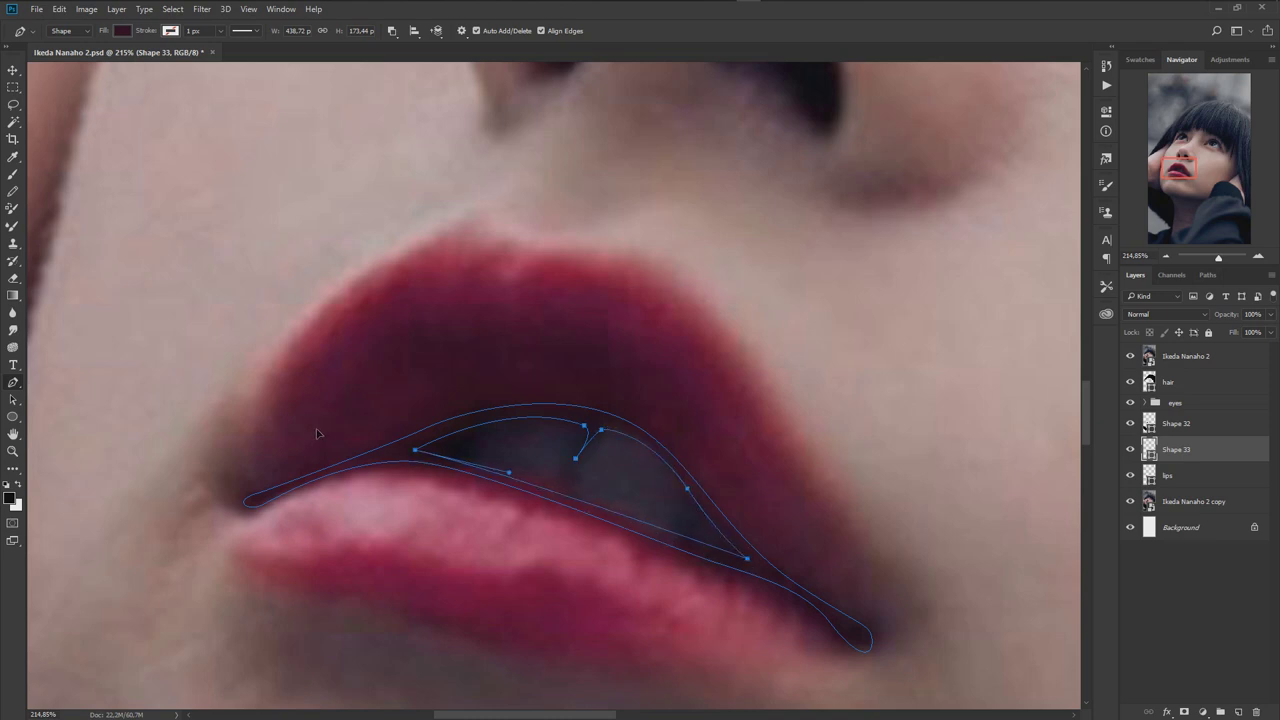
drag(750, 563, 752, 568)
click(413, 457)
- Preview the thin outline without the photo and select the lips layer
click(1130, 356)
click(1215, 588)
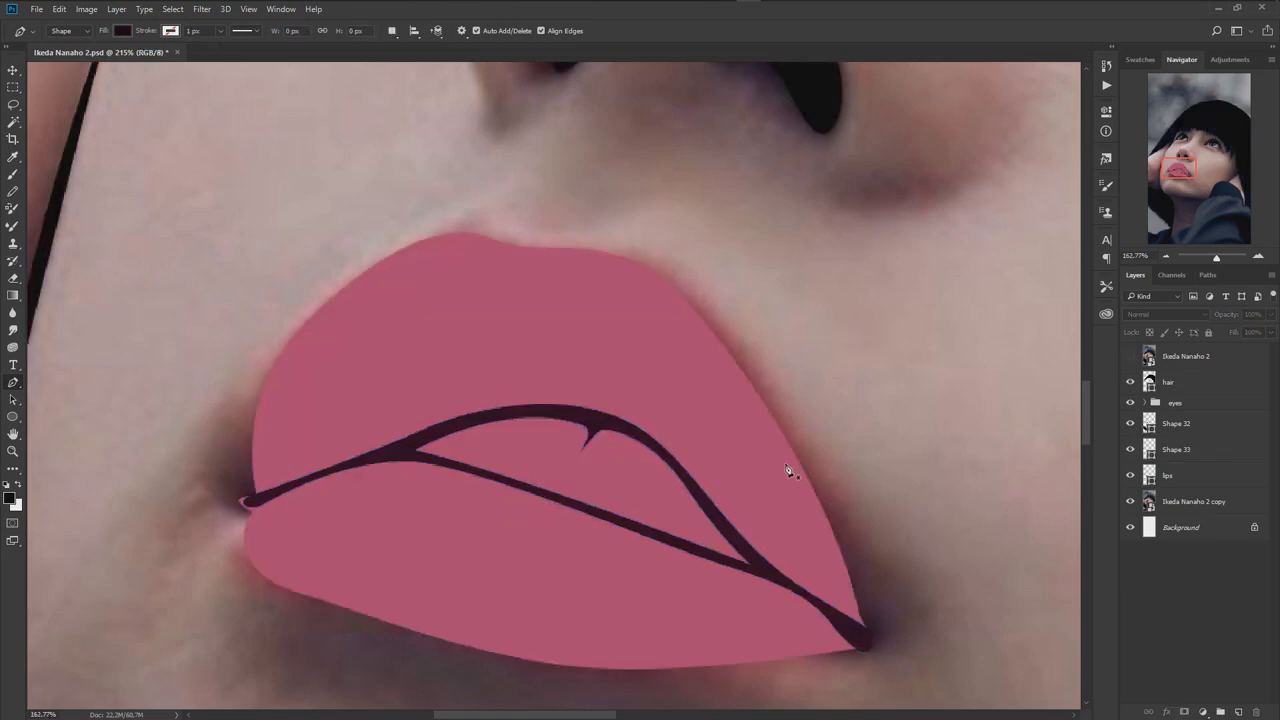
scroll(788, 466, down, 5)
click(1178, 484)
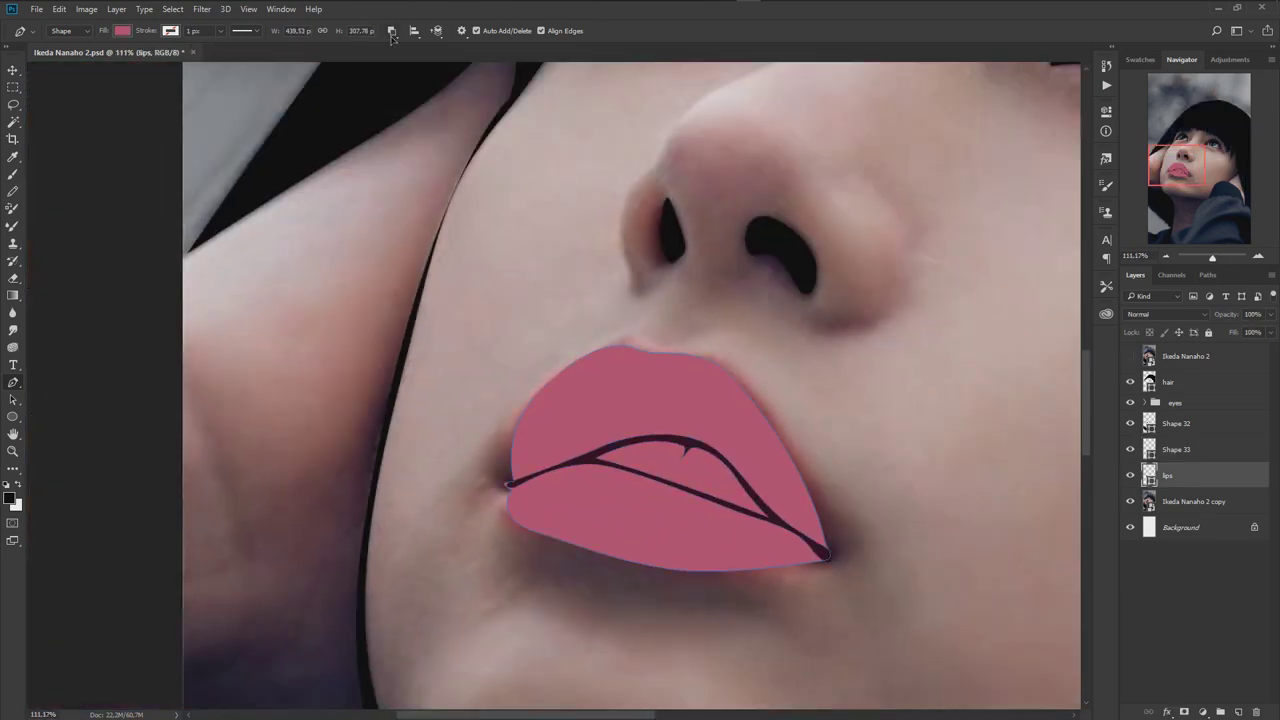
- Pen-draw the mouth opening between the lips as Shape 34
scroll(870, 445, up, 5)
scroll(531, 458, up, 1)
click(412, 431)
drag(607, 388, 715, 406)
drag(760, 495, 777, 517)
click(815, 563)
drag(412, 432, 372, 445)
- Fill Shape 34 with a dark colour sampled from the mouth
click(1130, 356)
double_click(1149, 477)
click(646, 423)
click(1022, 210)
click(1130, 356)
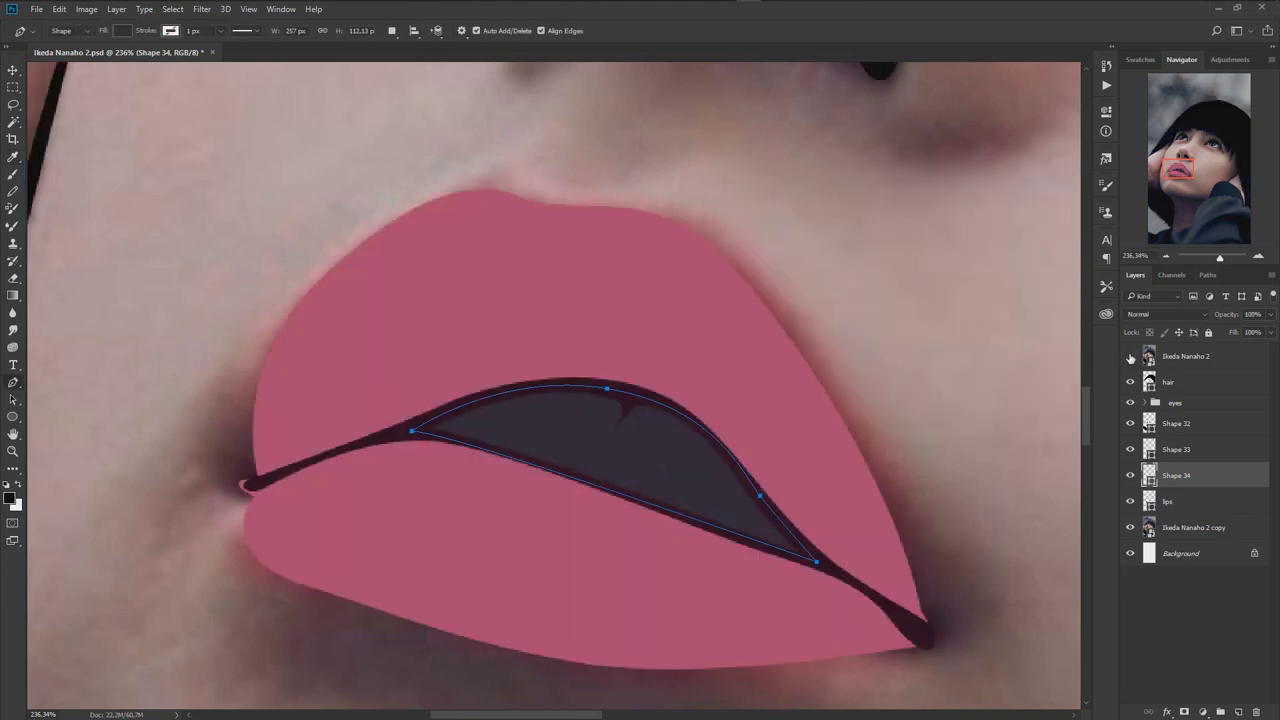
- Adjust the Shape 34 fill to a dark grey-purple and begin a new shape
double_click(1149, 475)
click(750, 354)
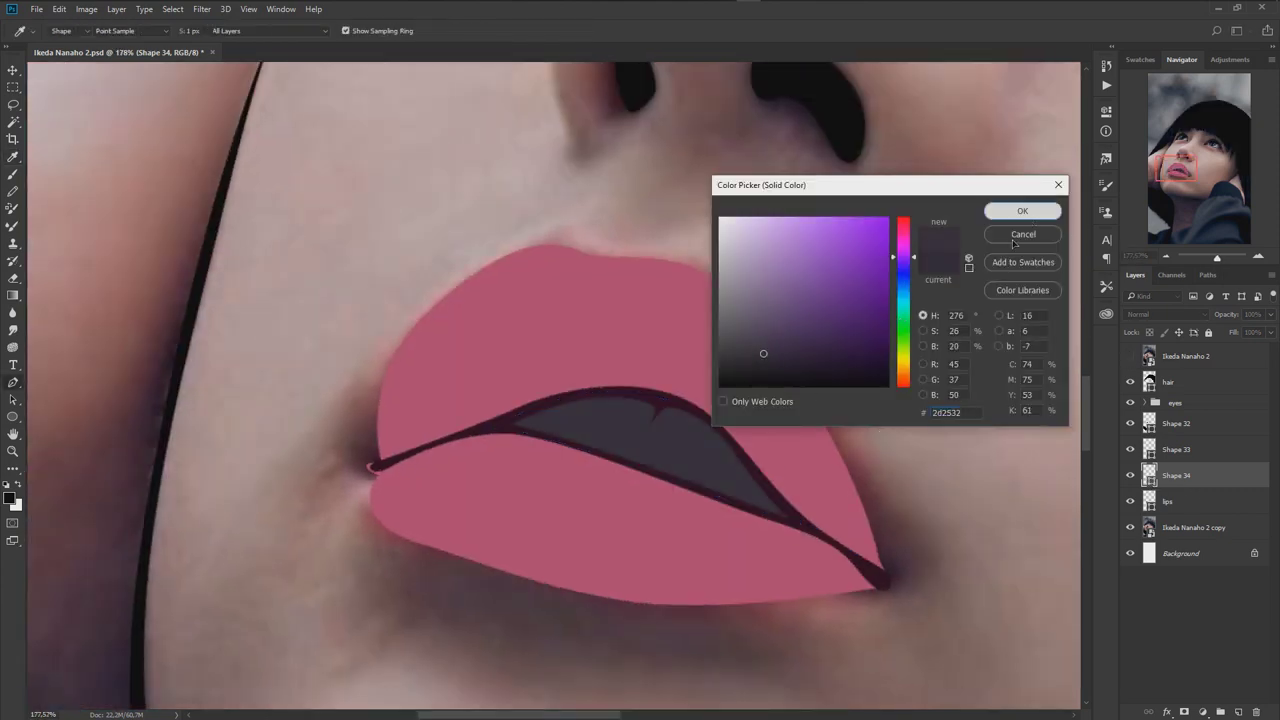
click(1022, 210)
click(1130, 356)
scroll(770, 470, up, 2)
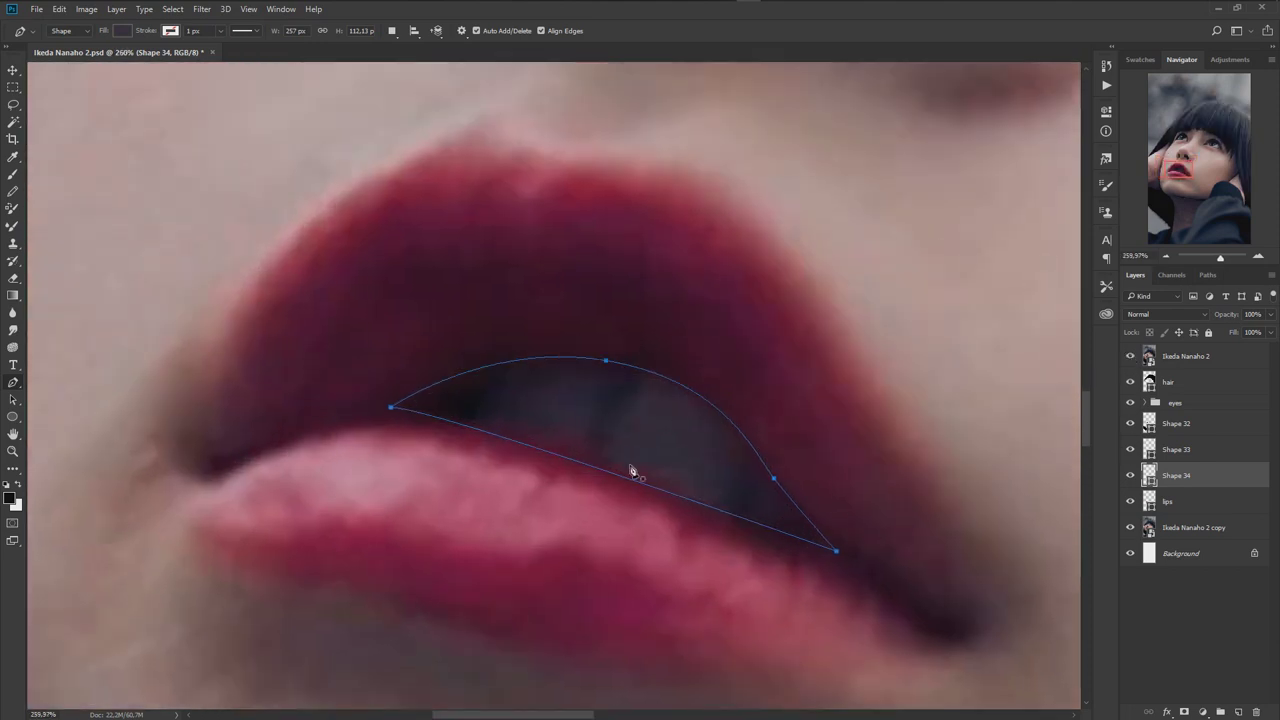
click(370, 402)
- Complete Shape 35 across the mouth with a slightly less saturated dark fill
drag(572, 327, 692, 339)
click(849, 533)
drag(693, 581, 578, 548)
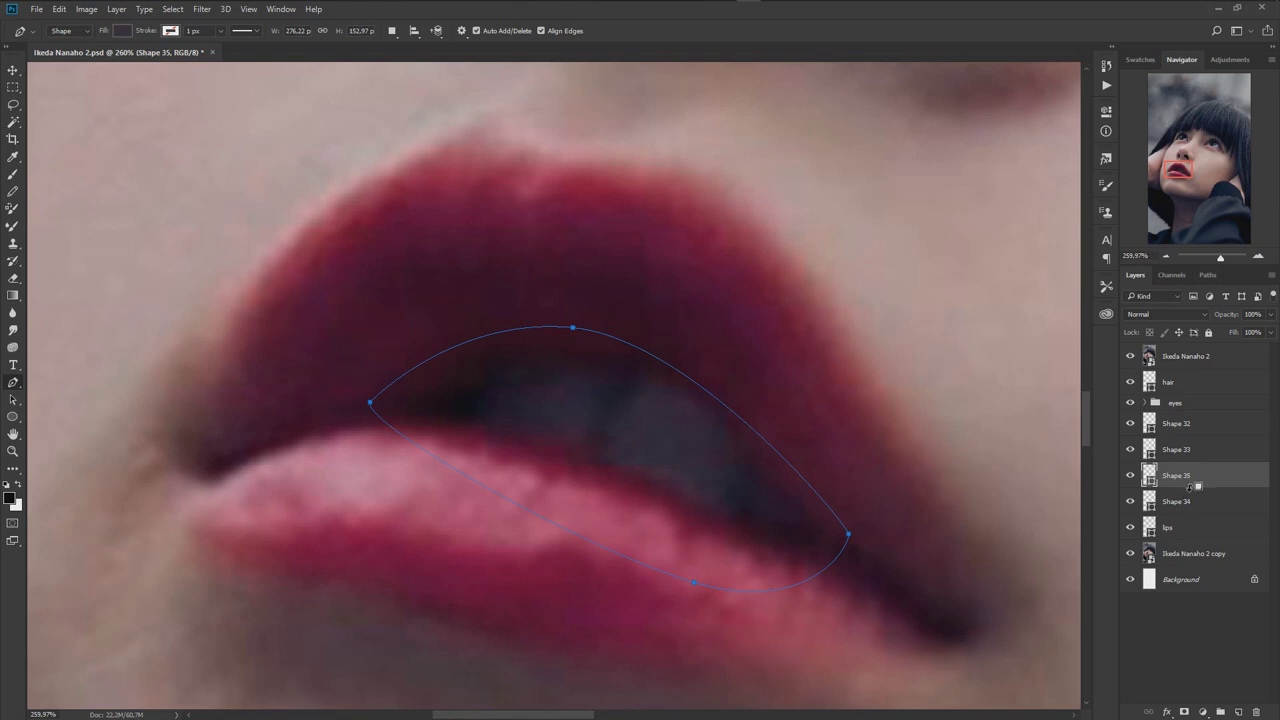
double_click(1158, 477)
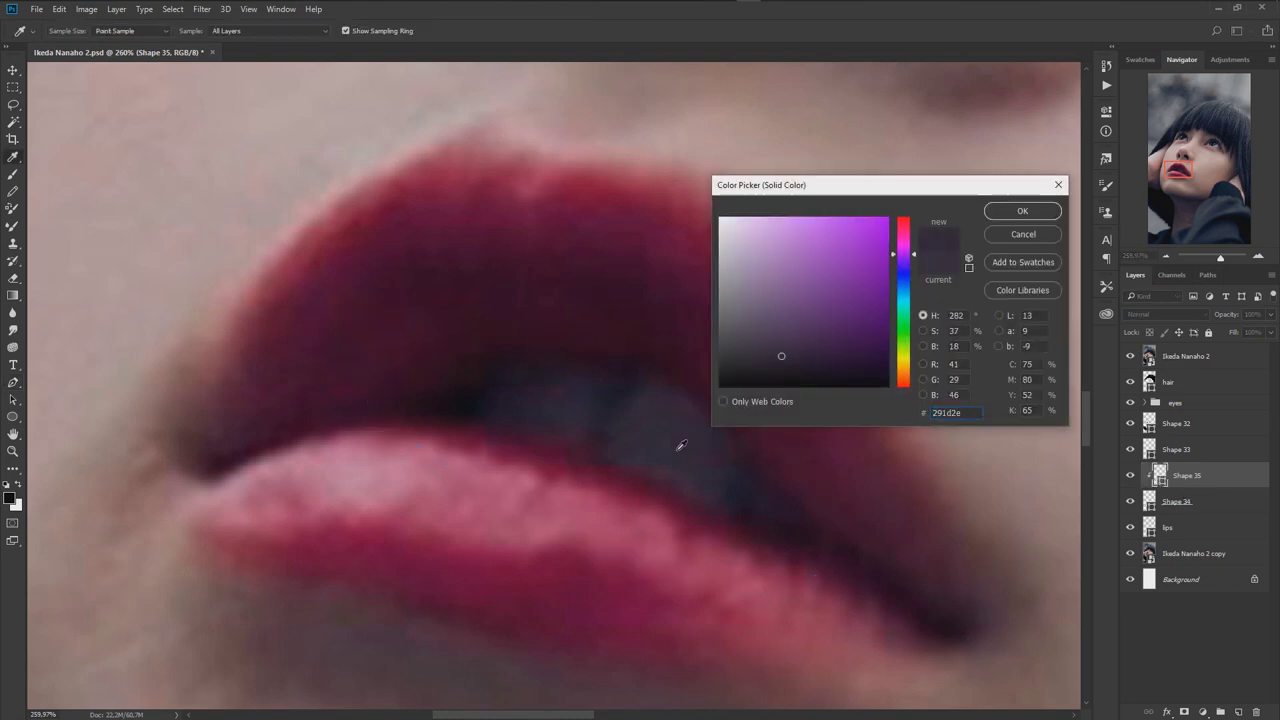
click(686, 446)
click(765, 357)
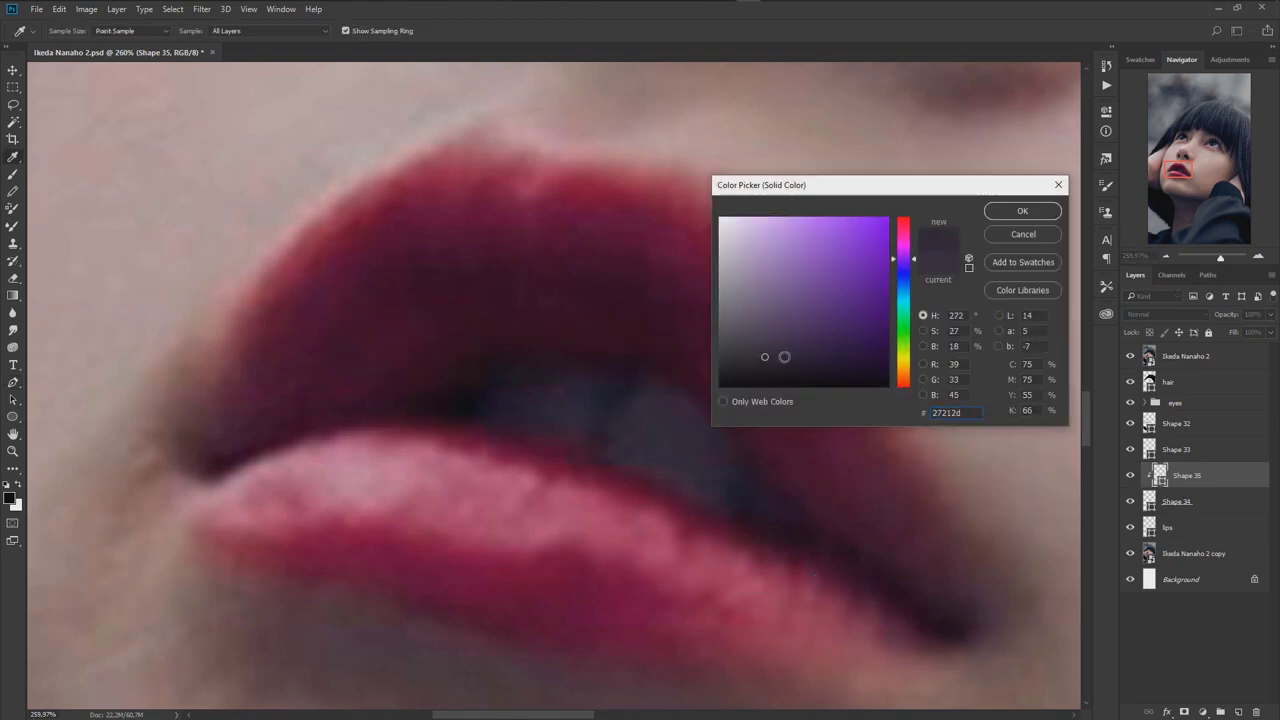
click(1022, 211)
click(1130, 356)
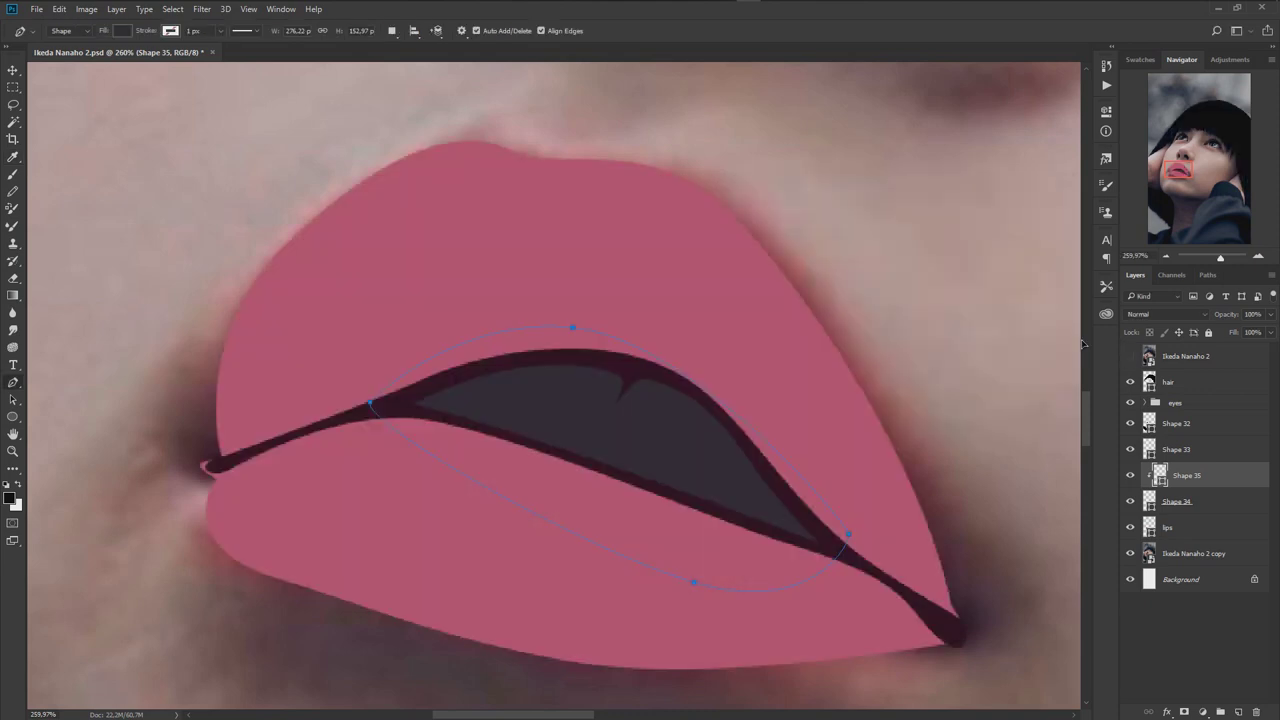
- Add a layer mask to Shape 35 and return to the Pen tool
click(1184, 708)
key(b)
click(1209, 499)
key(p)
click(1130, 356)
- Outline two tooth shapes inside the mouth
click(646, 391)
click(730, 457)
click(716, 500)
drag(614, 451, 618, 443)
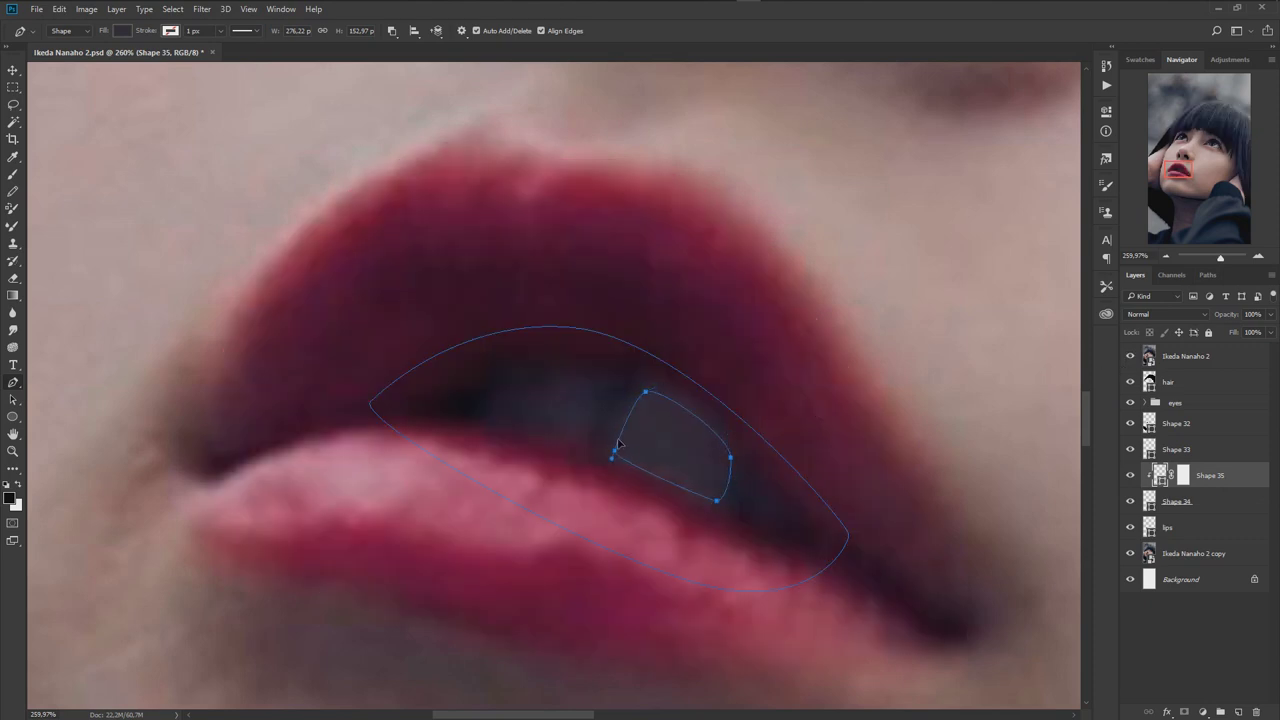
click(585, 433)
click(585, 393)
click(528, 403)
click(585, 433)
- Preview without the photo and check Shape 34's fill colour, leaving it unchanged
click(1130, 357)
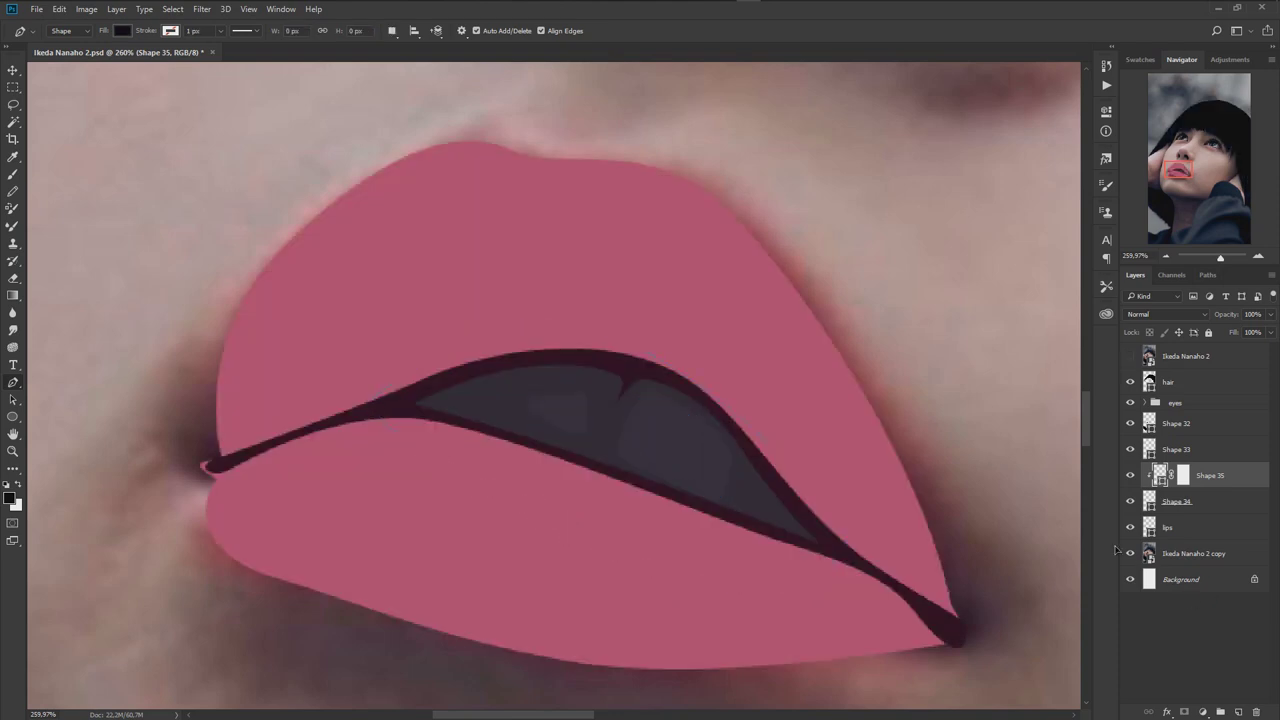
key(alt+bracketleft)
double_click(1149, 501)
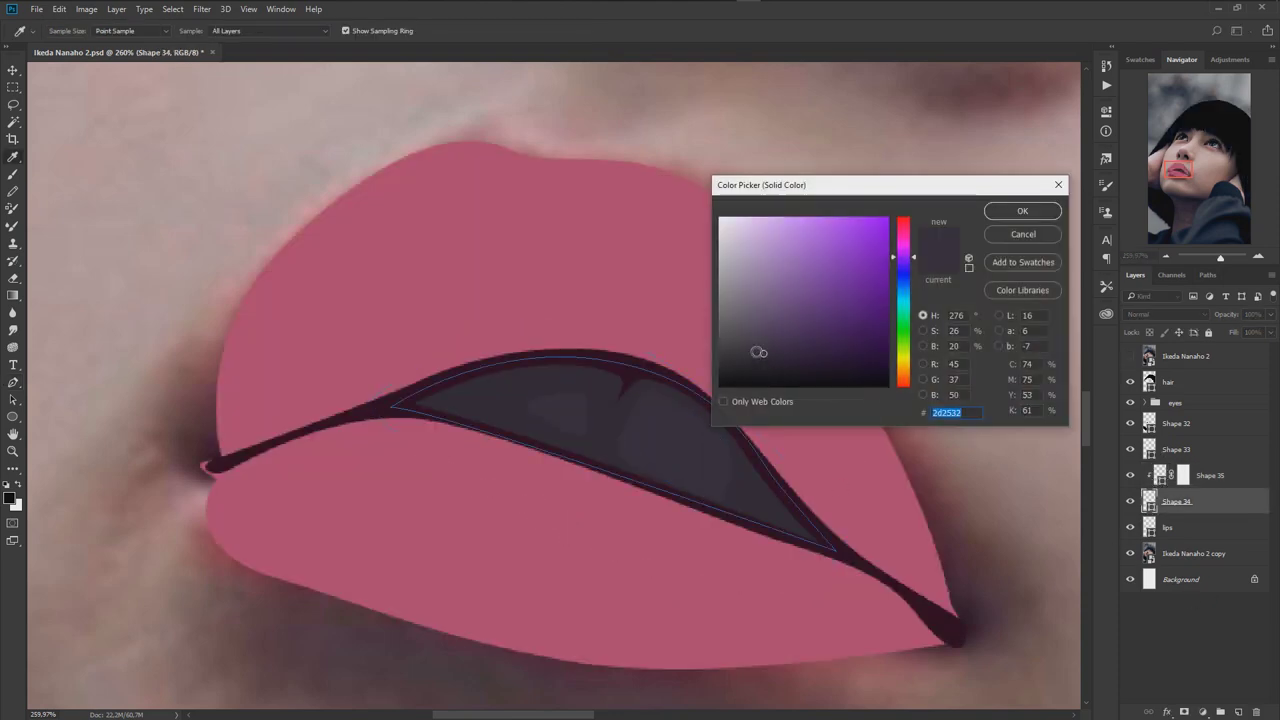
click(1011, 219)
- Paint Shape 35's mask at 40% brush opacity to soften the teeth shapes
click(1183, 475)
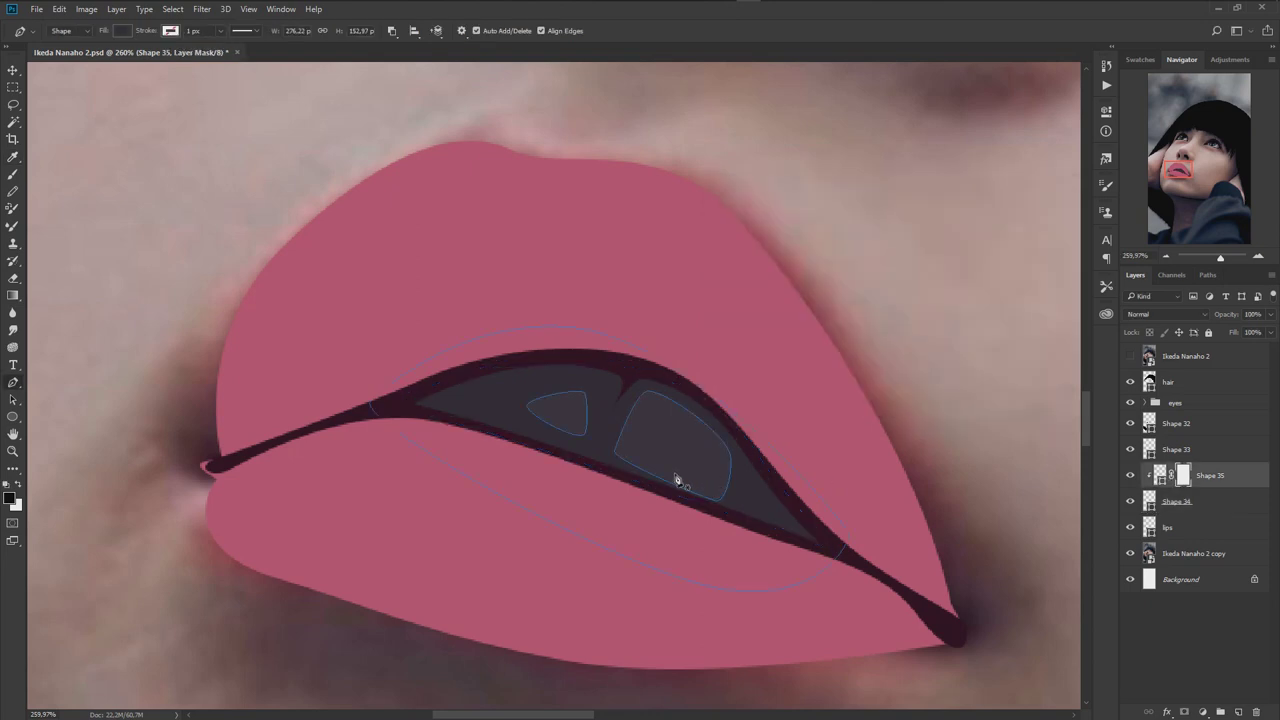
key(b)
drag(509, 402, 731, 483)
scroll(648, 449, down, 1)
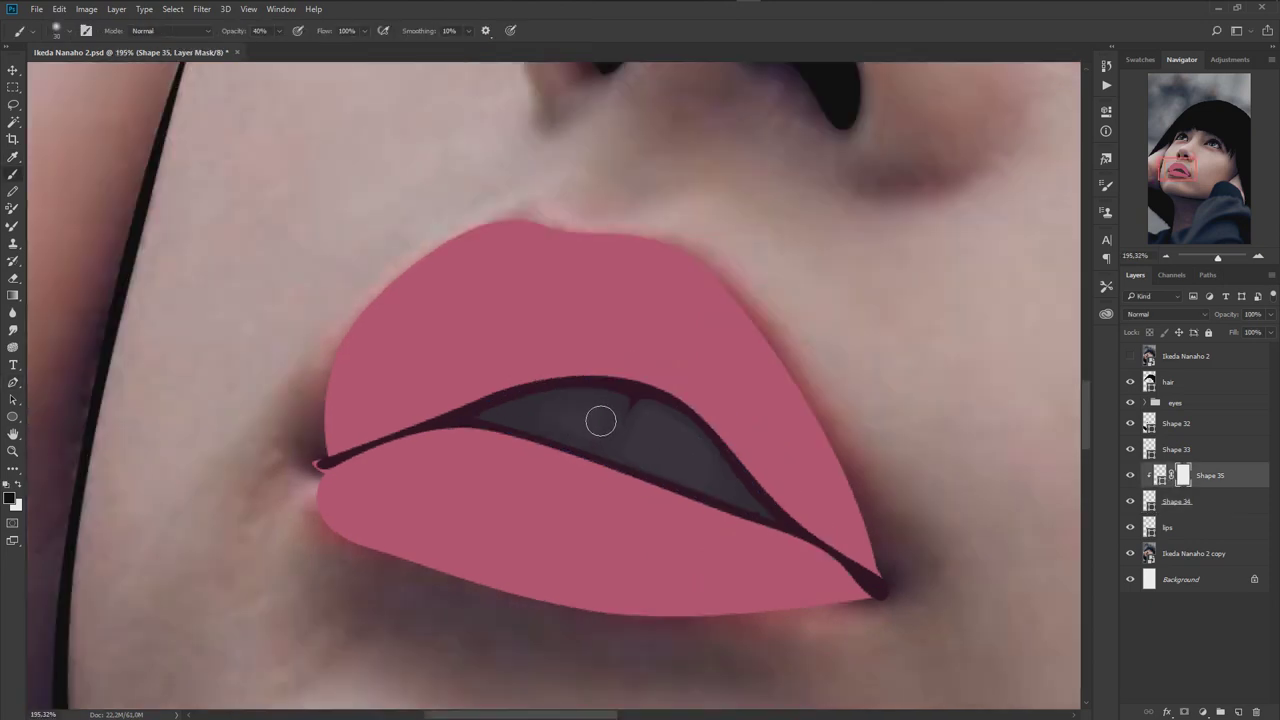
scroll(703, 434, up, 1)
click(1180, 501)
key(p)
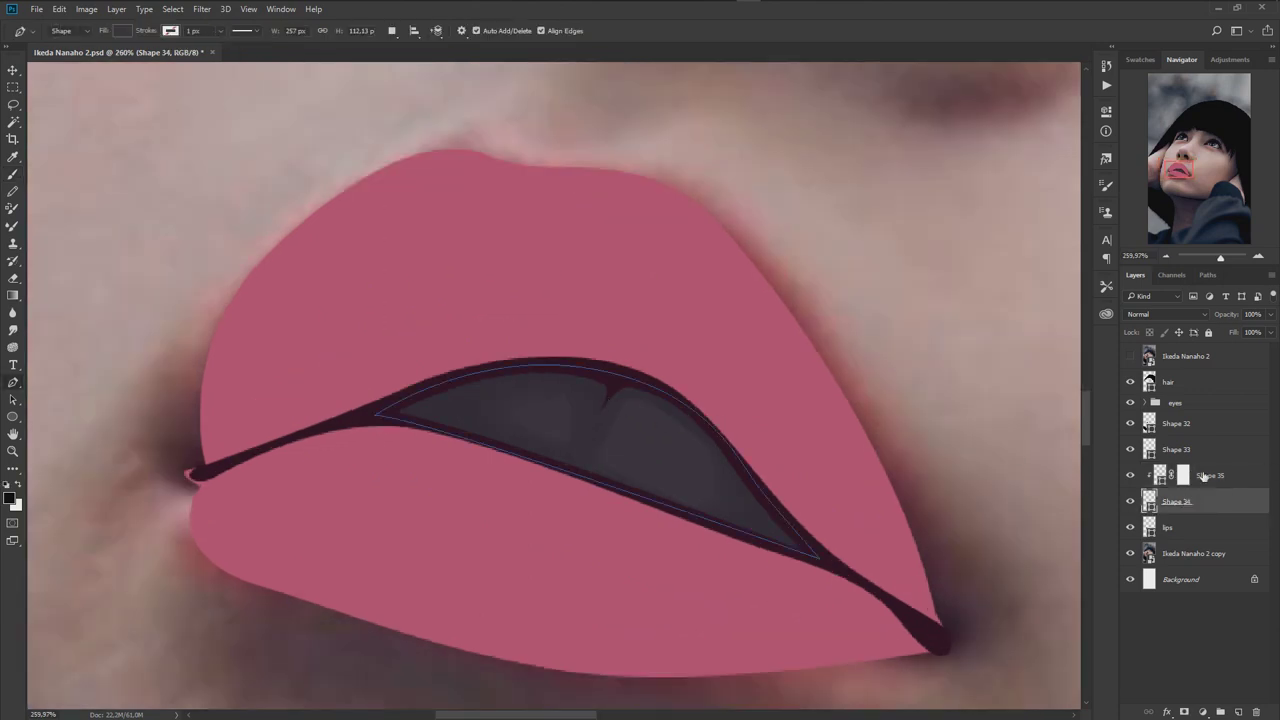
click(1226, 481)
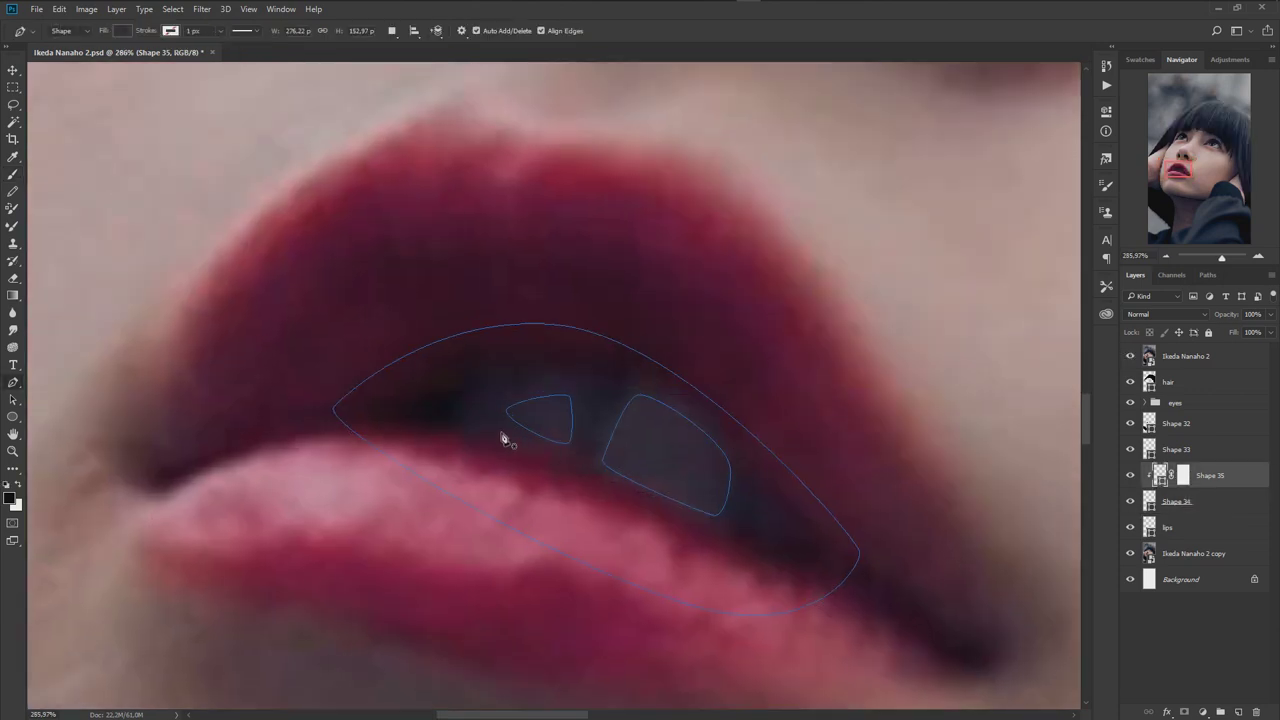
- Pen-draw the Shape 36 teeth shading path looping across the mouth
drag(585, 379, 636, 380)
click(567, 447)
click(602, 477)
mouse_move(724, 444)
mouse_down()
mouse_move(746, 483)
mouse_move(726, 530)
mouse_move(774, 497)
mouse_up()
click(752, 541)
click(840, 506)
drag(558, 310, 610, 316)
click(337, 413)
click(515, 437)
- Clip Shape 36 into the mouth and nudge two of its anchors
alt+click(1200, 497)
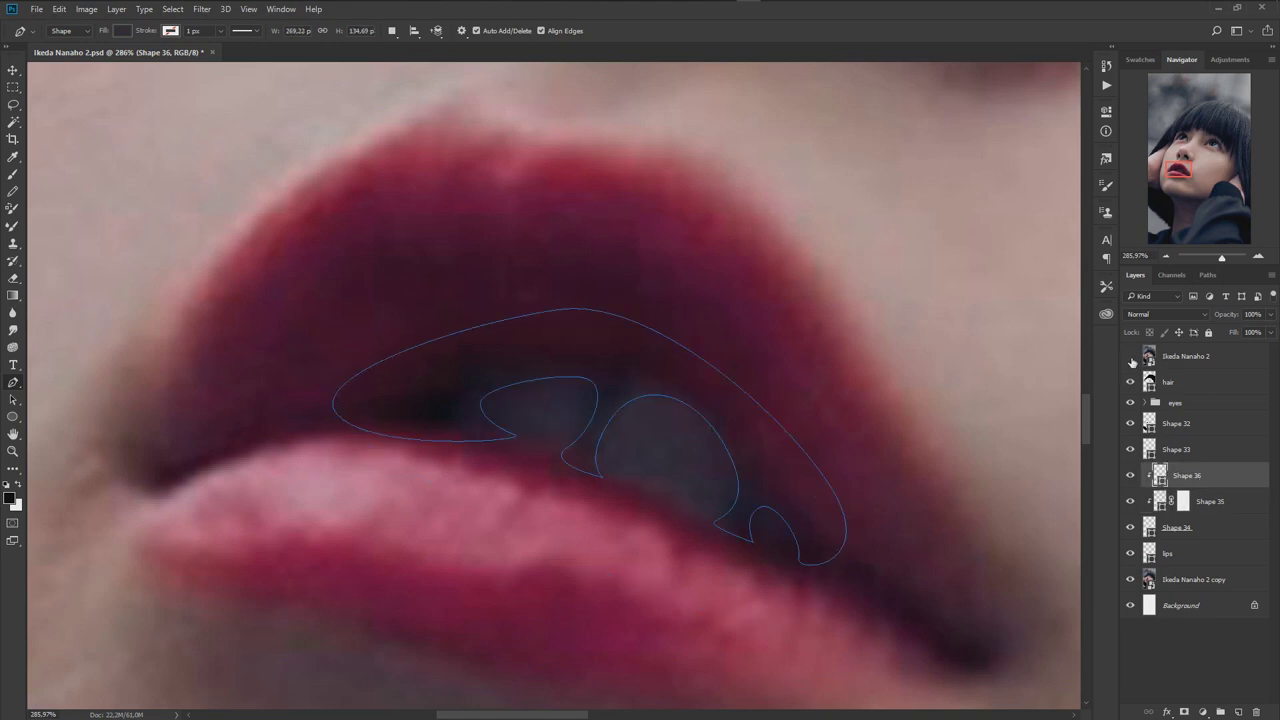
click(1131, 356)
drag(516, 438, 509, 447)
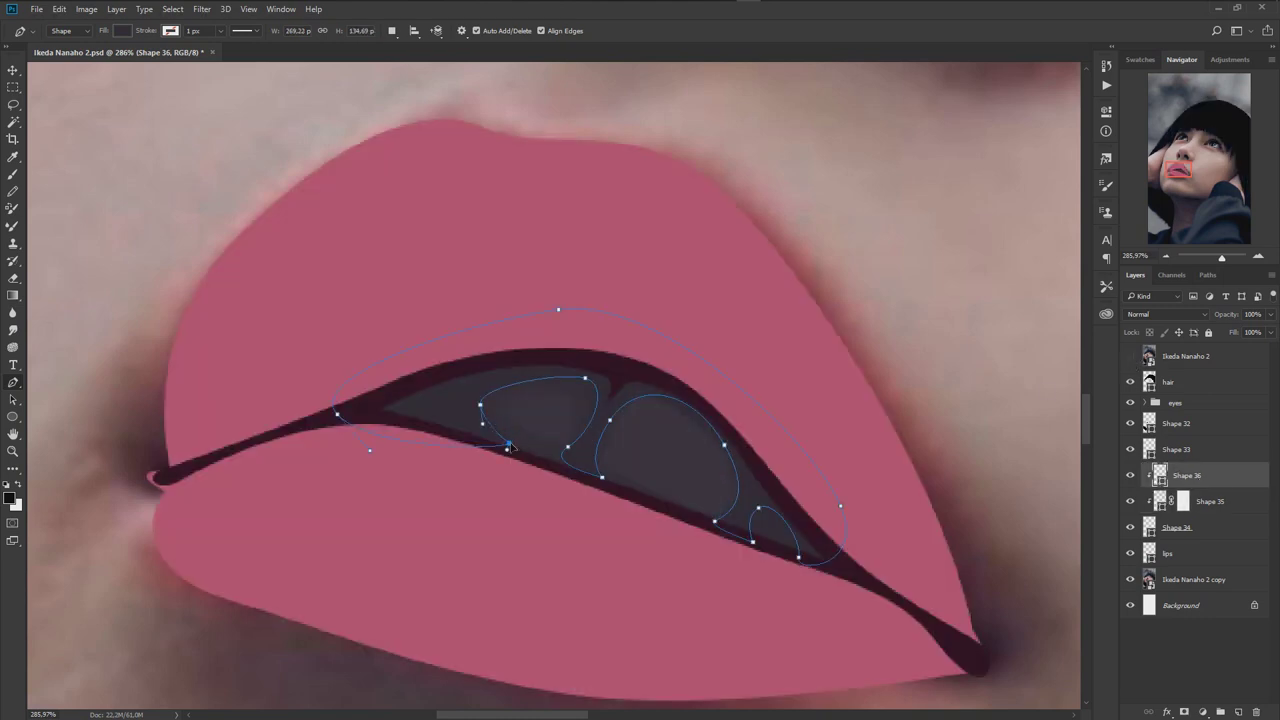
drag(480, 405, 466, 403)
click(1131, 356)
- Darken Shape 36's fill to #1a1922
double_click(1159, 475)
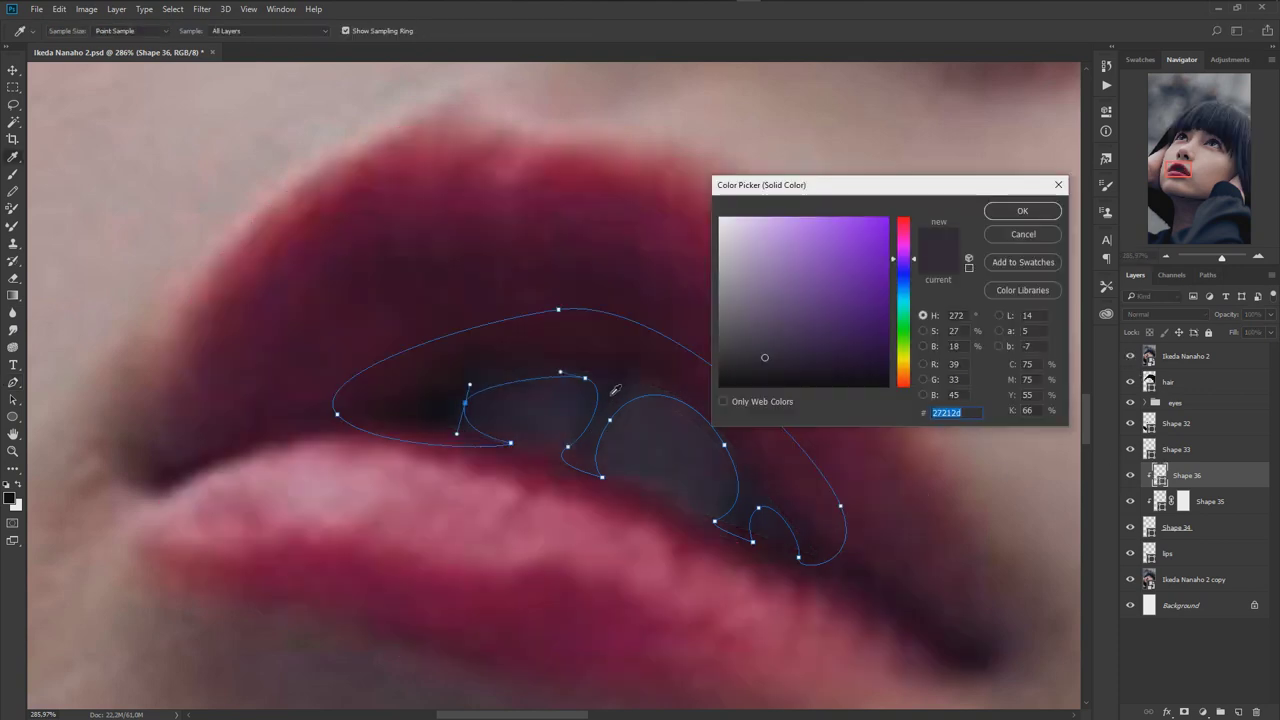
click(1022, 210)
click(1131, 356)
double_click(1159, 475)
click(786, 362)
click(800, 366)
drag(794, 363, 766, 364)
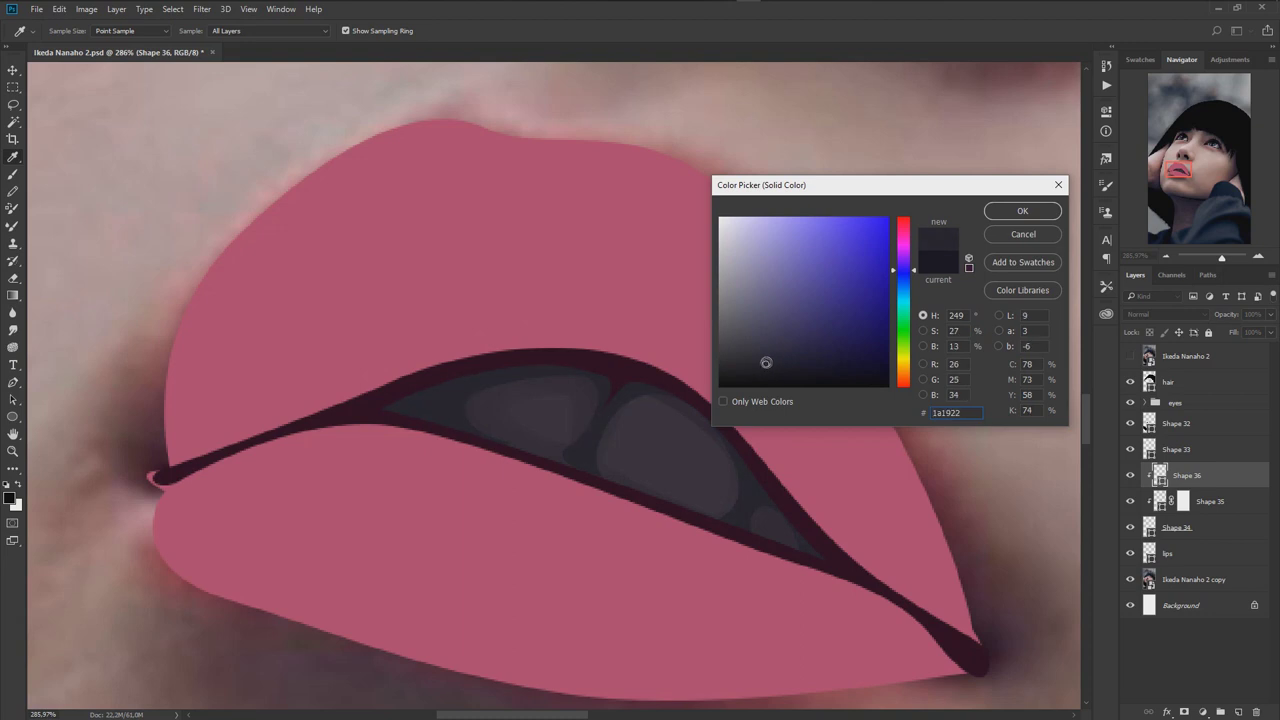
click(1012, 211)
- Paint the mask to soften the lower-right tooth highlight
key(b)
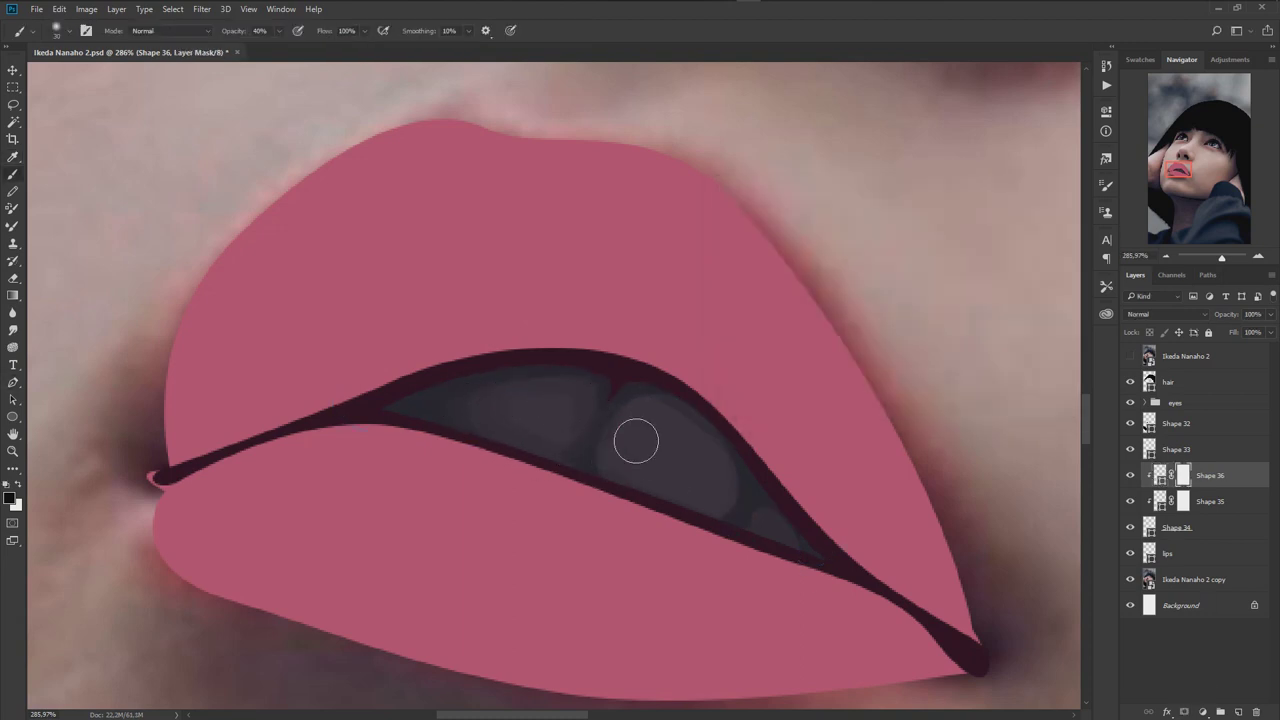
drag(754, 523, 754, 557)
click(1159, 475)
- Pen-draw the Shape 37 outline over the teeth, from the left mouth corner to the right tooth
key(p)
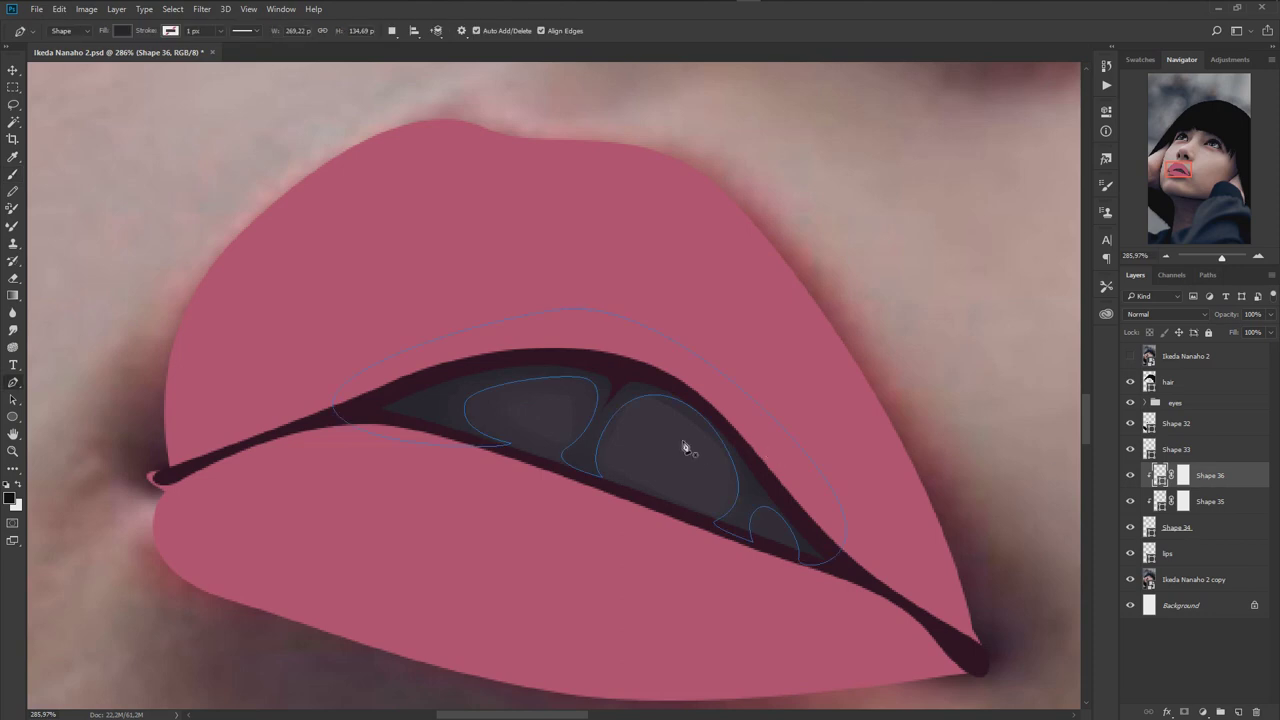
click(1131, 356)
click(566, 467)
drag(457, 412, 452, 385)
drag(596, 381, 621, 401)
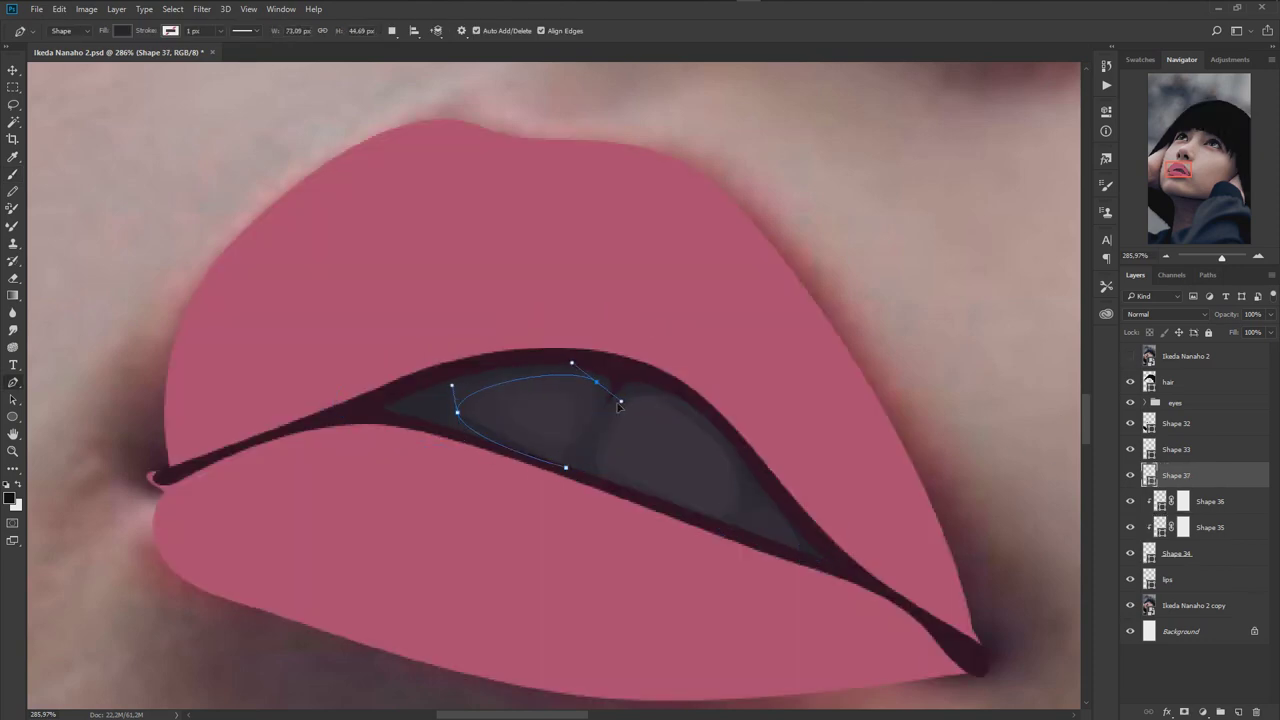
drag(566, 467, 598, 483)
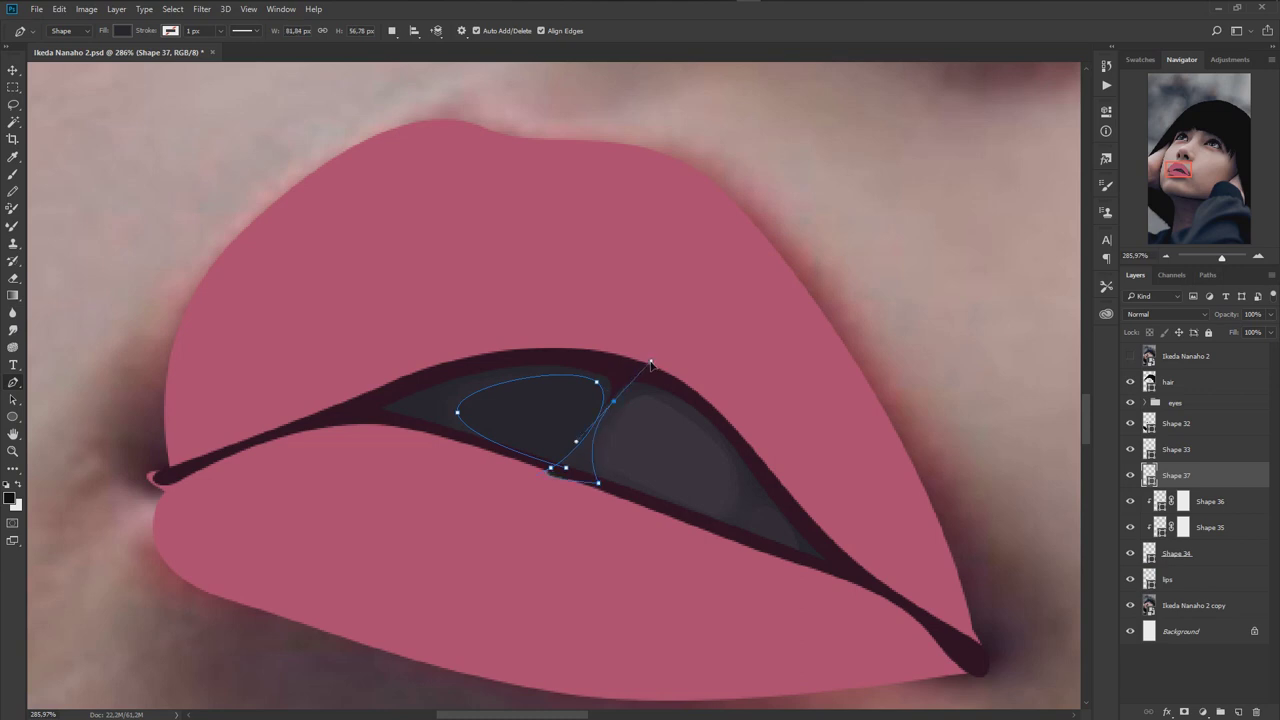
drag(600, 423, 627, 375)
drag(734, 451, 766, 516)
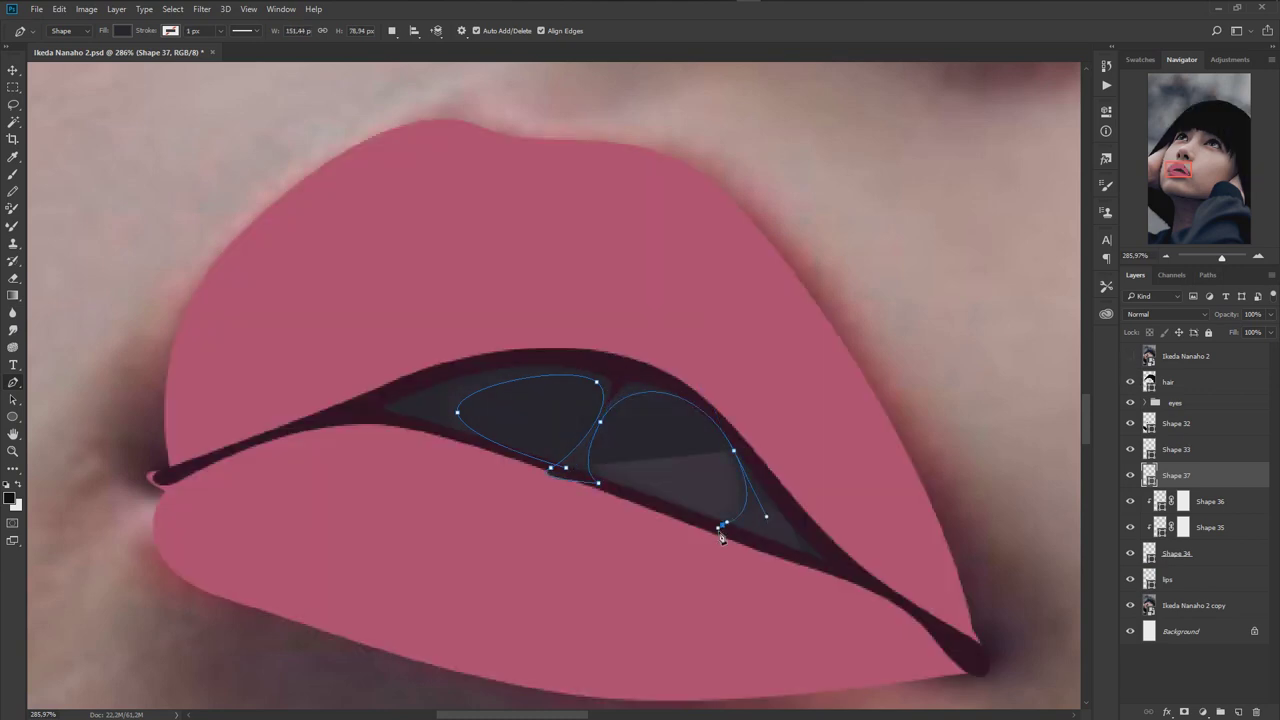
mouse_move(707, 521)
mouse_down()
mouse_move(745, 539)
mouse_move(767, 482)
mouse_up()
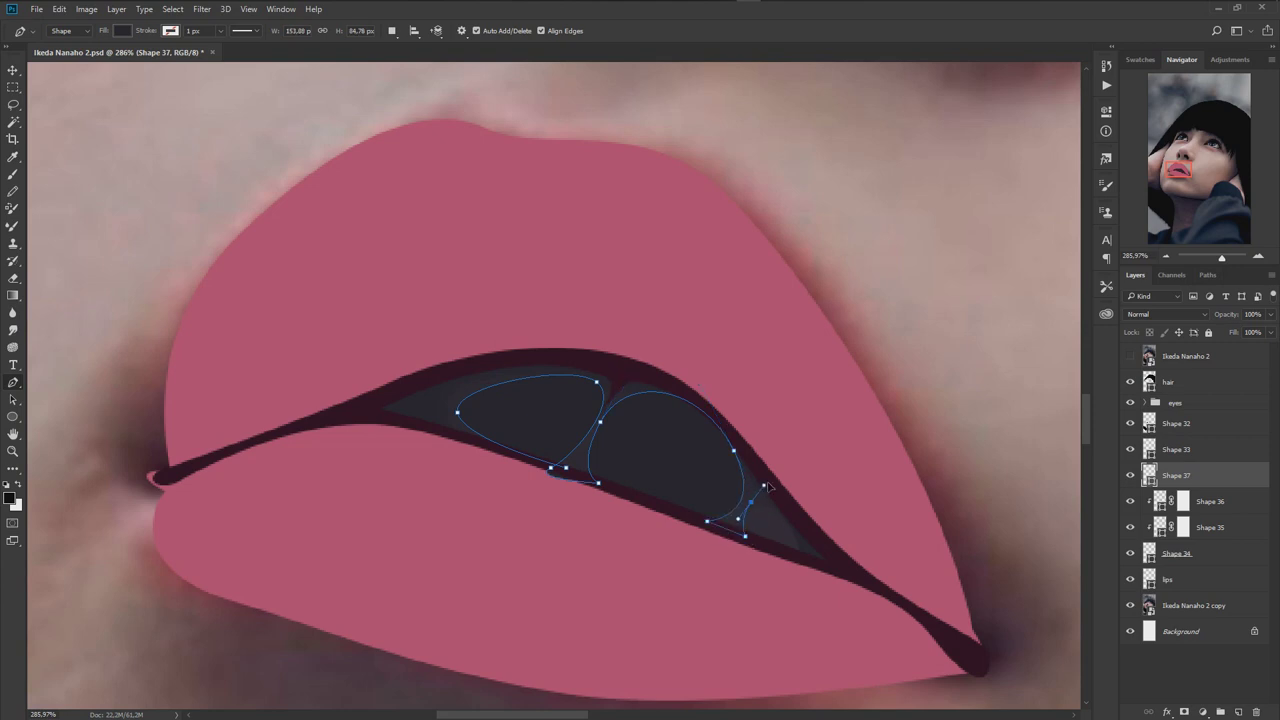
click(844, 556)
click(629, 342)
click(332, 404)
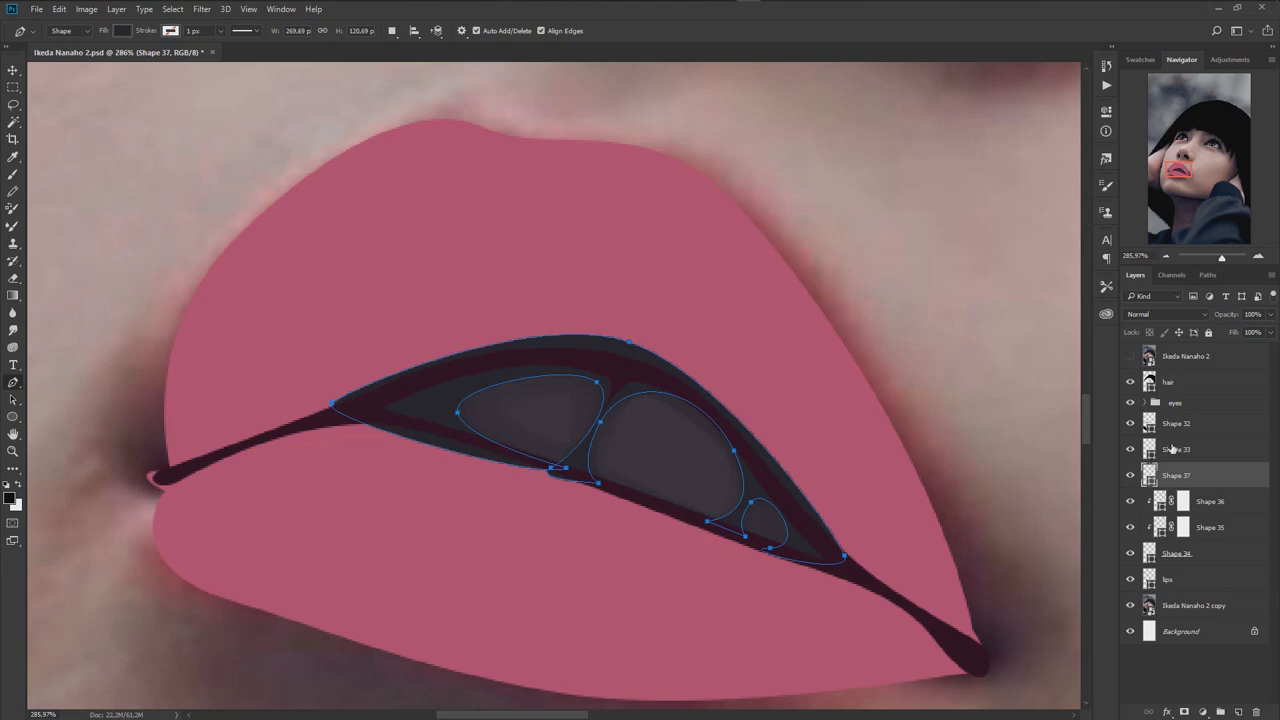
- Clip Shape 37 into the mouth, give it a dark fill, and mask-fade its upper-left tooth area
alt+click(1187, 483)
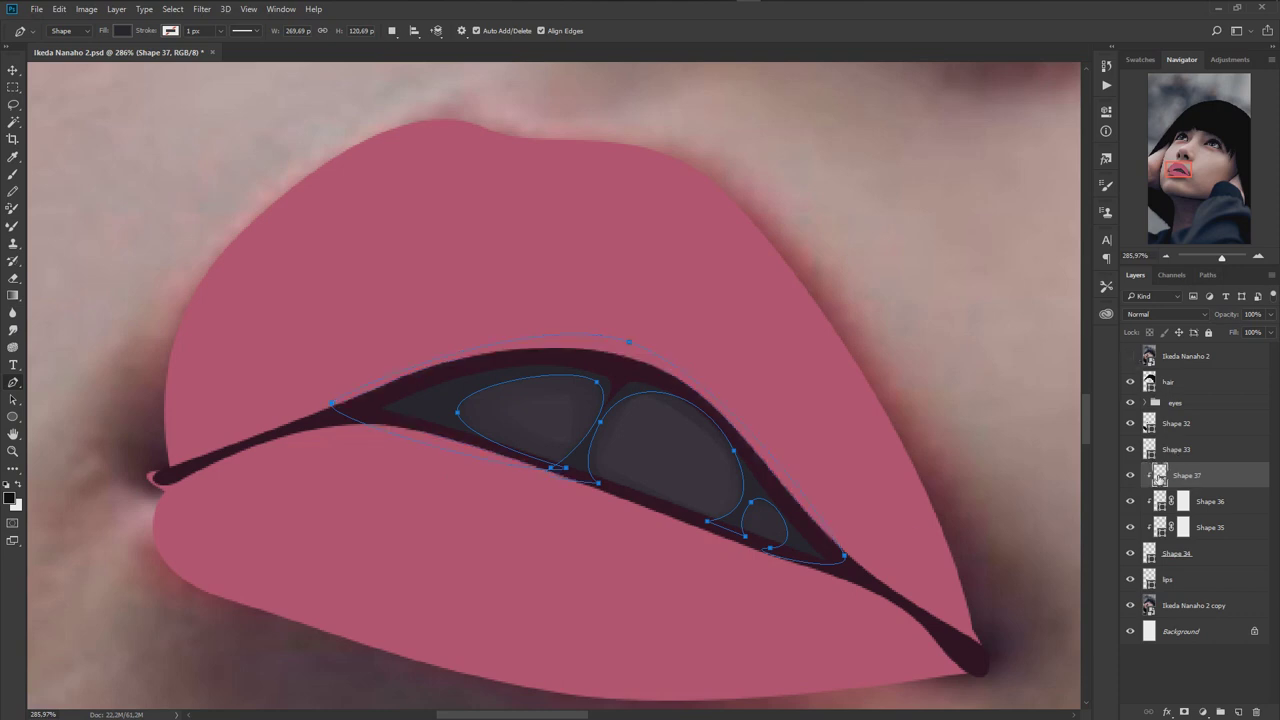
double_click(1158, 476)
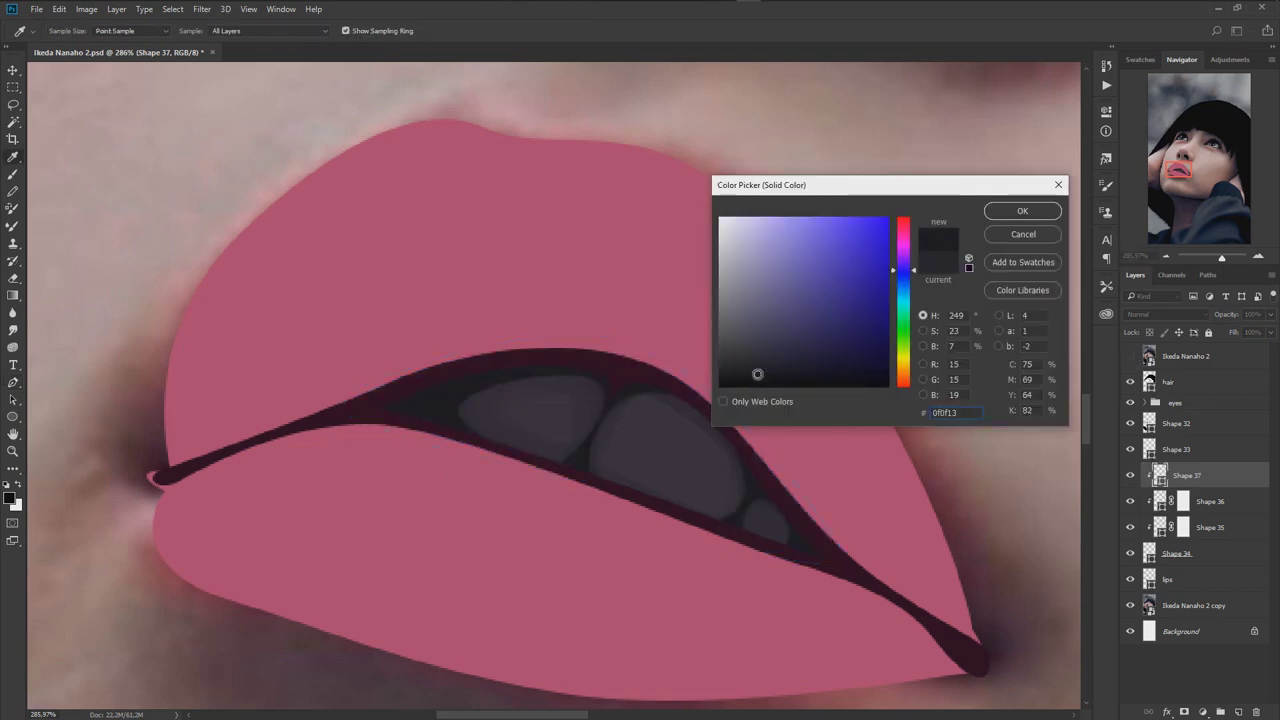
click(1022, 210)
key(b)
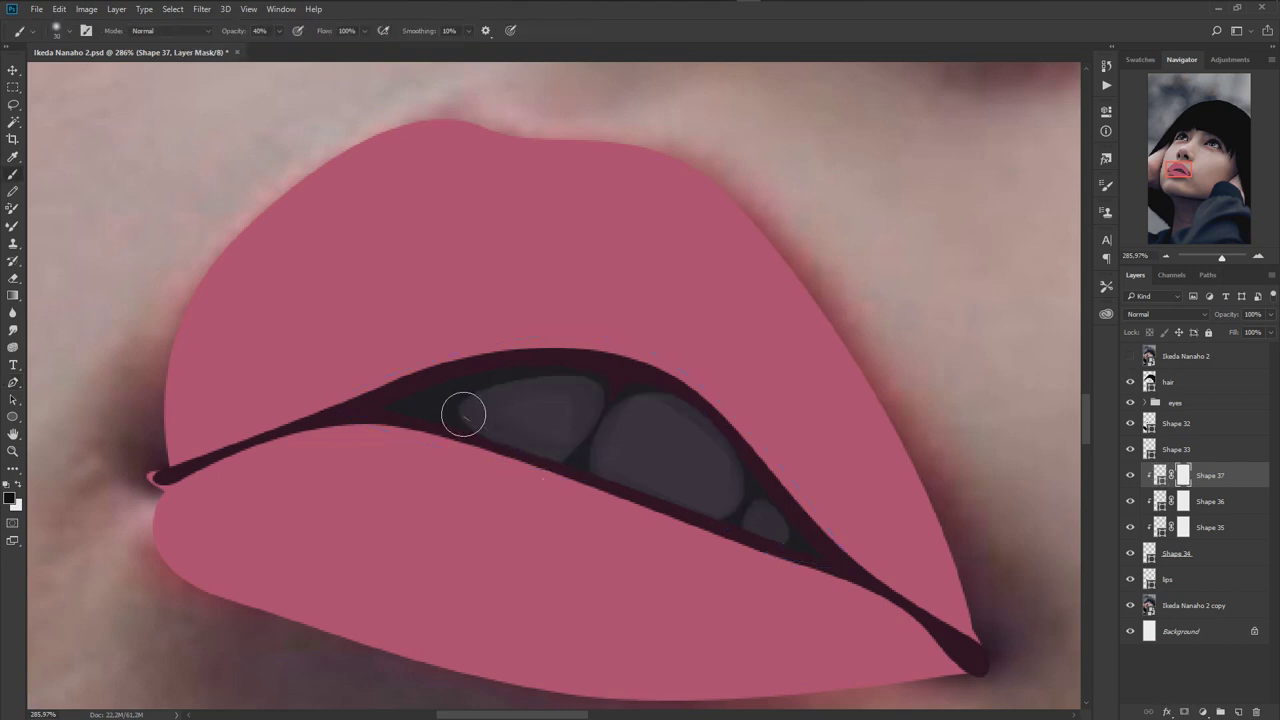
drag(457, 417, 613, 412)
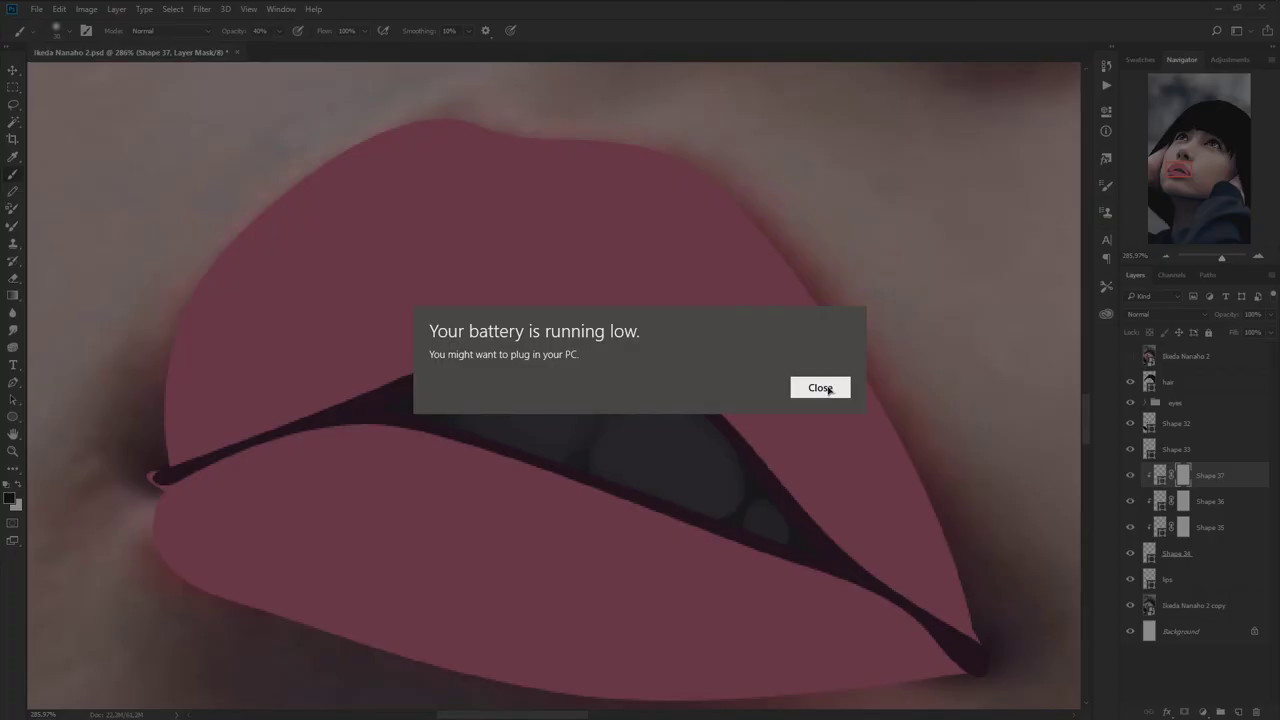
click(824, 387)
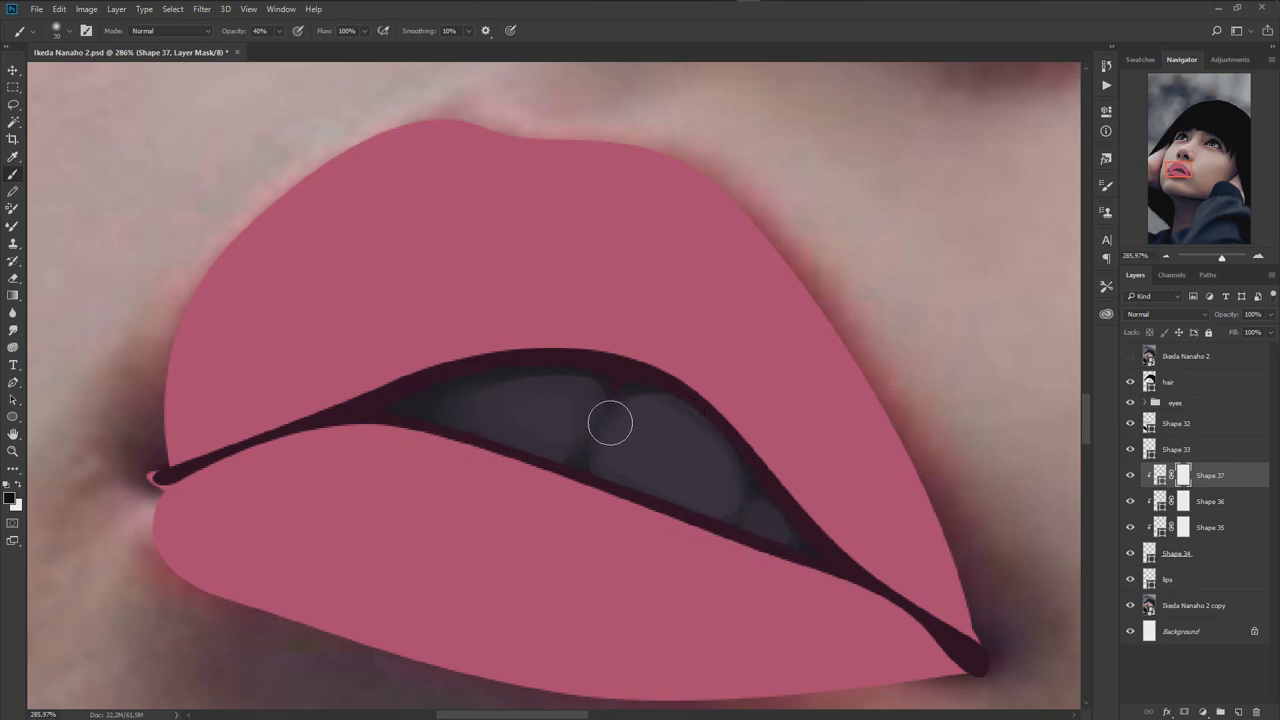
- Compare the shaded teeth against the reference photo
scroll(640, 465, down, 3)
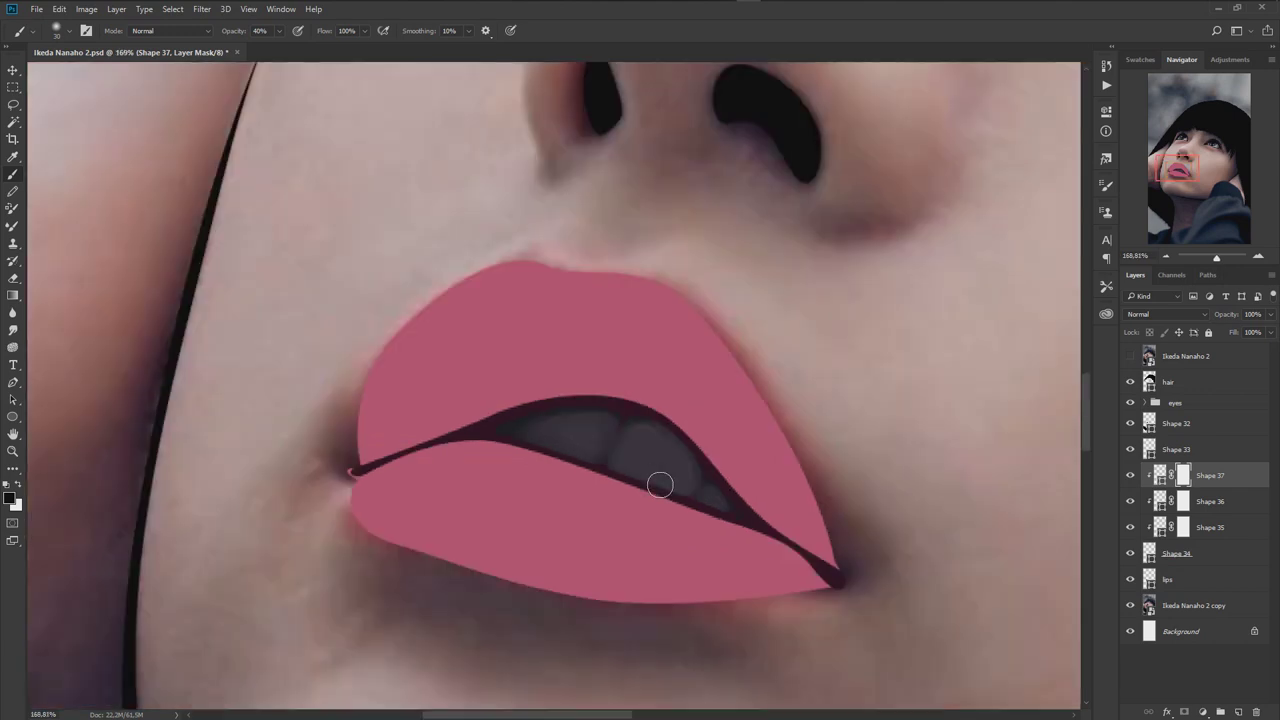
scroll(660, 485, down, 2)
scroll(720, 505, down, 1)
click(1130, 356)
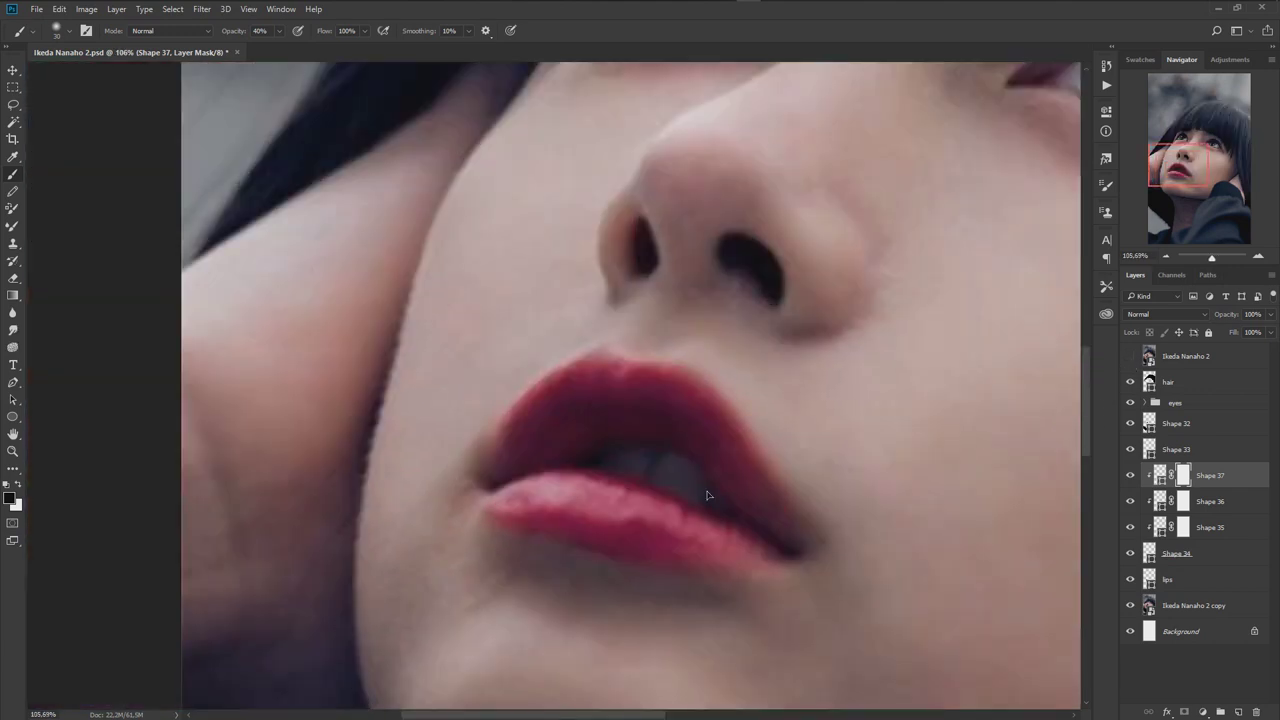
scroll(718, 493, up, 1)
scroll(700, 485, up, 2)
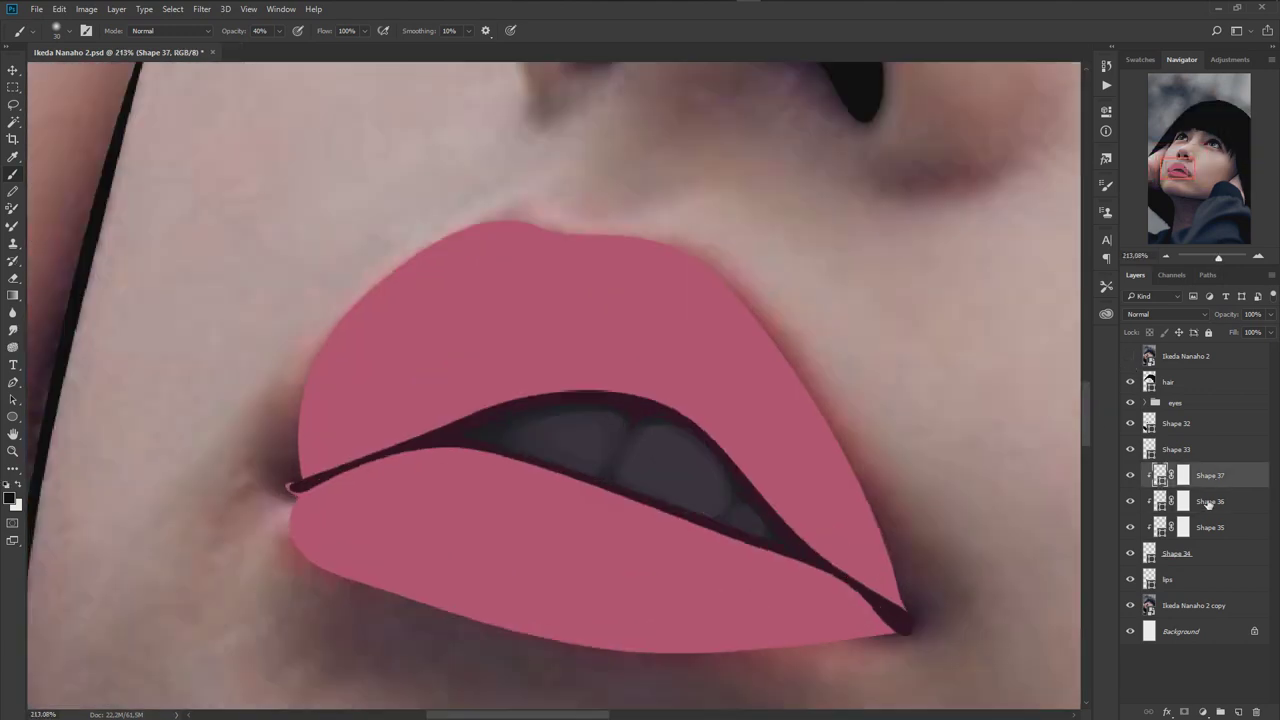
key(p)
scroll(680, 460, up, 2)
- Draw a small closed Shape 38 highlight on the right tooth
click(630, 413)
click(614, 434)
click(605, 471)
click(717, 490)
drag(630, 413, 588, 287)
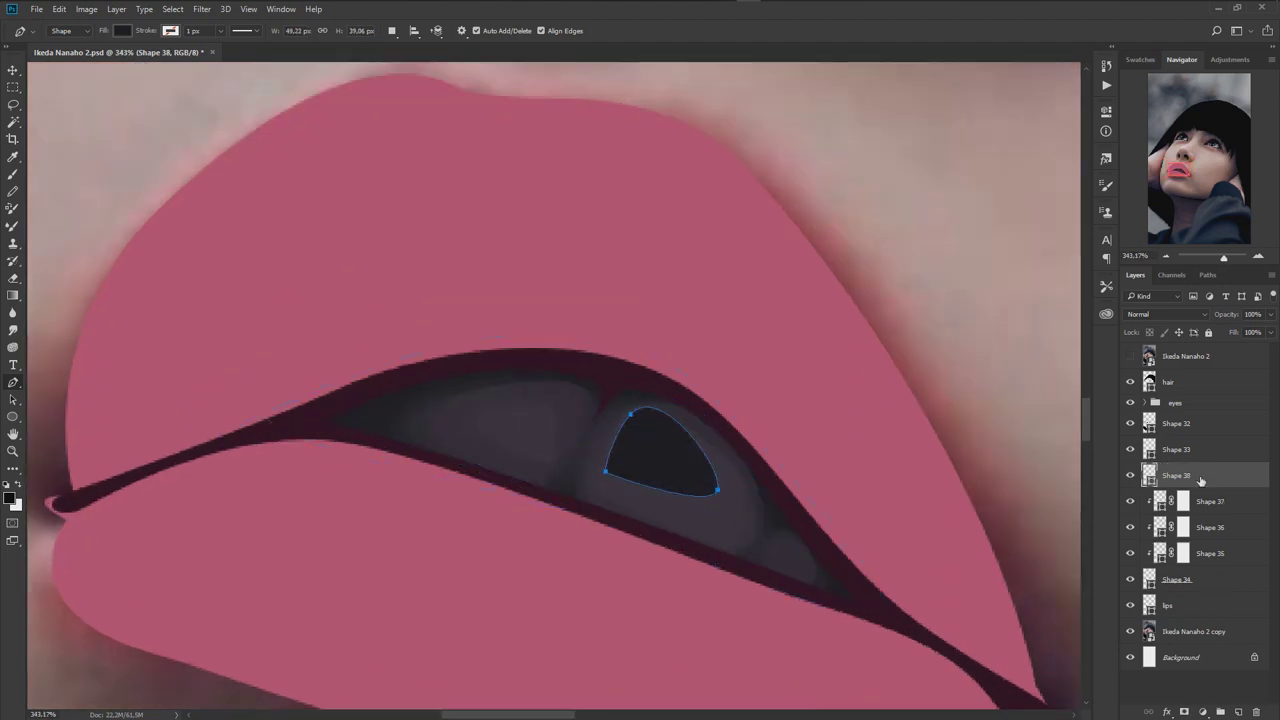
- Fill Shape 38 with a light grey, add a layer mask and brush the highlight softer
double_click(1160, 477)
click(709, 500)
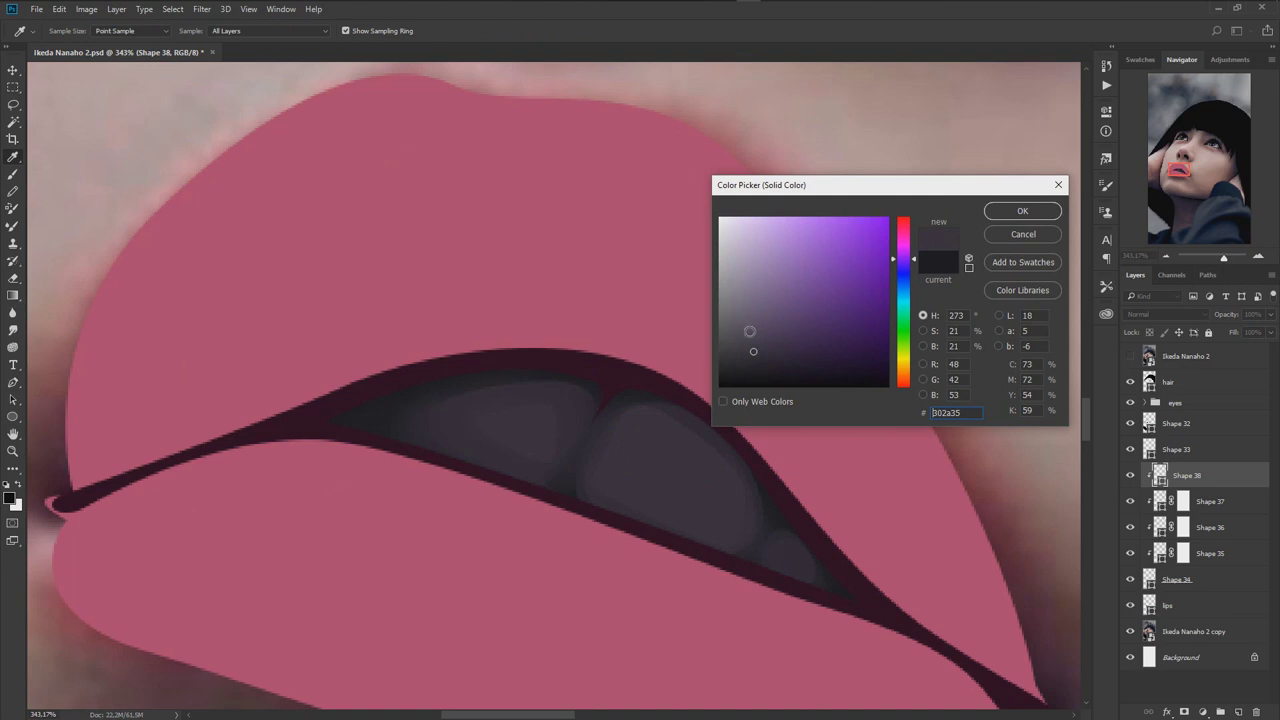
click(748, 332)
click(1010, 213)
click(1184, 712)
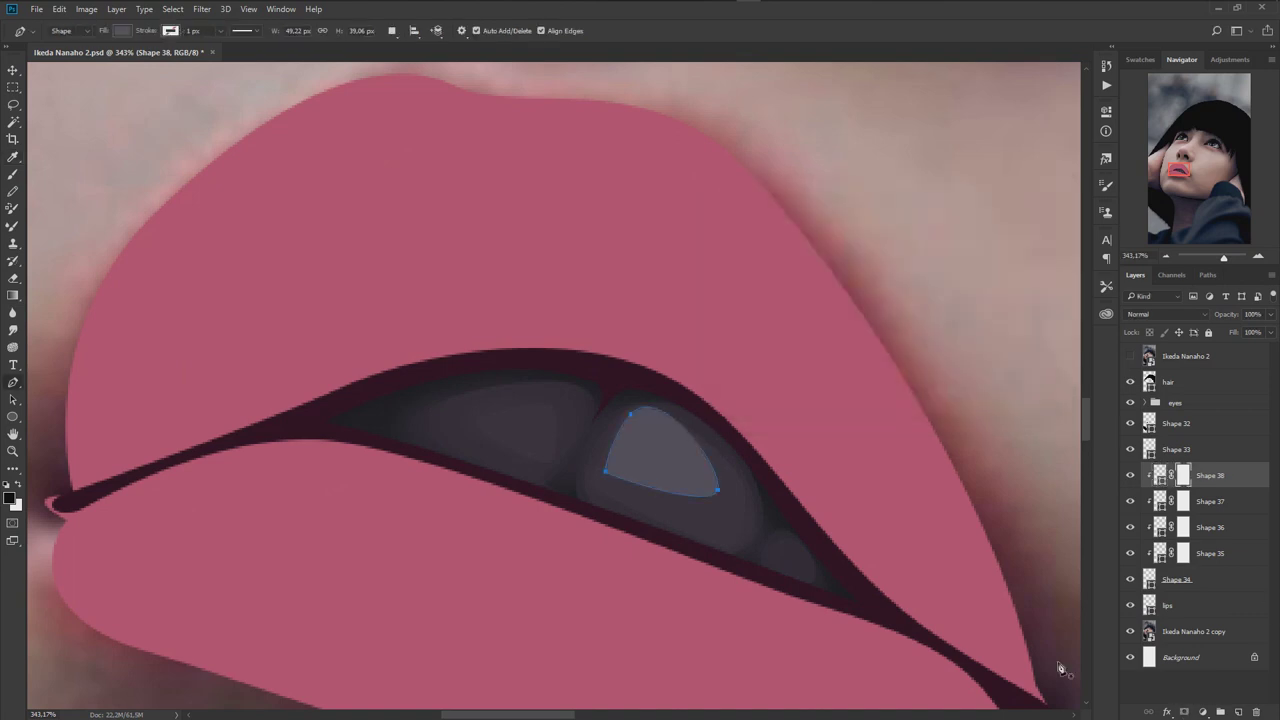
key(b)
mouse_move(729, 489)
mouse_down()
mouse_move(600, 494)
mouse_move(663, 429)
mouse_move(726, 466)
mouse_move(698, 448)
mouse_up()
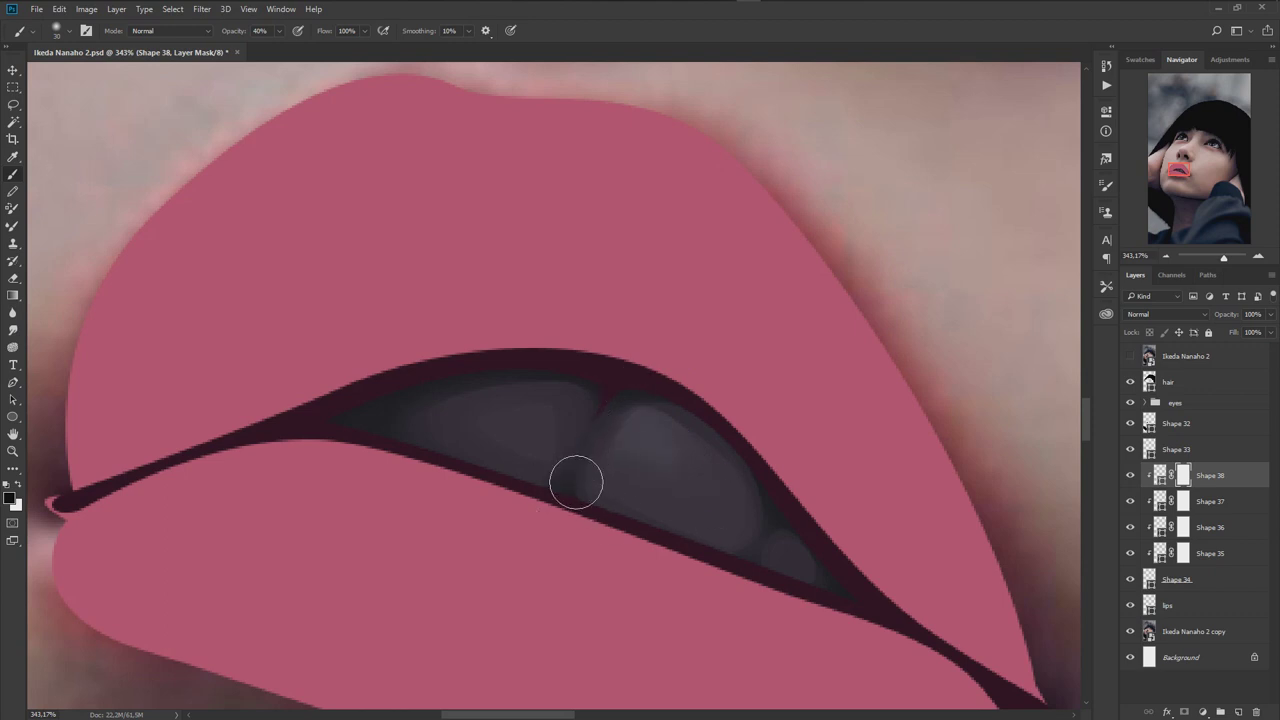
- Compare the tooth highlight against the reference photo
scroll(696, 533, down, 3)
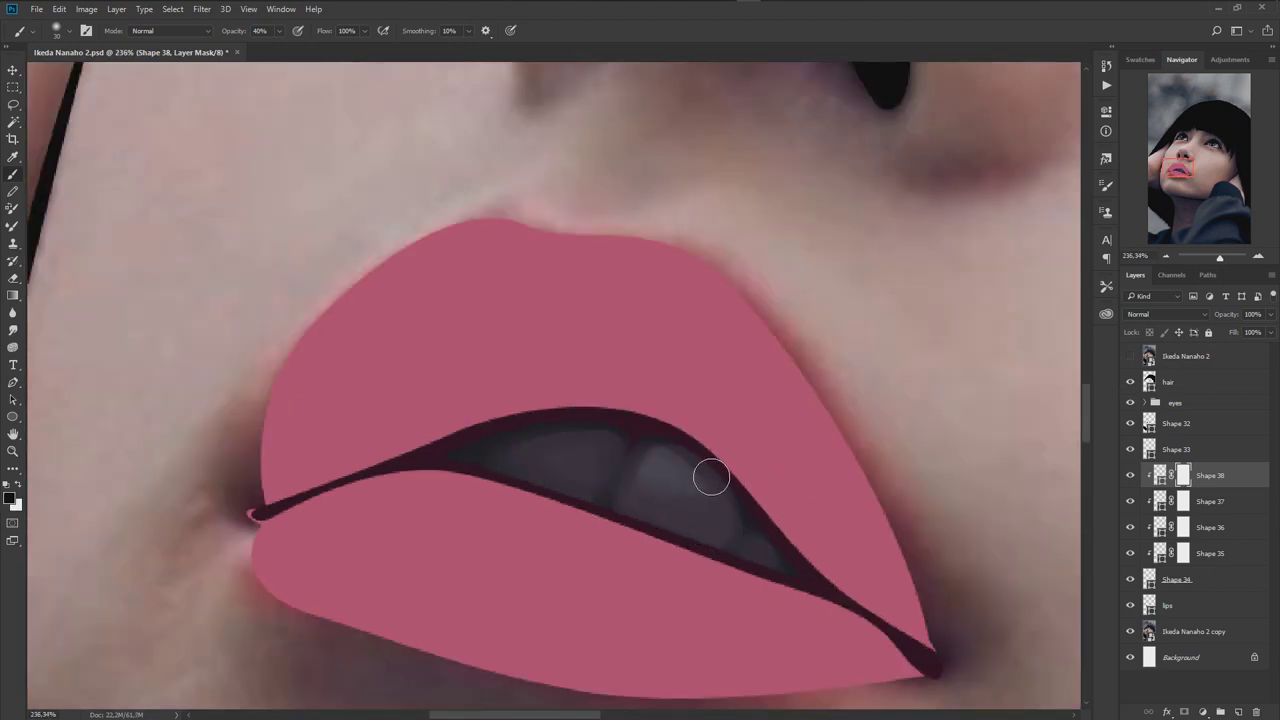
scroll(735, 565, down, 5)
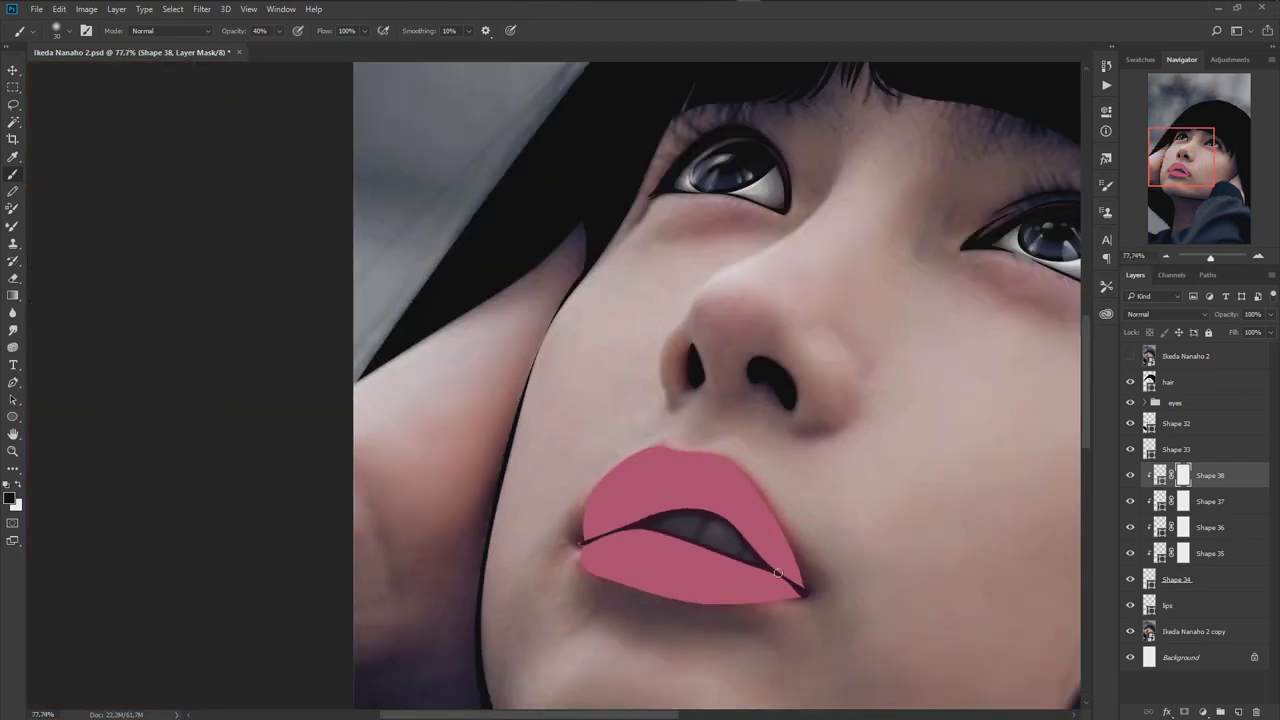
scroll(680, 520, up, 3)
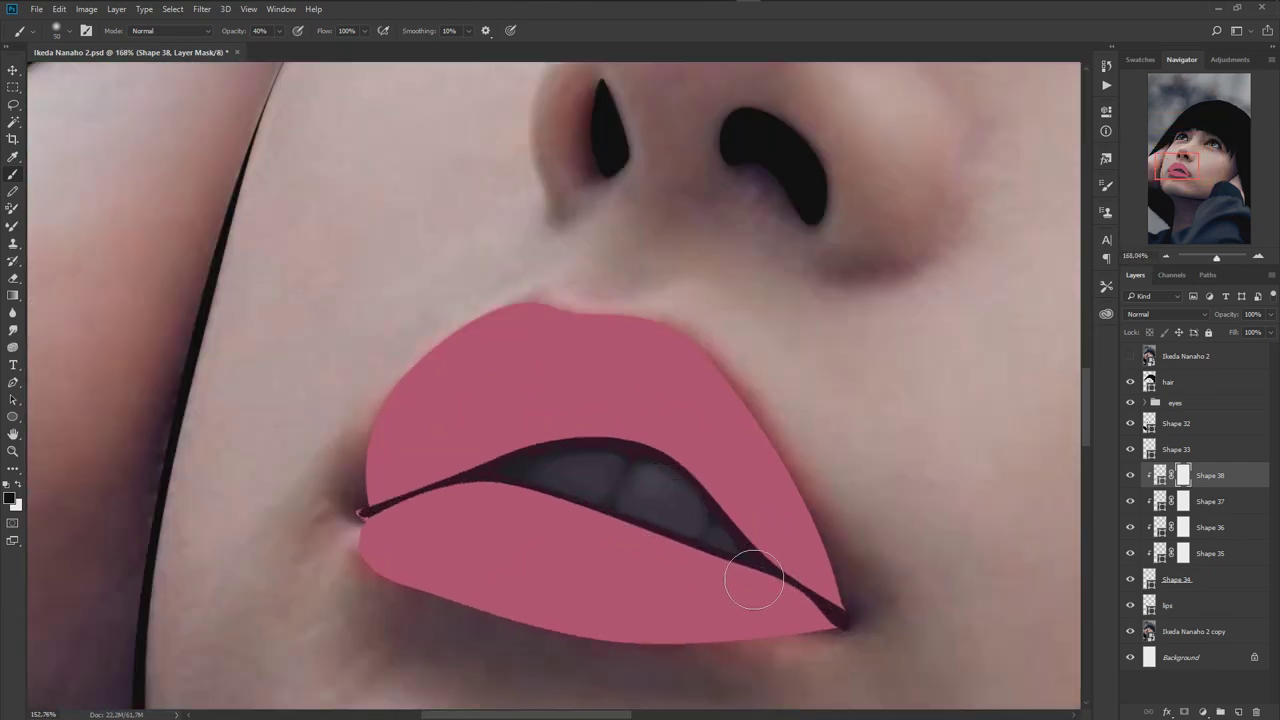
scroll(754, 587, down, 4)
click(1130, 356)
scroll(714, 526, up, 5)
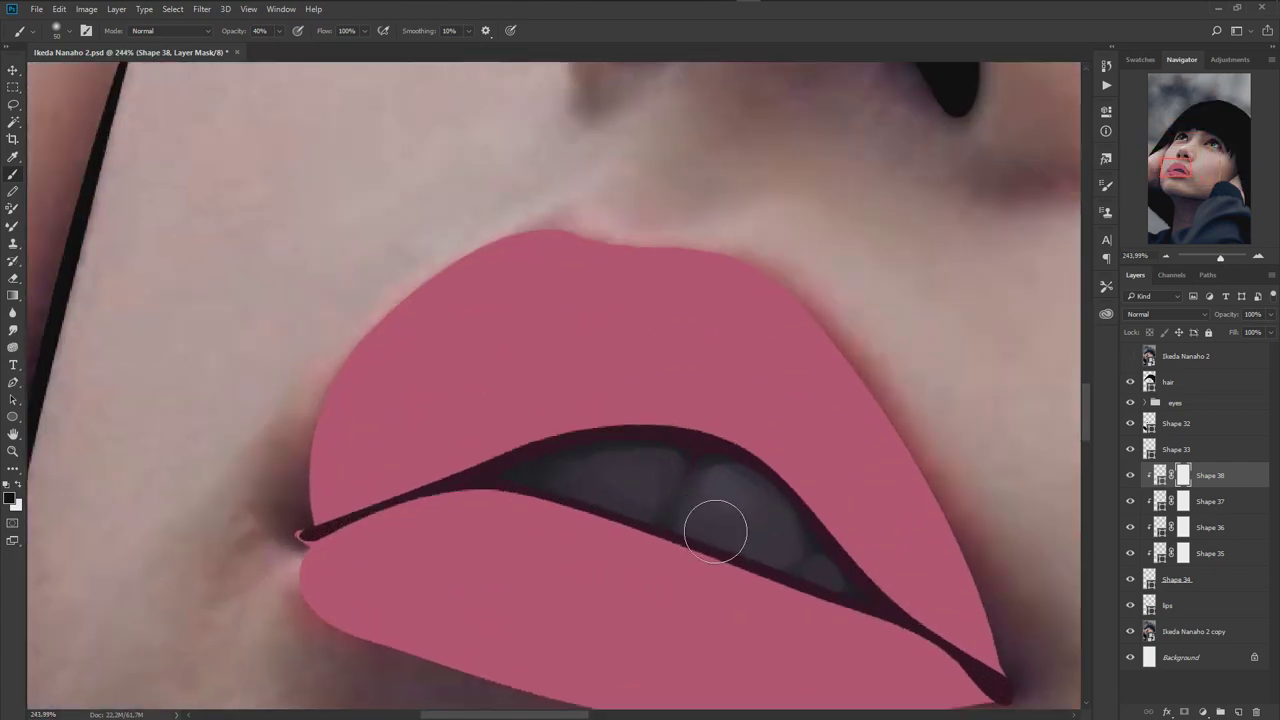
double_click(1149, 449)
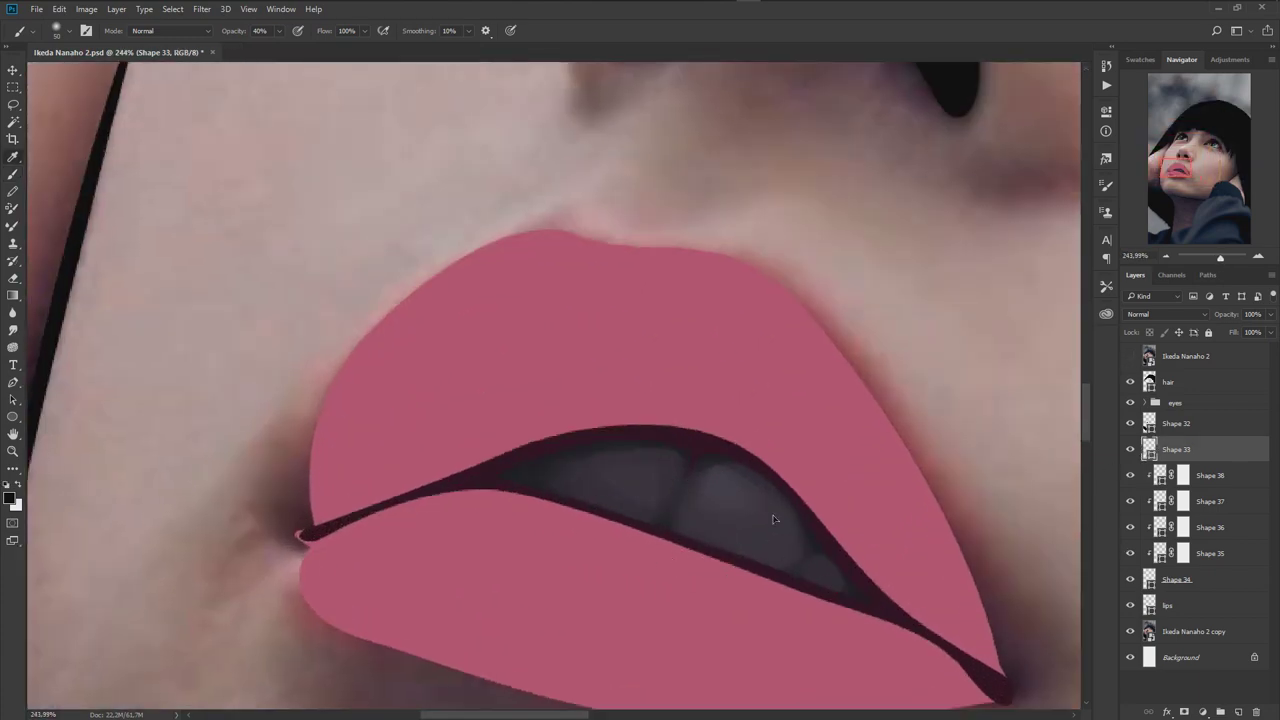
- Change Shape 33's lip-line fill to the darker plum-black #1b0e17
click(798, 363)
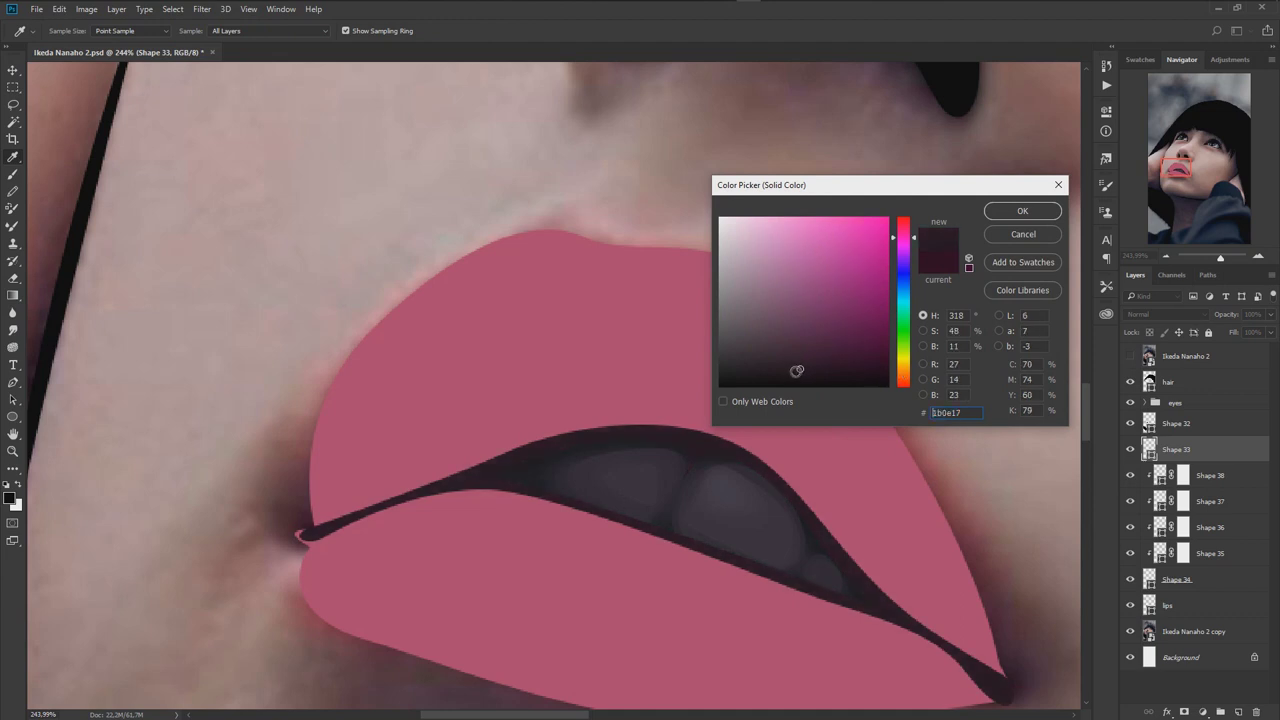
click(1022, 211)
scroll(794, 520, down, 3)
scroll(790, 527, down, 2)
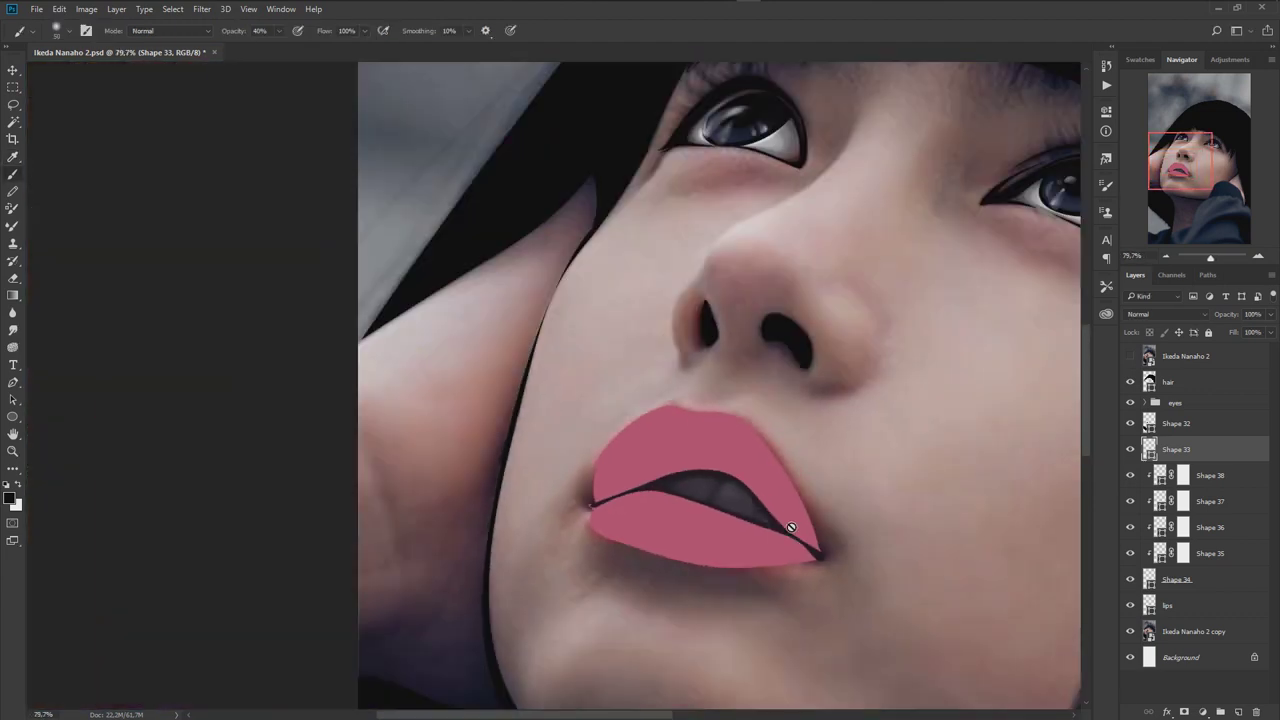
scroll(745, 528, up, 3)
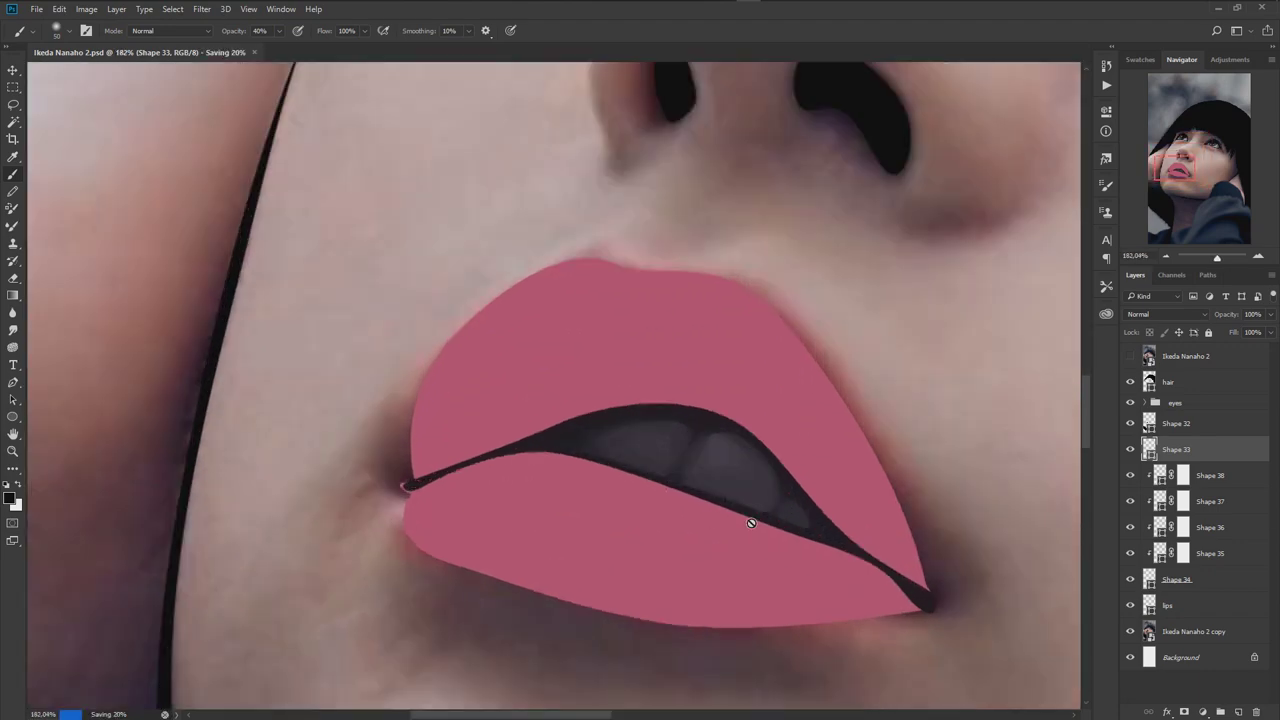
click(1205, 501)
key(p)
scroll(714, 470, up, 2)
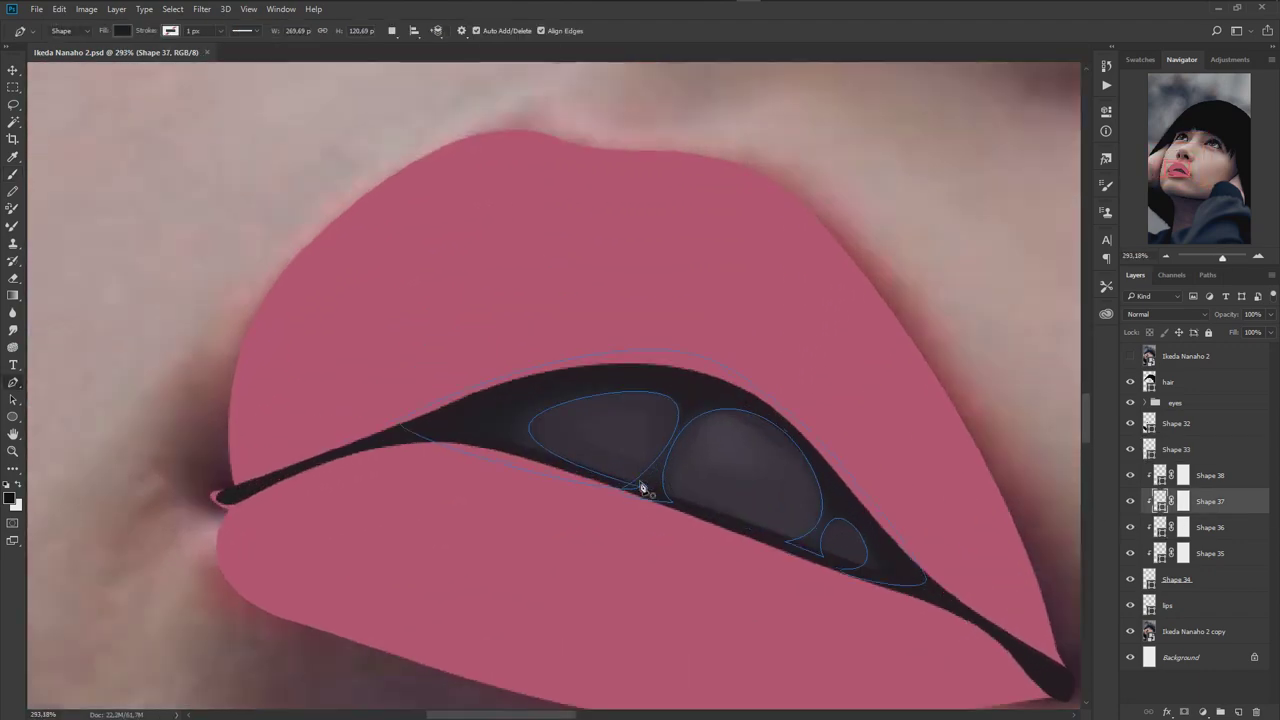
- Draw a dark four-point Shape 39 over the mouth opening and mask it to reveal the teeth
click(403, 433)
click(646, 366)
click(917, 558)
click(900, 613)
click(403, 433)
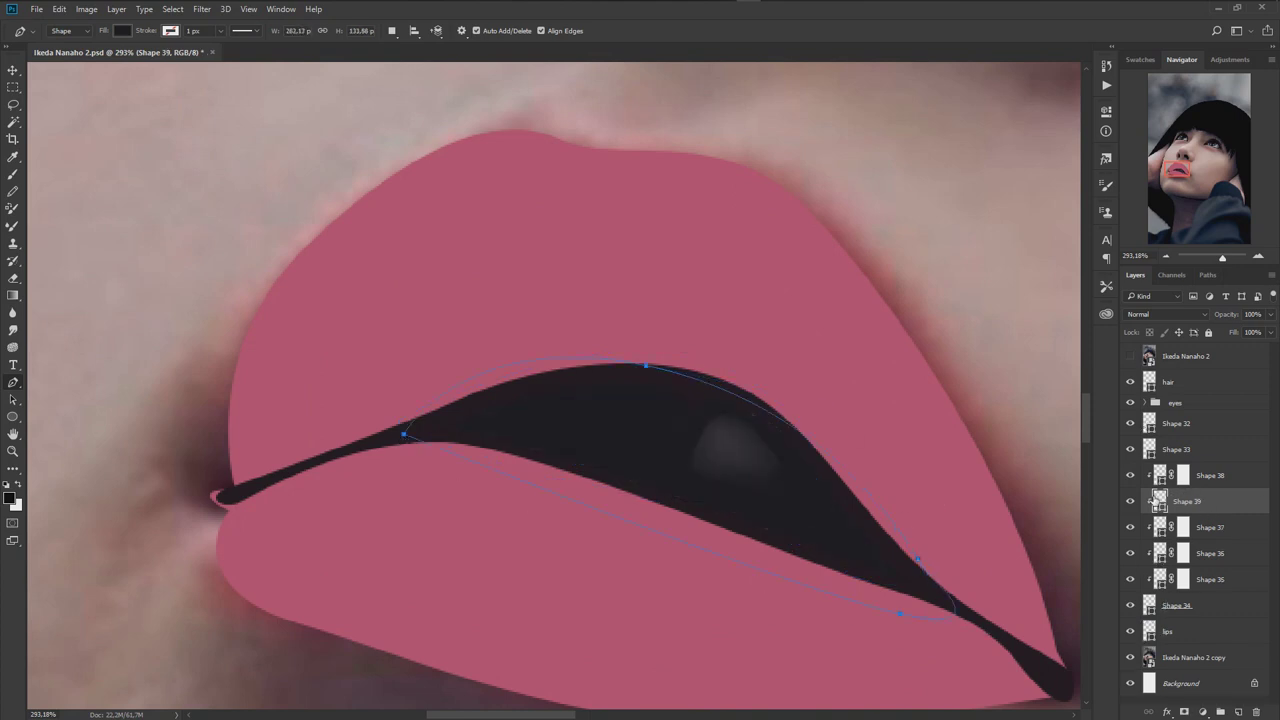
click(1184, 711)
key(b)
mouse_move(657, 434)
mouse_down()
mouse_move(737, 463)
mouse_move(561, 422)
mouse_move(780, 508)
mouse_move(894, 580)
mouse_move(727, 473)
mouse_up()
- Compare the mouth shading against the reference photo
scroll(734, 514, down, 5)
scroll(734, 514, down, 5)
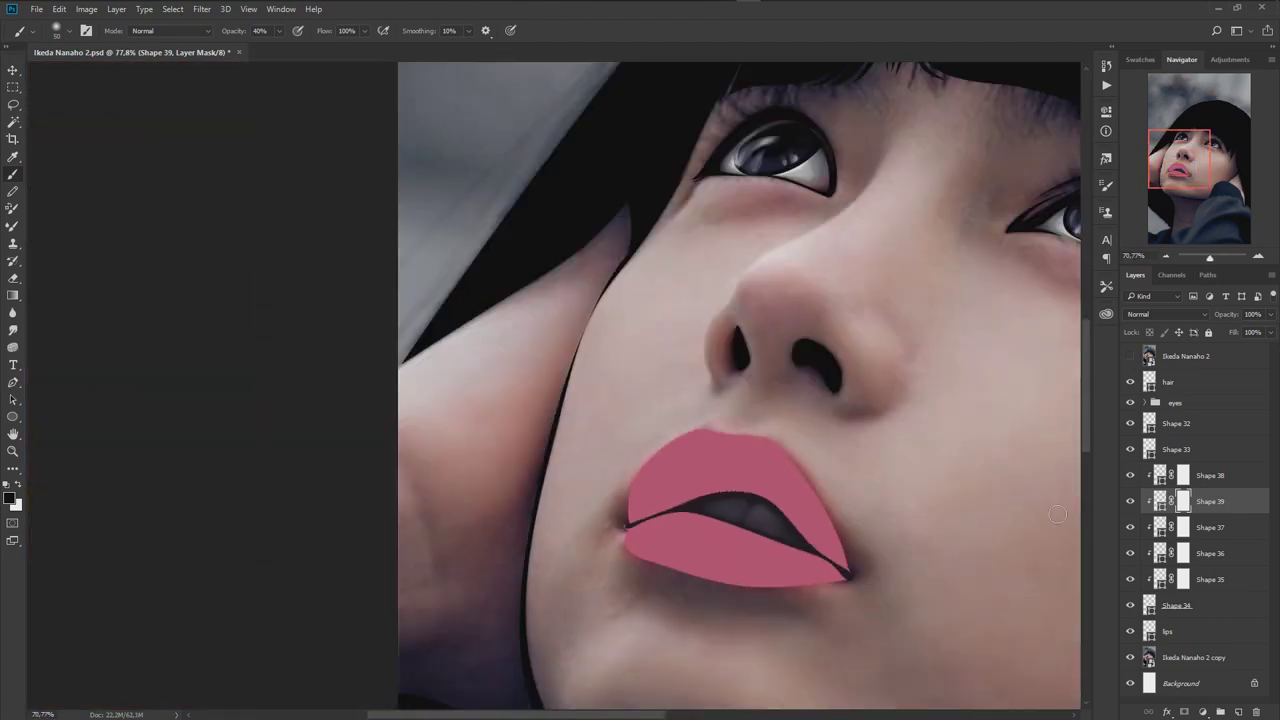
click(1130, 357)
scroll(828, 537, up, 2)
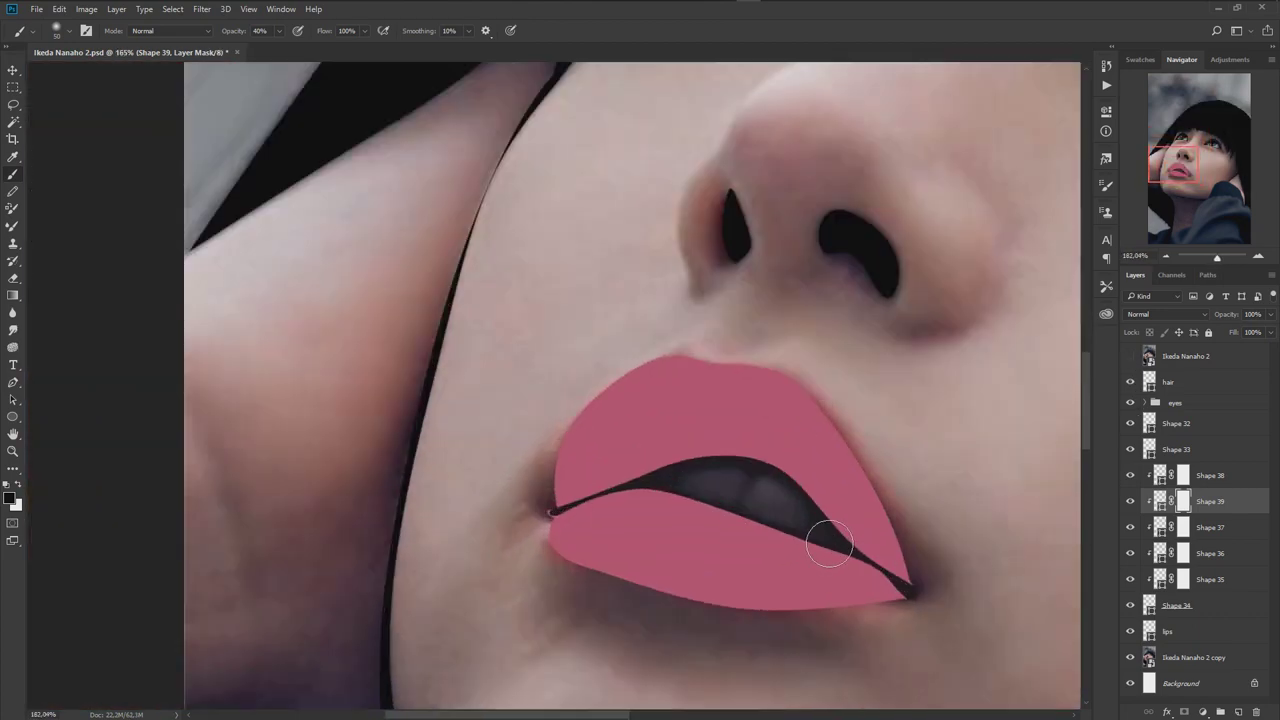
scroll(828, 537, up, 2)
- Extend Shape 38's path with a curved point, adding a thin lower sliver to the highlight
click(1204, 476)
key(p)
scroll(663, 466, up, 3)
click(1130, 357)
drag(660, 484, 413, 386)
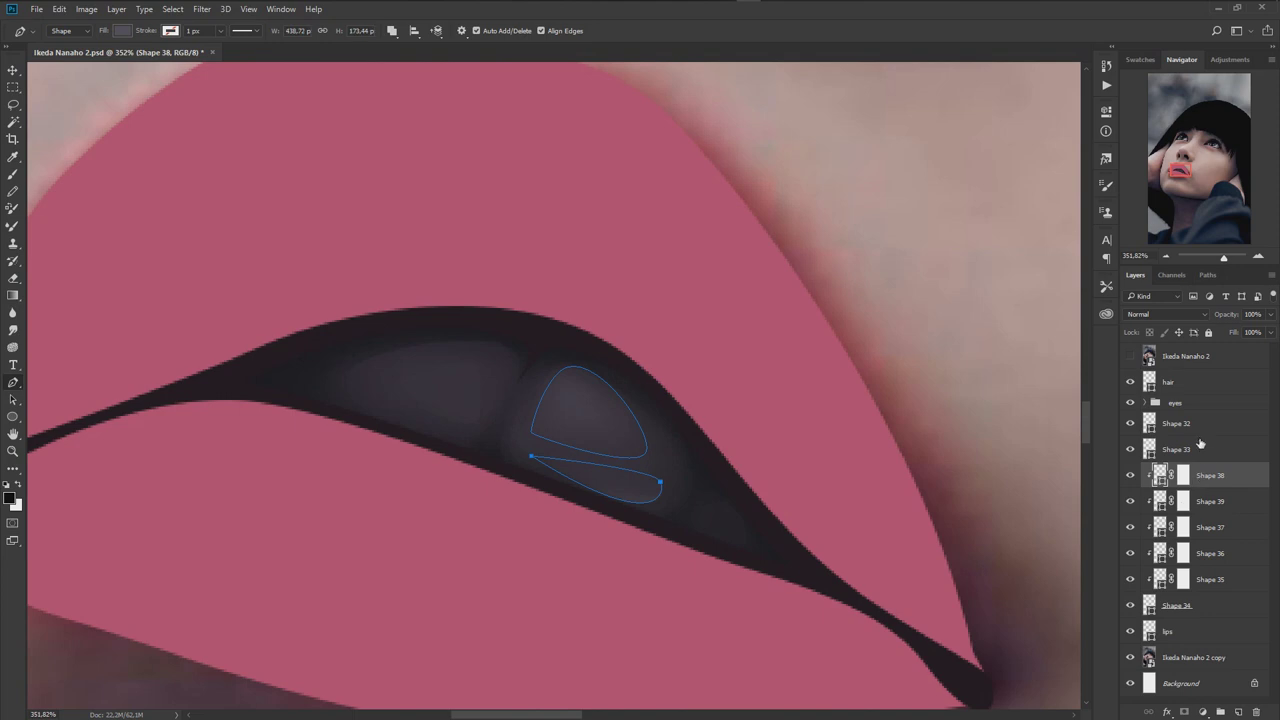
click(1190, 382)
scroll(723, 429, down, 4)
scroll(723, 429, down, 3)
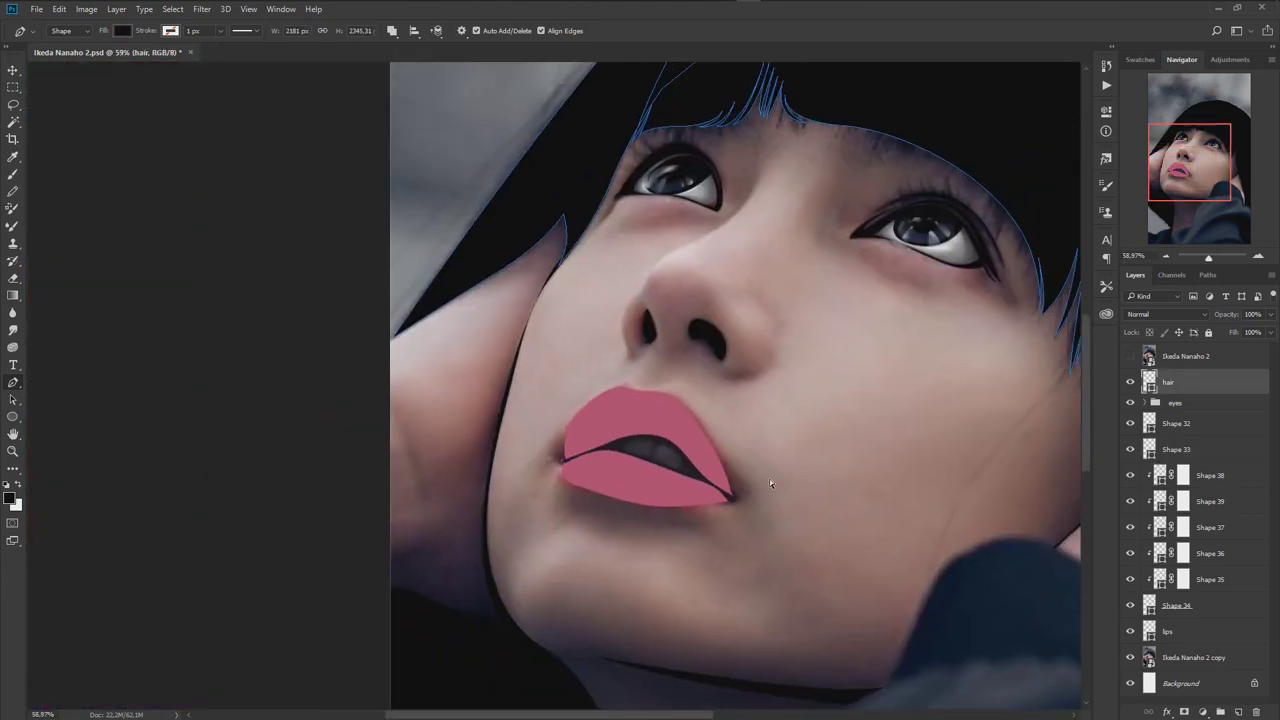
- Group Shape 34 through Shape 38 and name the group 'teeth'
click(1203, 579)
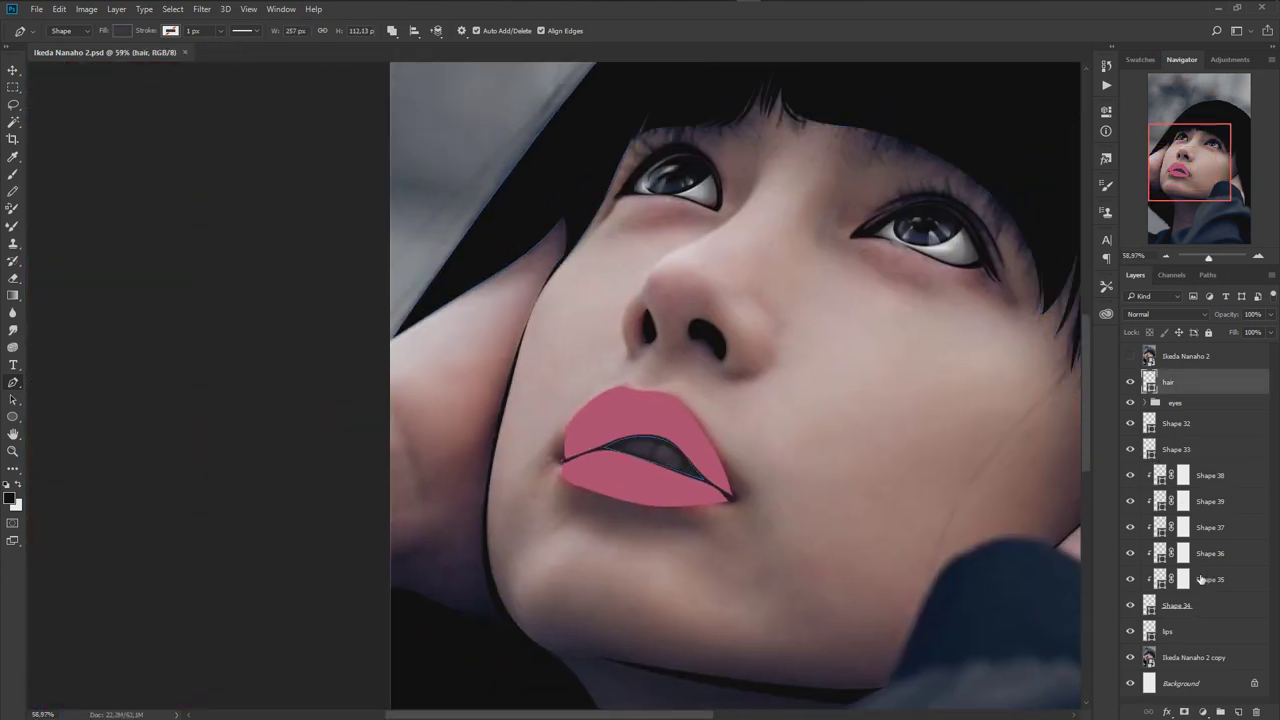
shift+click(1210, 480)
key(ctrl+g)
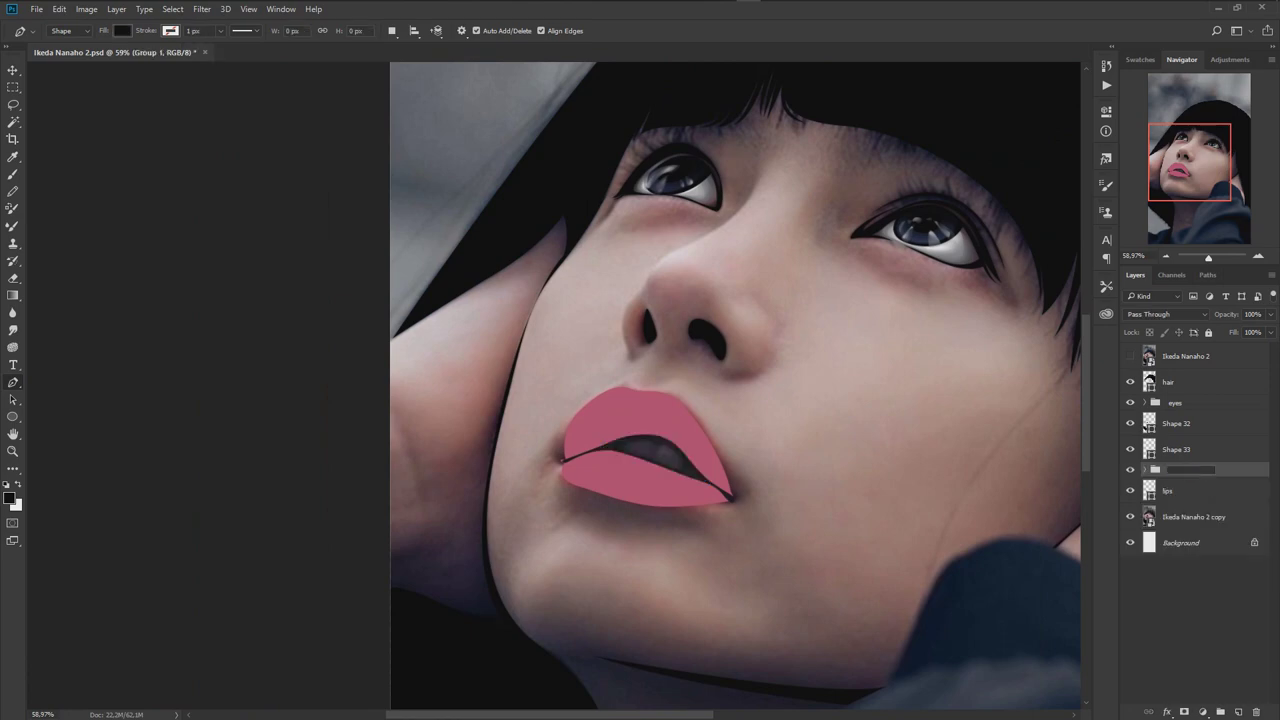
text(teeth)
click(1180, 490)
scroll(415, 515, up, 2)
scroll(415, 515, up, 2)
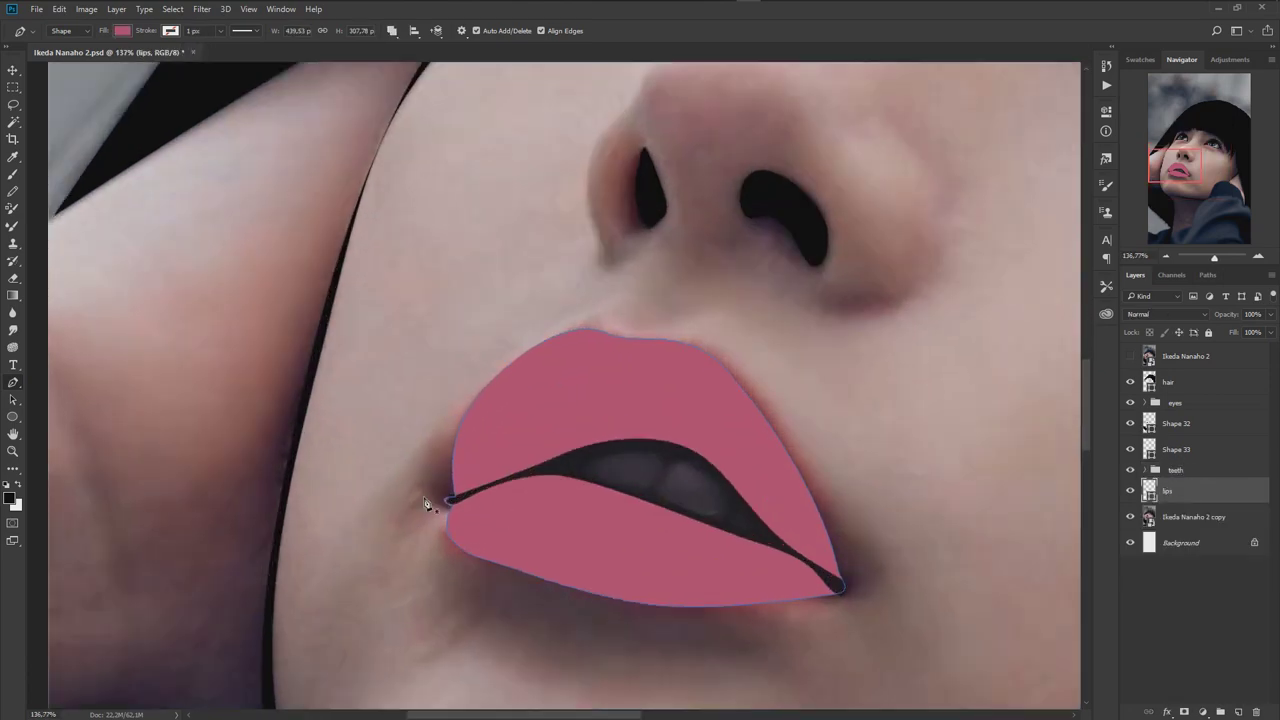
- Drag Shape 33's left-corner anchor outward to reshape the lip line's tip
click(1182, 447)
scroll(439, 509, up, 1)
scroll(439, 509, up, 2)
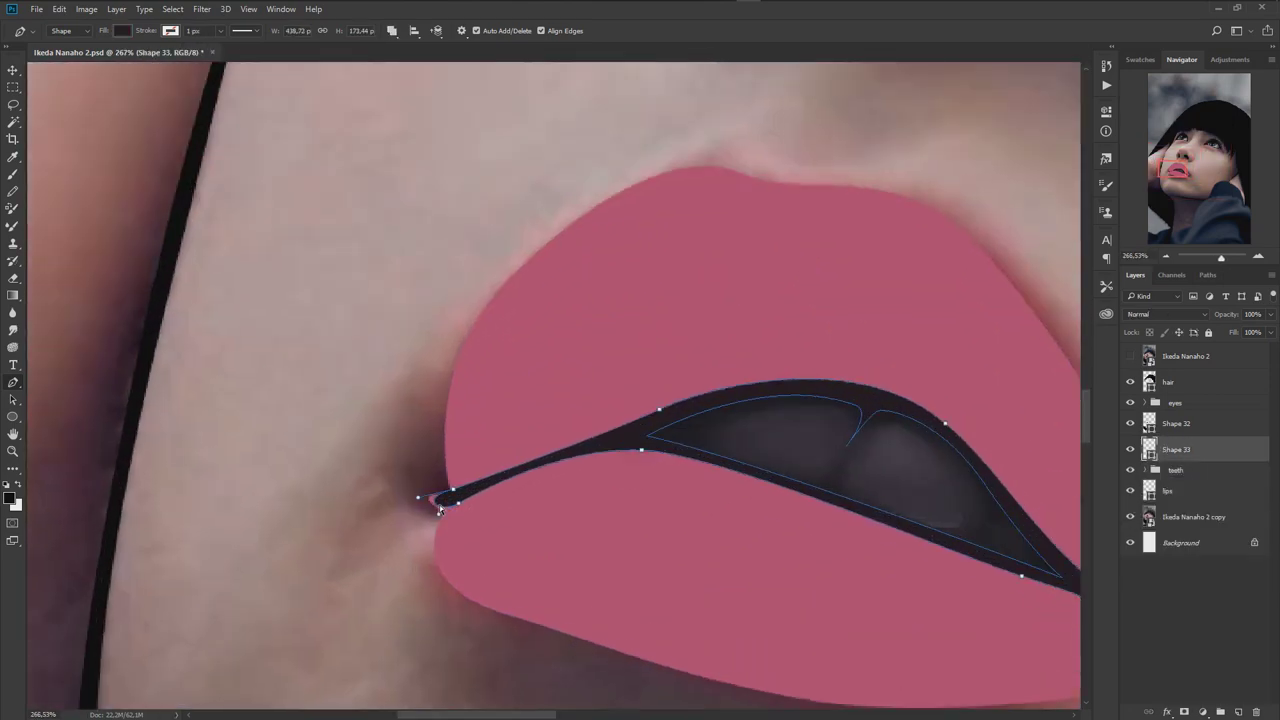
drag(458, 503, 412, 503)
key(Escape)
scroll(551, 503, down, 2)
scroll(703, 531, down, 2)
- Select the lips layer and set pen paths to create a new shape layer
click(1200, 489)
click(392, 30)
click(420, 62)
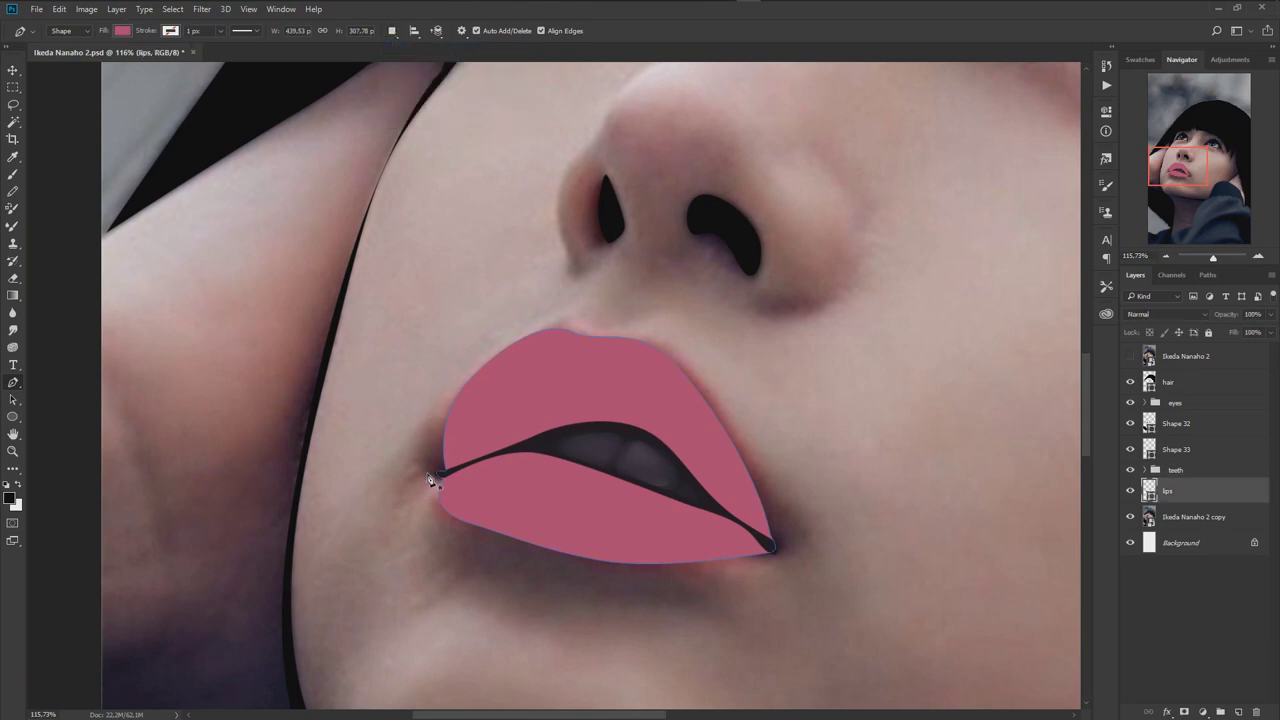
- Draw Shape 40 across the lower lip with a lighter pink sampled from the photo
click(428, 475)
click(468, 325)
drag(762, 366, 812, 432)
drag(815, 585, 870, 575)
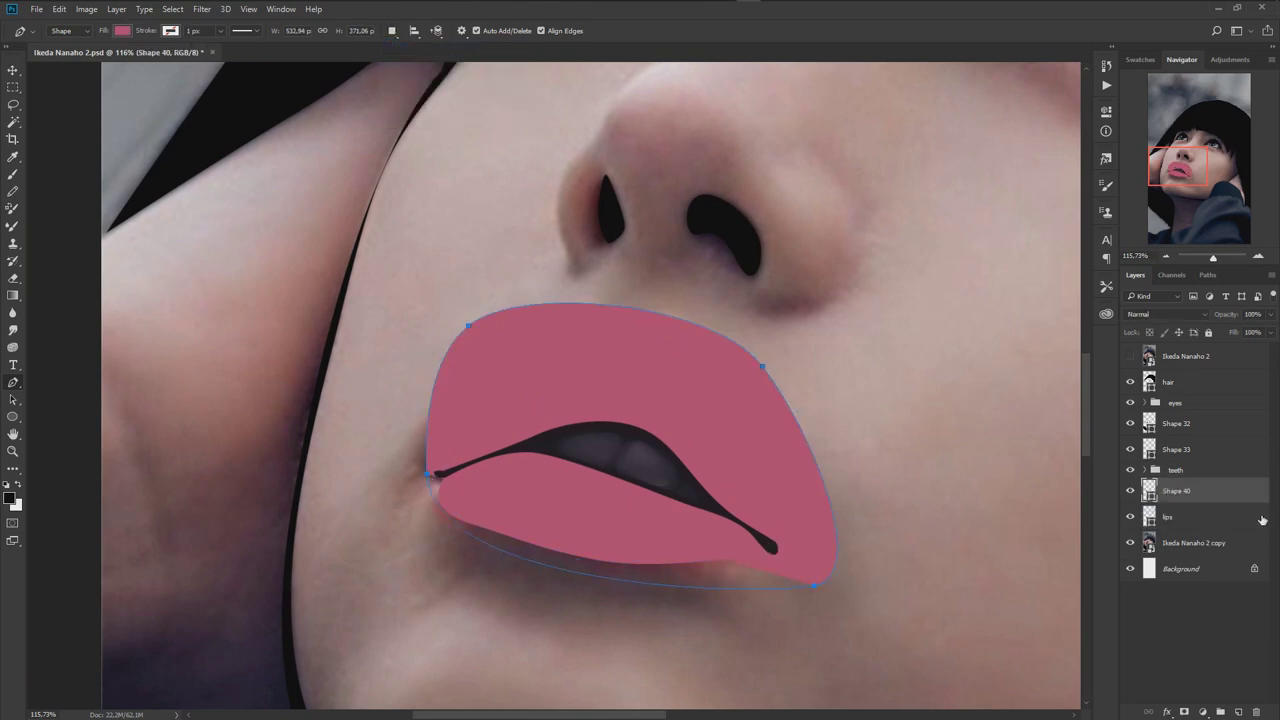
click(1130, 356)
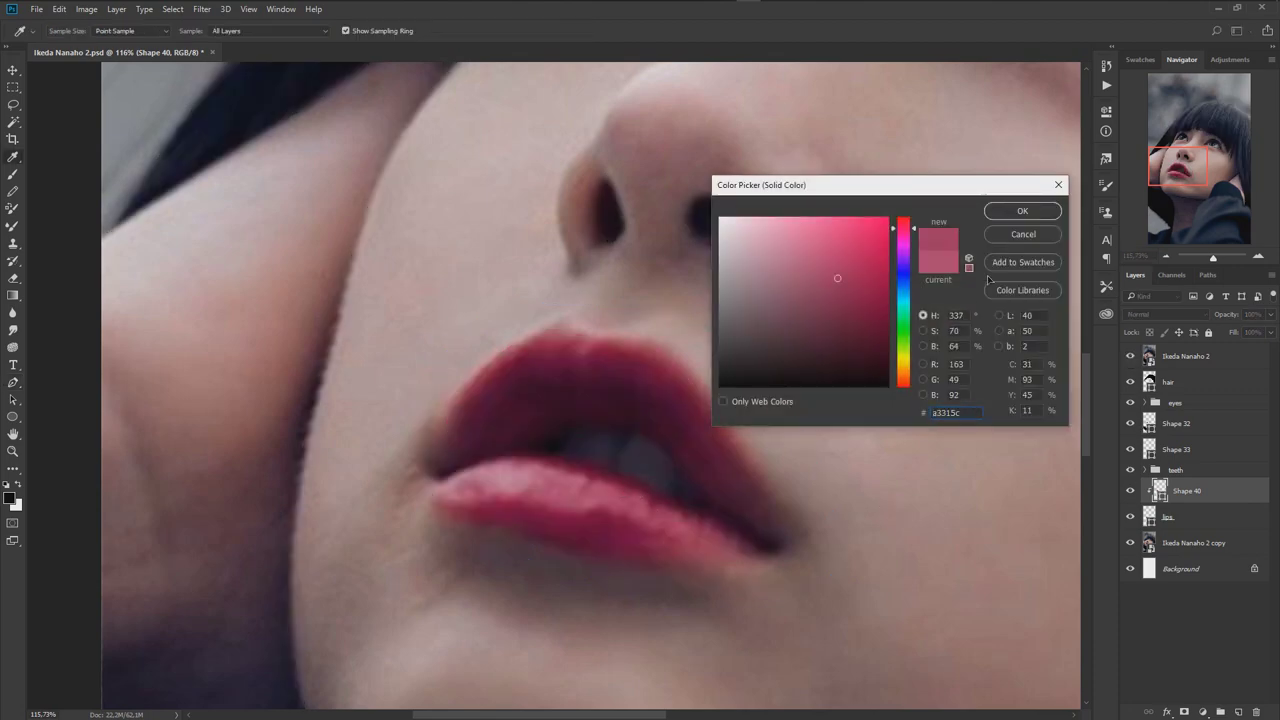
click(1022, 211)
click(1130, 356)
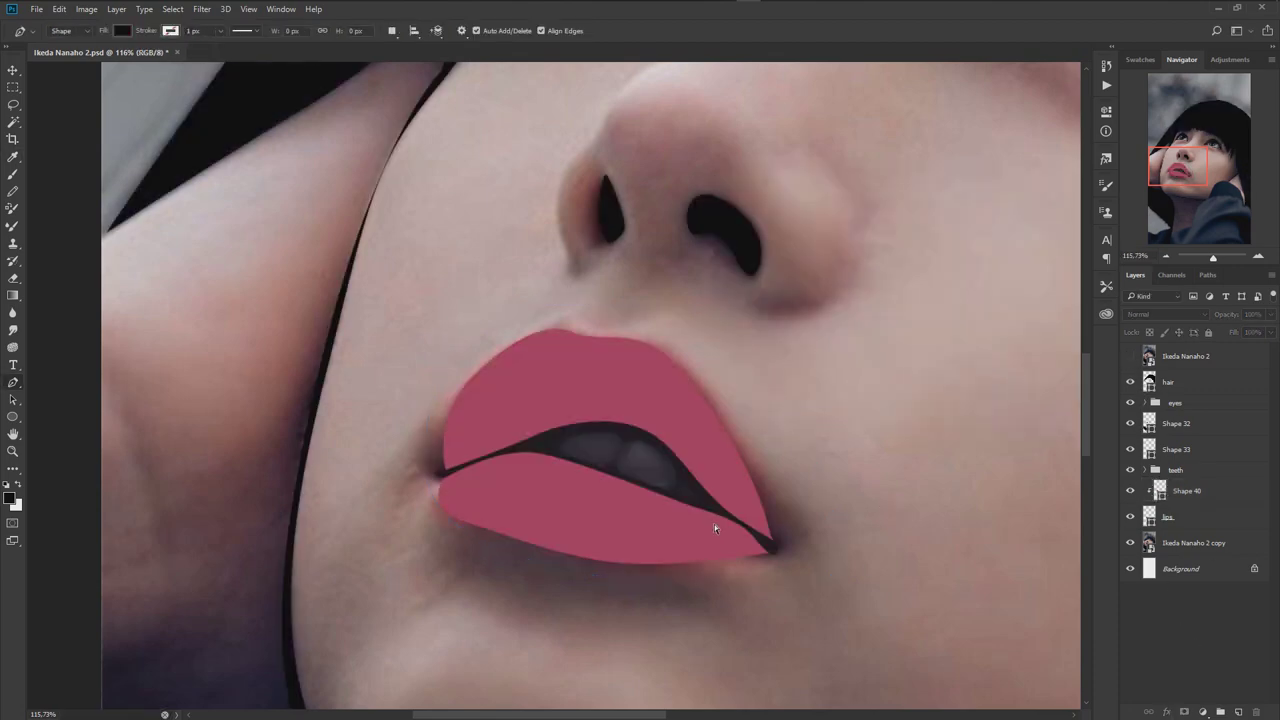
ctrl+click(820, 487)
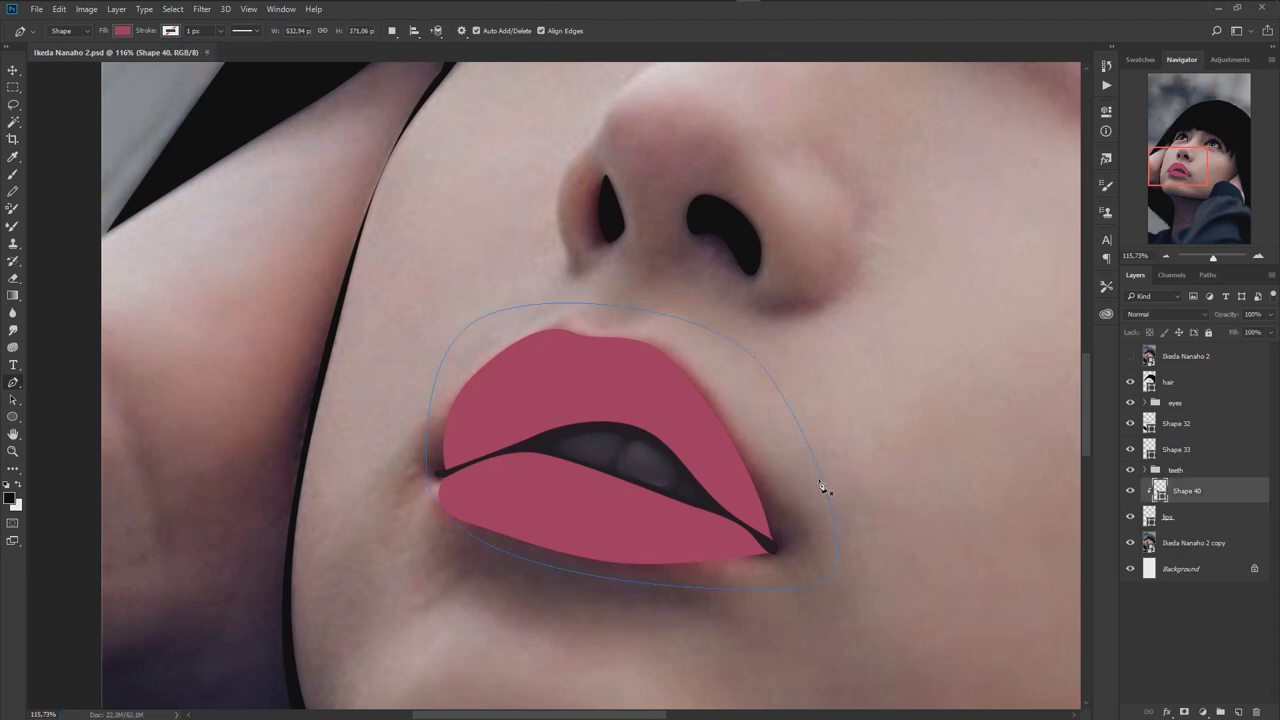
- Rename the lip base layer to 'lips'
scroll(600, 500, up, 3)
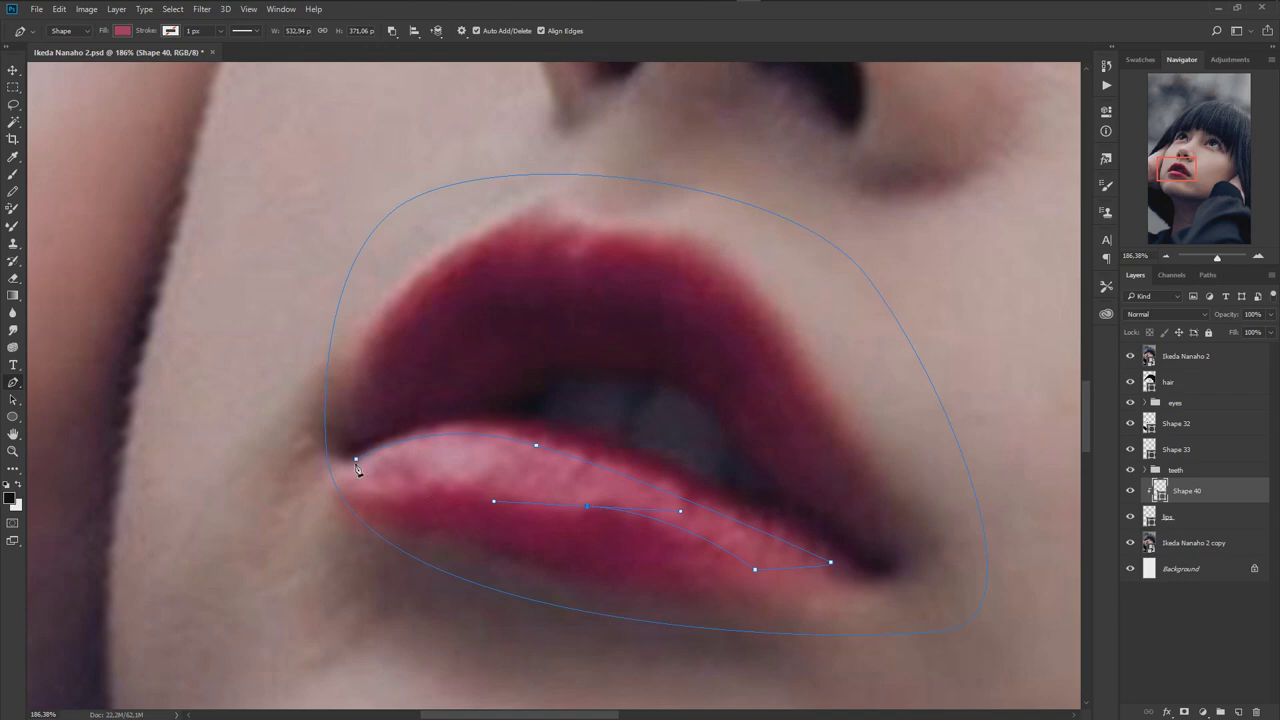
scroll(662, 398, down, 3)
click(1130, 356)
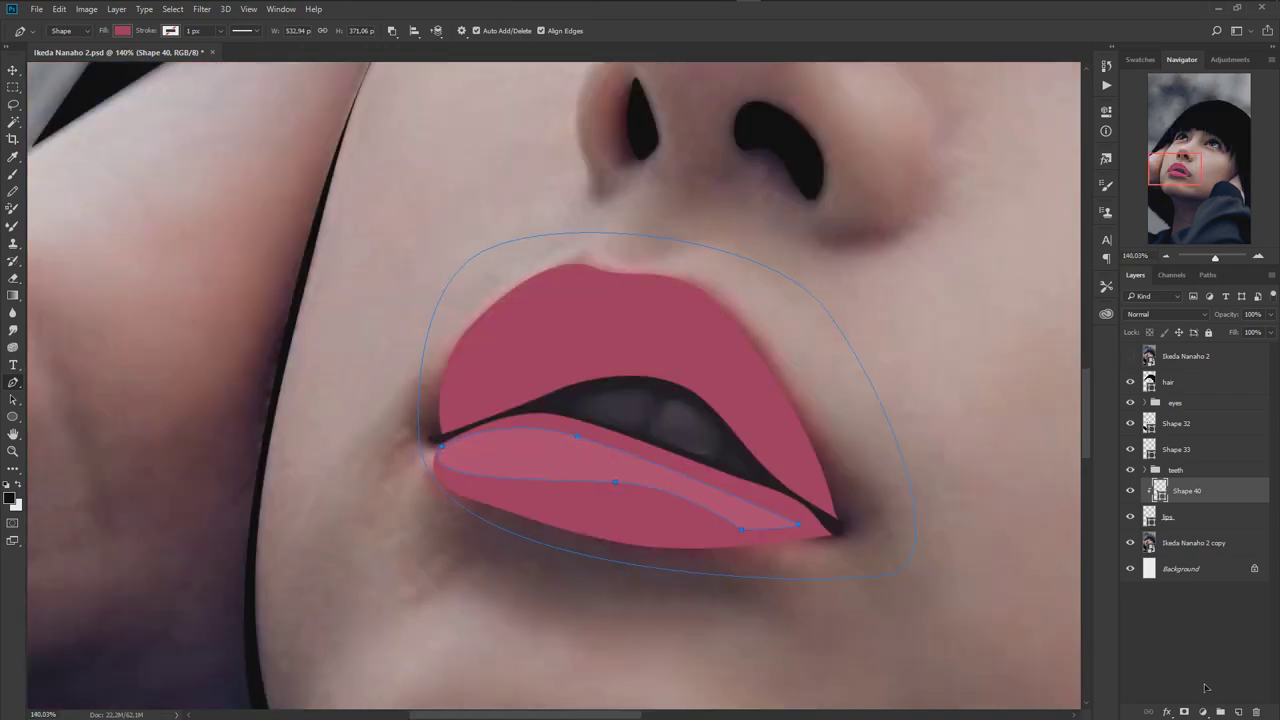
click(1098, 562)
double_click(1167, 514)
text(lips)
key(Return)
- Begin a new shape at the lower-lip corner while checking the reference photo
ctrl+click(817, 457)
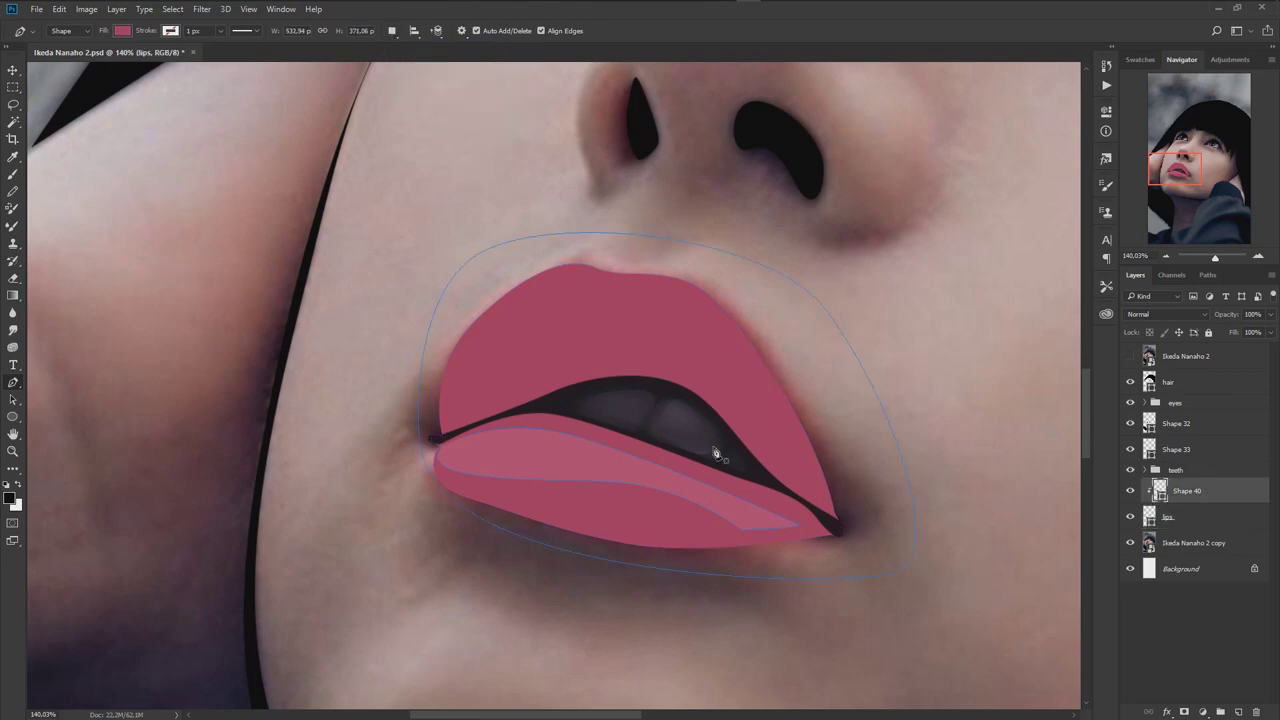
scroll(817, 457, up, 3)
click(1130, 356)
scroll(540, 400, up, 2)
drag(631, 436, 633, 426)
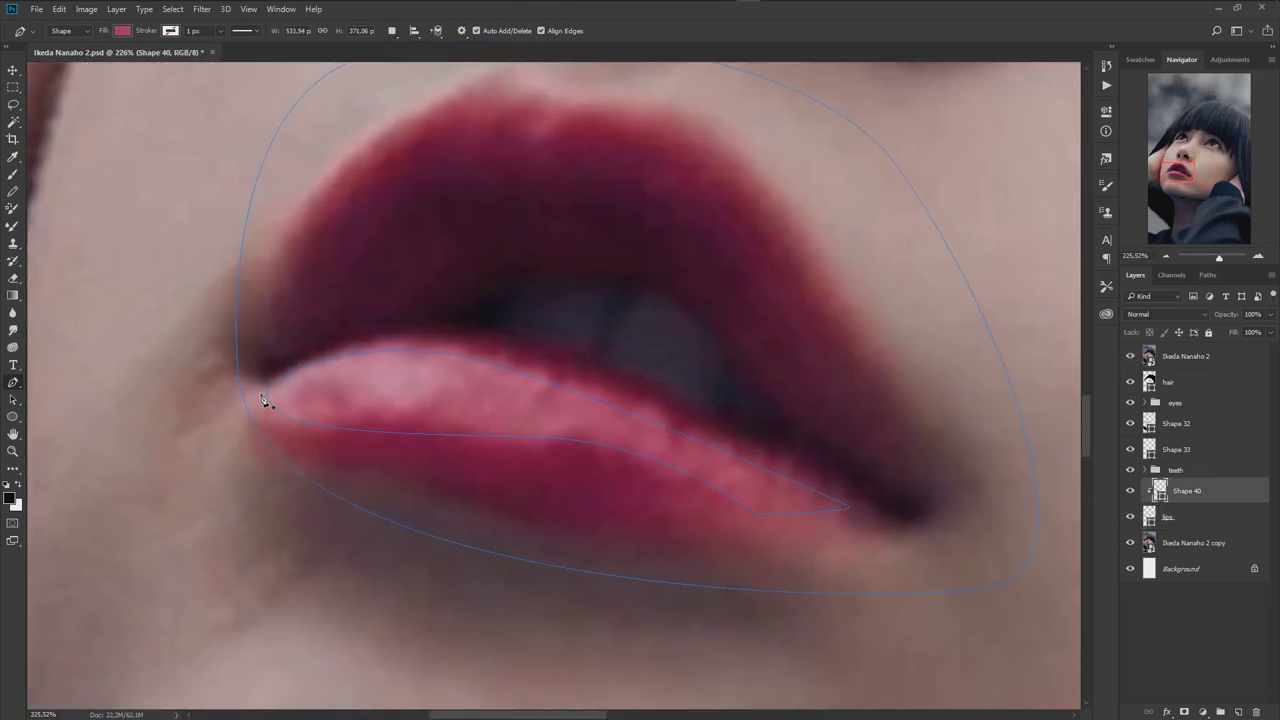
- Outline Shape 41 along the bottom of the lower lip and clip it to Shape 40
click(262, 386)
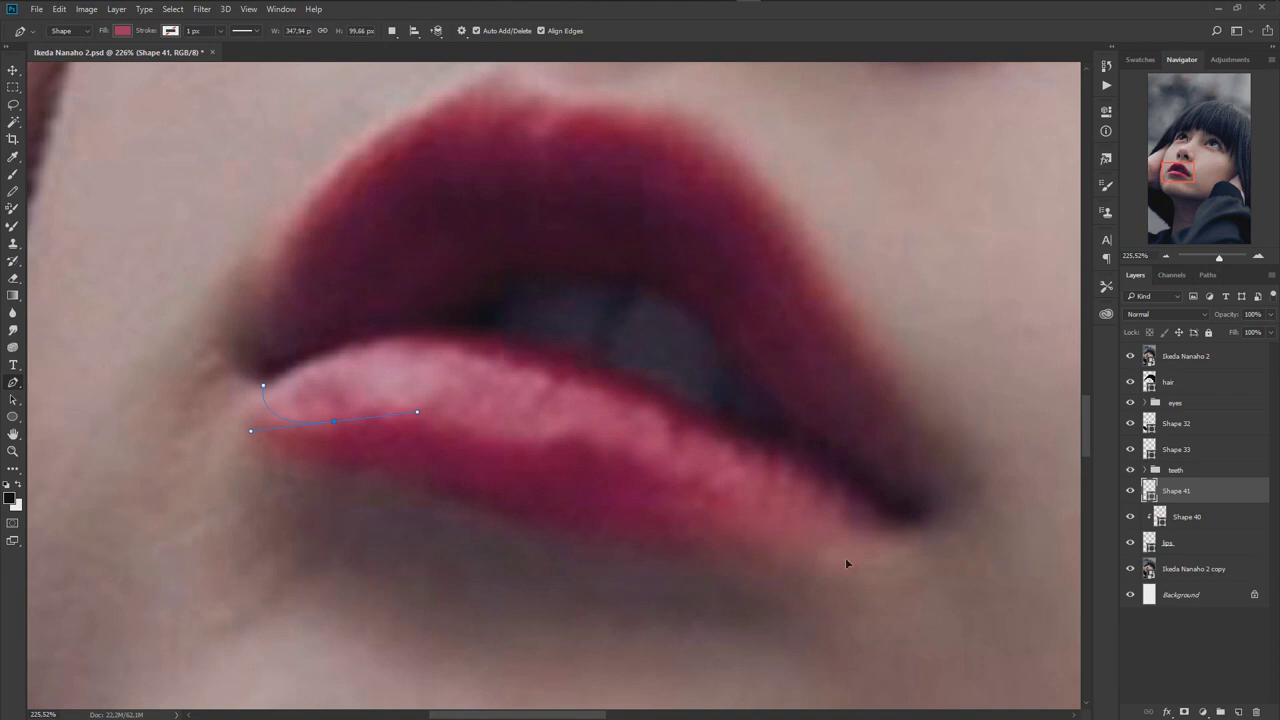
drag(298, 497, 226, 468)
click(1130, 356)
alt+click(1205, 503)
click(1130, 356)
- Fill Shape 41 with a dark crimson sampled from the photo's lips
double_click(1159, 490)
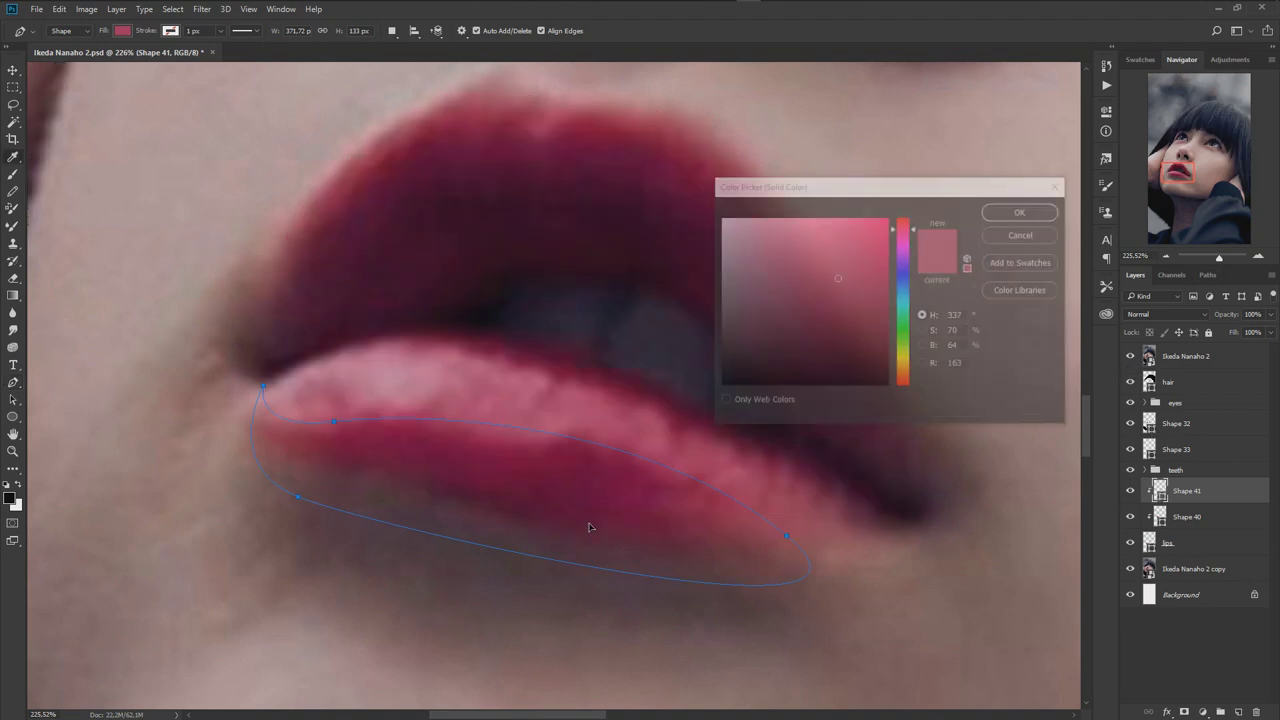
click(567, 469)
click(1003, 213)
double_click(1159, 490)
click(1020, 210)
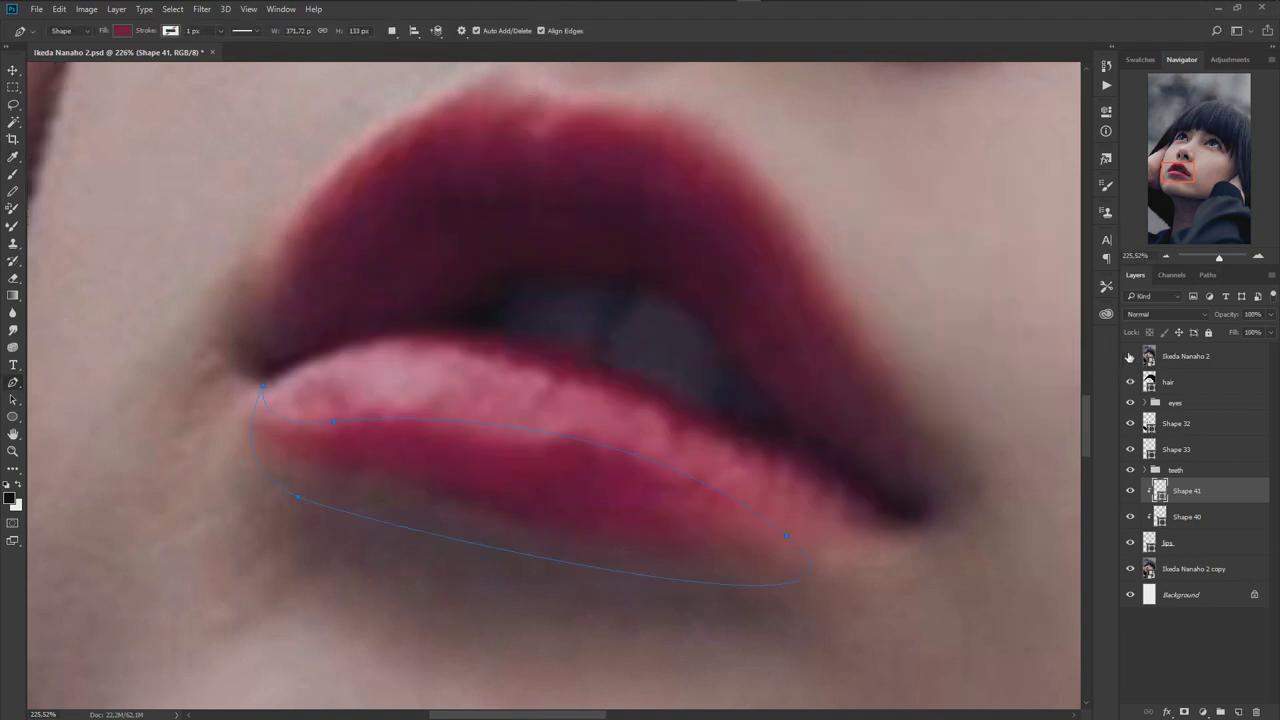
click(1130, 356)
double_click(1159, 490)
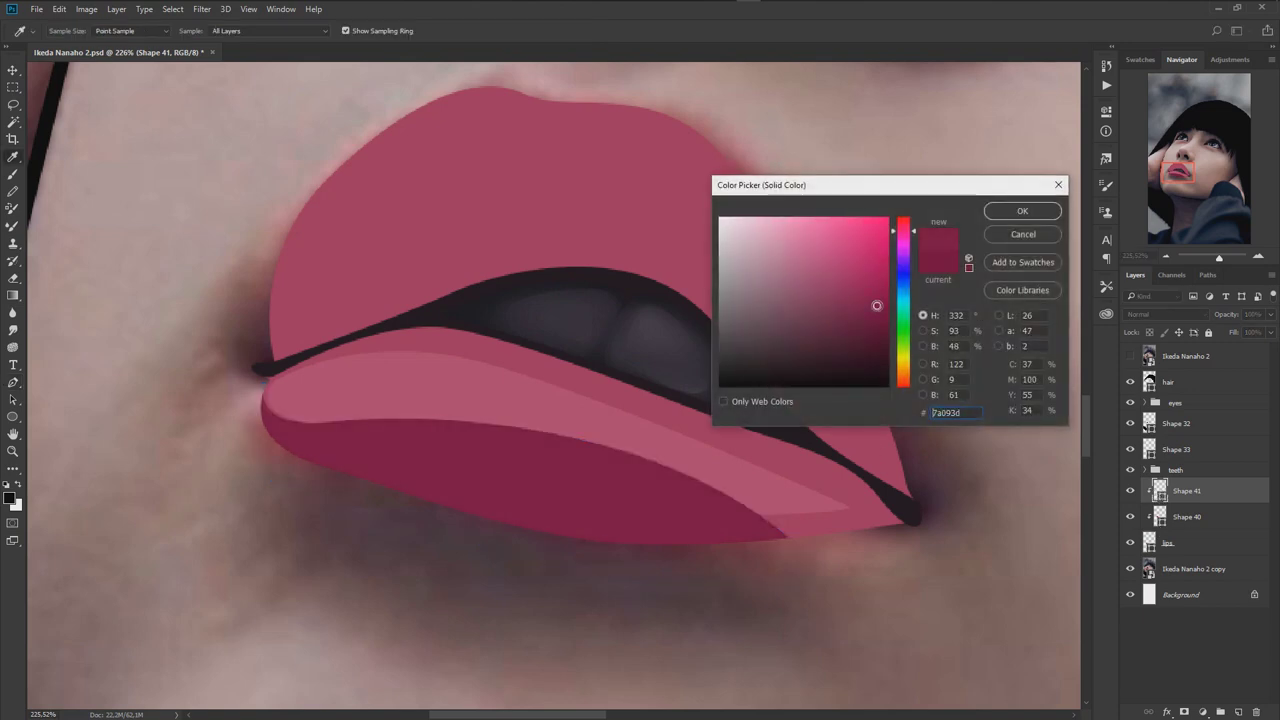
click(1022, 211)
scroll(677, 443, down, 2)
scroll(677, 443, up, 1)
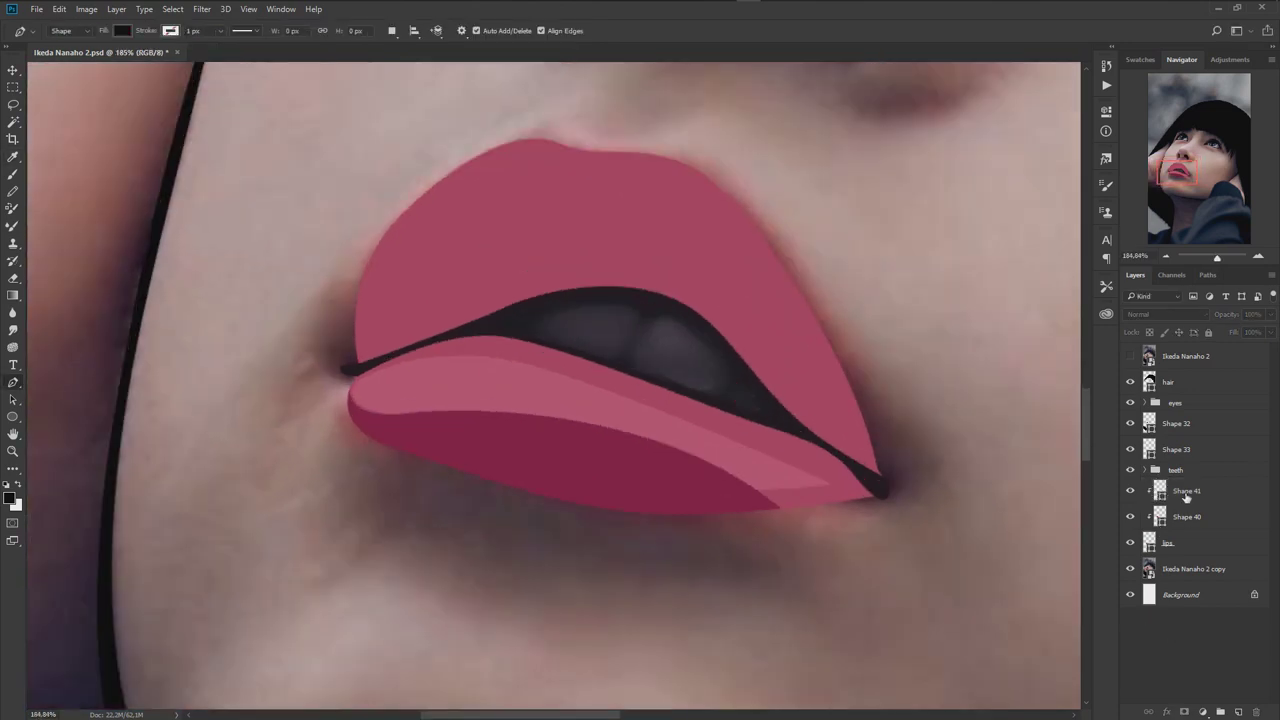
- Hide Shape 41 and add a layer mask to the lighter lip band Shape 40
click(1187, 516)
click(1130, 490)
click(1184, 712)
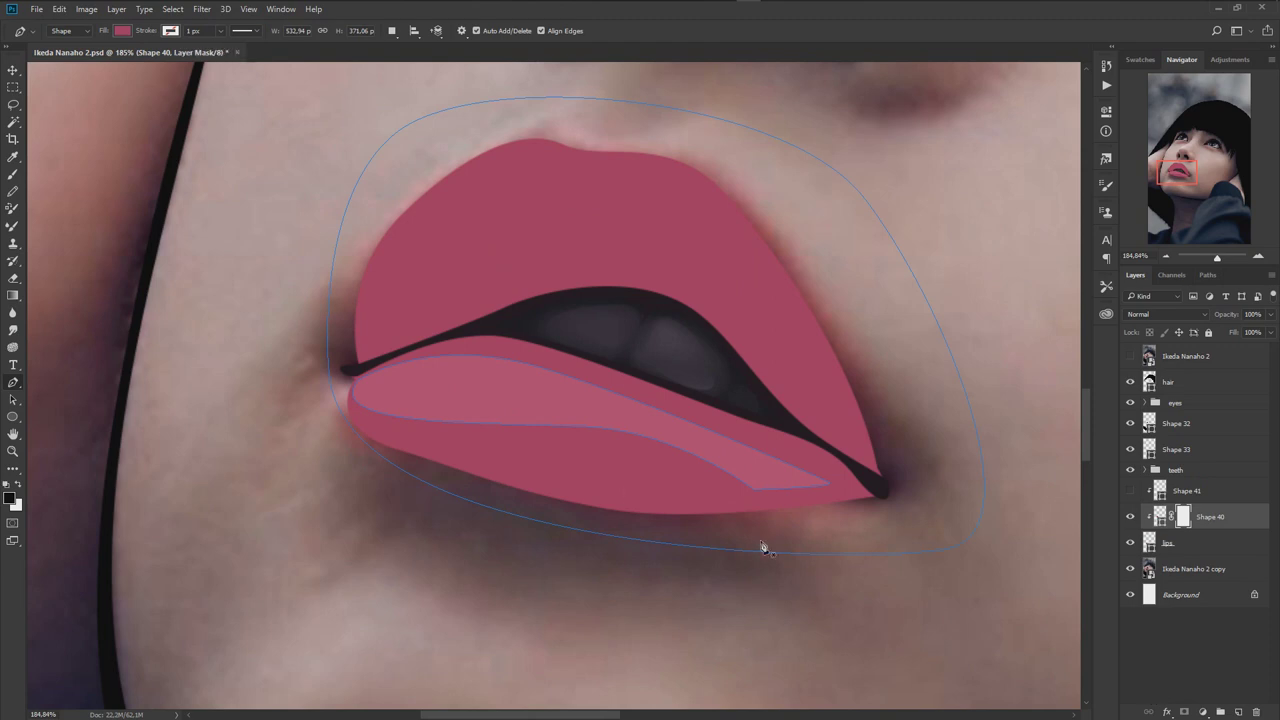
- Paint Shape 41's layer mask to blend the dark maroon shading into the lower lip
key(b)
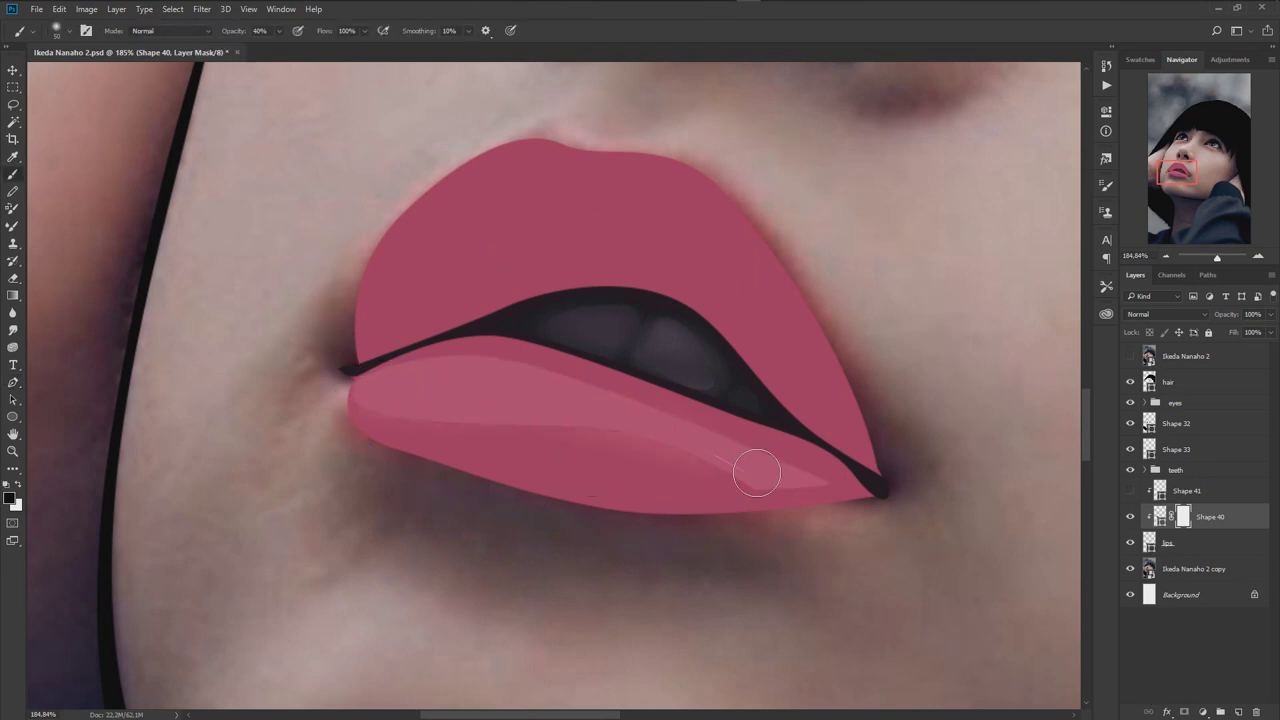
mouse_move(698, 456)
mouse_down()
mouse_move(623, 409)
mouse_move(746, 477)
mouse_move(343, 405)
mouse_move(510, 413)
mouse_up()
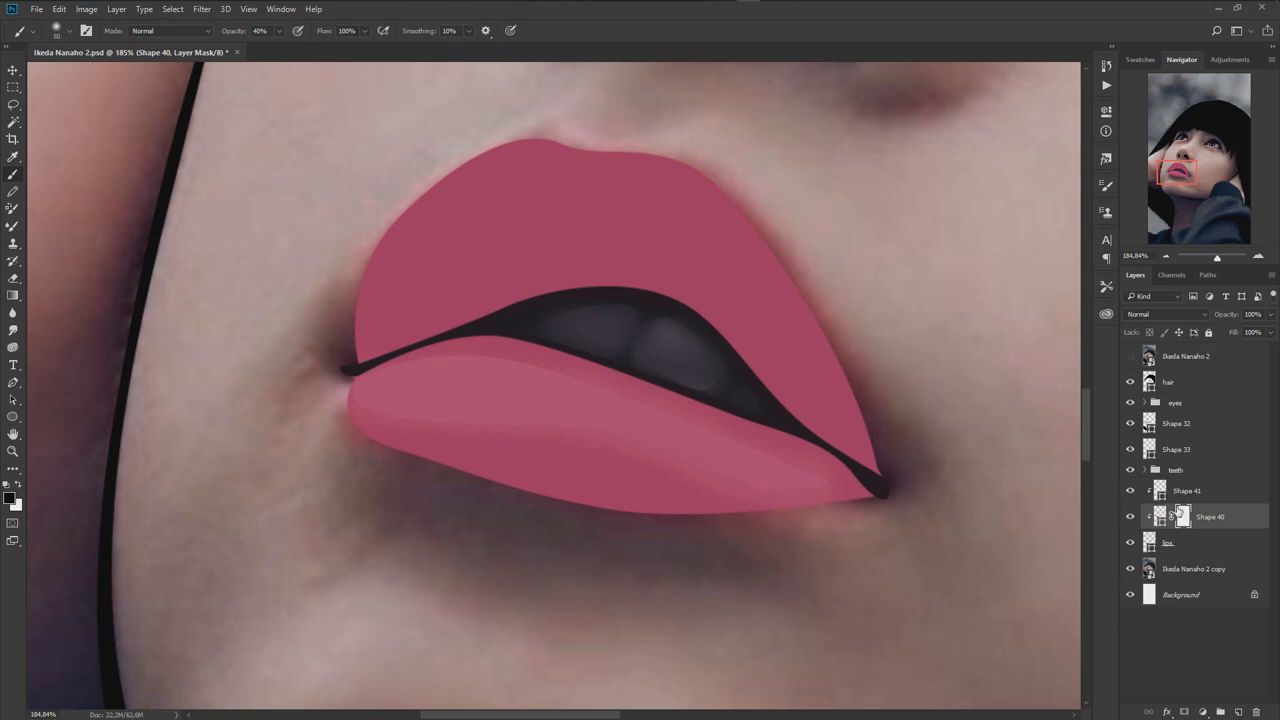
drag(1183, 516, 1183, 491)
drag(422, 397, 831, 514)
key(bracketright)
key(bracketright)
key(bracketright)
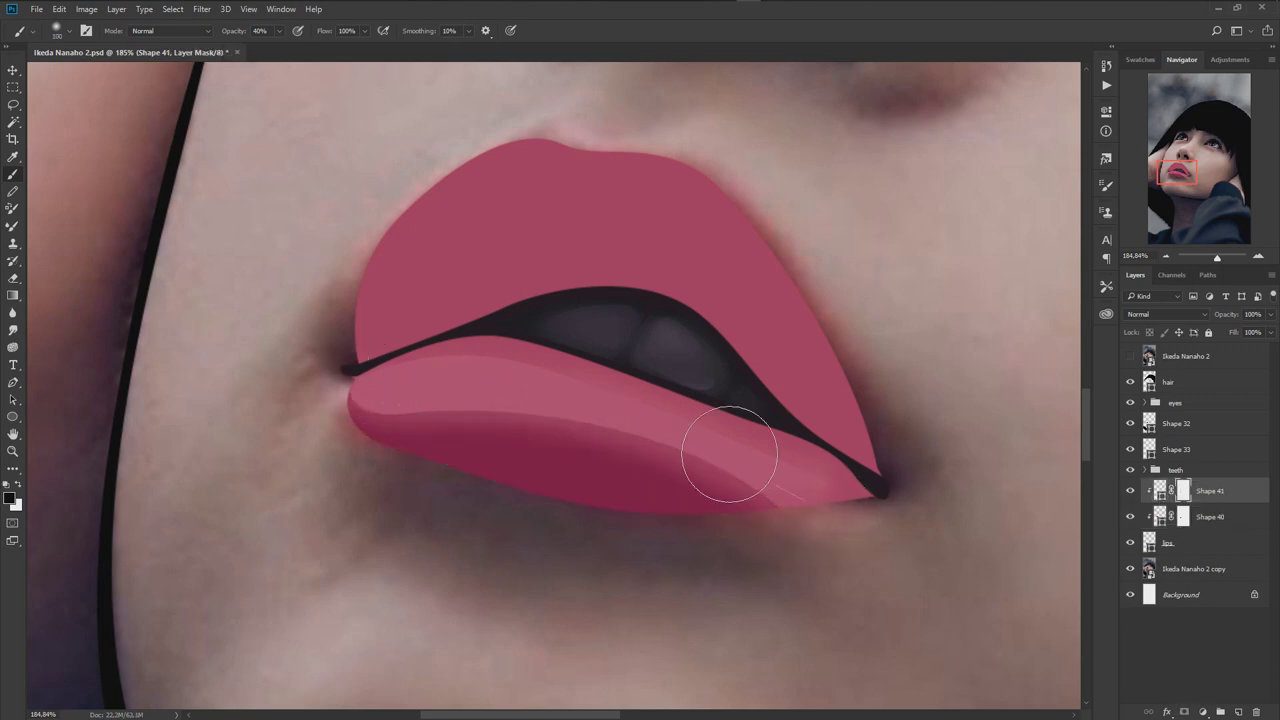
key(bracketleft)
key(bracketleft)
key(bracketleft)
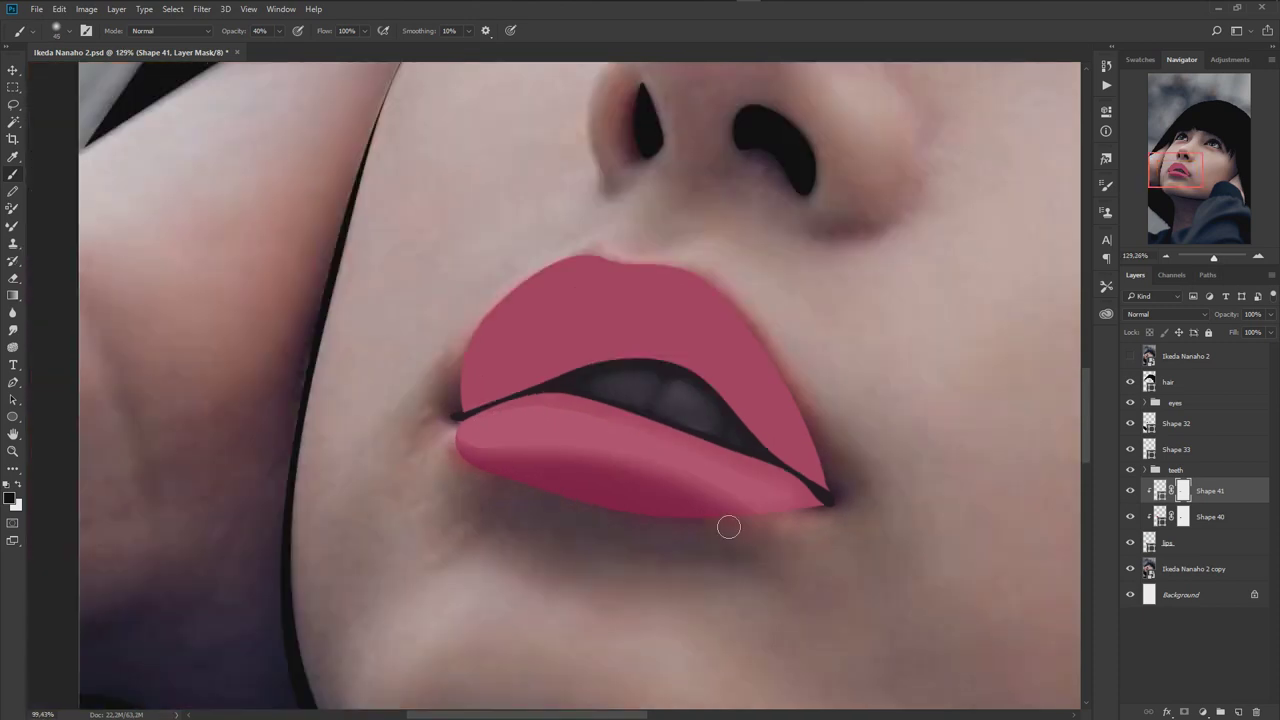
scroll(729, 523, down, 2)
scroll(740, 528, up, 2)
key(bracketright)
key(bracketright)
scroll(600, 465, down, 2)
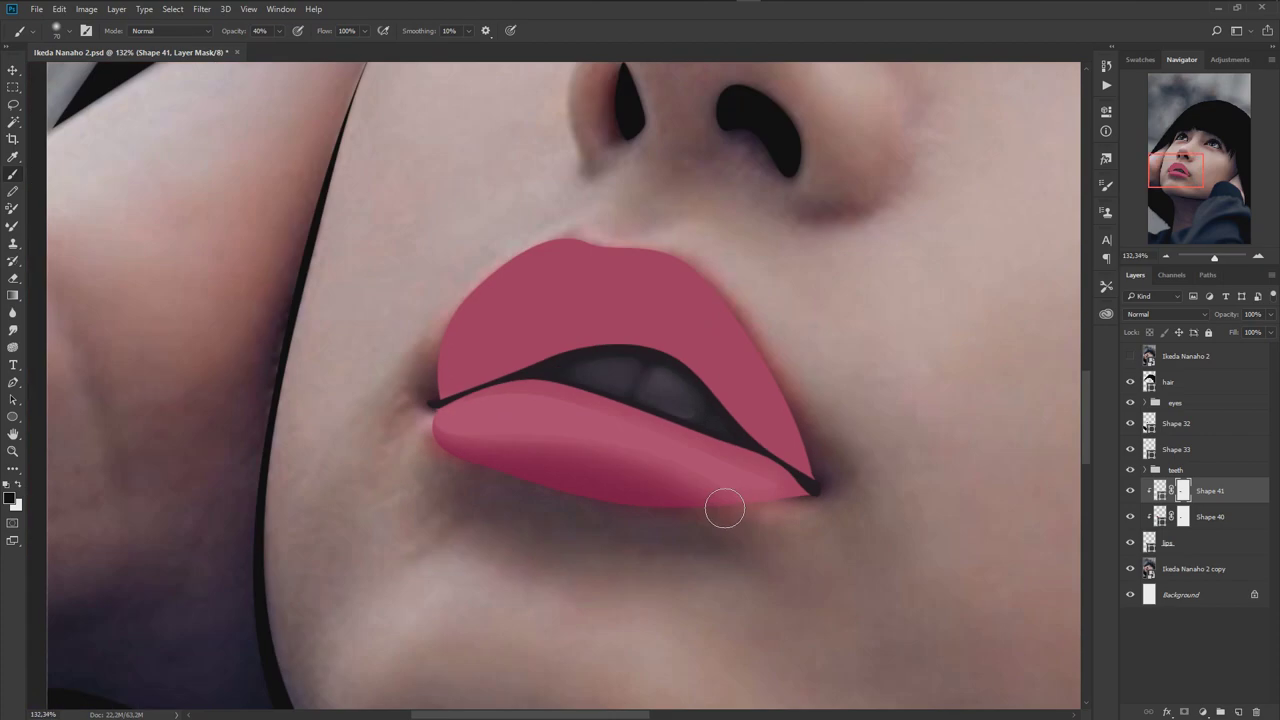
scroll(529, 466, down, 1)
scroll(537, 432, up, 1)
- Show the reference photo over Shape 41 and place a Pen anchor at the lower lip's right end
click(1159, 490)
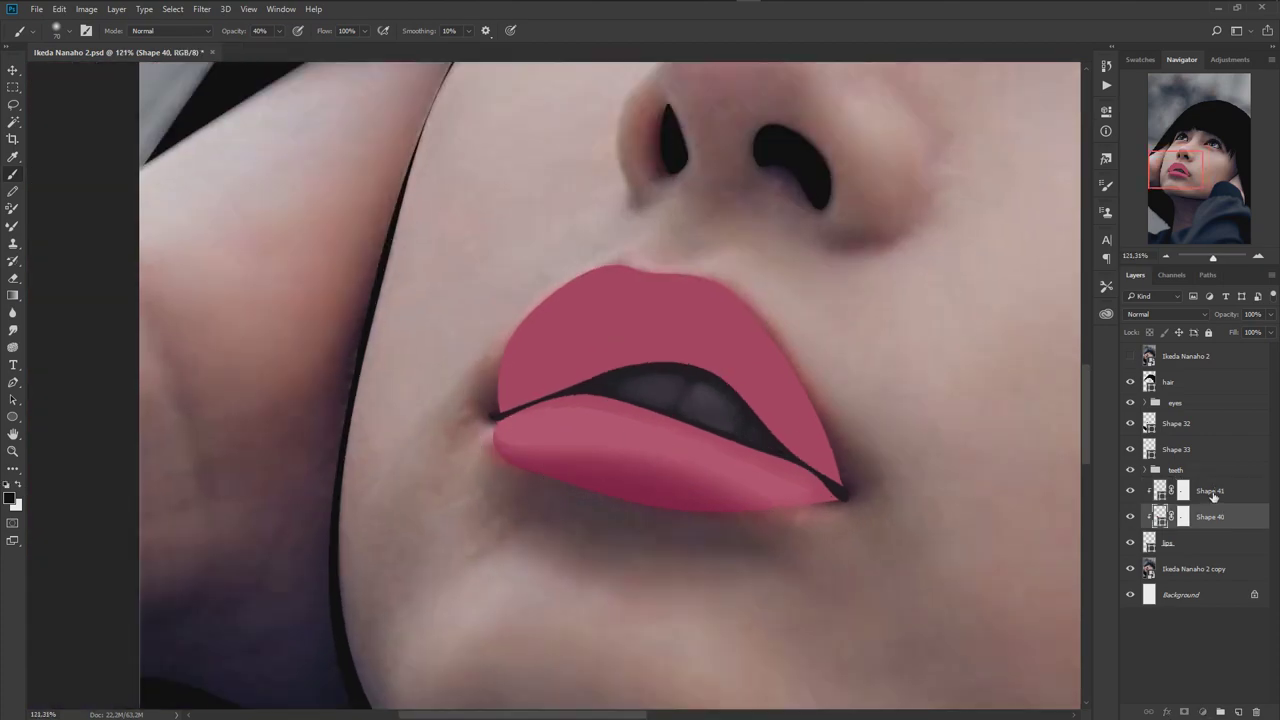
key(p)
scroll(740, 520, up, 2)
click(1130, 356)
click(798, 541)
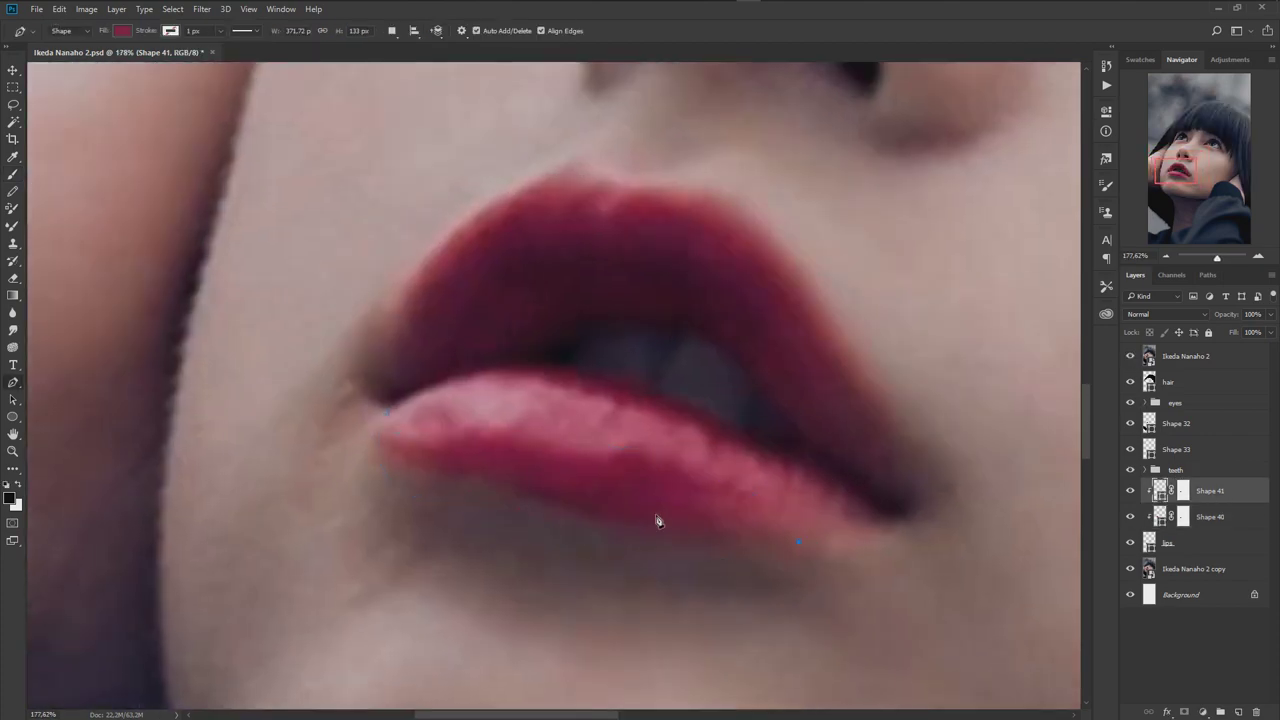
- Pen-draw Shape 42 curving along the bottom of the lower lip to the left corner
drag(626, 502, 531, 494)
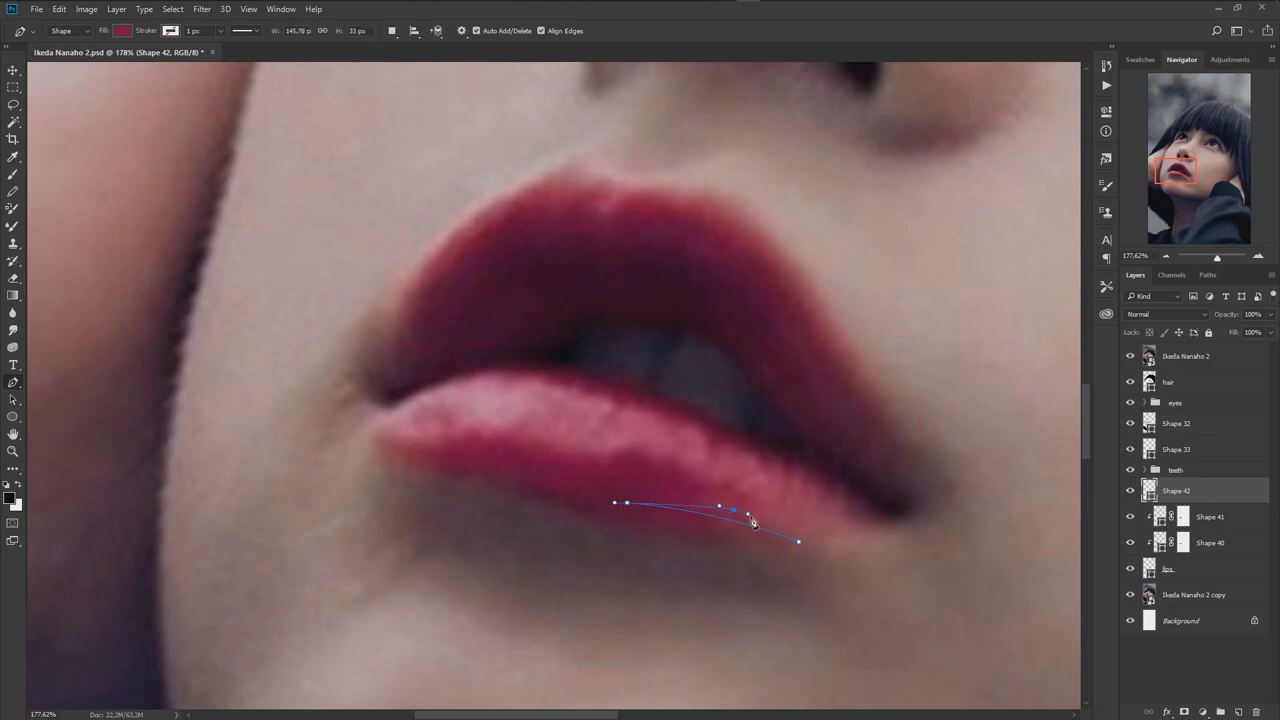
drag(707, 503, 741, 508)
drag(480, 467, 456, 461)
drag(371, 433, 361, 427)
drag(798, 543, 1080, 512)
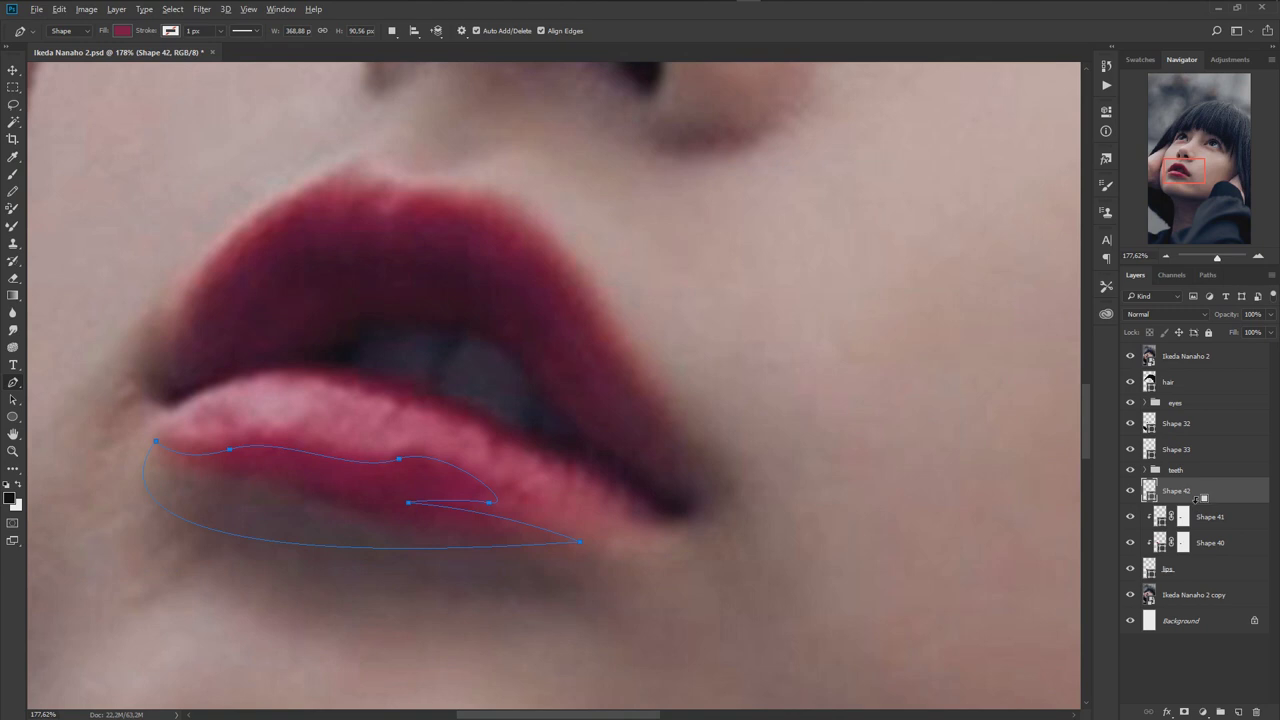
click(1130, 356)
drag(683, 506, 844, 464)
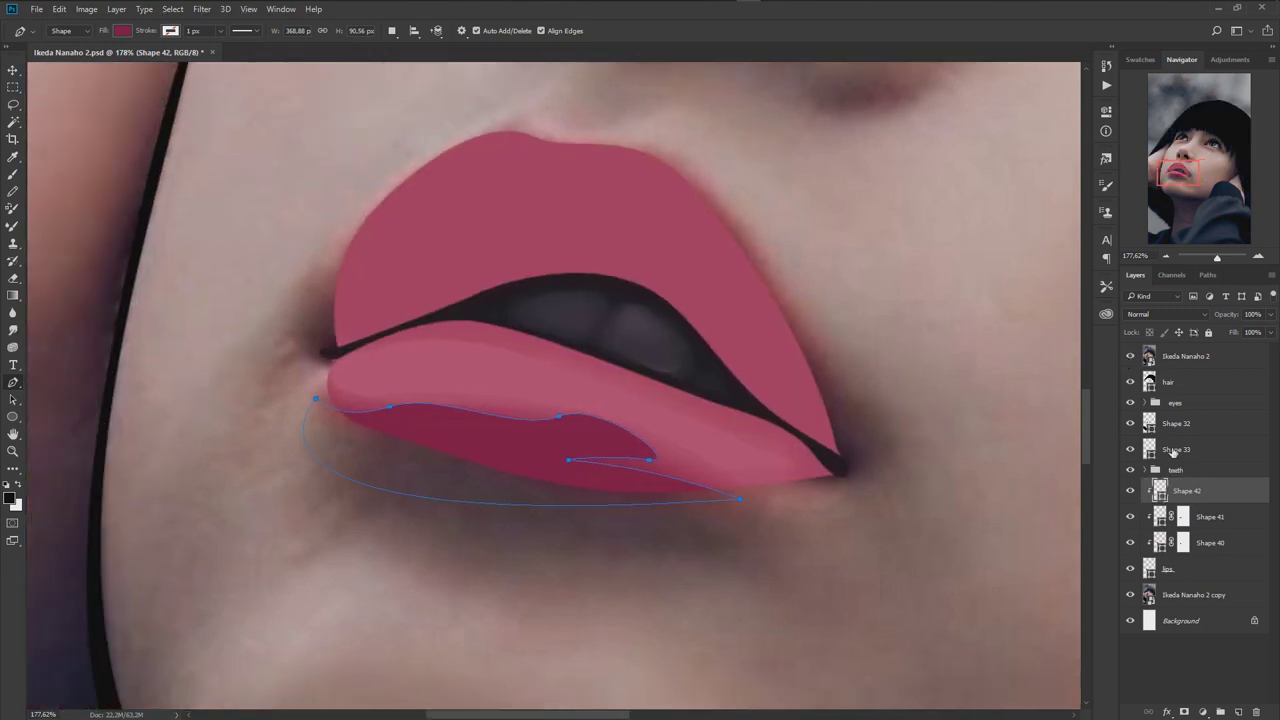
click(1130, 356)
- Fill Shape 42 with deep wine #5c0230 sampled from the photo
double_click(1159, 489)
click(620, 446)
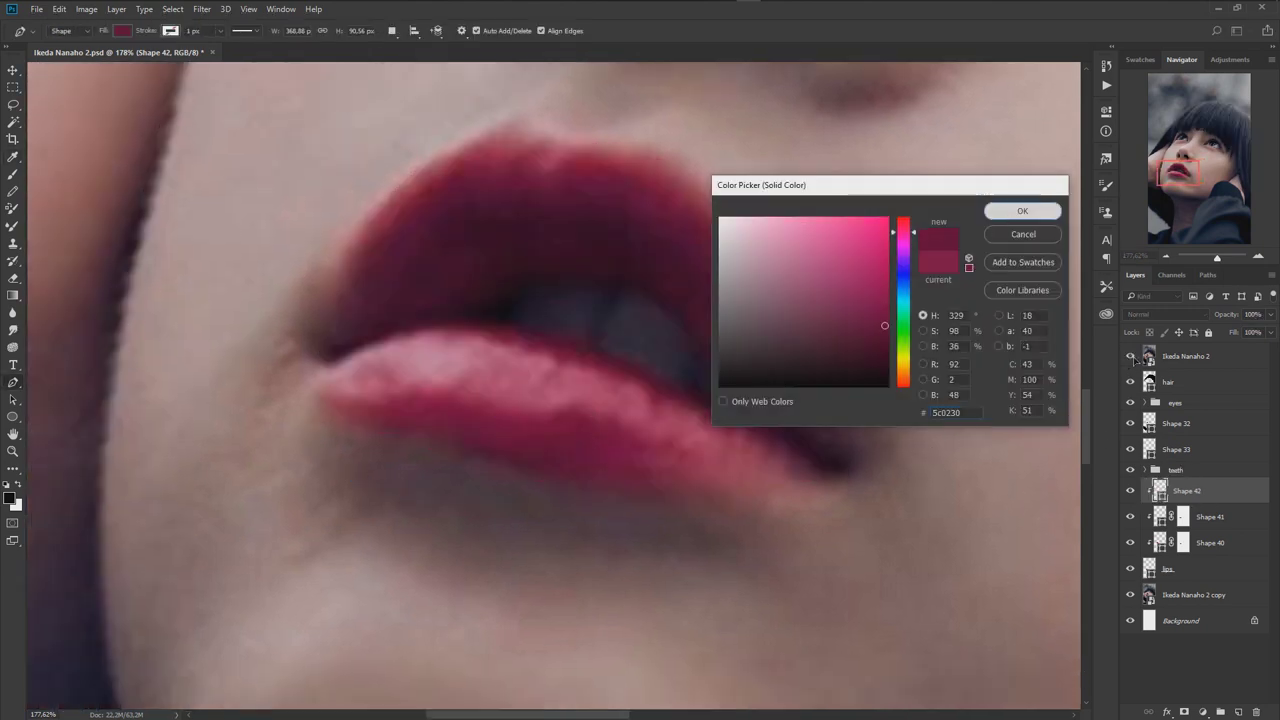
key(Return)
click(1130, 356)
double_click(1159, 489)
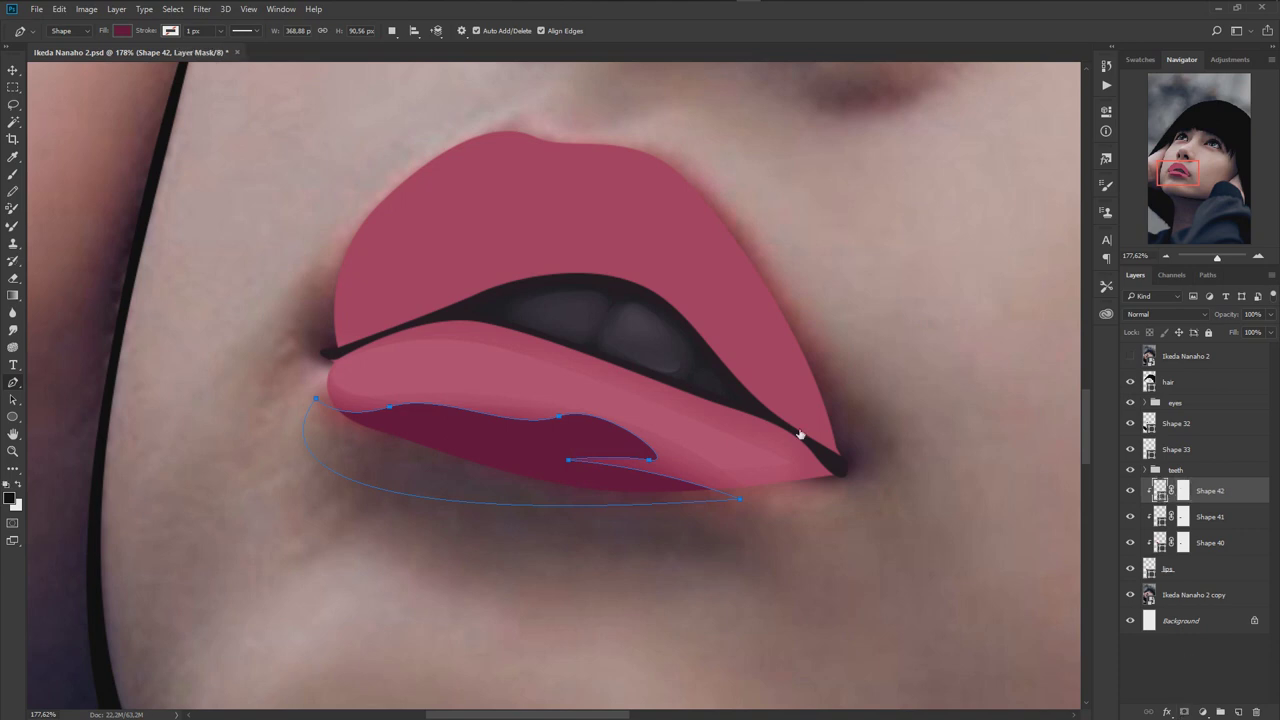
click(1022, 211)
- Soften Shape 42 into the lower lip by painting its mask with a soft brush
click(1183, 490)
key(b)
drag(714, 486, 594, 420)
drag(400, 380, 737, 463)
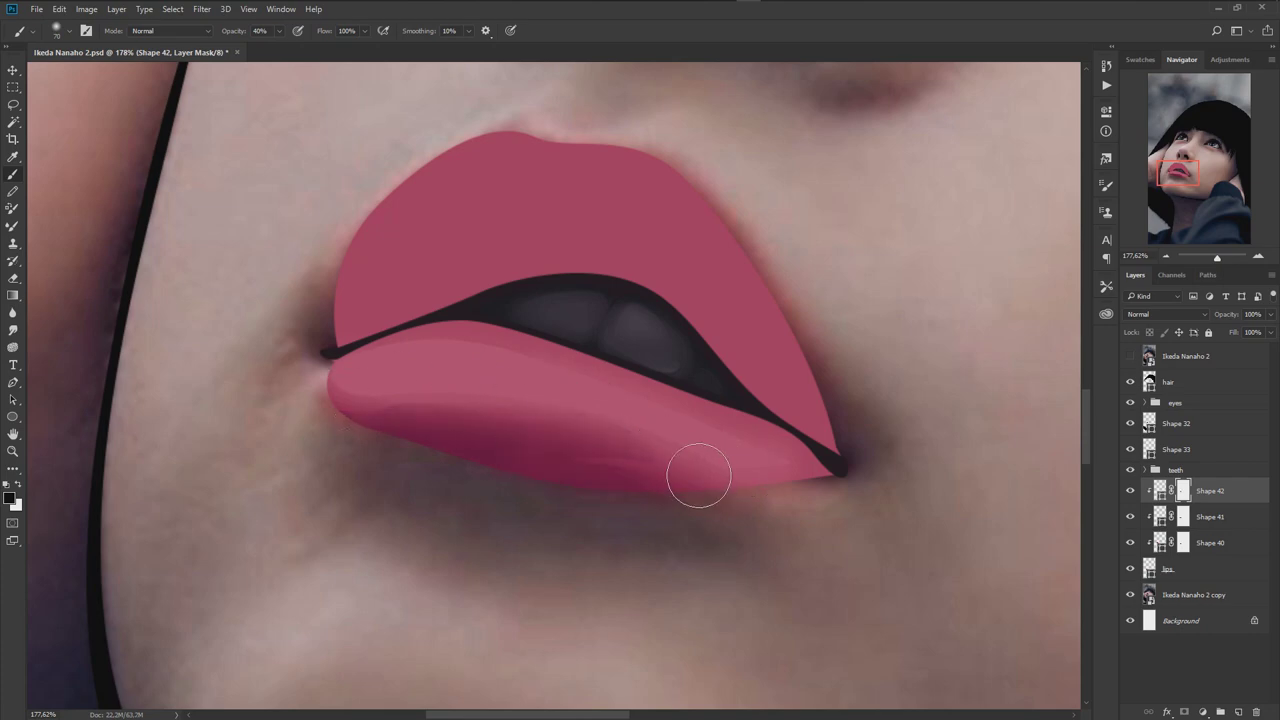
alt+scroll(575, 522, down, 3)
alt+scroll(575, 522, down, 2)
alt+scroll(594, 523, up, 4)
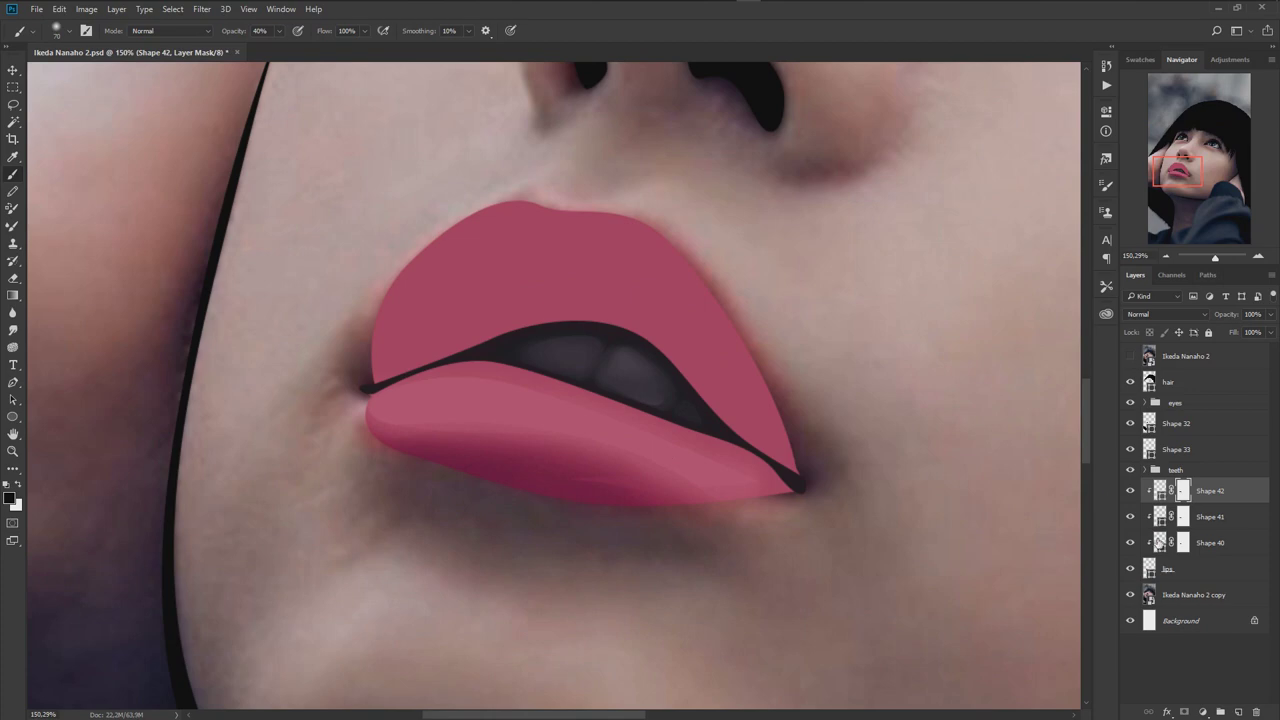
key(p)
click(1130, 356)
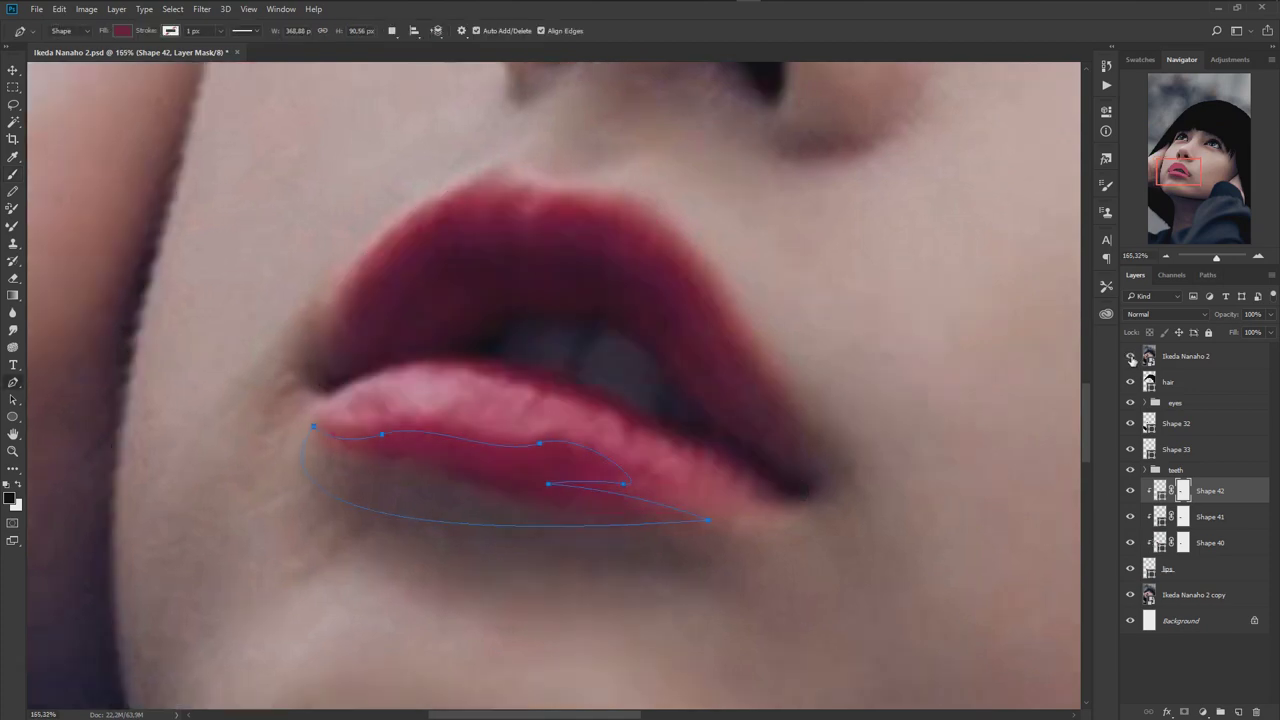
- Pen-draw Shape 43, a smaller closed streak along the lower lip
alt+scroll(378, 463, up, 2)
key(Escape)
click(316, 437)
click(348, 444)
click(403, 445)
click(459, 447)
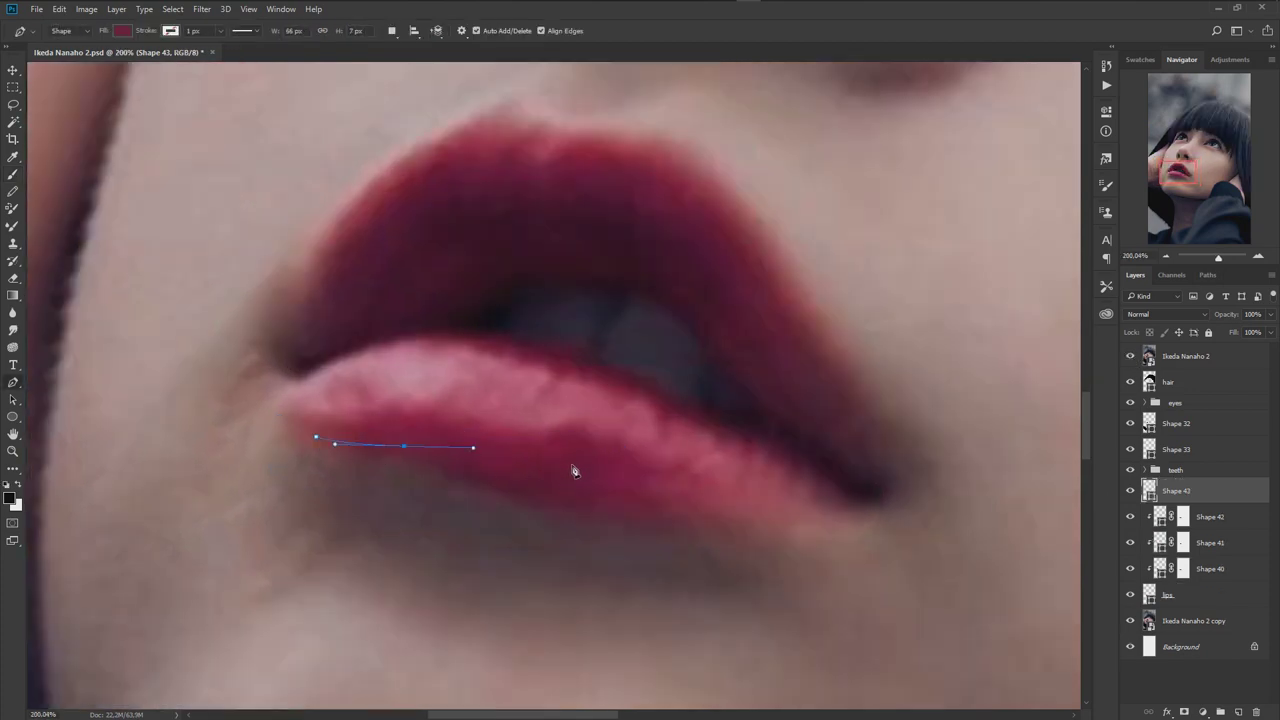
mouse_move(573, 491)
mouse_down()
mouse_move(594, 522)
mouse_move(666, 520)
mouse_up()
drag(513, 533, 375, 487)
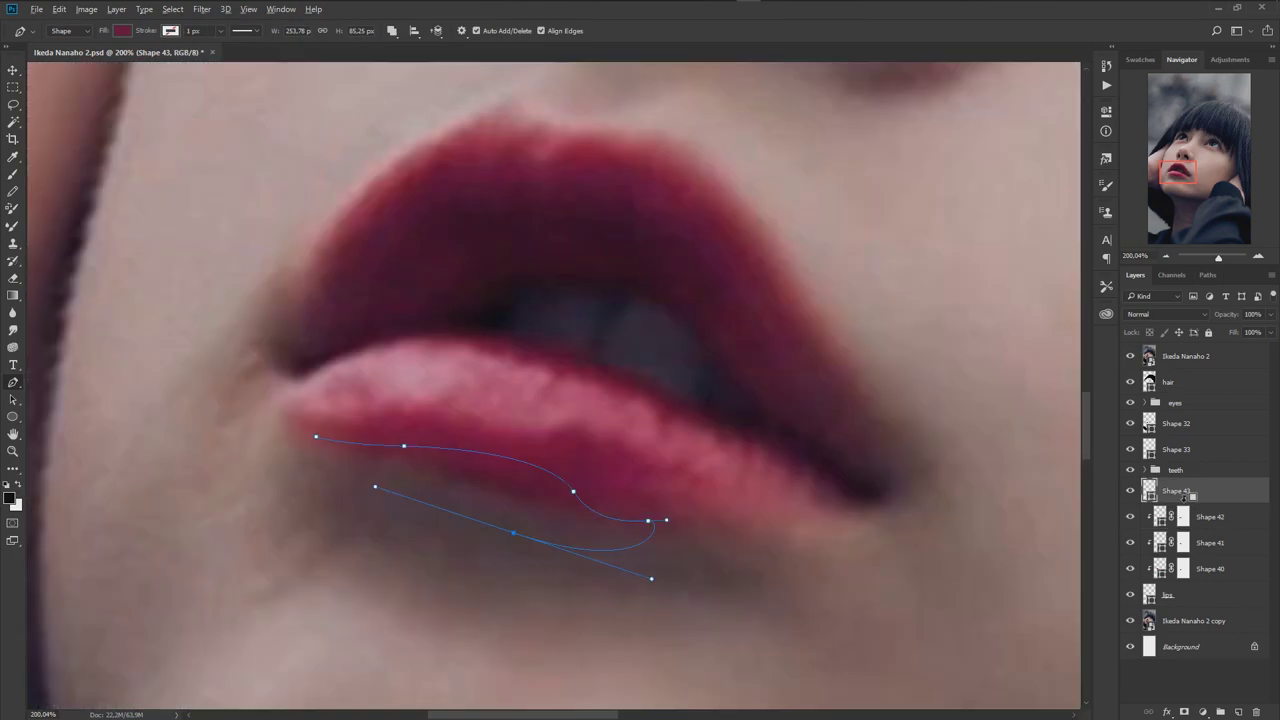
click(316, 439)
drag(498, 450, 640, 475)
- Fill Shape 43 with a sampled dark wine colour and give it a layer mask
double_click(1160, 492)
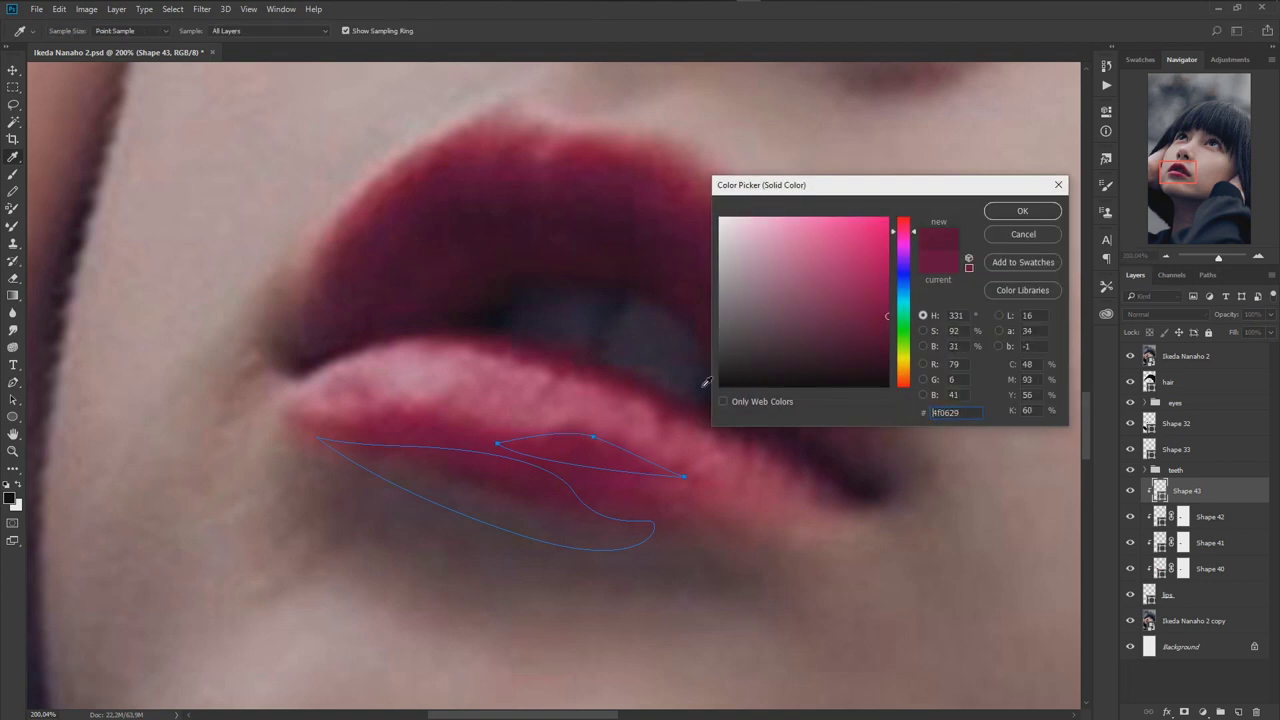
click(1022, 211)
click(1130, 356)
click(1184, 711)
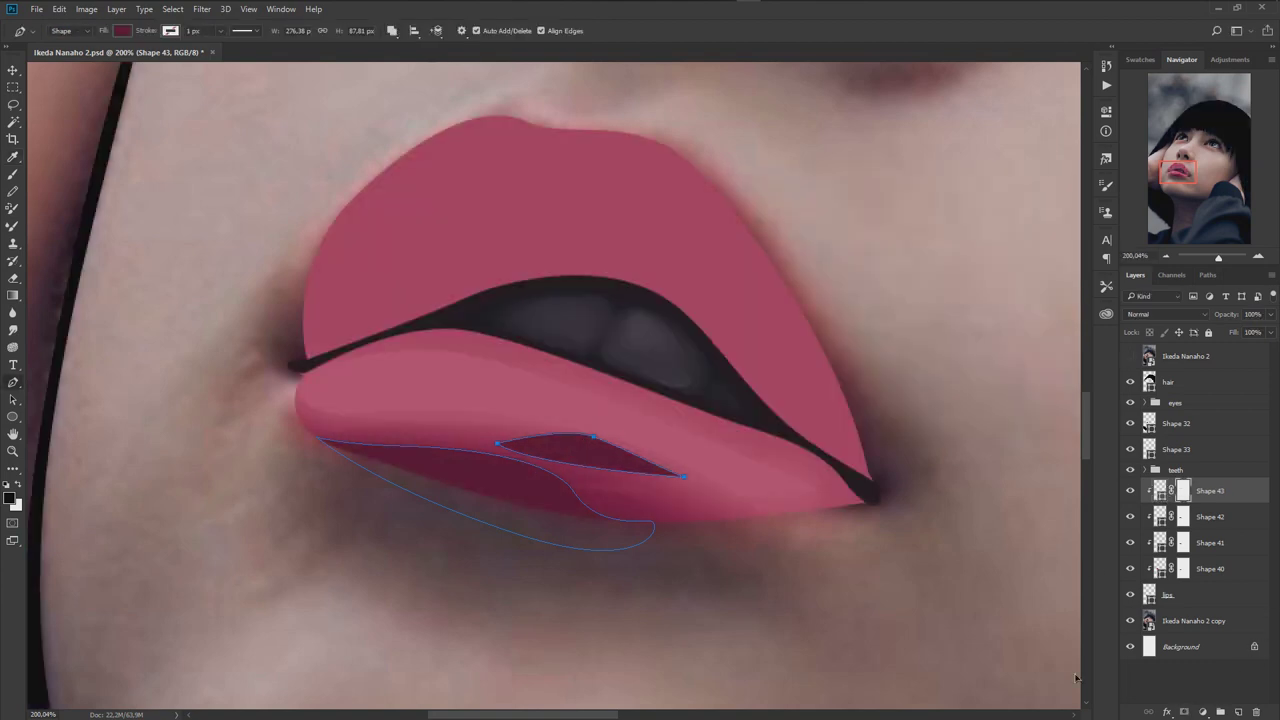
key(b)
- Soften Shape 43's edges along the lower lip with a progressively smaller soft brush
mouse_move(674, 466)
mouse_down()
mouse_move(566, 431)
mouse_move(797, 486)
mouse_up()
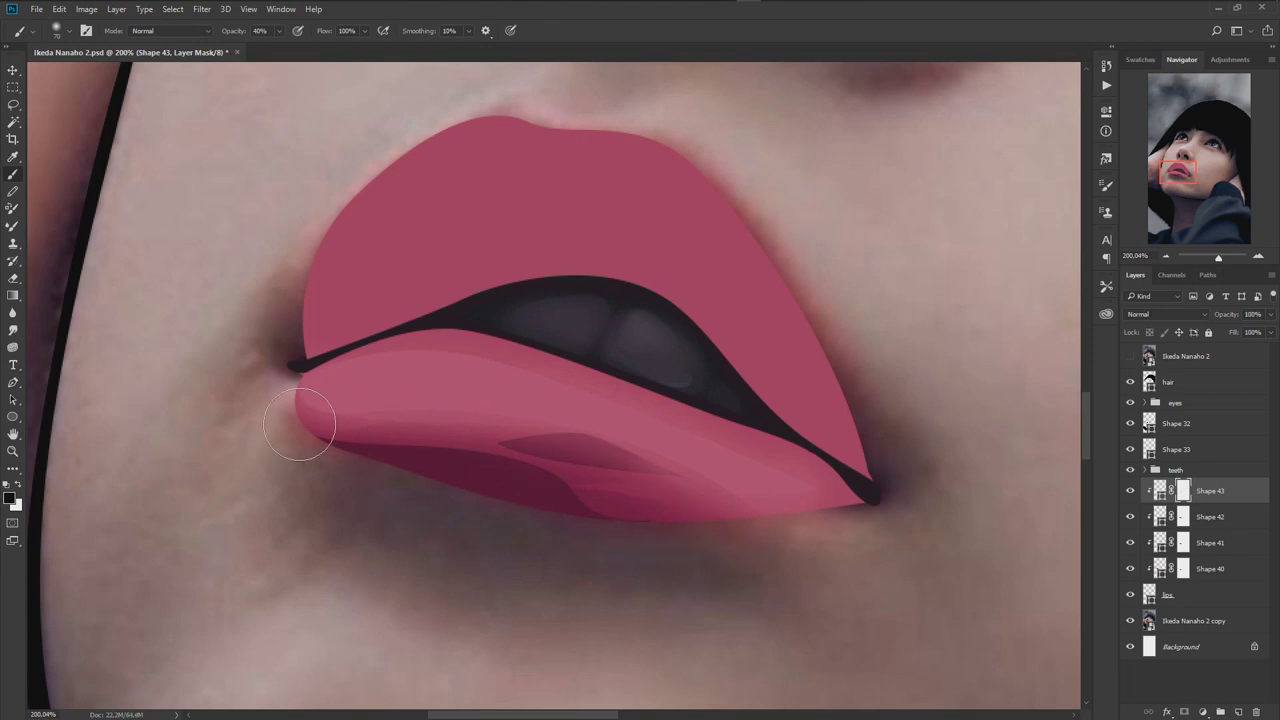
drag(323, 429, 644, 534)
key(bracketleft)
key(bracketleft)
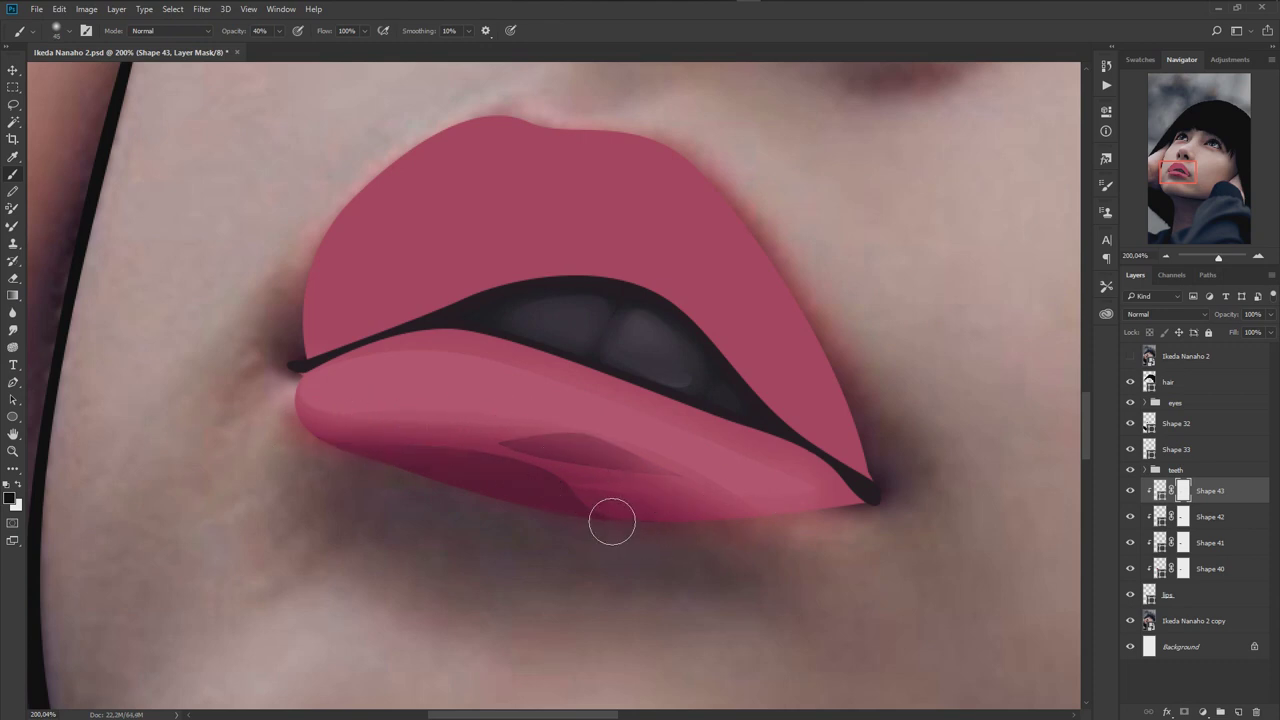
drag(337, 423, 633, 516)
key(bracketleft)
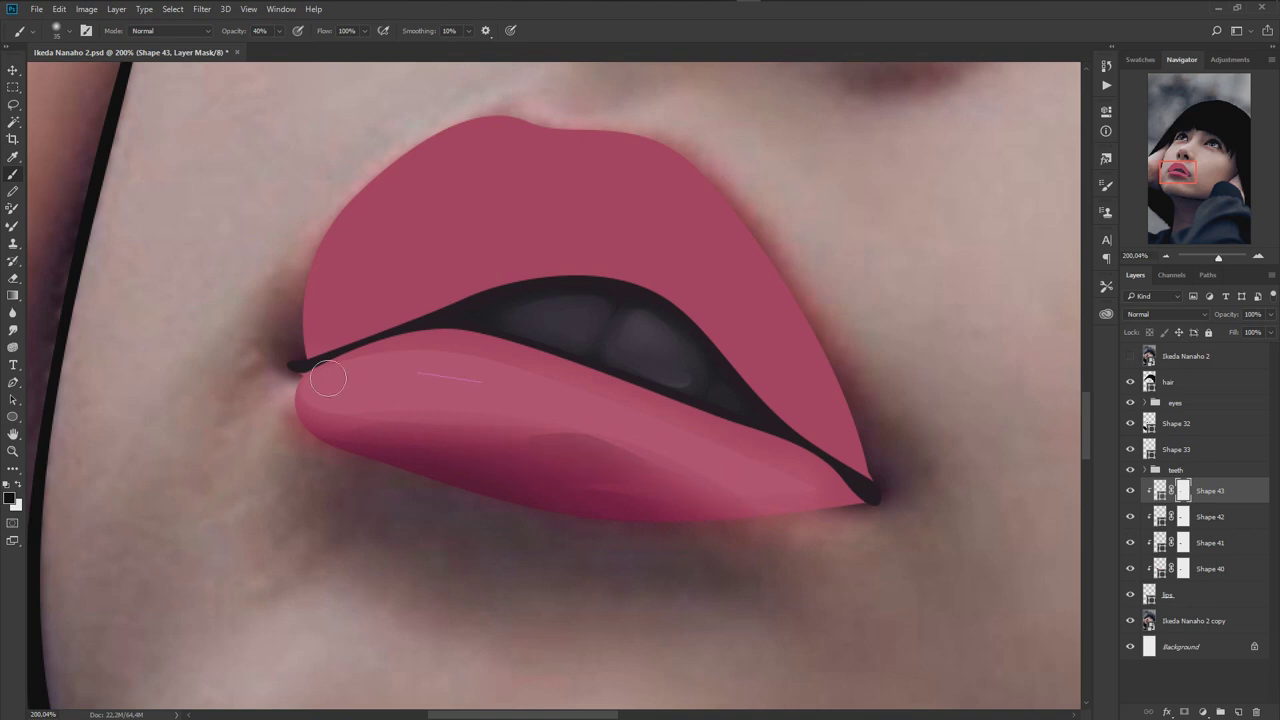
scroll(525, 505, down, 2)
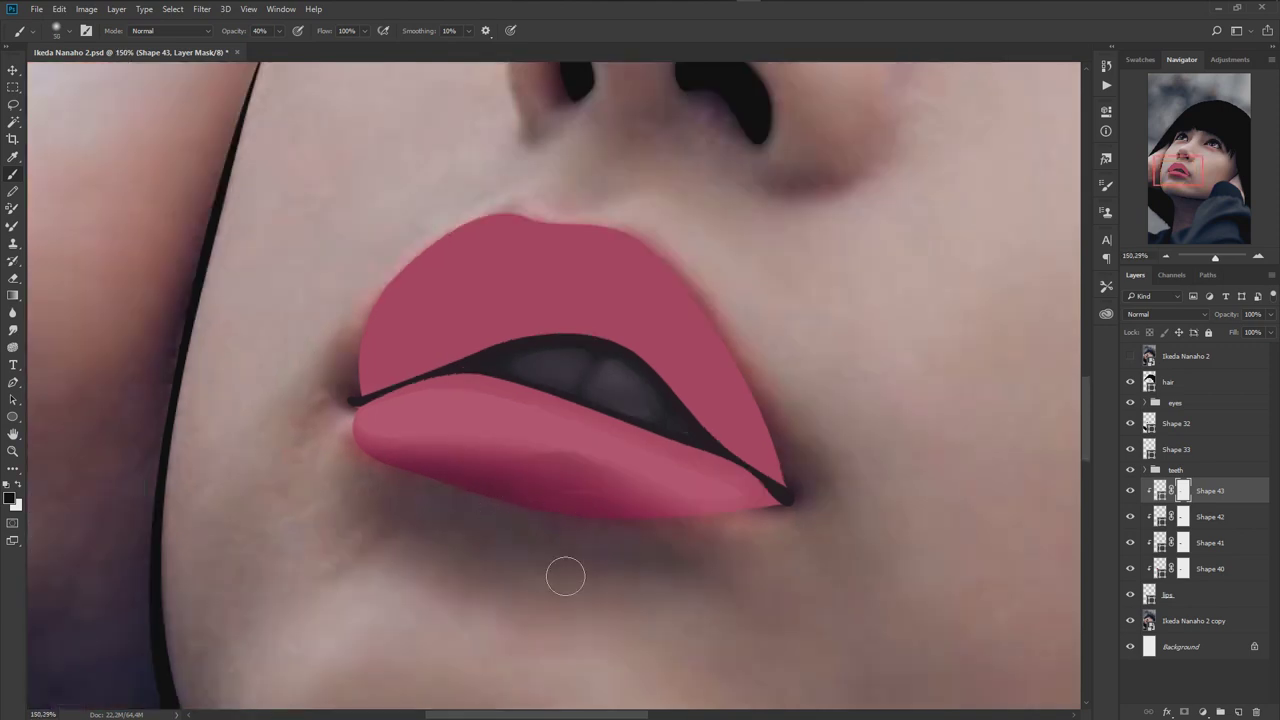
scroll(610, 510, up, 1)
- Paint Shape 42's mask to soften it further on the lower lip
click(1184, 516)
drag(625, 493, 595, 493)
scroll(903, 560, down, 1)
scroll(850, 600, down, 1)
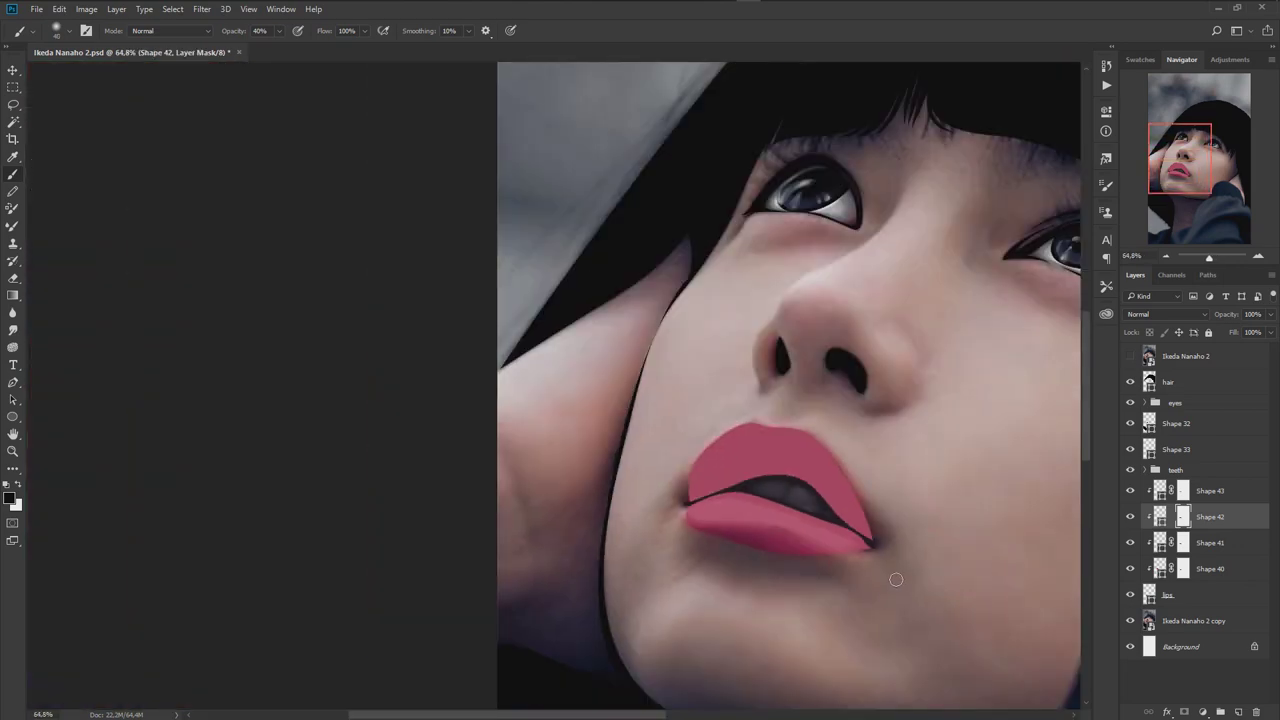
- Save the document and select Shape 41 with the Pen tool ready
scroll(894, 578, down, 1)
scroll(753, 514, up, 1)
key(ctrl+s)
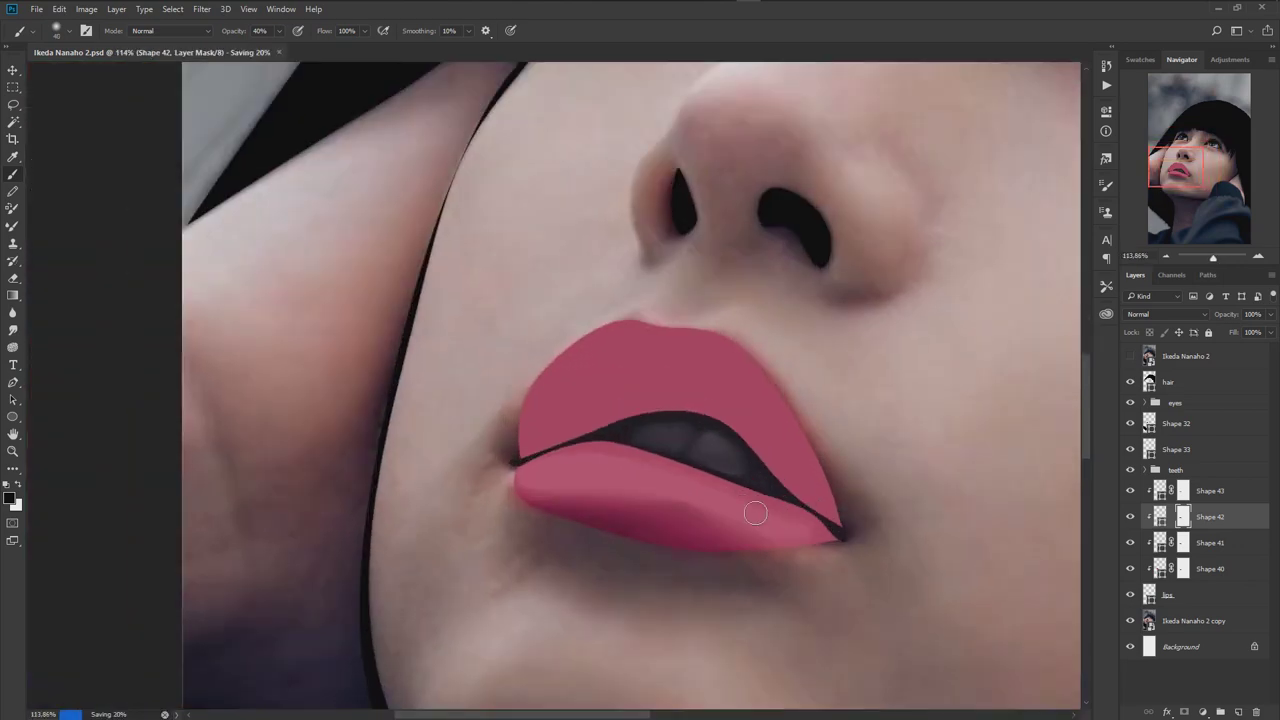
scroll(651, 497, up, 1)
scroll(548, 509, up, 1)
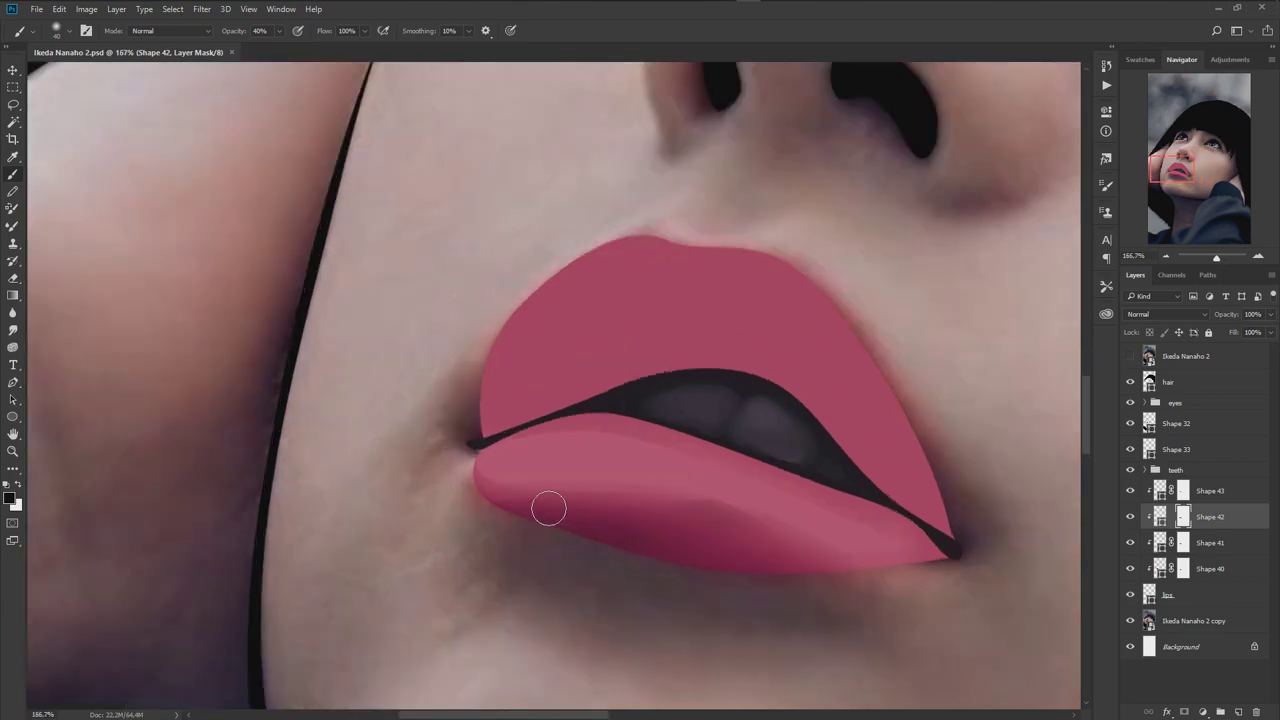
click(1131, 357)
click(1222, 541)
click(1212, 569)
key(p)
click(1174, 543)
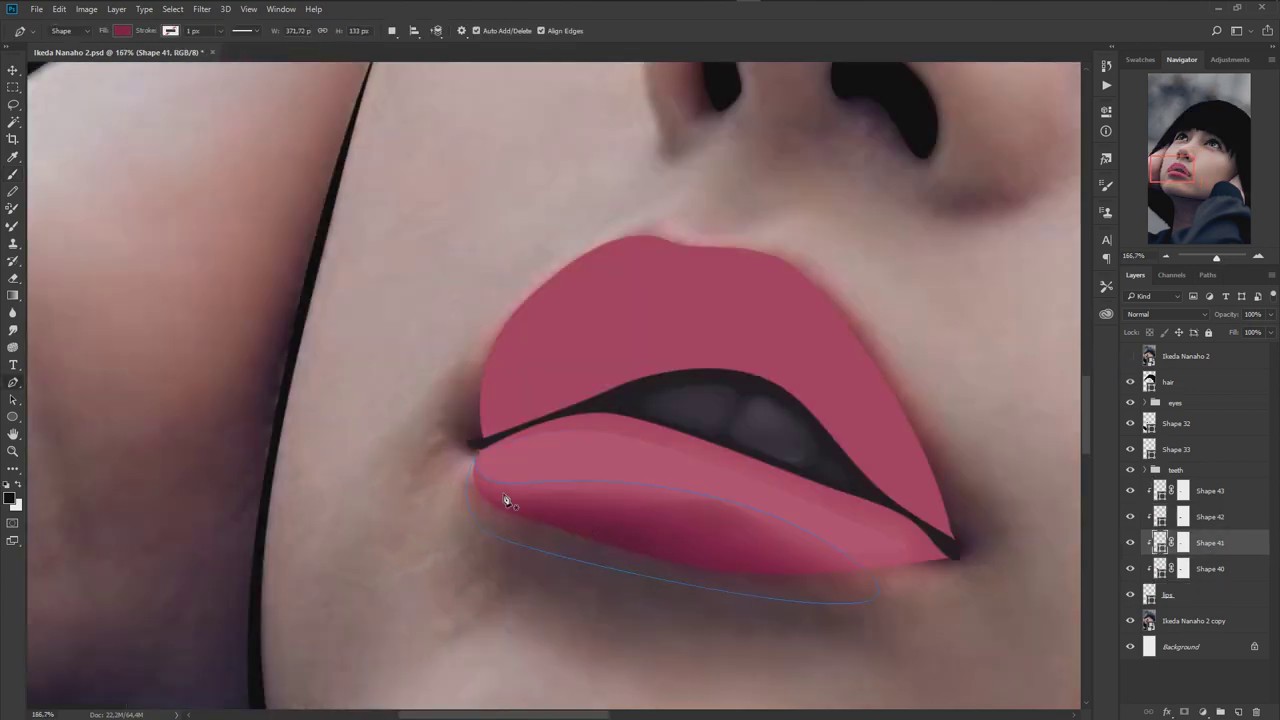
- Pen-draw Shape 44 as a closed shadow band under the lower lip
click(480, 446)
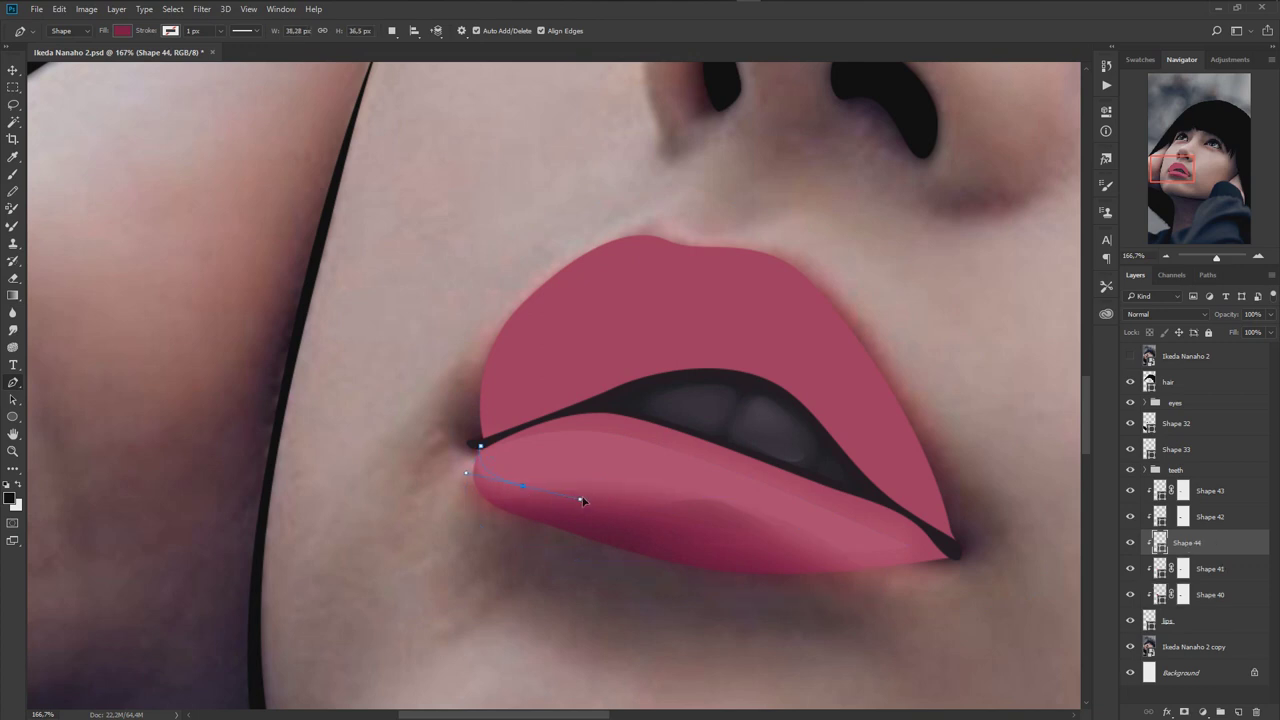
drag(582, 500, 584, 494)
drag(525, 568, 600, 594)
click(480, 446)
- Mask Shape 44 and soften its top edge, especially near the left lip corner
click(1184, 711)
key(b)
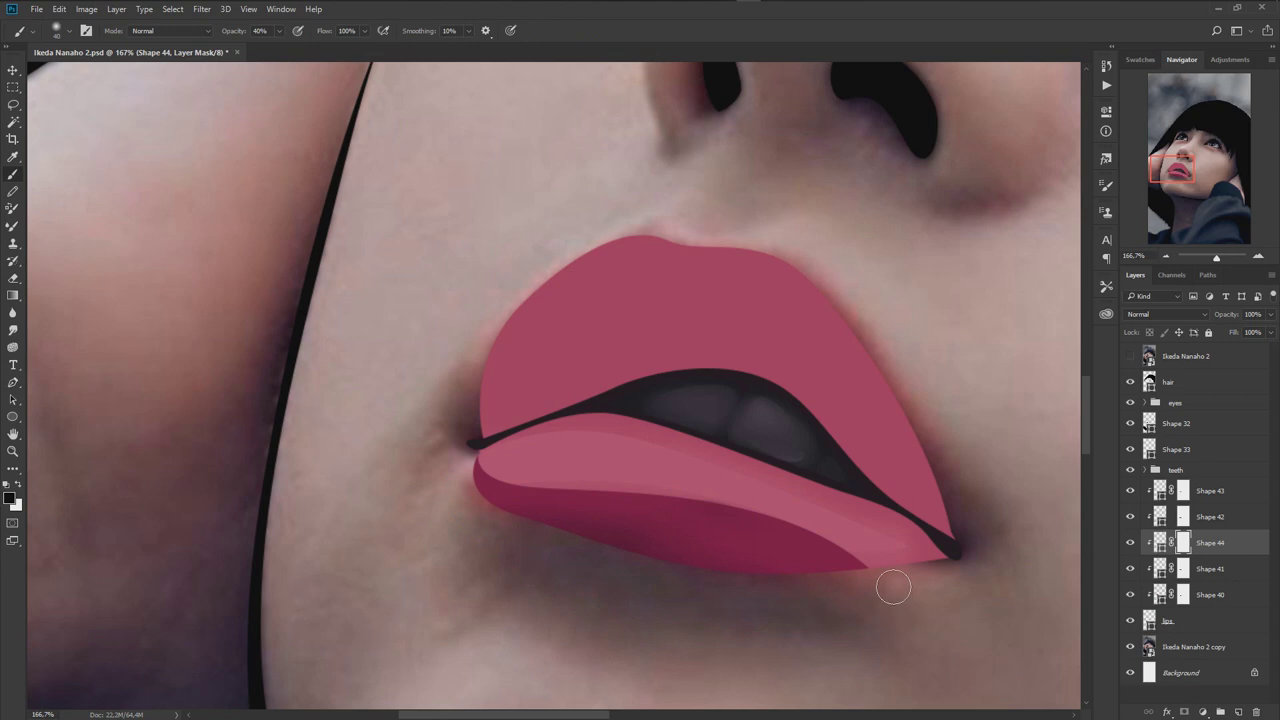
drag(490, 470, 700, 505)
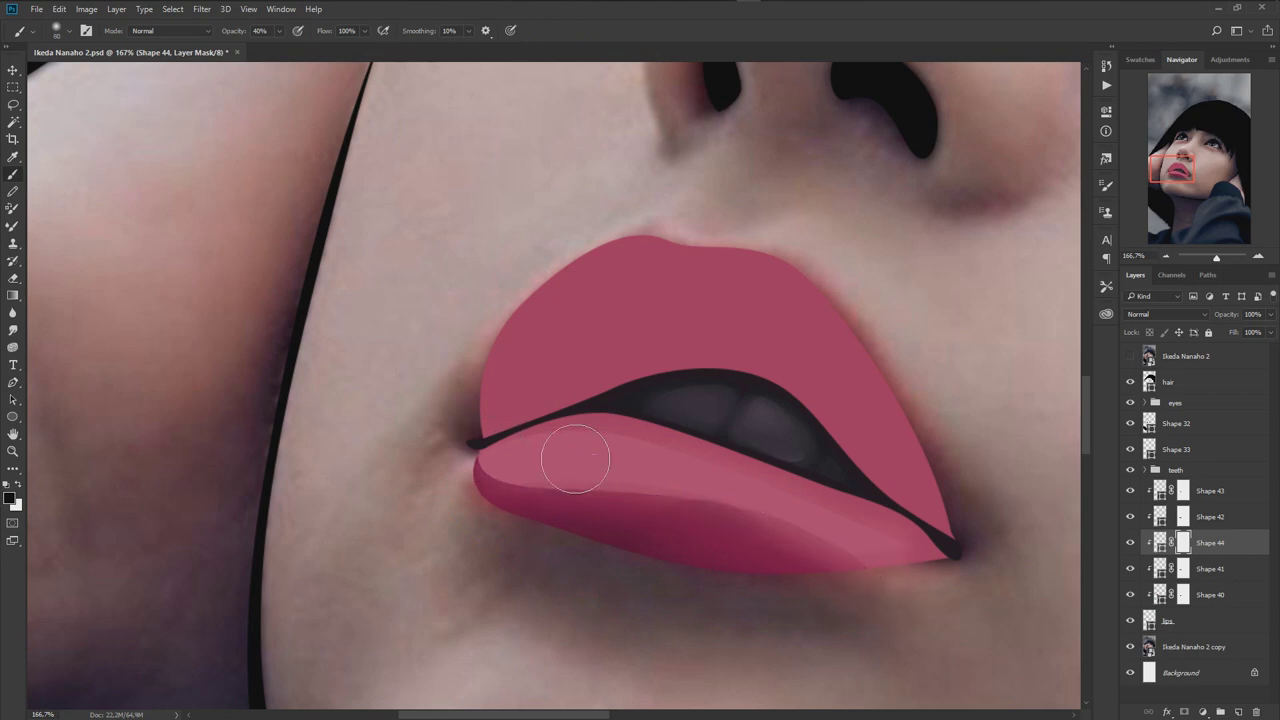
drag(509, 471, 486, 460)
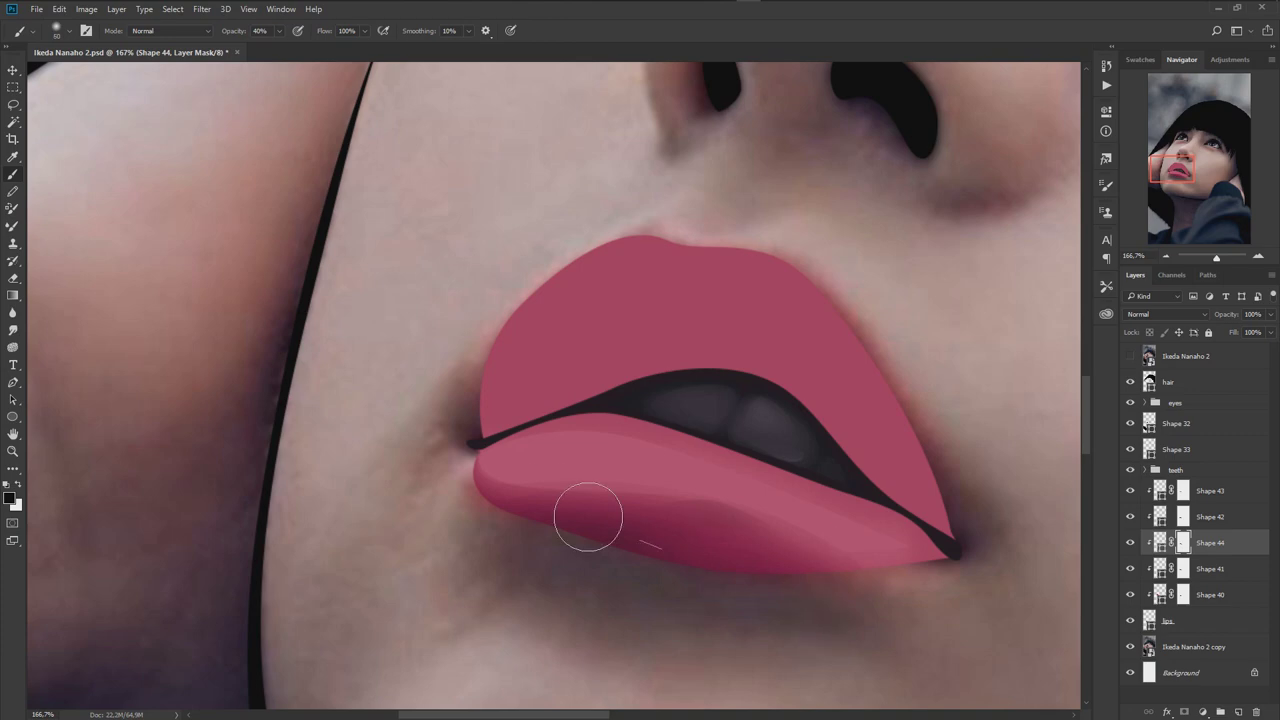
scroll(740, 537, down, 3)
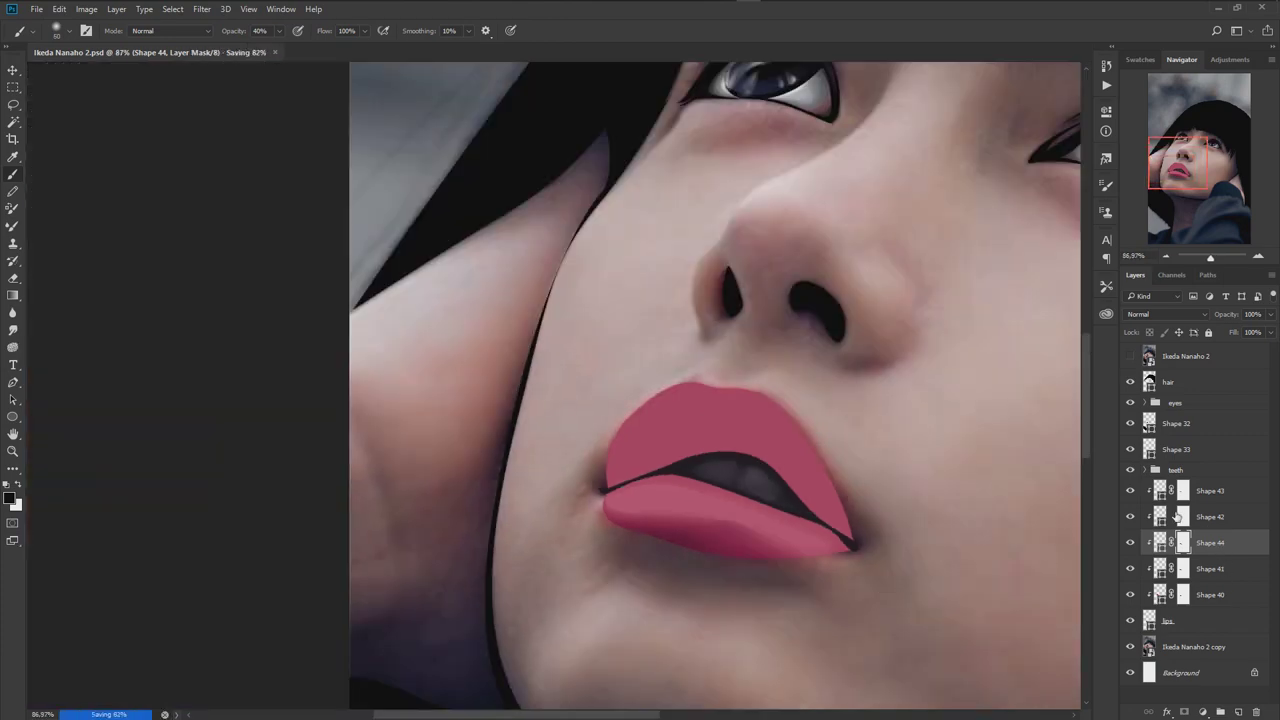
- Deepen Shape 43's fill to #4f0328 and save the document
click(1160, 517)
double_click(1160, 517)
key(Escape)
double_click(1160, 490)
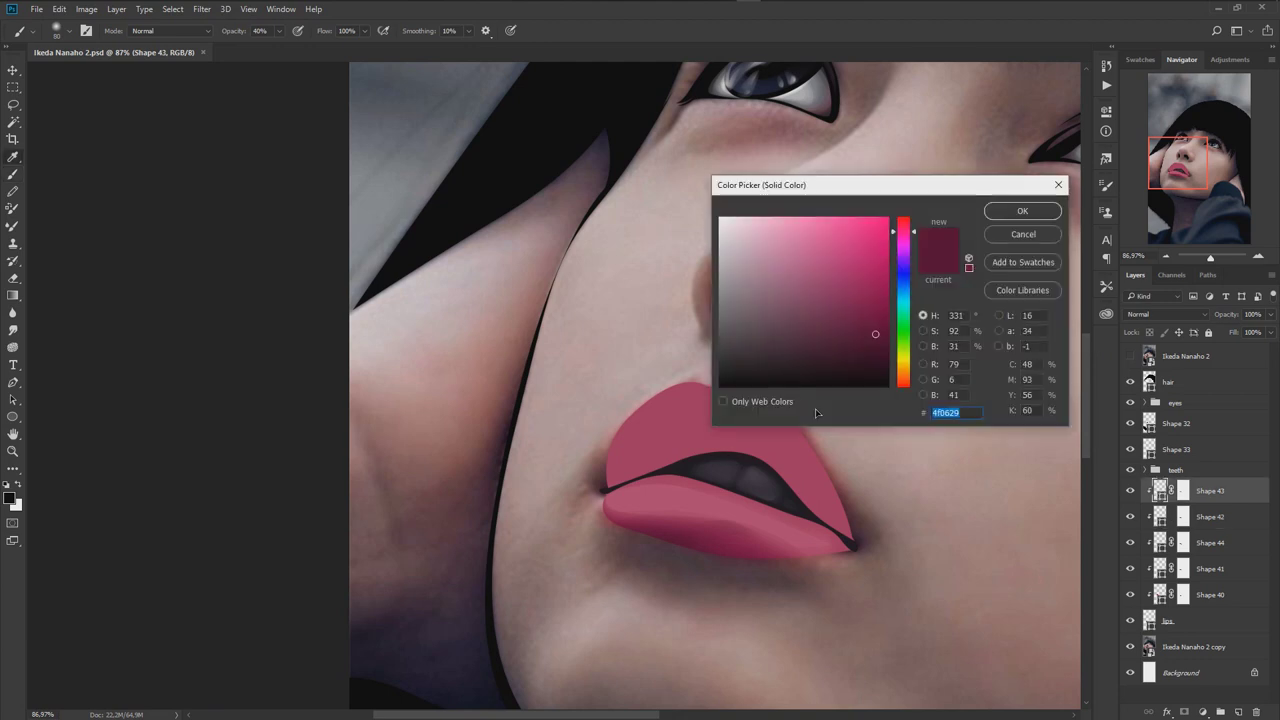
click(1018, 211)
key(b)
key(ctrl+s)
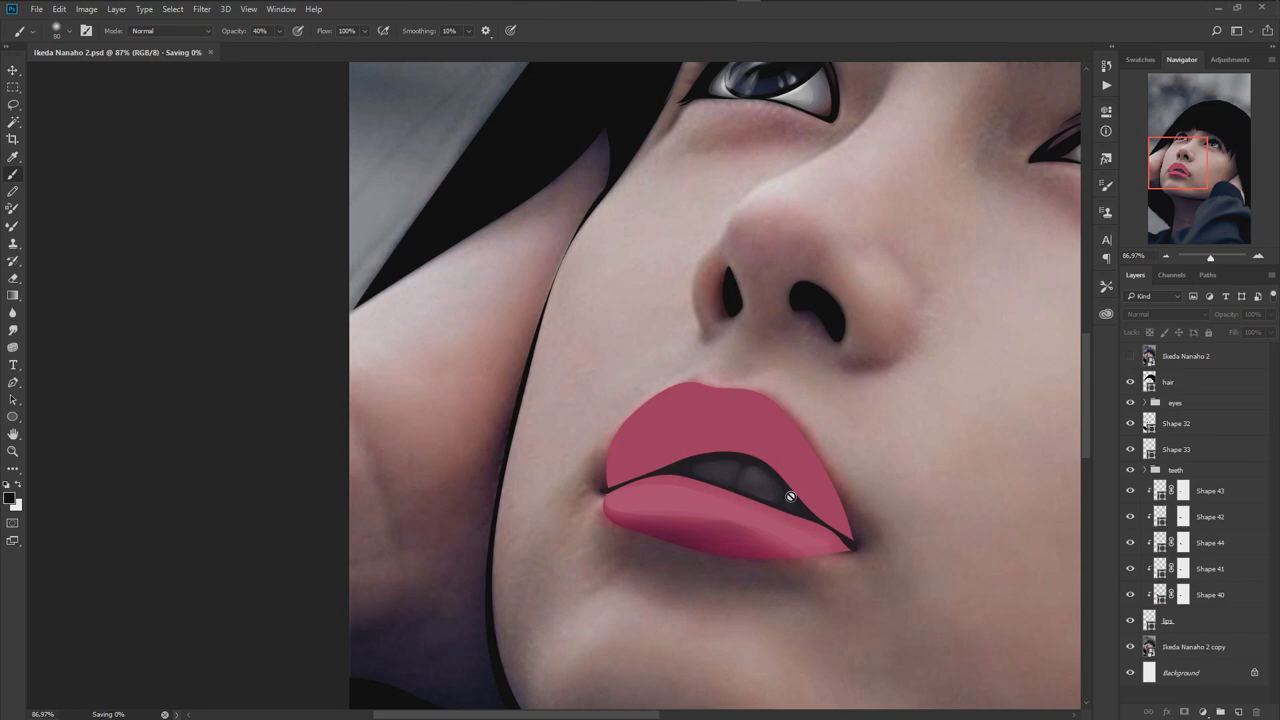
- Centre the lips and select Shape 41 for path editing over the reference photo
scroll(790, 497, up, 3)
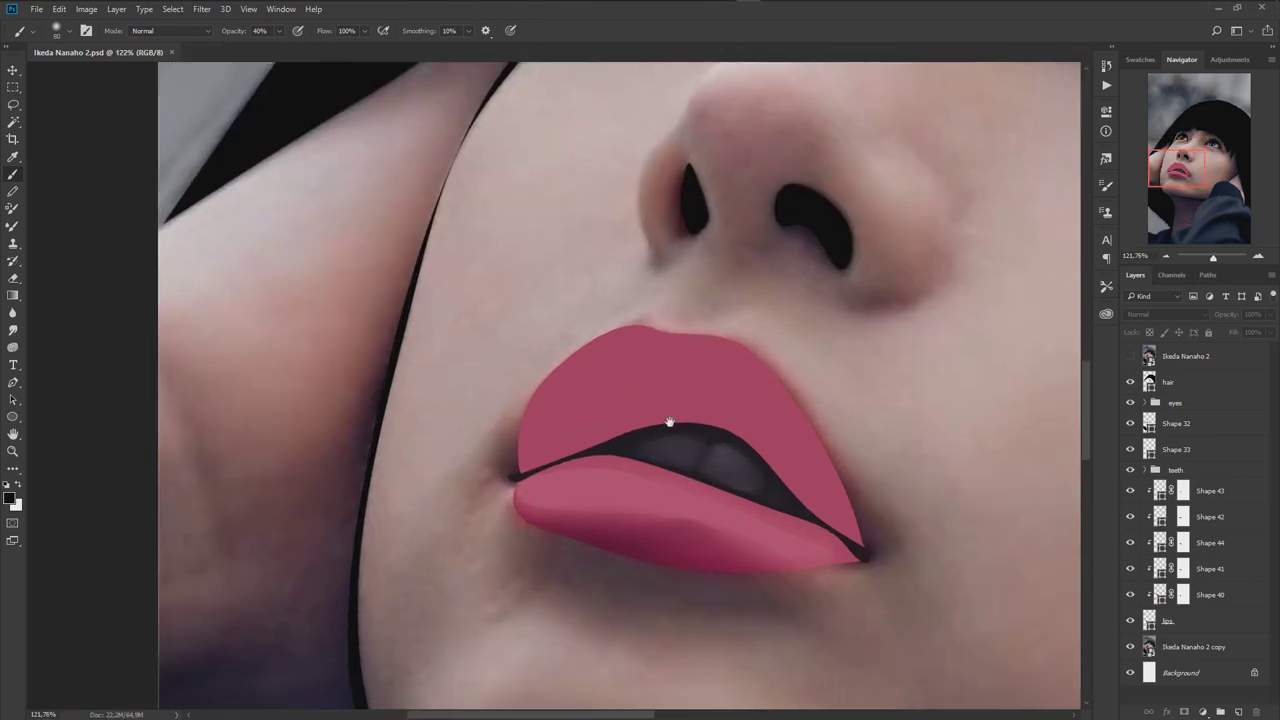
key(p)
ctrl+click(848, 487)
click(1130, 356)
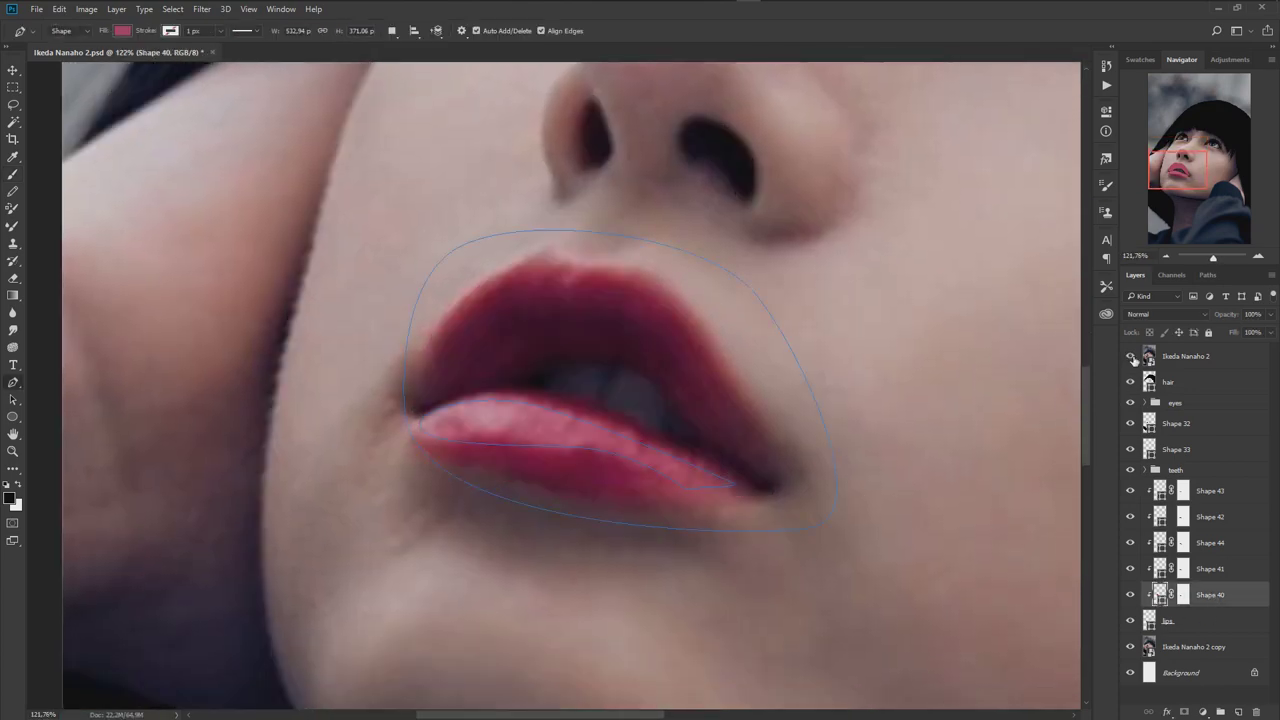
scroll(654, 437, up, 3)
scroll(777, 486, up, 1)
drag(802, 478, 808, 466)
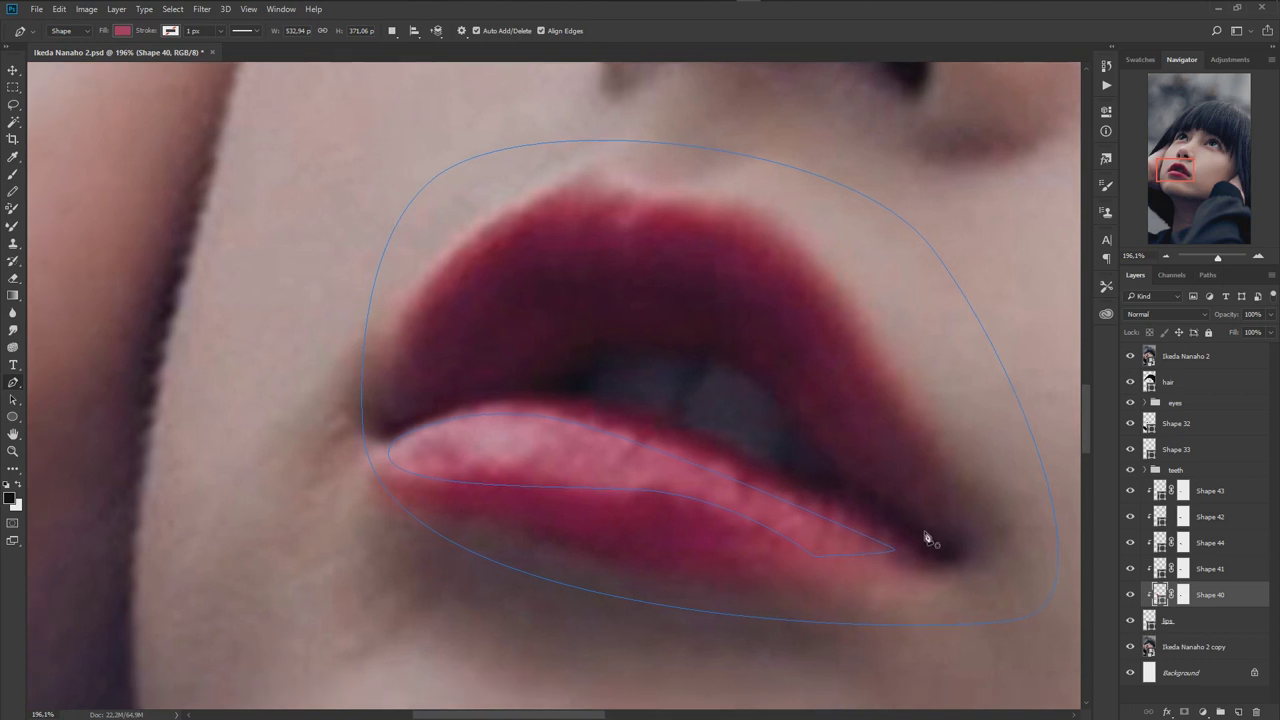
click(1131, 357)
click(1209, 566)
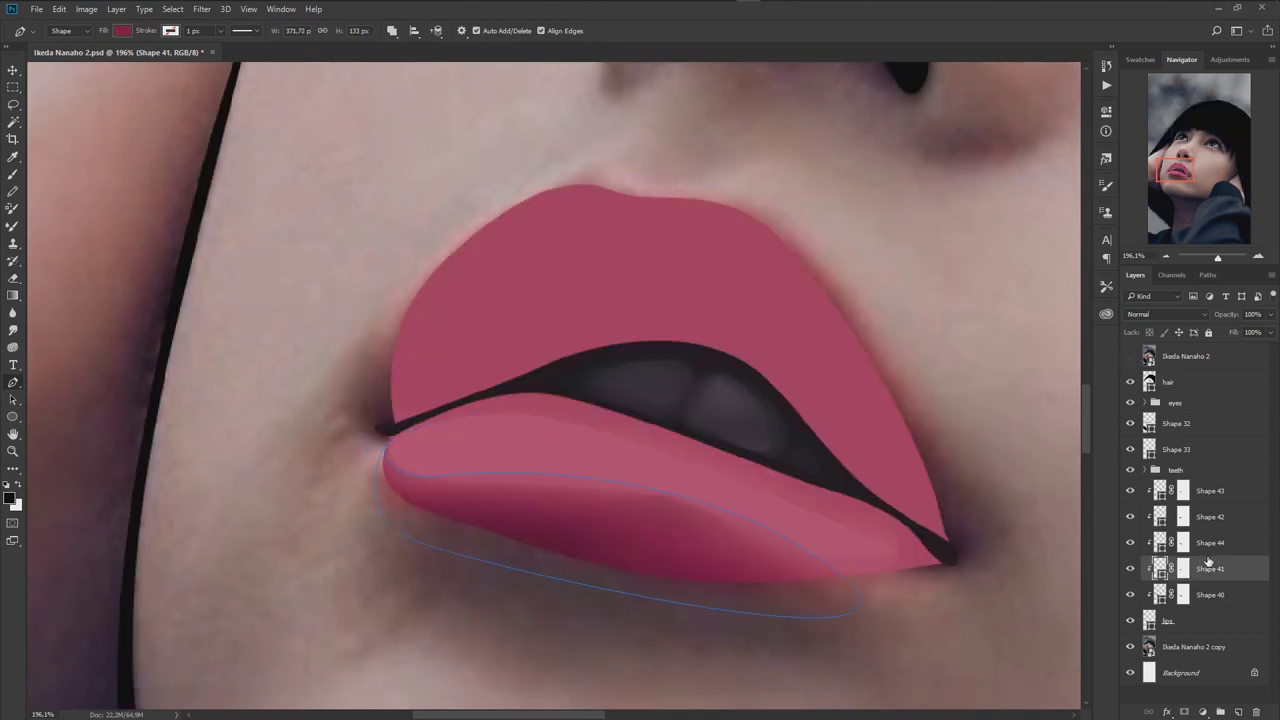
click(1131, 357)
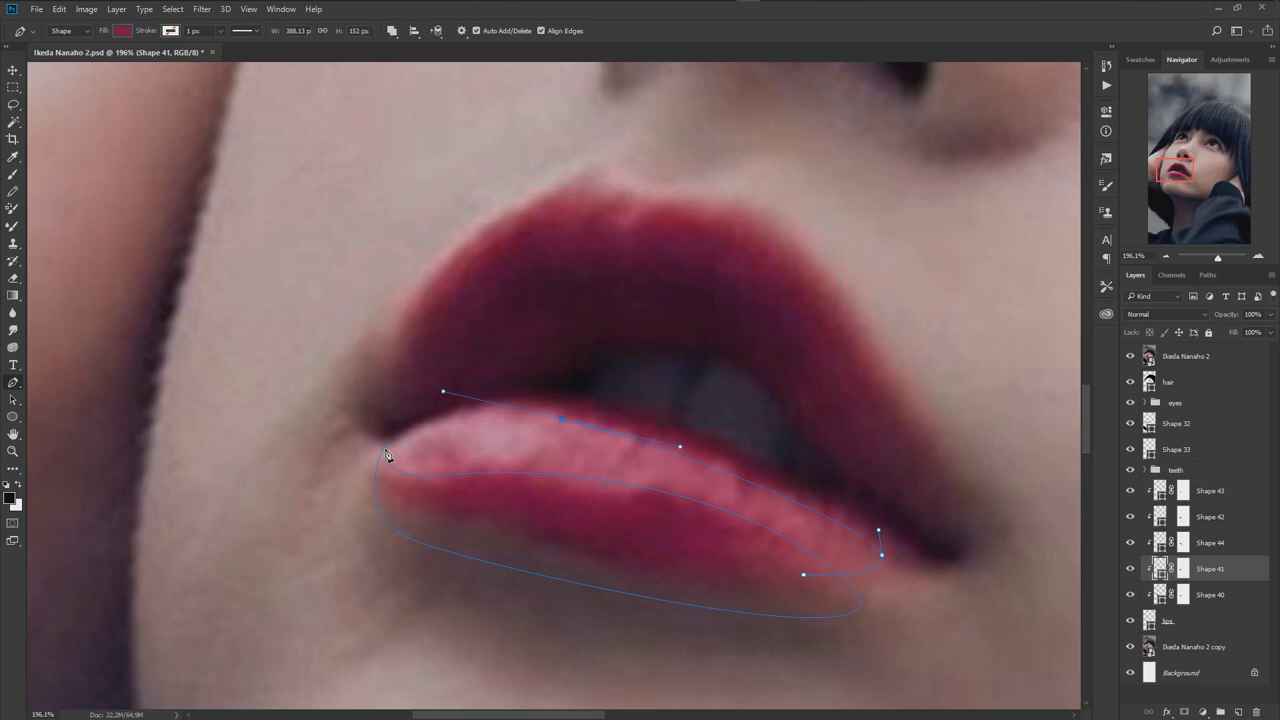
- Extend Shape 41's outline over the upper lip to the right corner, then target its mask
drag(393, 268, 425, 230)
drag(734, 173, 922, 245)
drag(1046, 544, 1030, 585)
click(1130, 357)
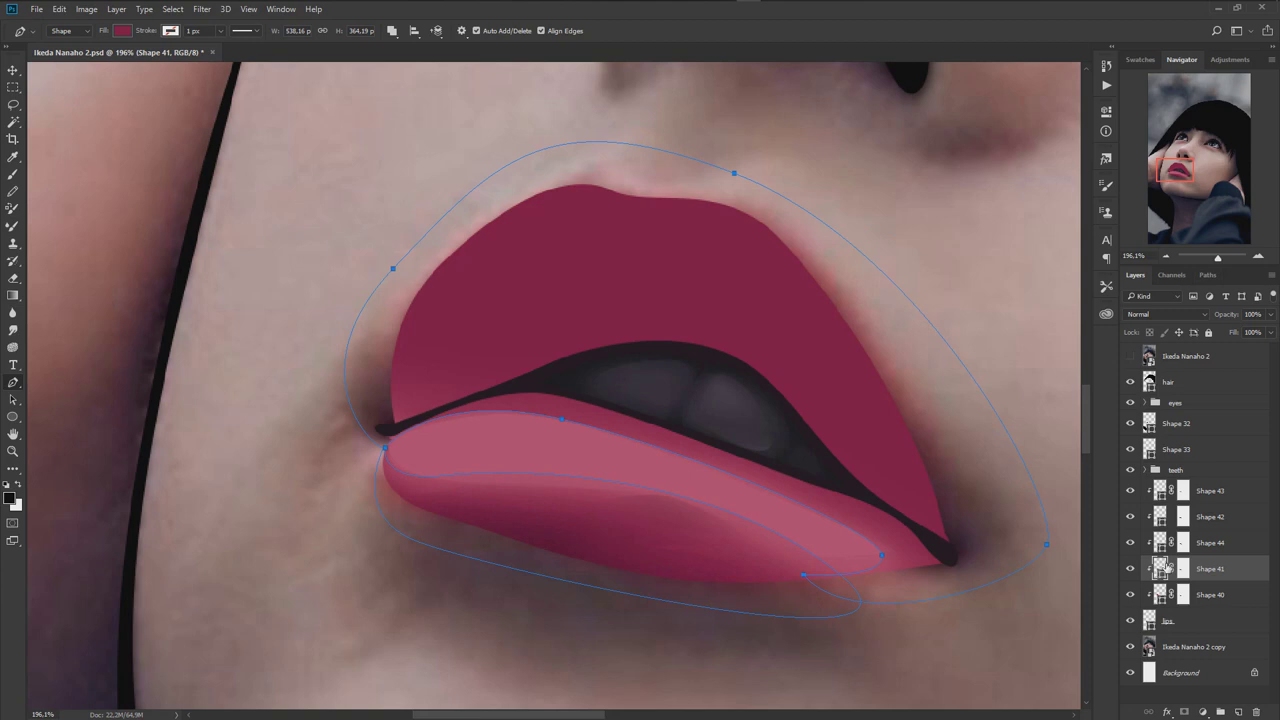
key(ctrl+backslash)
key(b)
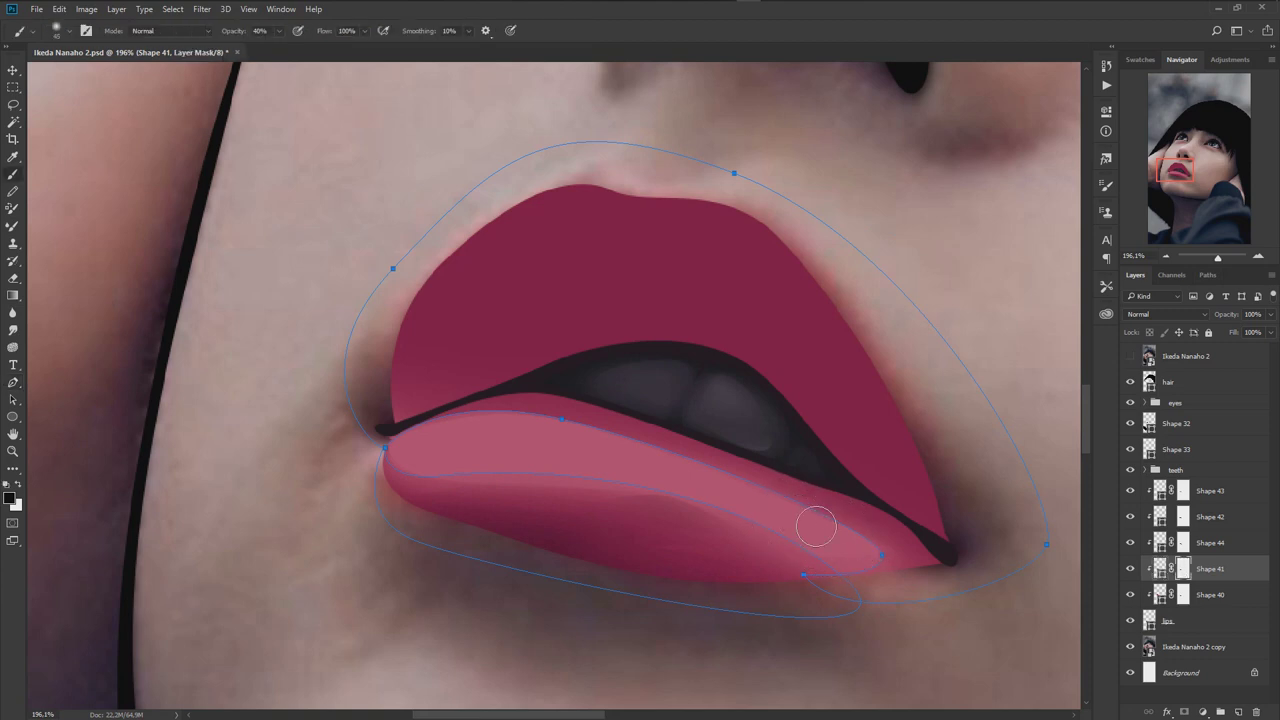
key(ctrl+h)
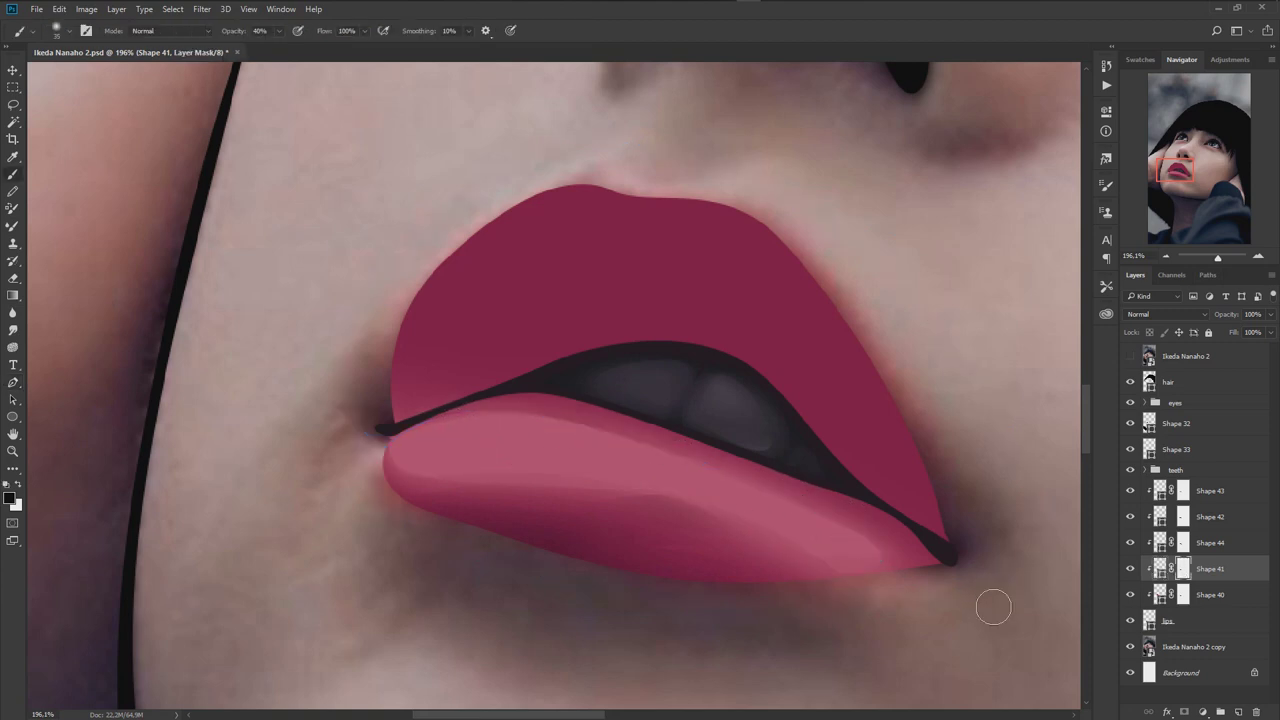
- Add anchors to Shape 44's outline around the upper lip into the right corner
click(1212, 543)
key(p)
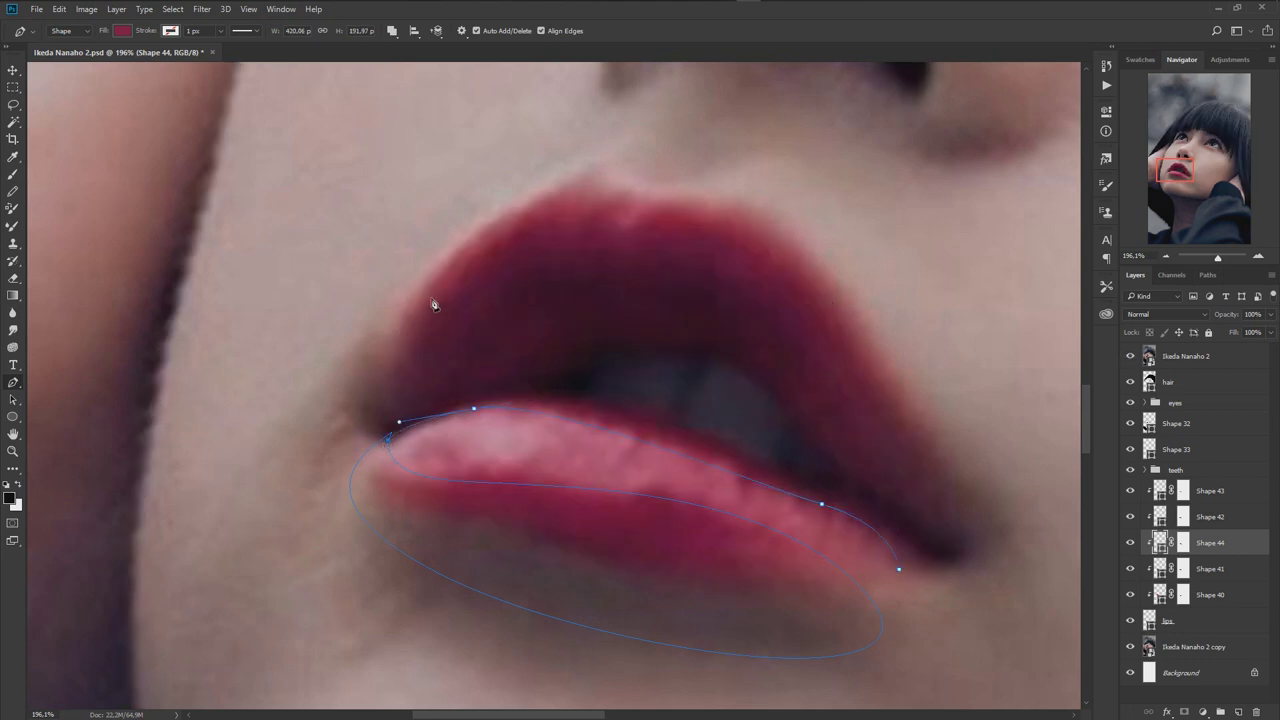
drag(491, 240, 607, 186)
drag(491, 240, 463, 262)
click(808, 311)
click(877, 425)
drag(970, 543, 1003, 560)
click(1131, 356)
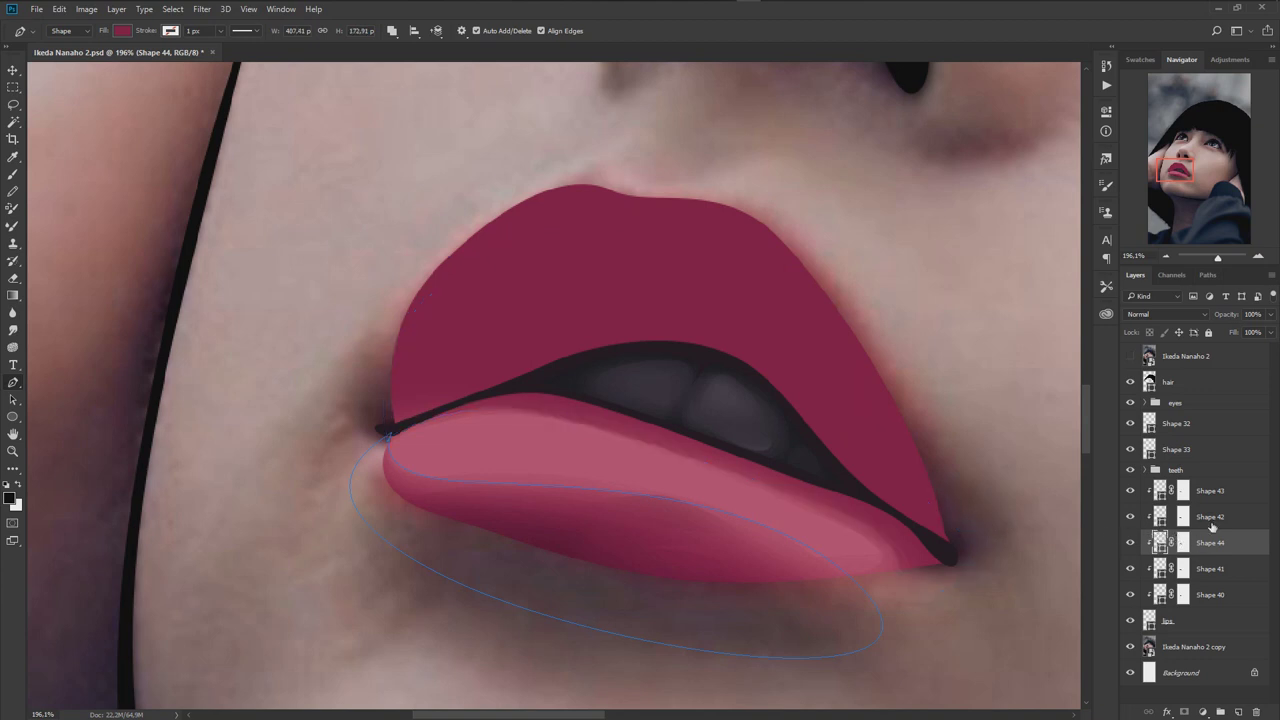
- Soften Shape 42's lower-lip edge by painting its layer mask
click(1210, 517)
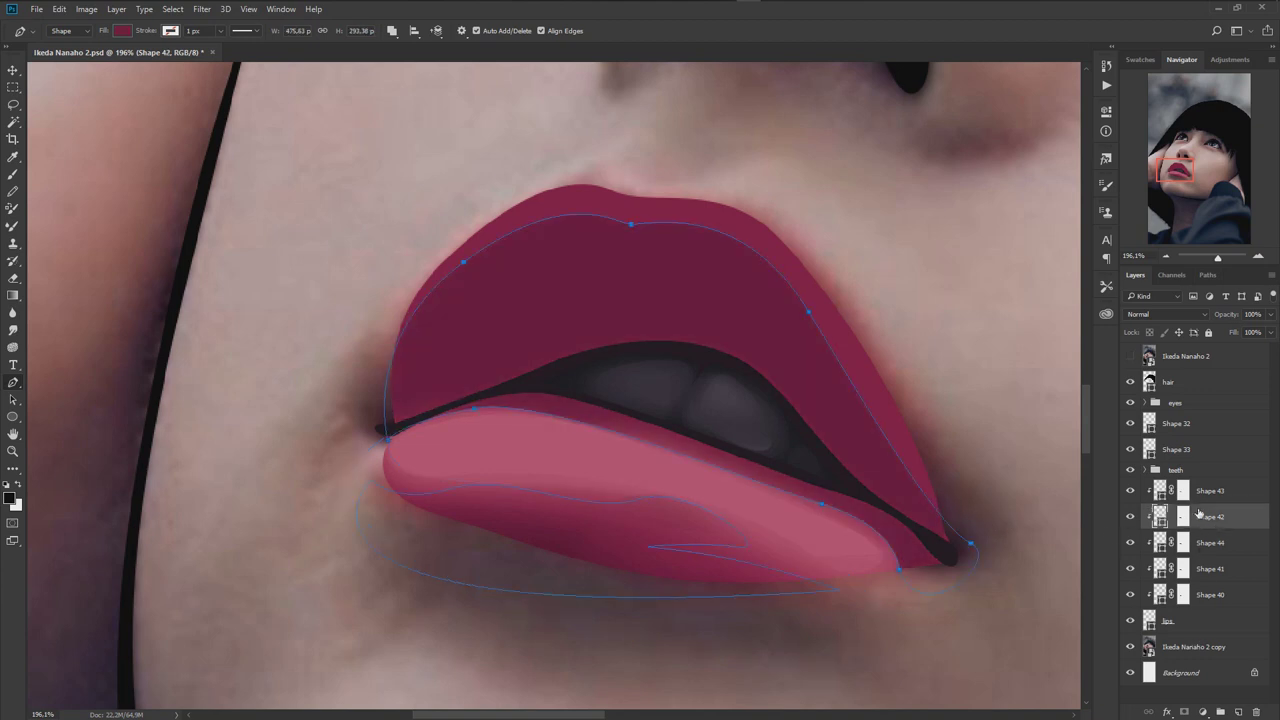
key(b)
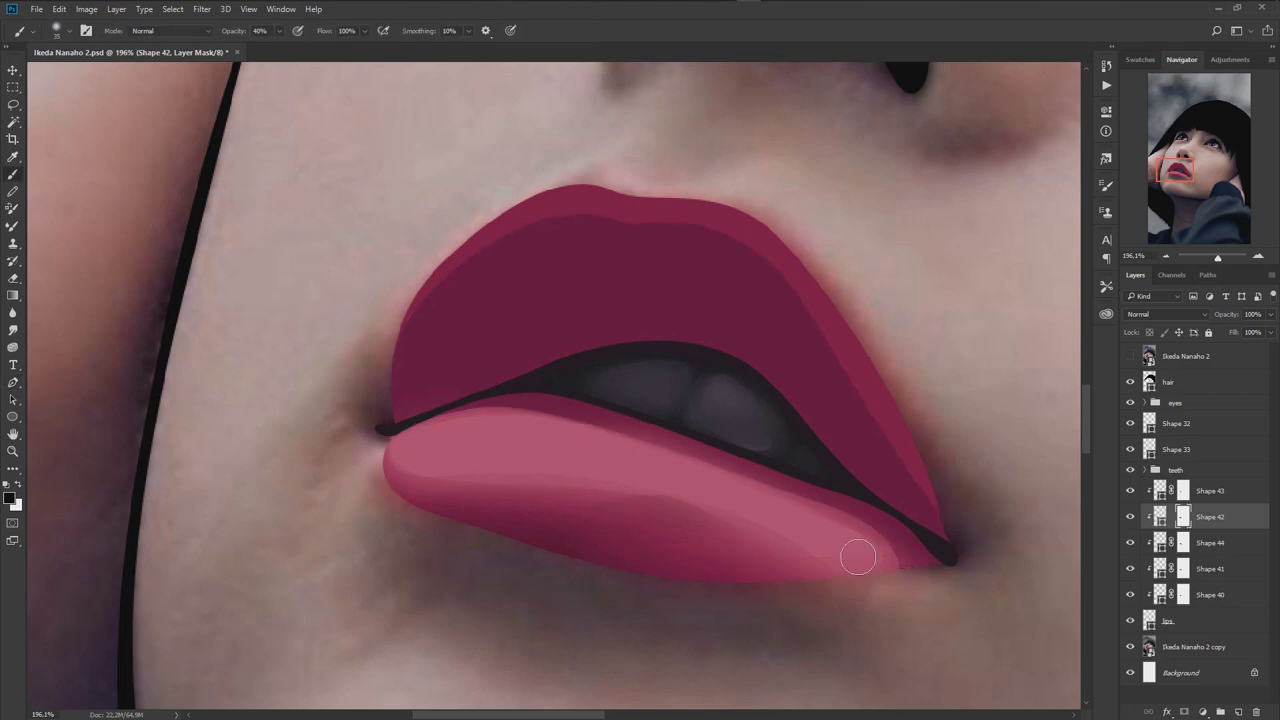
drag(451, 414, 511, 420)
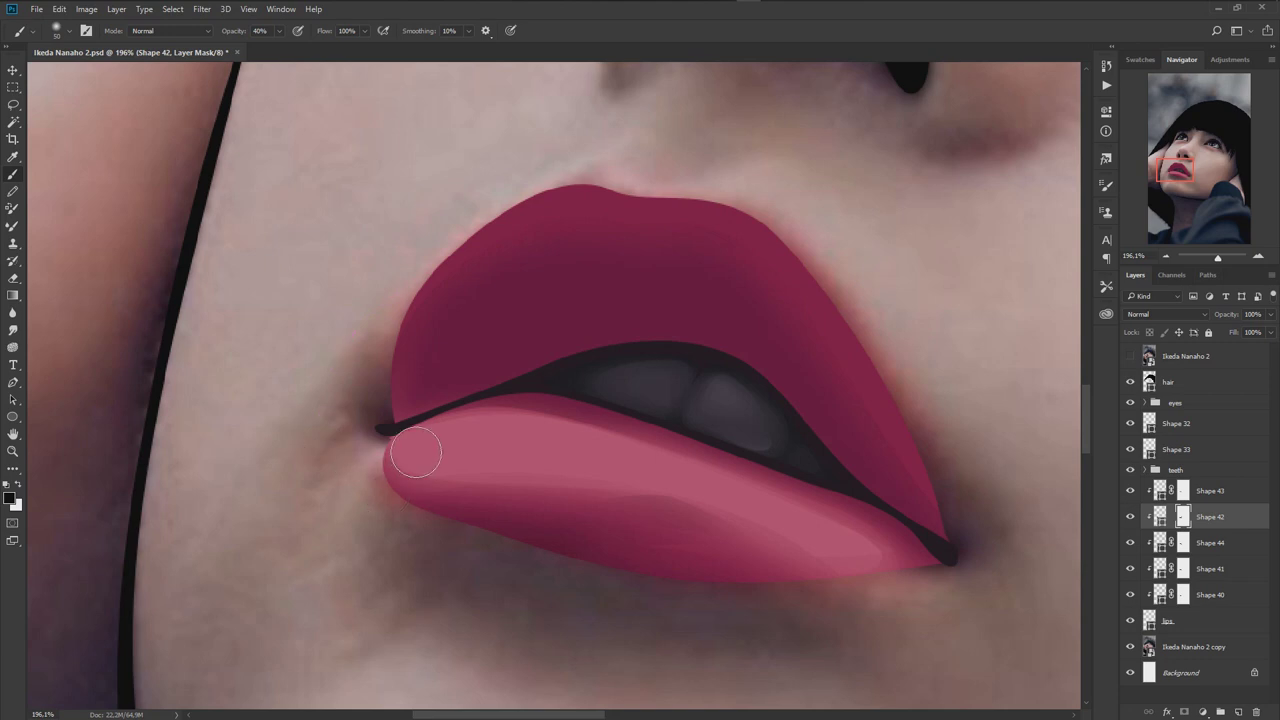
key(p)
key(alt+bracketright)
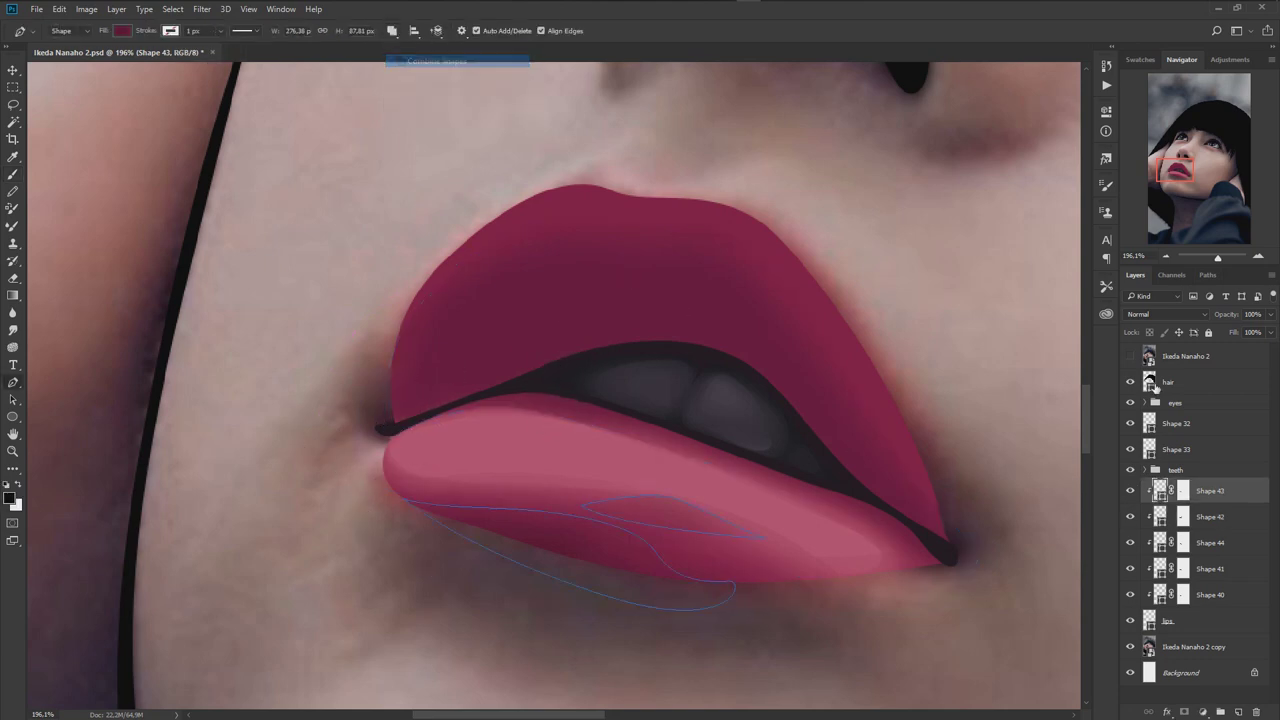
- Trace a new Pen outline around the upper lip against the reference photo
click(1130, 356)
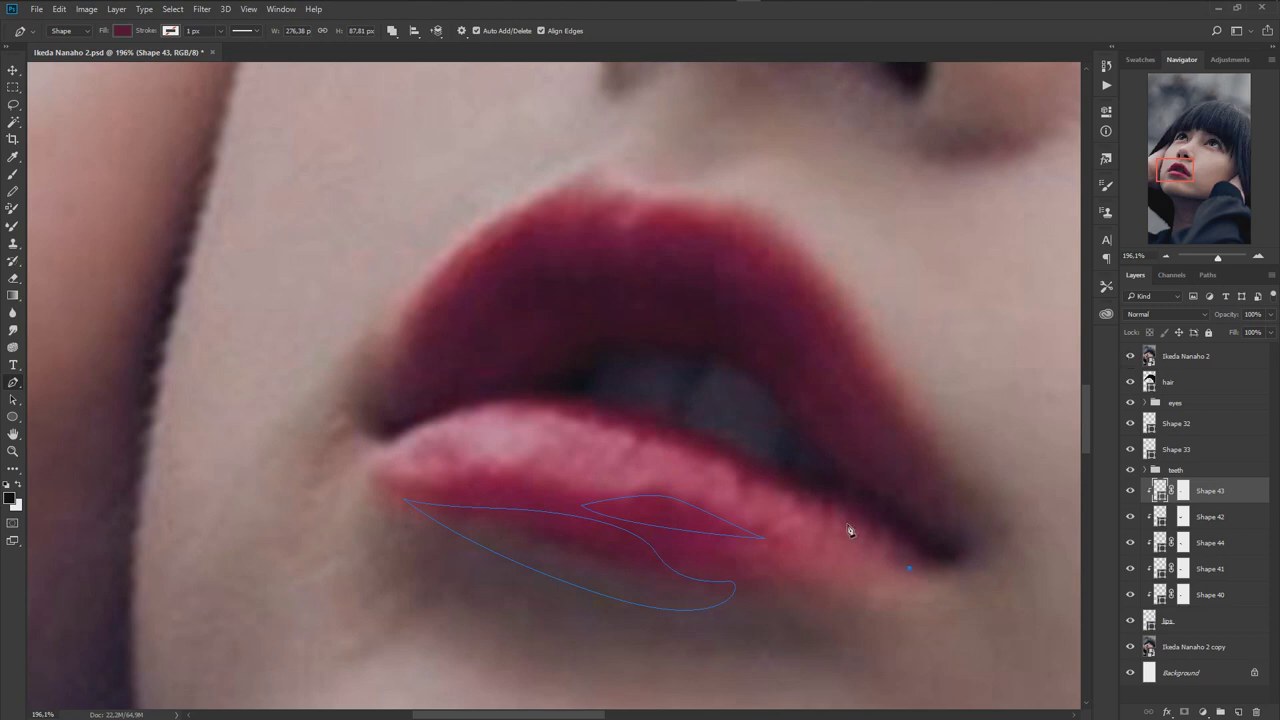
drag(501, 400, 452, 397)
mouse_move(388, 442)
mouse_down()
mouse_move(373, 444)
mouse_move(402, 403)
mouse_up()
drag(469, 300, 494, 239)
drag(624, 251, 700, 258)
drag(789, 323, 839, 399)
drag(909, 505, 969, 537)
drag(909, 568, 846, 548)
click(1130, 356)
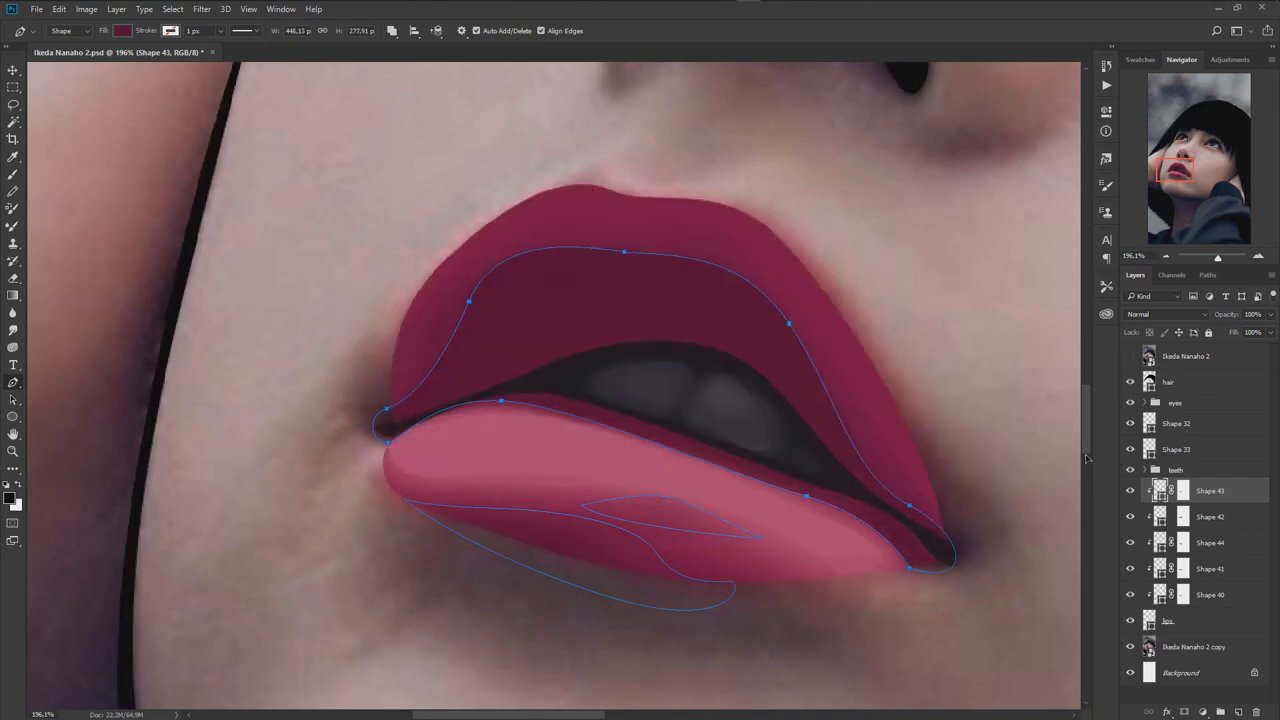
- Paint Shape 43's mask to even the upper lip's maroon bands and remove the lower-lip streak
click(1183, 490)
key(b)
key(ctrl+h)
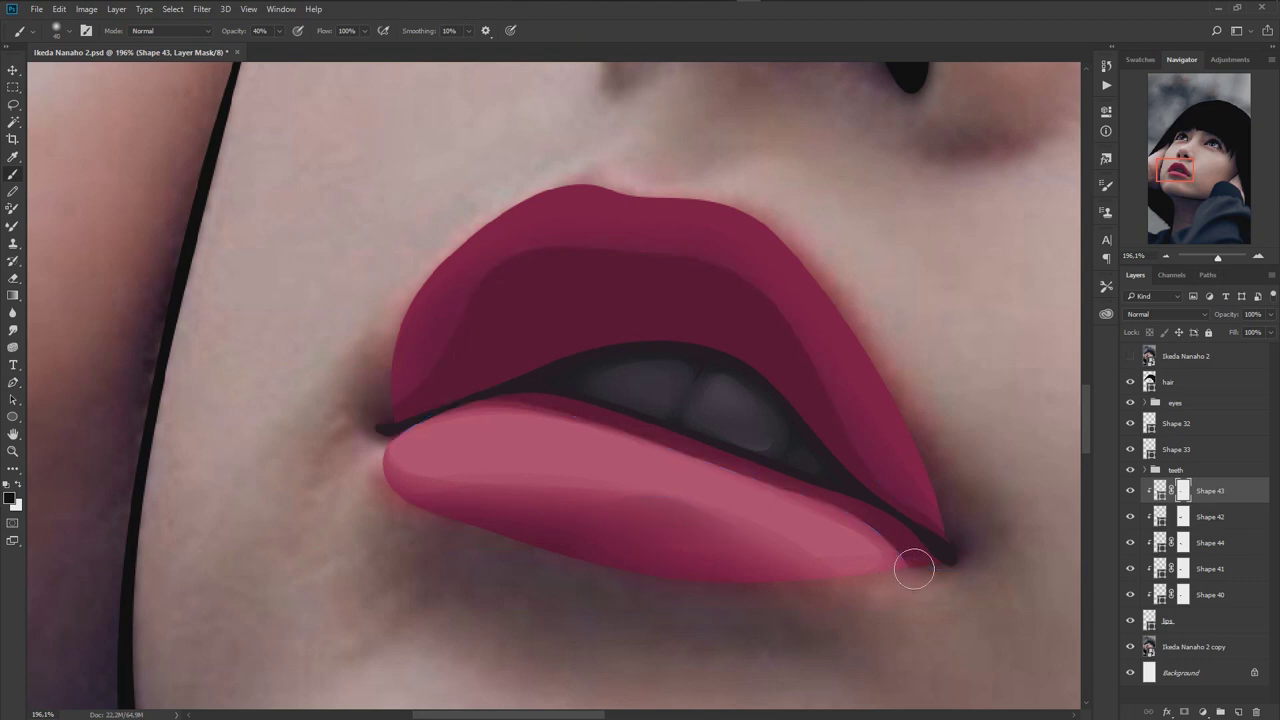
drag(740, 510, 837, 523)
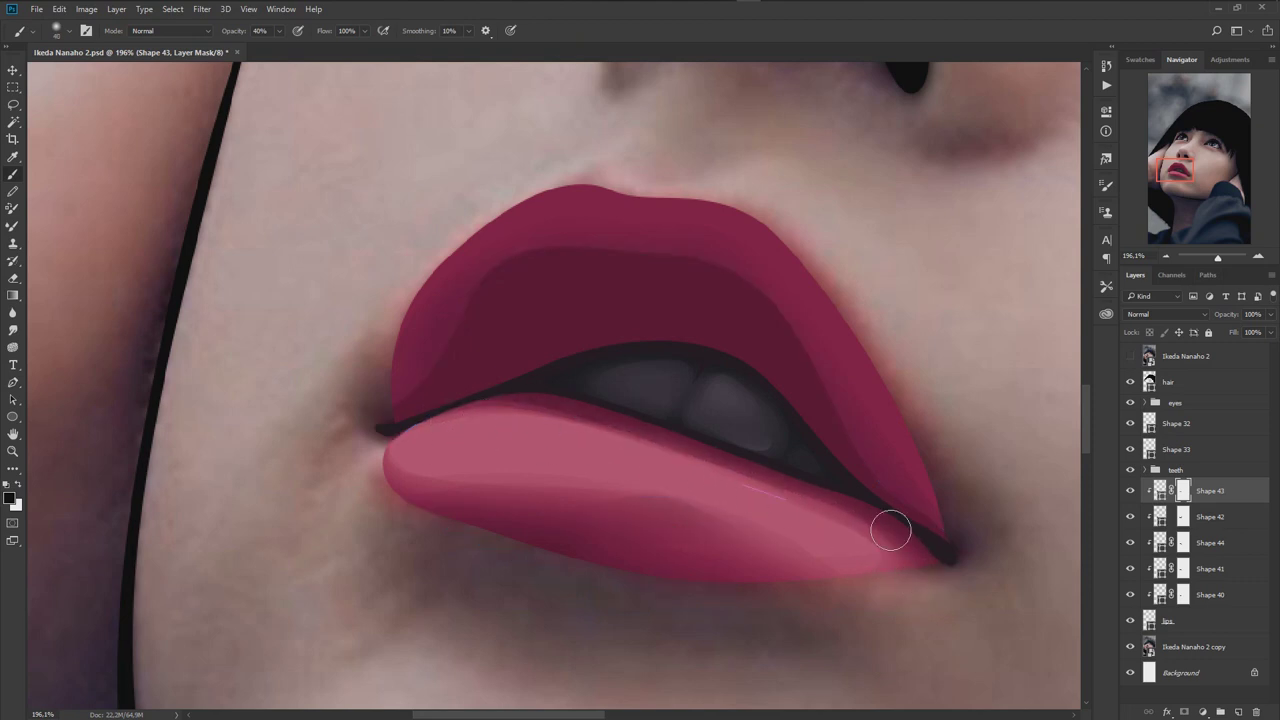
drag(450, 312, 509, 234)
drag(769, 289, 846, 391)
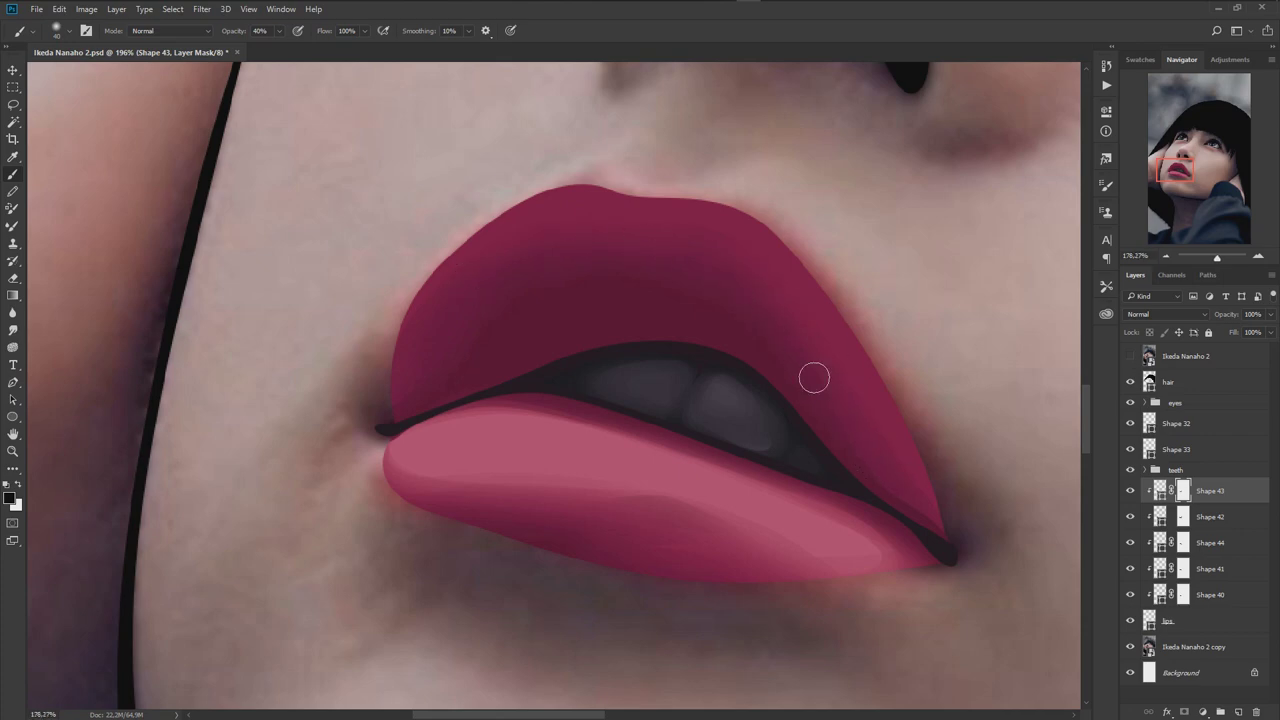
- Save the document
scroll(814, 374, down, 4)
scroll(840, 376, down, 1)
scroll(848, 376, up, 3)
key(ctrl+s)
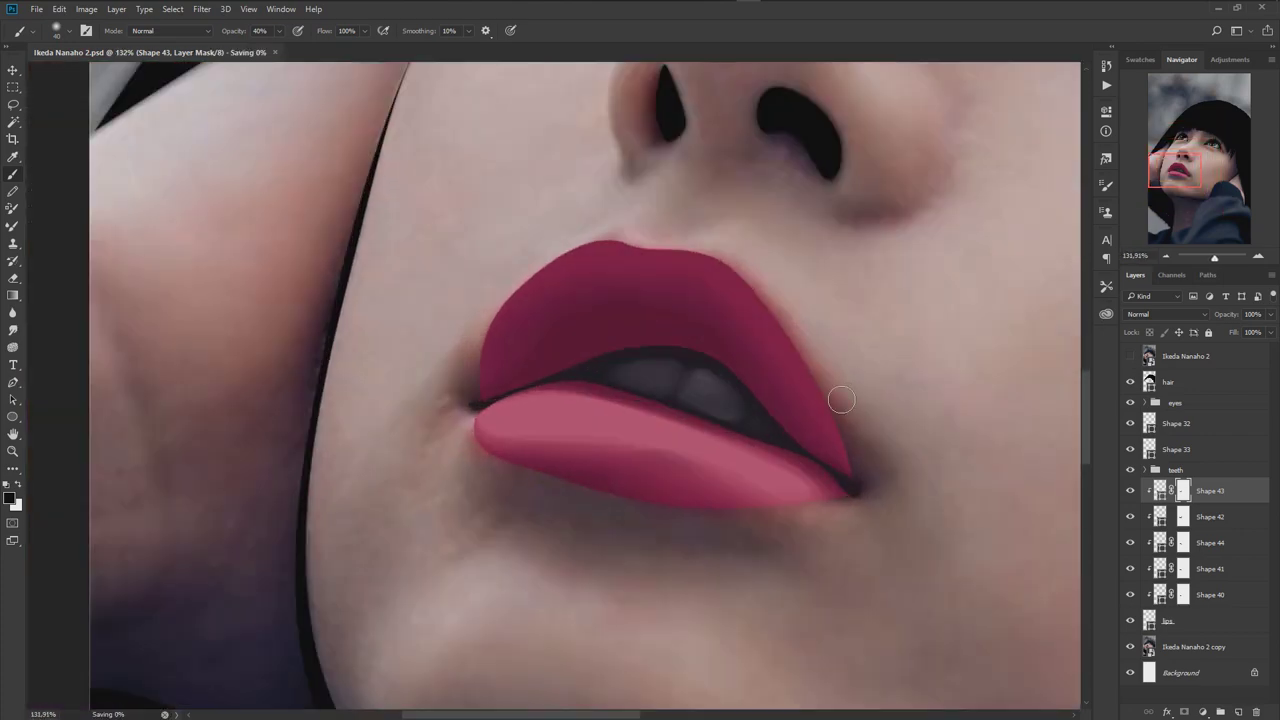
- Begin a new Pen shape at the lip corner
key(p)
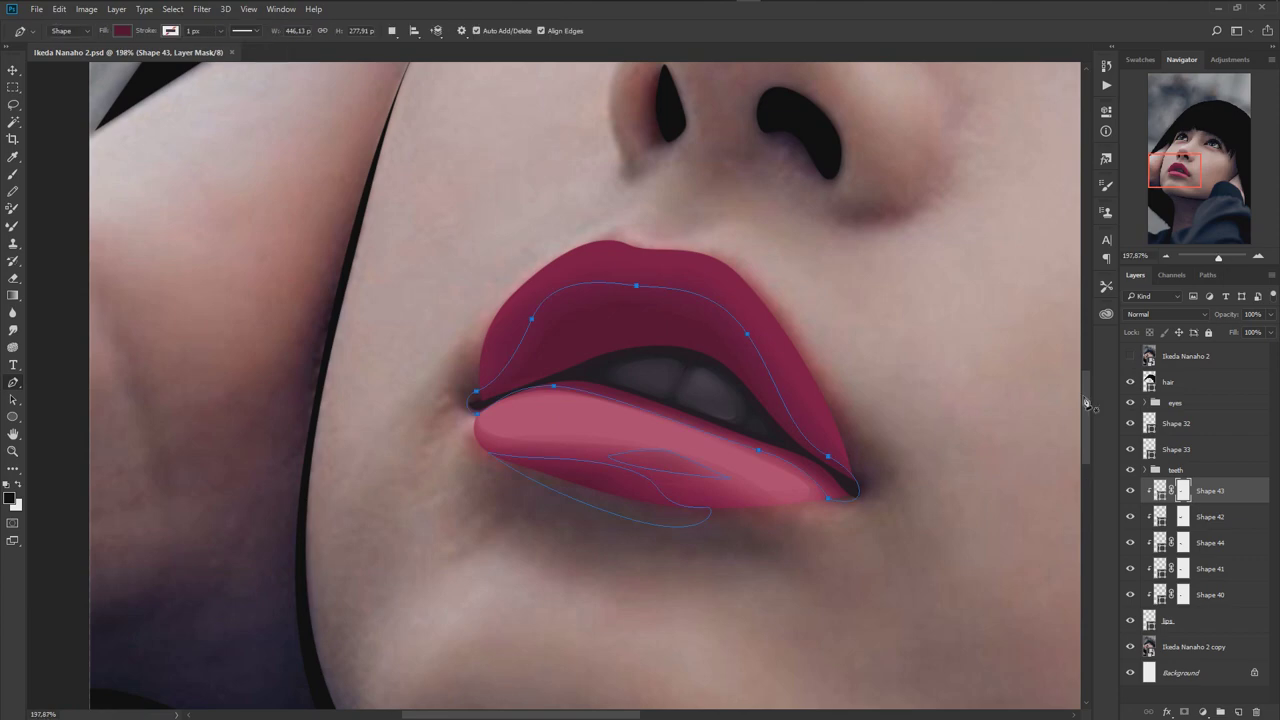
scroll(711, 339, up, 2)
scroll(790, 497, up, 1)
click(927, 615)
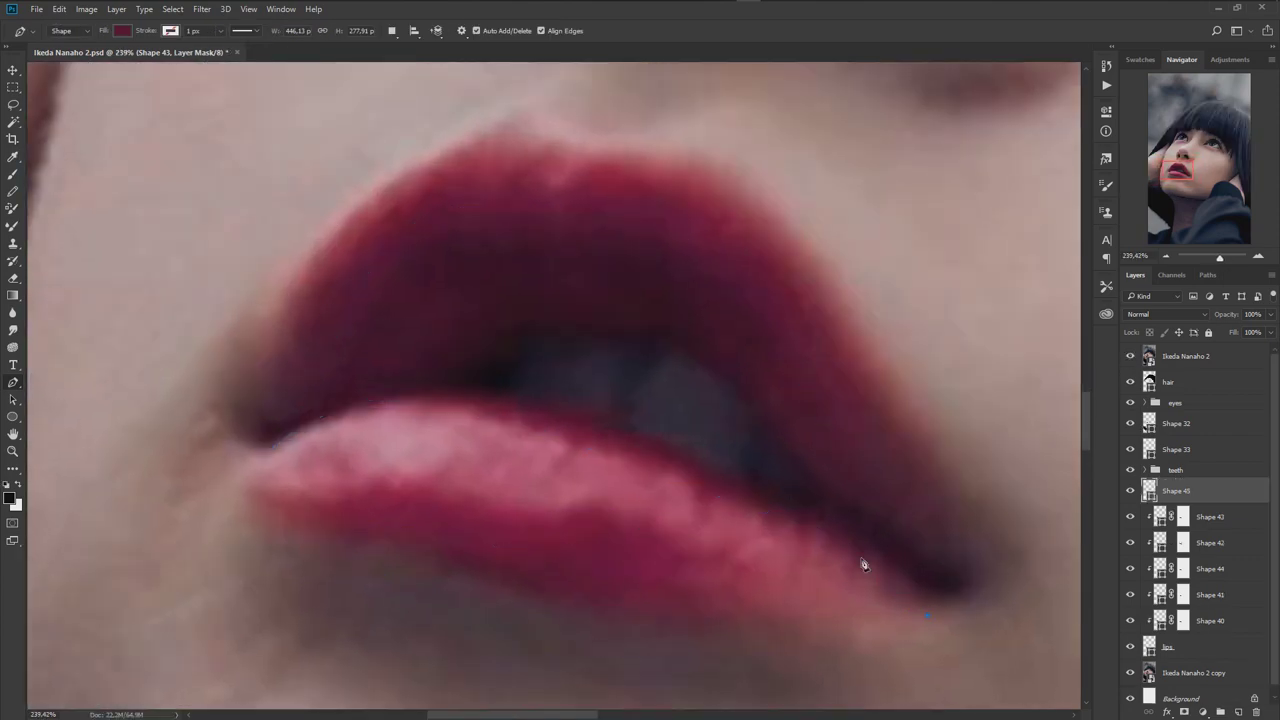
- Trace Shape 45's outline along the lip line and over the upper lip
drag(785, 516, 651, 466)
drag(429, 401, 349, 394)
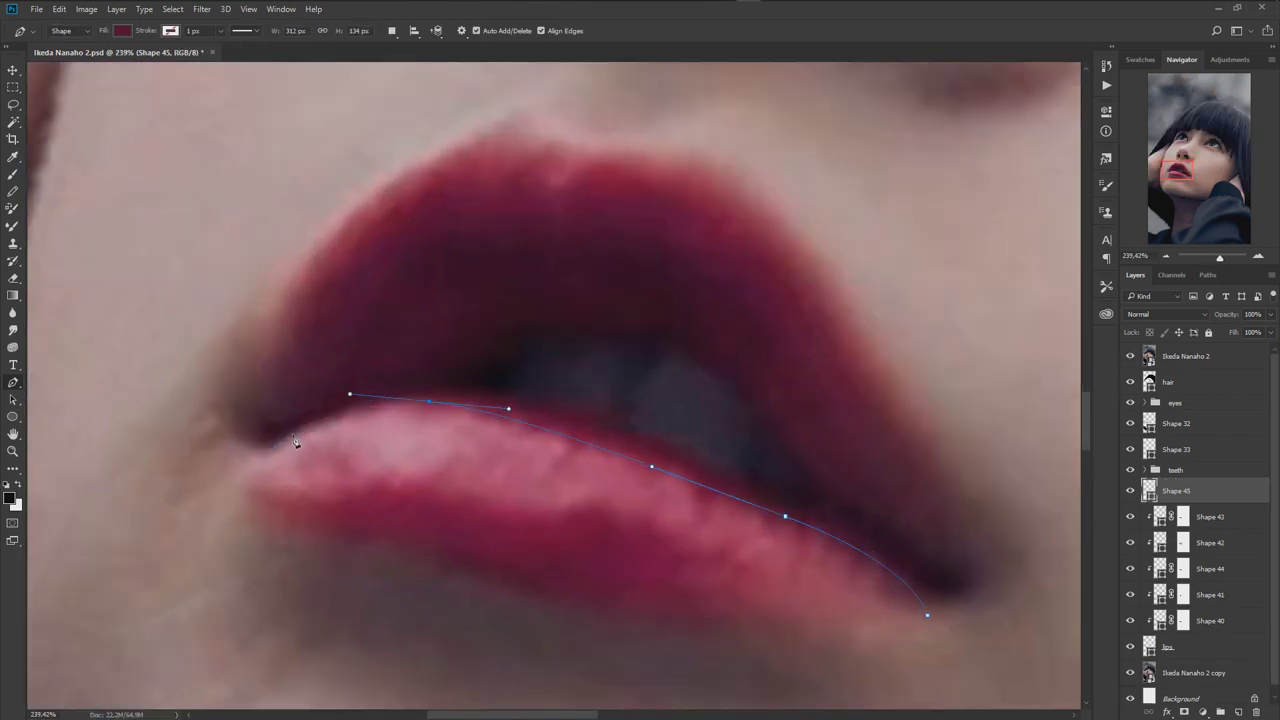
drag(264, 367, 290, 357)
drag(727, 283, 823, 394)
drag(877, 505, 959, 546)
drag(990, 605, 979, 627)
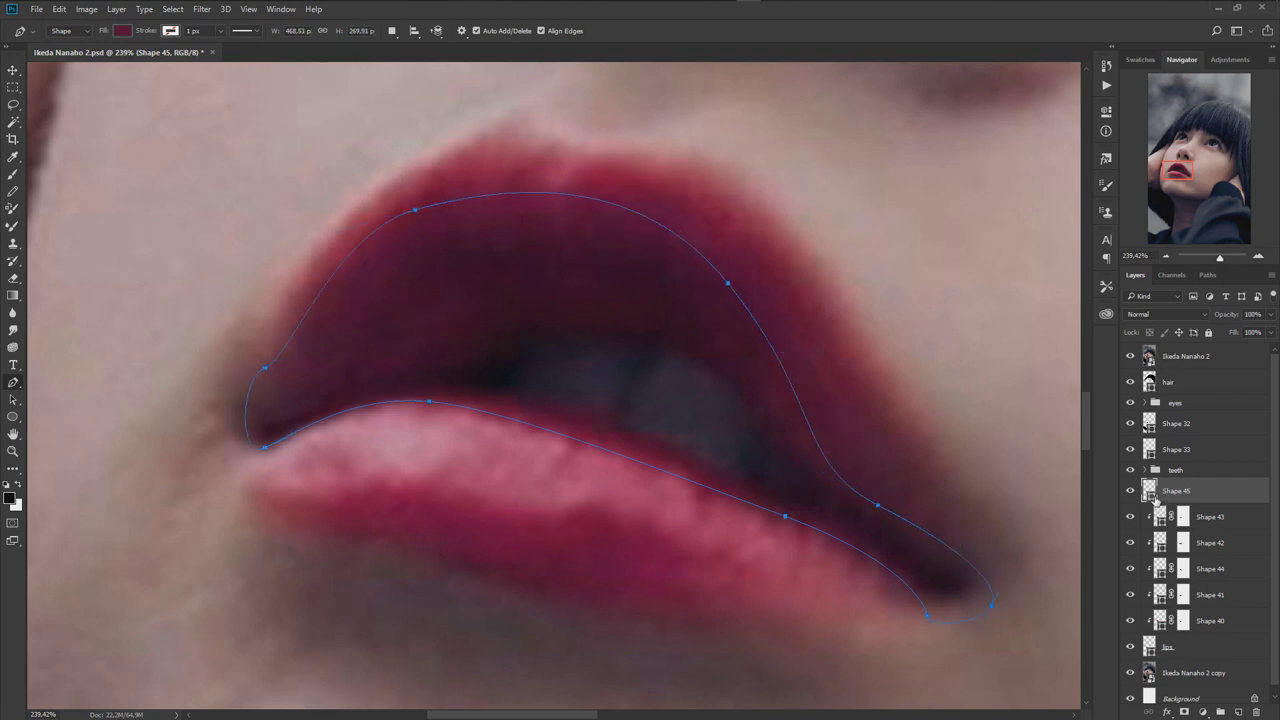
- Clip Shape 45 to the lips and fill it with dark crimson #4b0624
alt+click(1188, 502)
double_click(1160, 490)
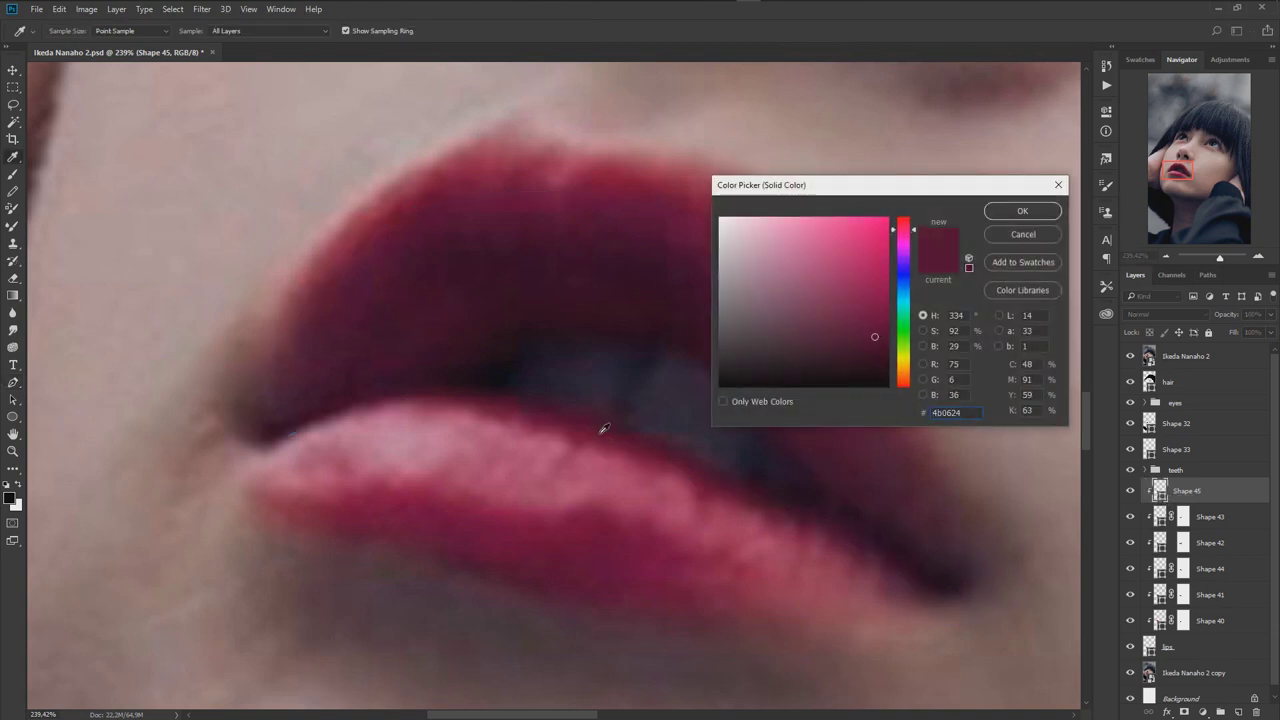
click(1022, 211)
click(1130, 356)
- Feather Shape 45's top edge through a layer mask with an enlarged brush, and save
click(1183, 712)
key(b)
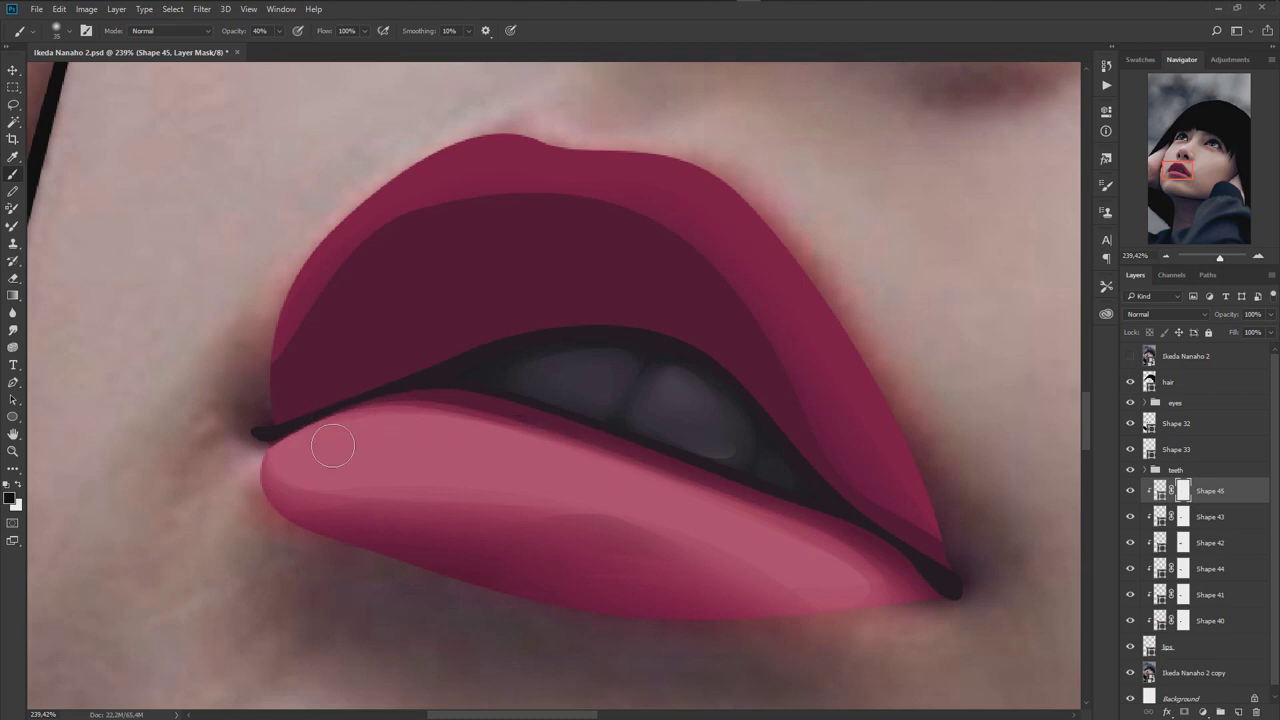
scroll(340, 370, down, 1)
key(bracketright)
key(bracketright)
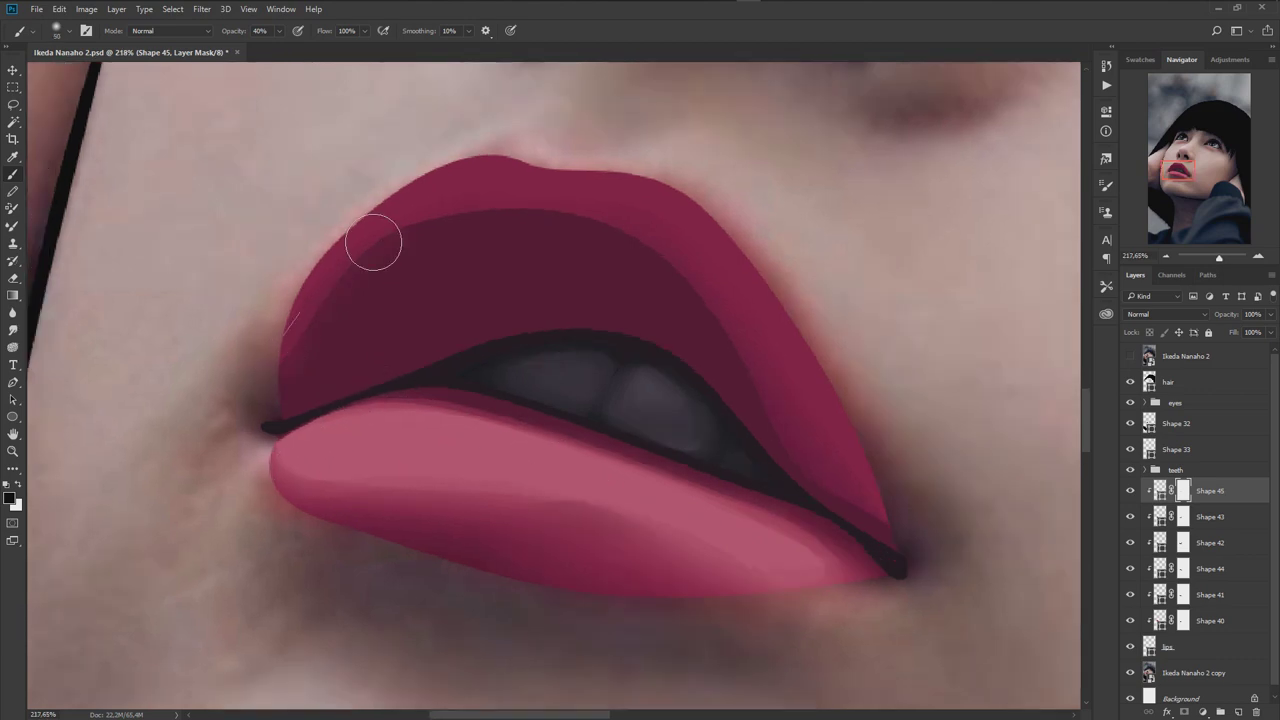
key(bracketright)
key(bracketright)
key(bracketright)
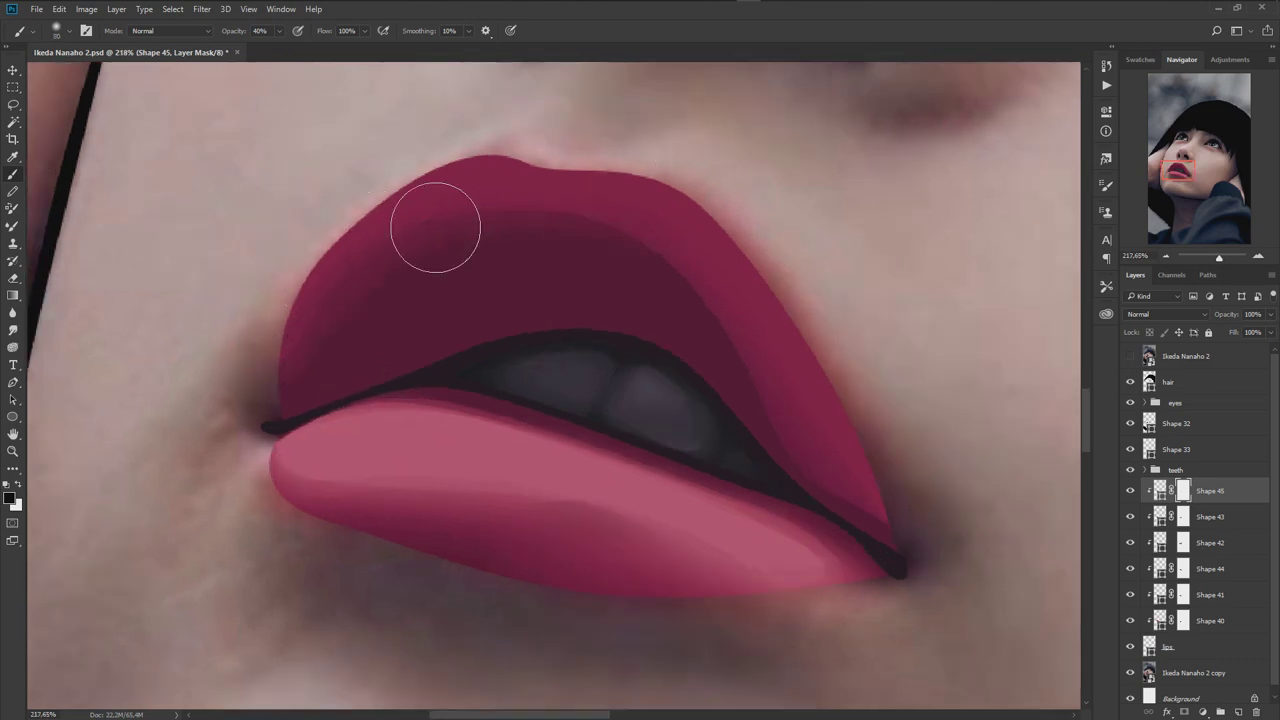
scroll(713, 368, down, 2)
key(ctrl+s)
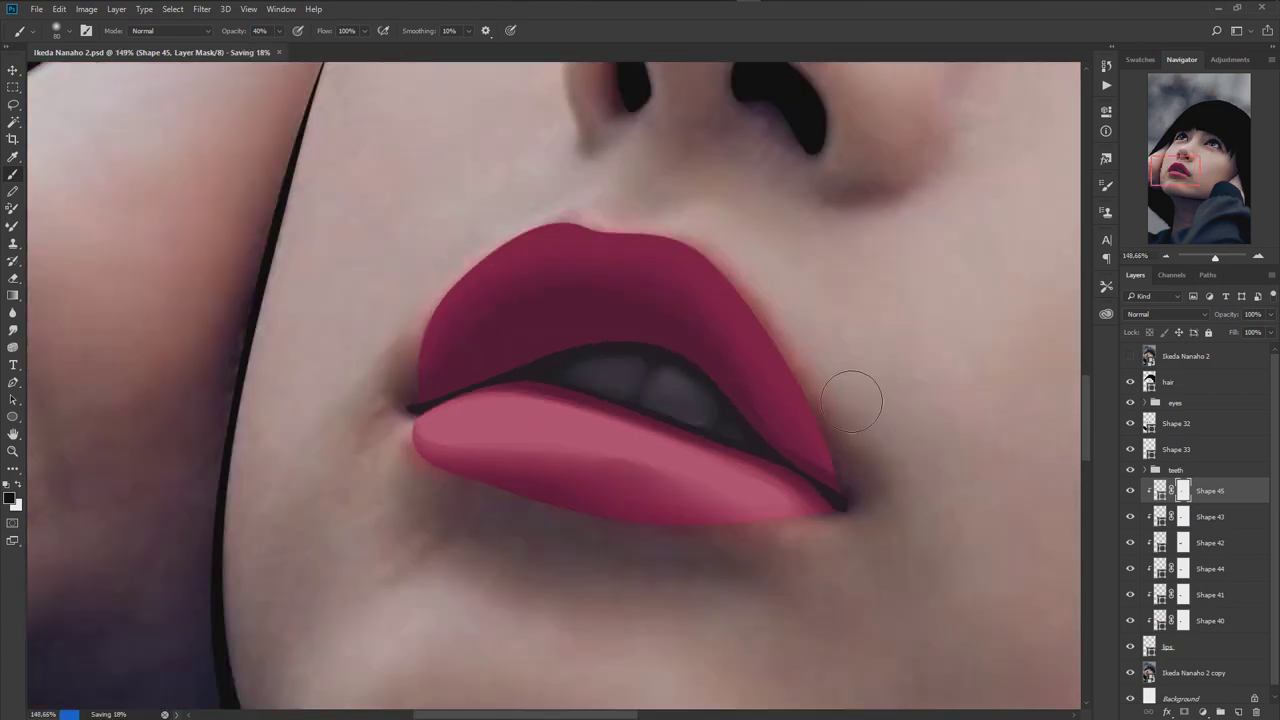
- Start a shadow outline from the right lip corner across the upper lip
key(p)
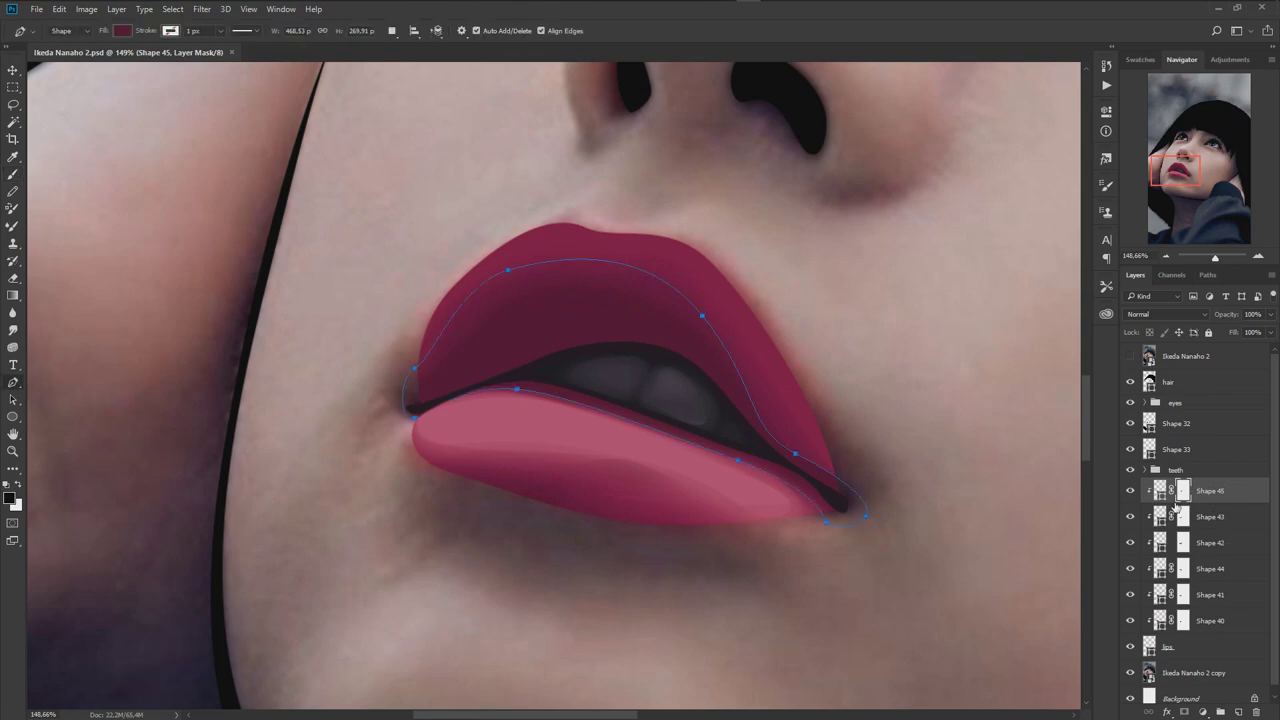
click(1130, 356)
scroll(600, 330, up, 2)
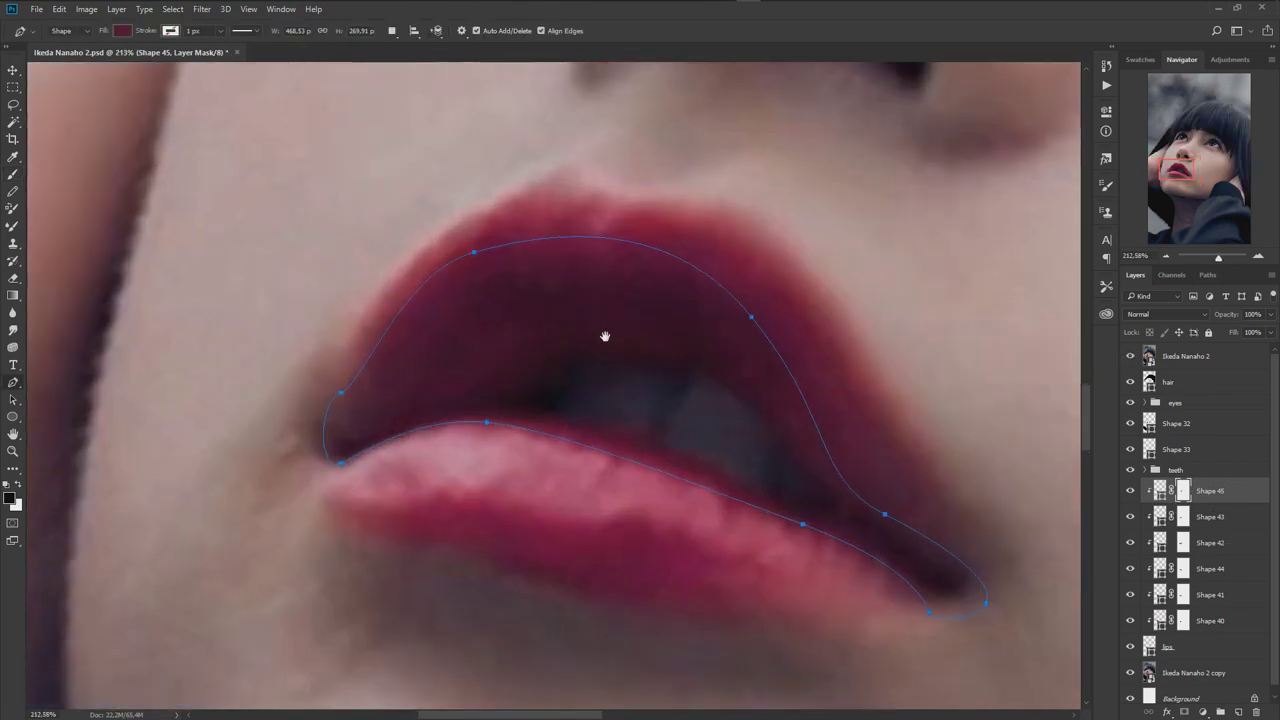
click(959, 598)
drag(800, 461, 764, 372)
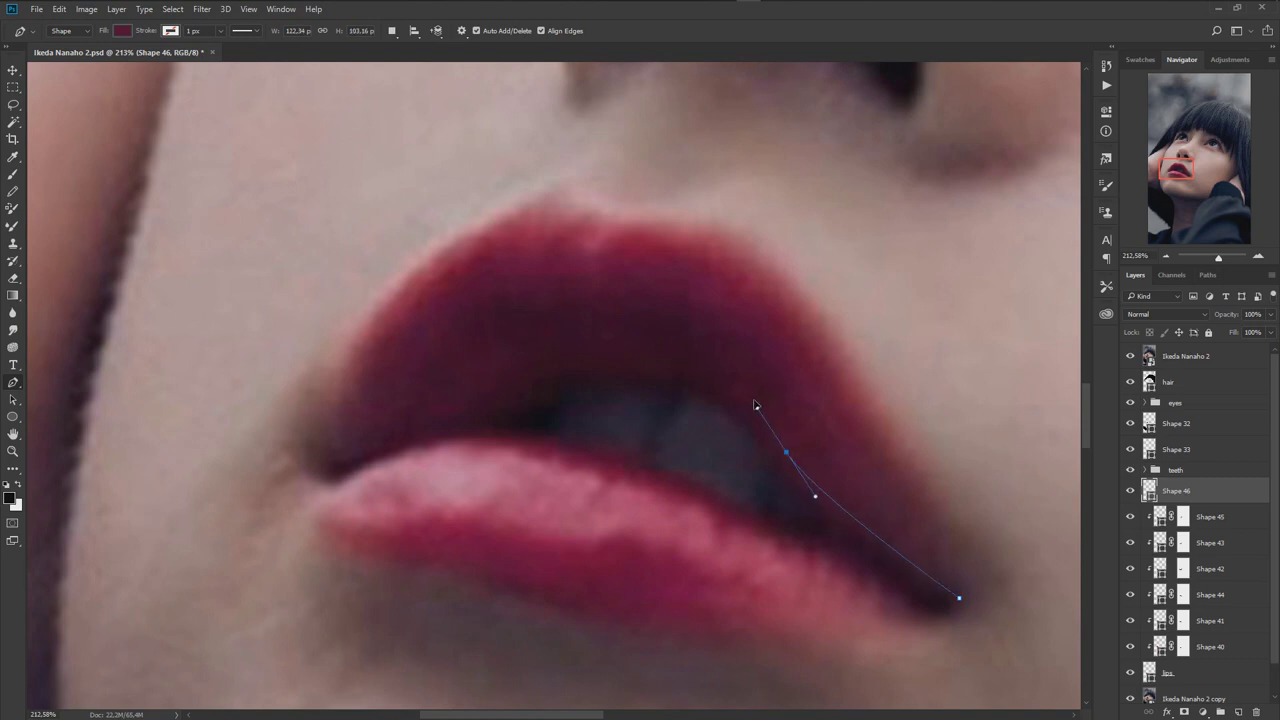
drag(694, 354, 676, 347)
drag(655, 293, 541, 279)
drag(459, 328, 449, 361)
- Finish the shadow outline along the mouth line, closing it at the right corner
key(ctrl+z)
click(542, 364)
drag(430, 408, 375, 414)
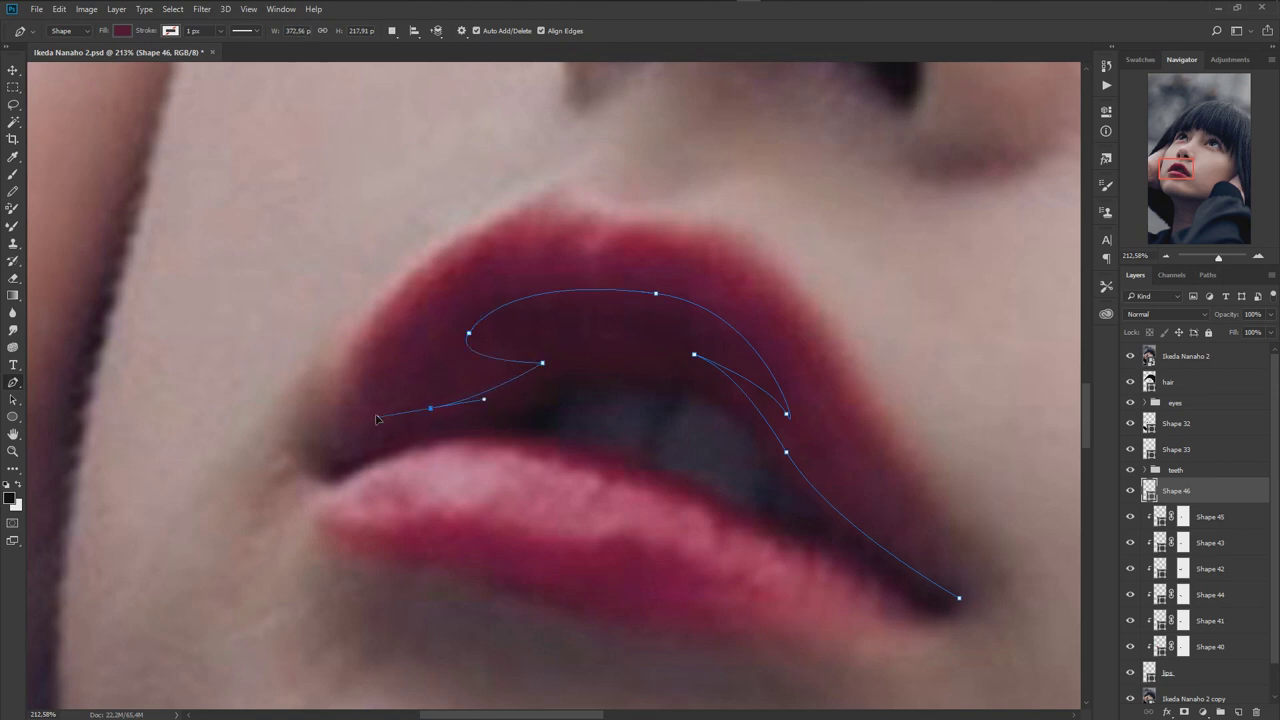
drag(337, 459, 376, 470)
drag(539, 432, 671, 443)
click(918, 605)
drag(959, 598, 963, 626)
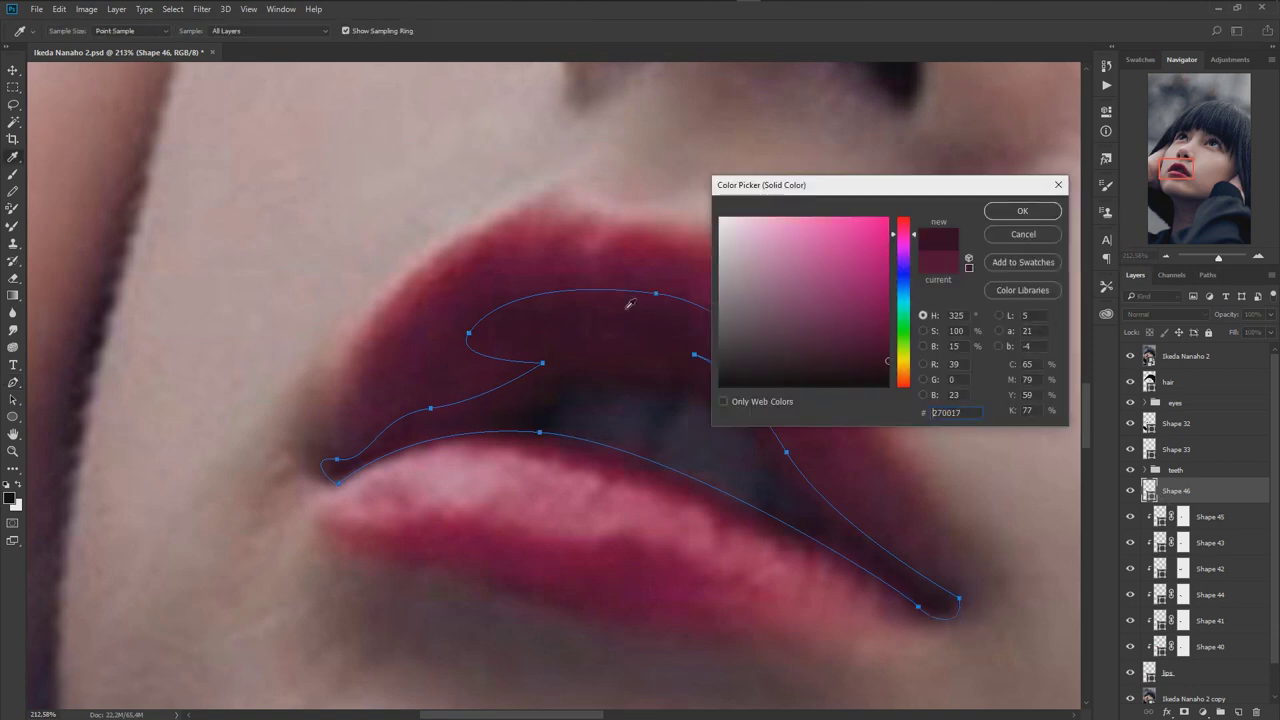
- Fill Shape 46 with #270817 and clip it to the lip layers
click(1014, 210)
click(1130, 356)
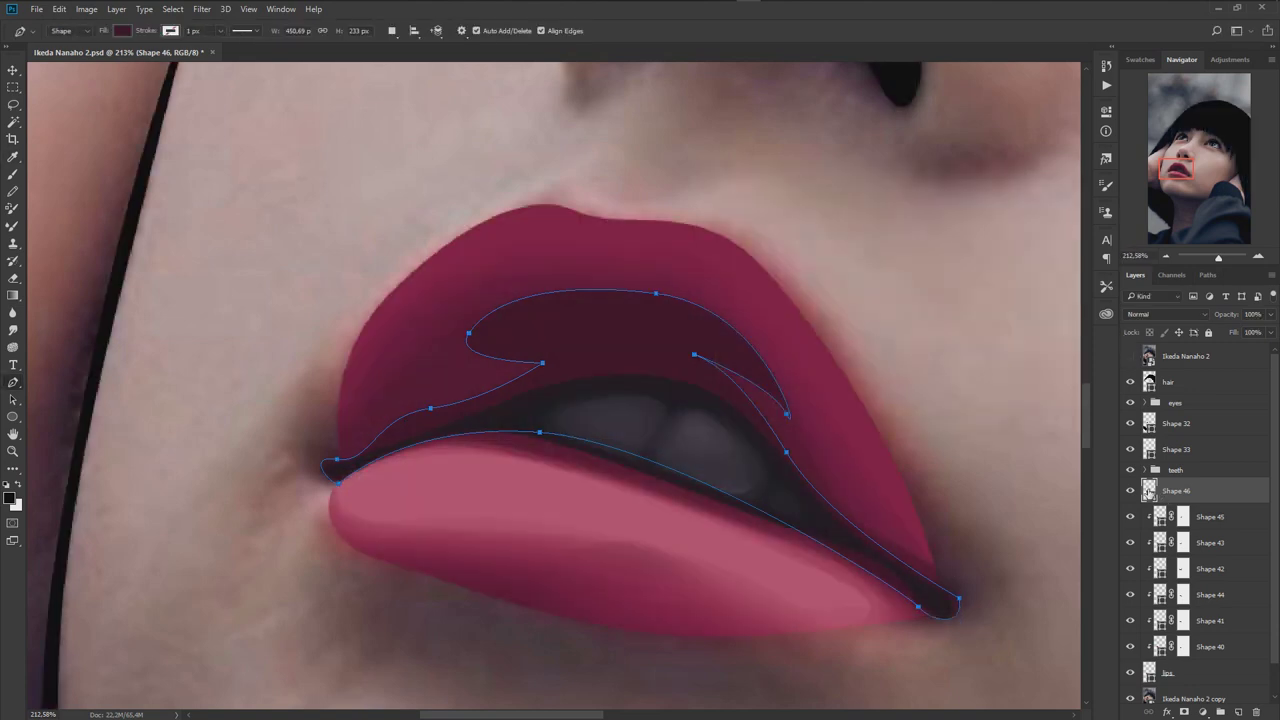
alt+click(1190, 500)
- Mask Shape 46 and fade the shadow's left and right edges into the lip
click(1183, 712)
key(b)
drag(437, 345, 491, 257)
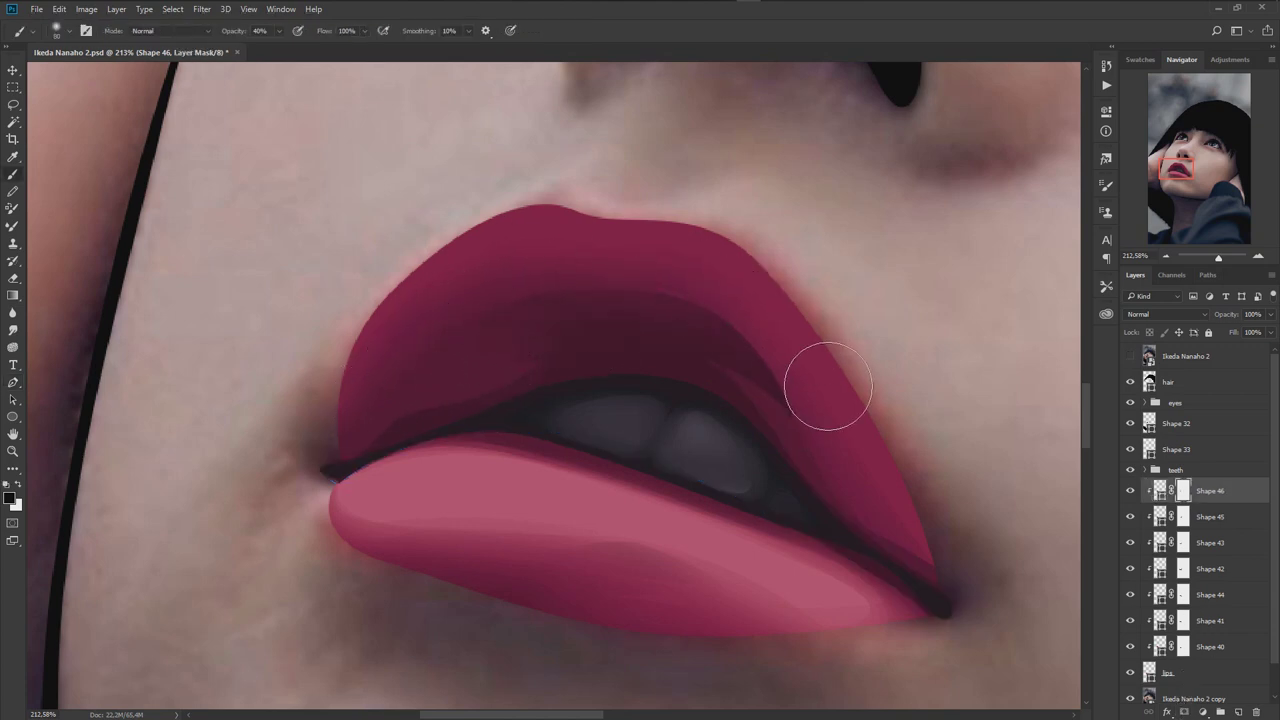
drag(834, 394, 786, 391)
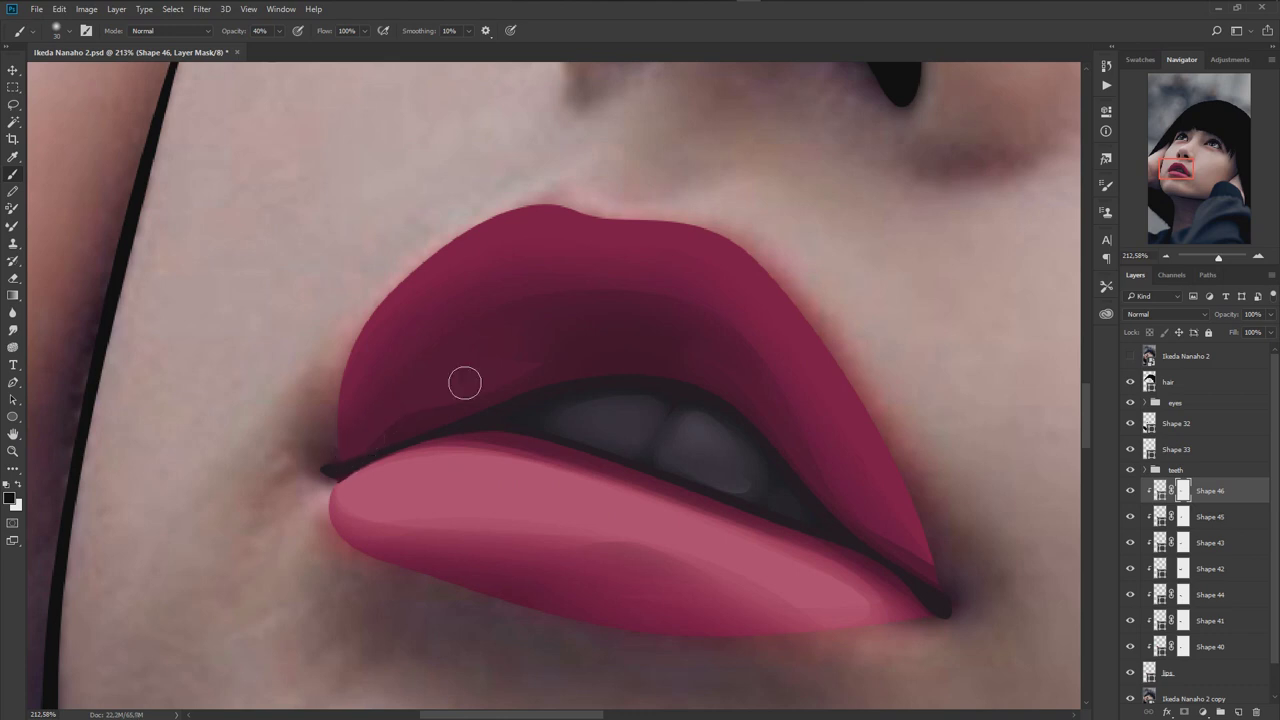
key(bracketright)
scroll(786, 406, down, 2)
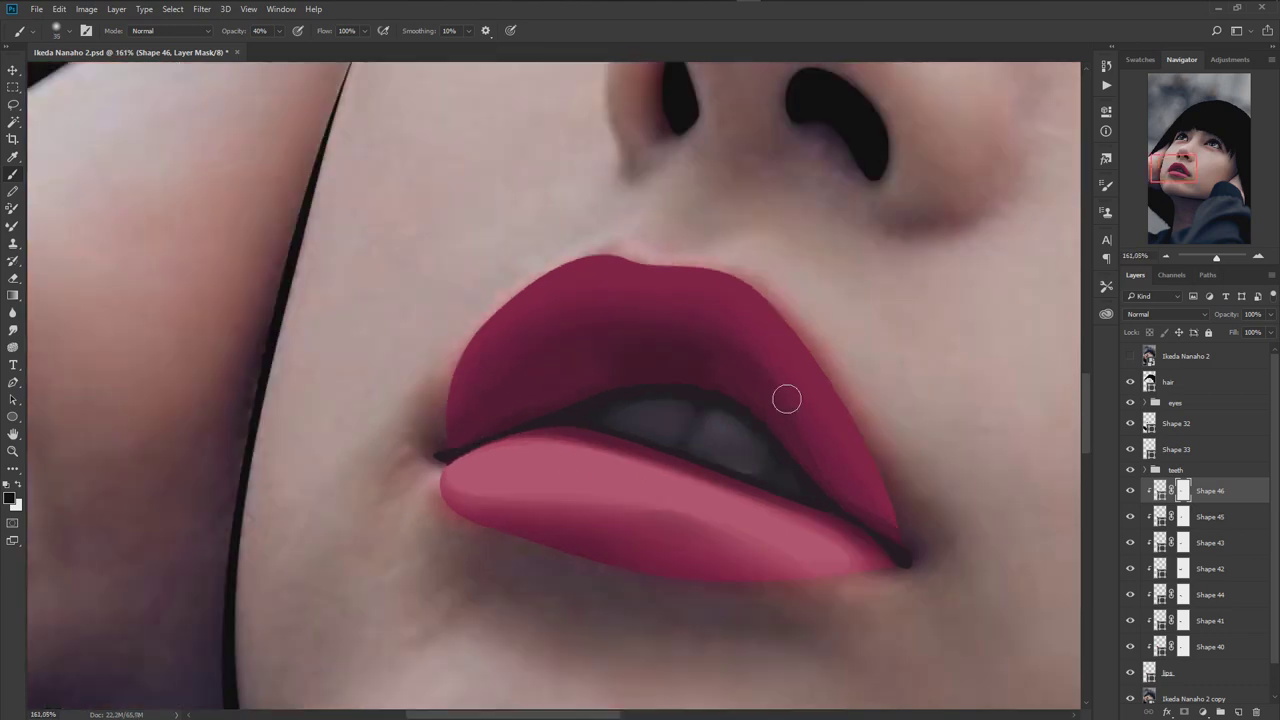
scroll(783, 429, down, 1)
scroll(783, 429, down, 2)
scroll(866, 429, up, 1)
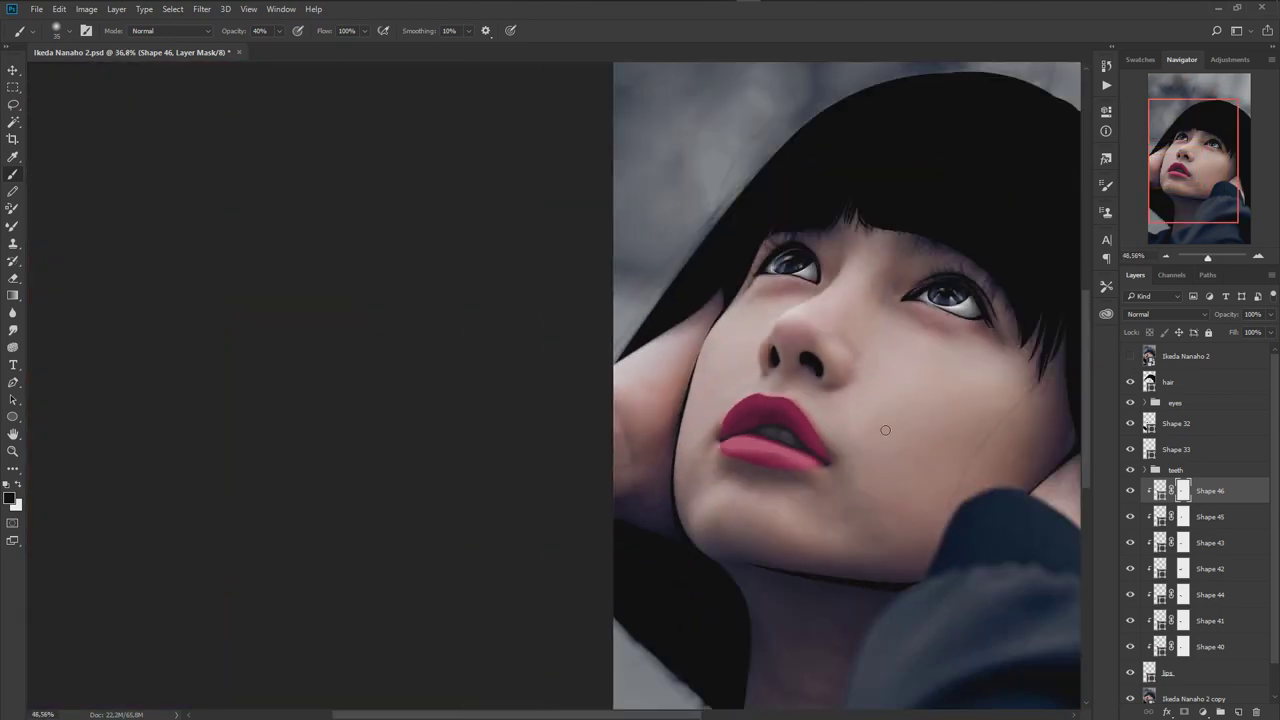
scroll(866, 429, up, 2)
- Start a new Pen shape at the left lip corner
key(p)
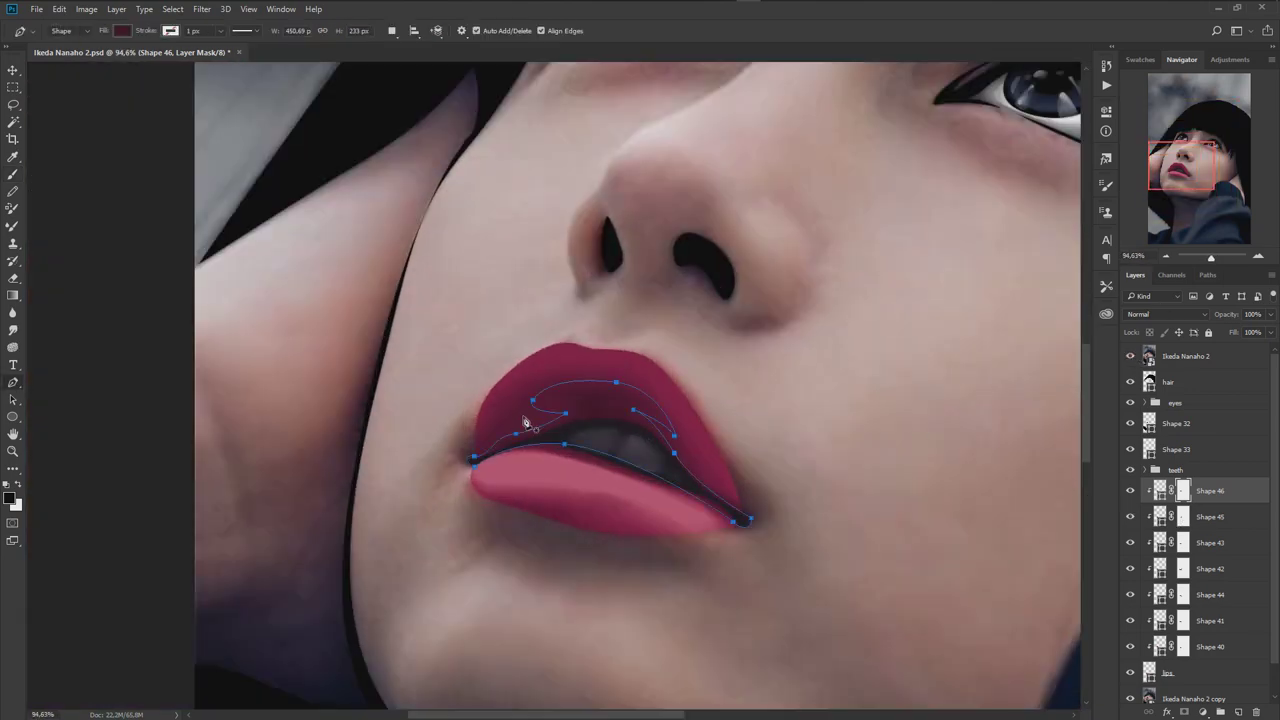
scroll(530, 420, up, 3)
click(434, 498)
- Trace Shape 47 over the upper lip to the right corner and back along the mouth line
drag(575, 336, 691, 315)
drag(790, 419, 817, 483)
drag(919, 588, 948, 601)
alt+click(919, 588)
drag(805, 541, 739, 520)
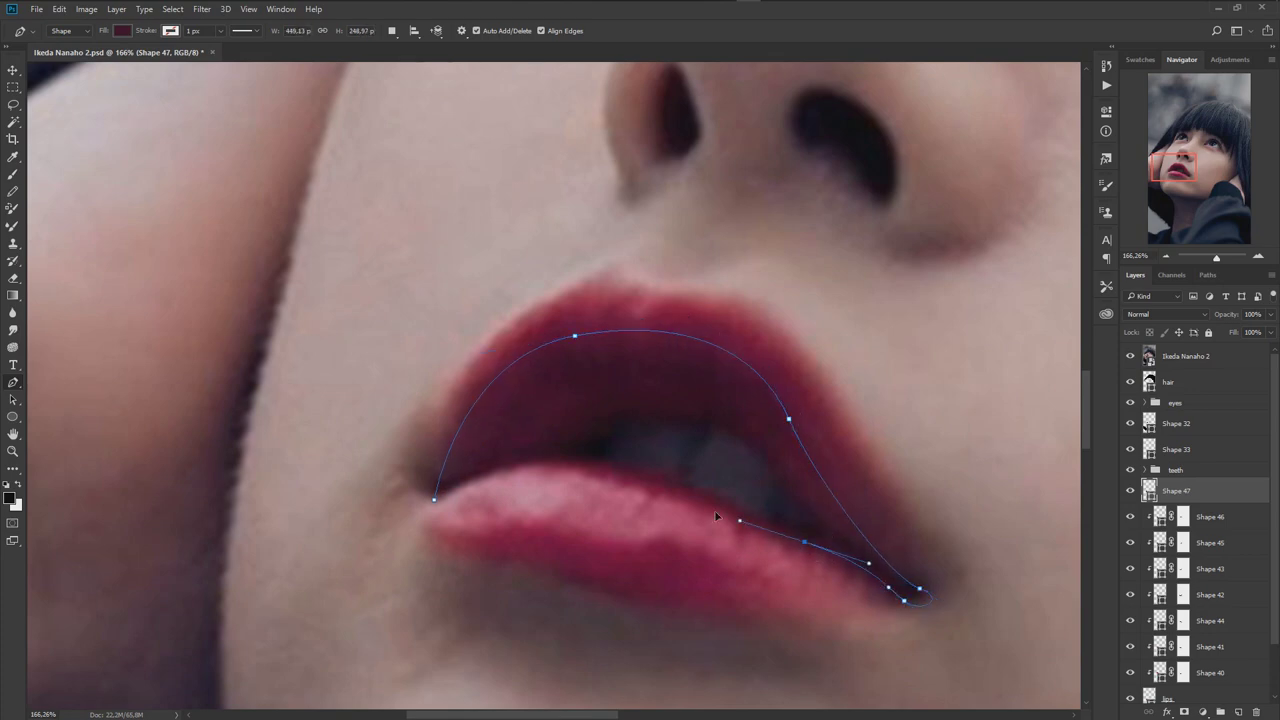
drag(604, 465, 497, 452)
click(434, 500)
- Fill Shape 47 with #2c021a and hide the reference photo
double_click(1149, 490)
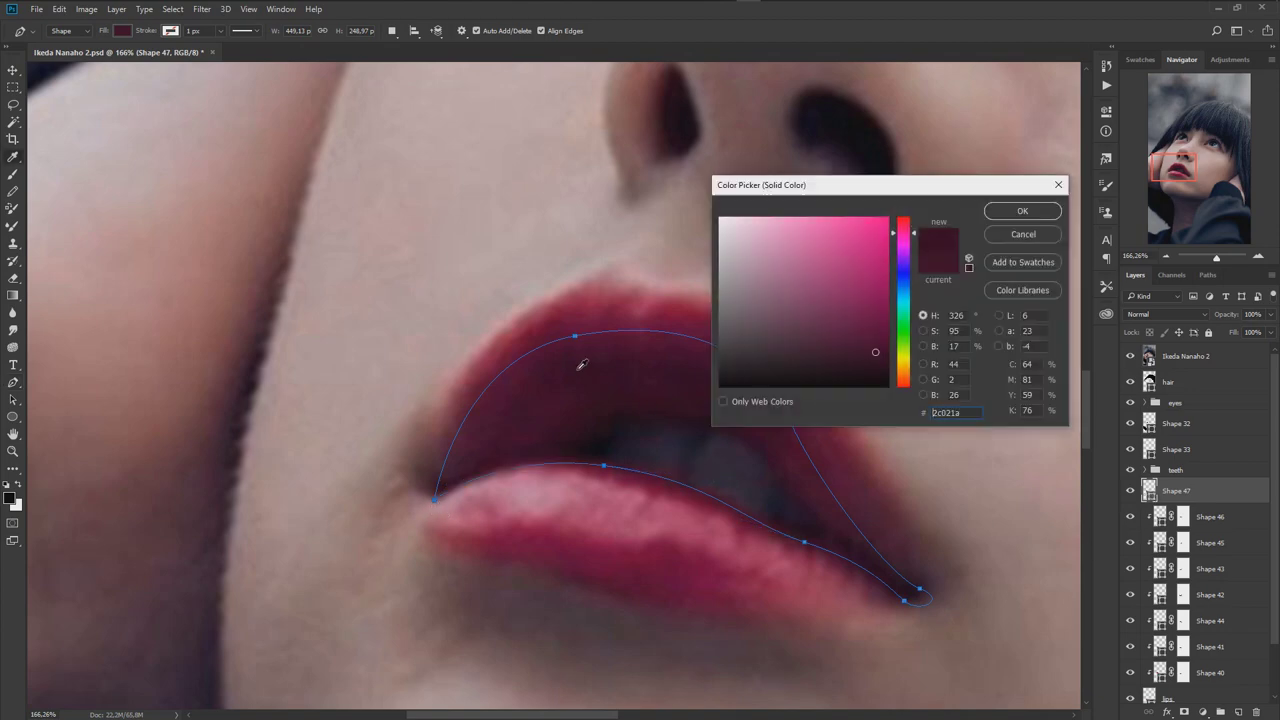
click(1023, 211)
click(1131, 356)
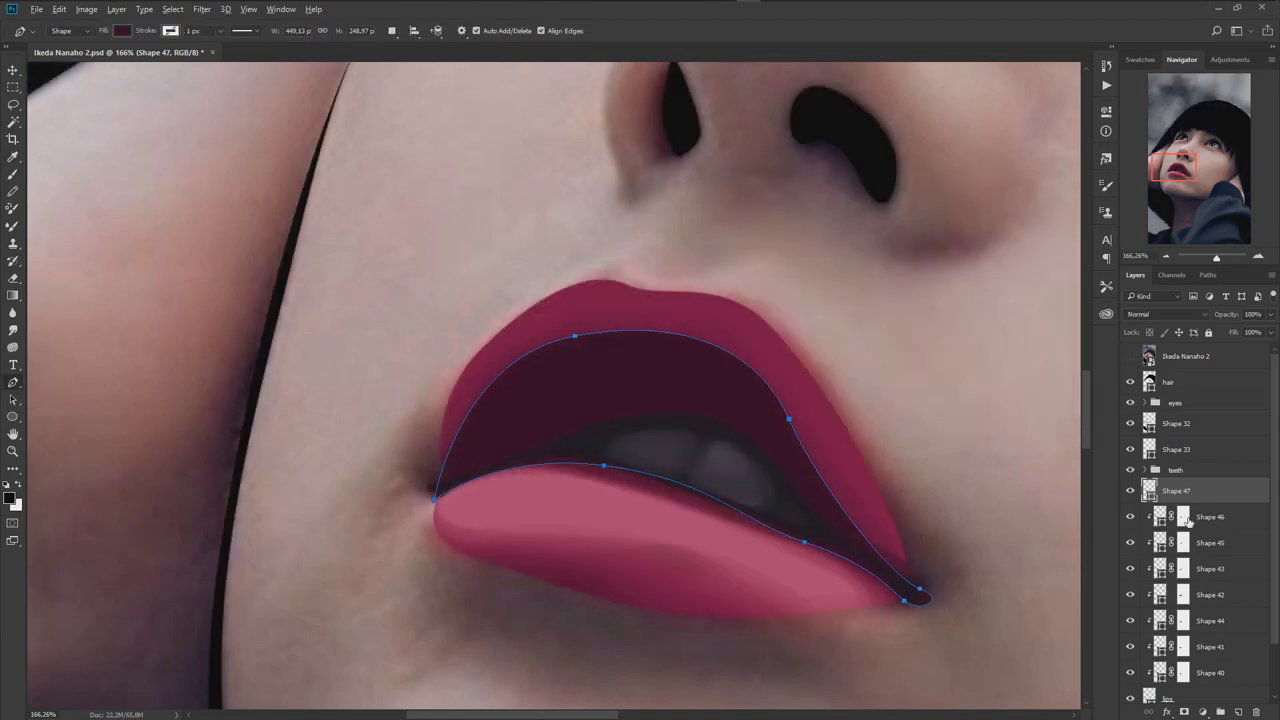
- Mask Shape 47 and soften its edges on the upper lip with a 40% brush
click(1185, 712)
key(b)
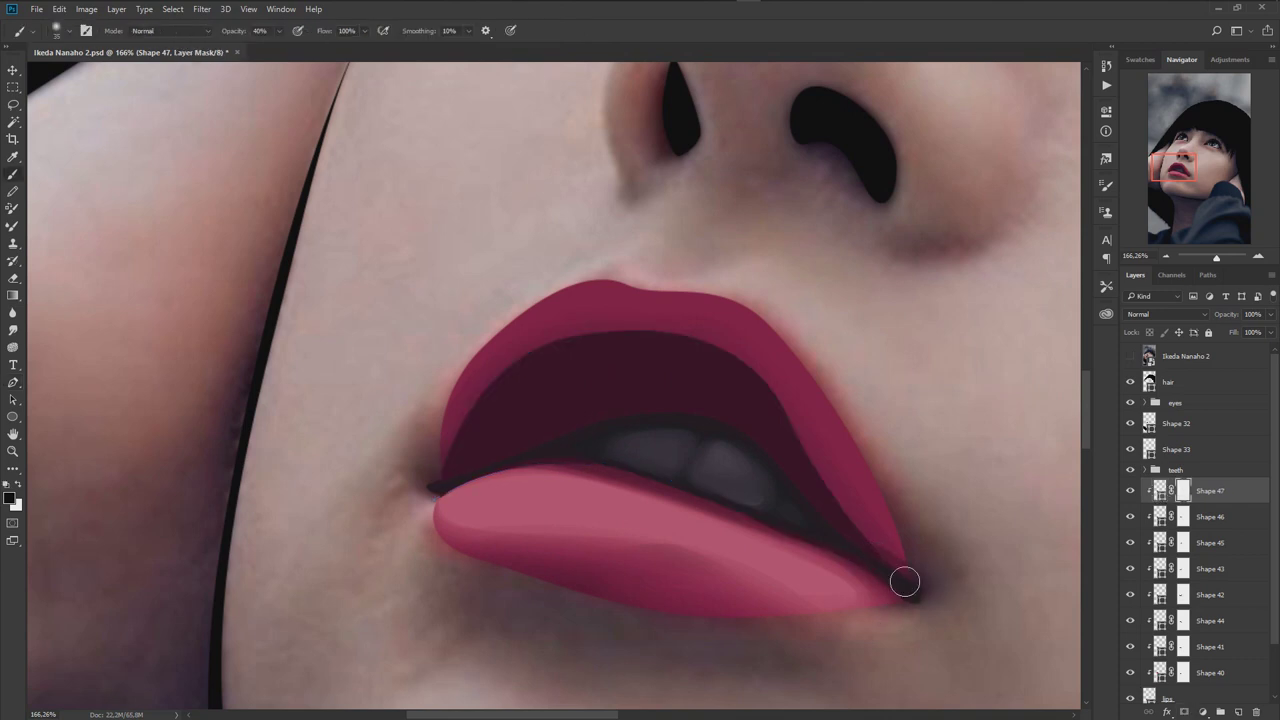
drag(790, 400, 765, 377)
key(ctrl+z)
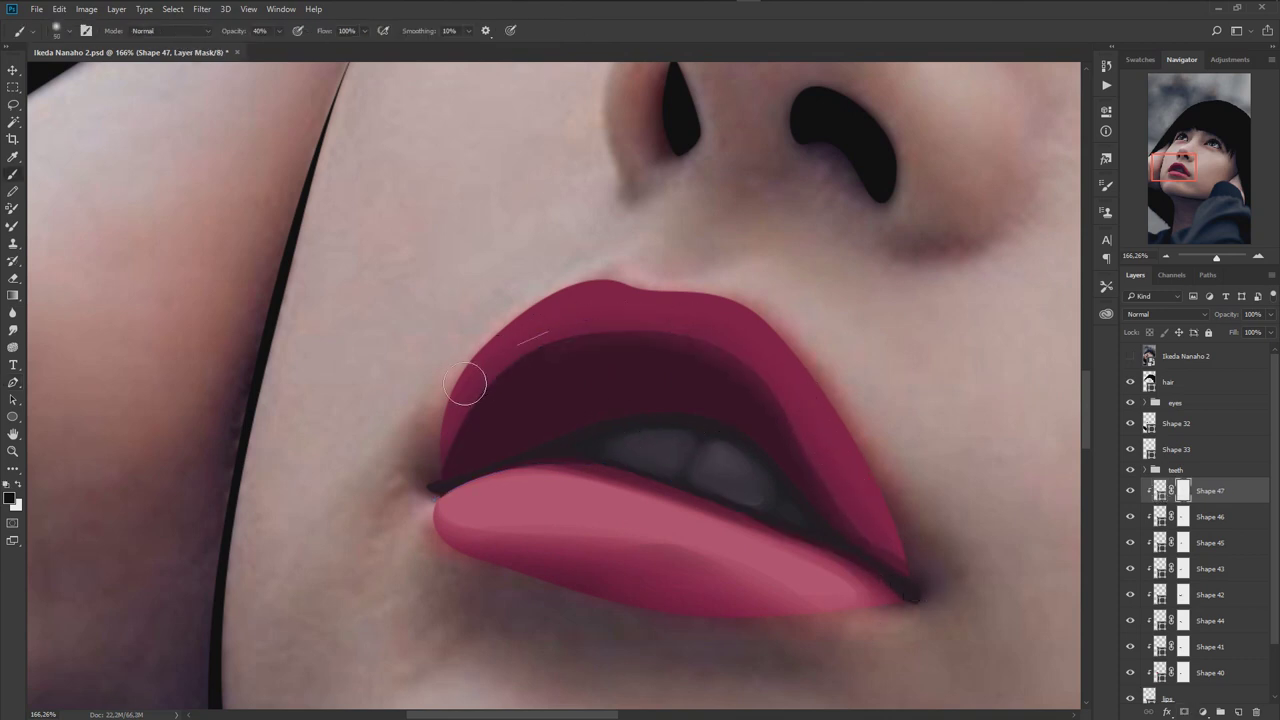
drag(497, 360, 489, 364)
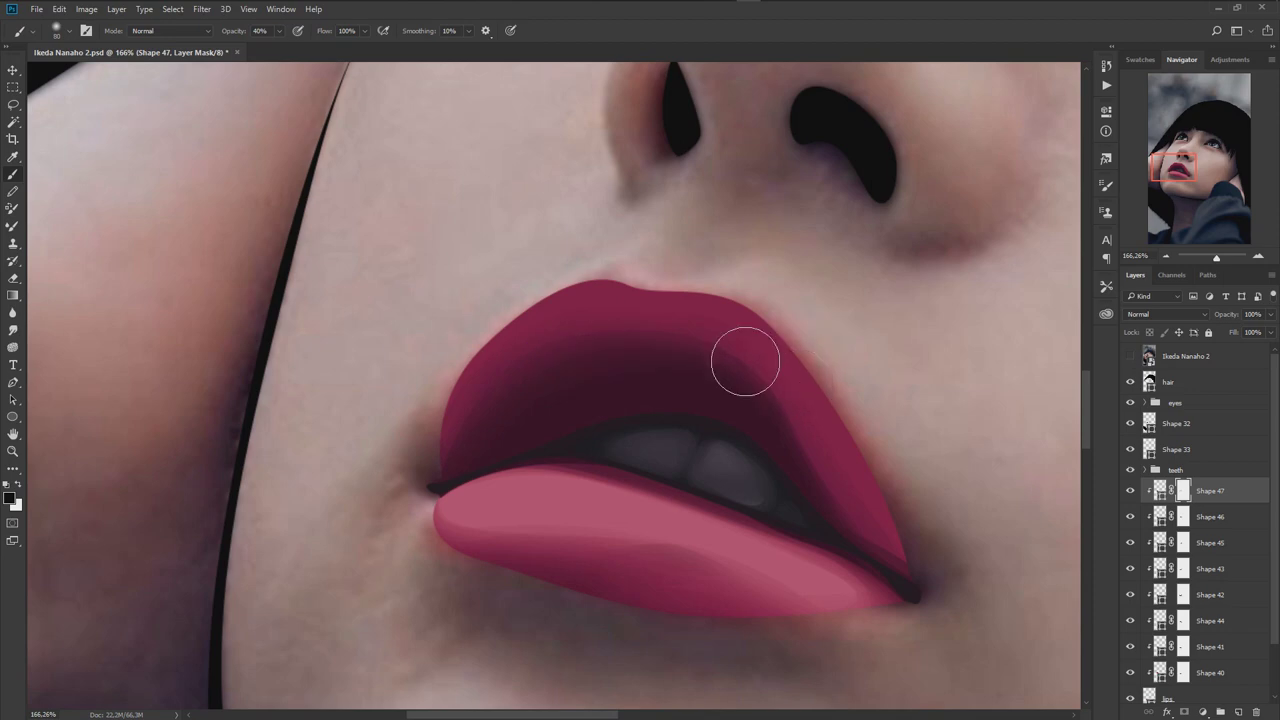
click(471, 404)
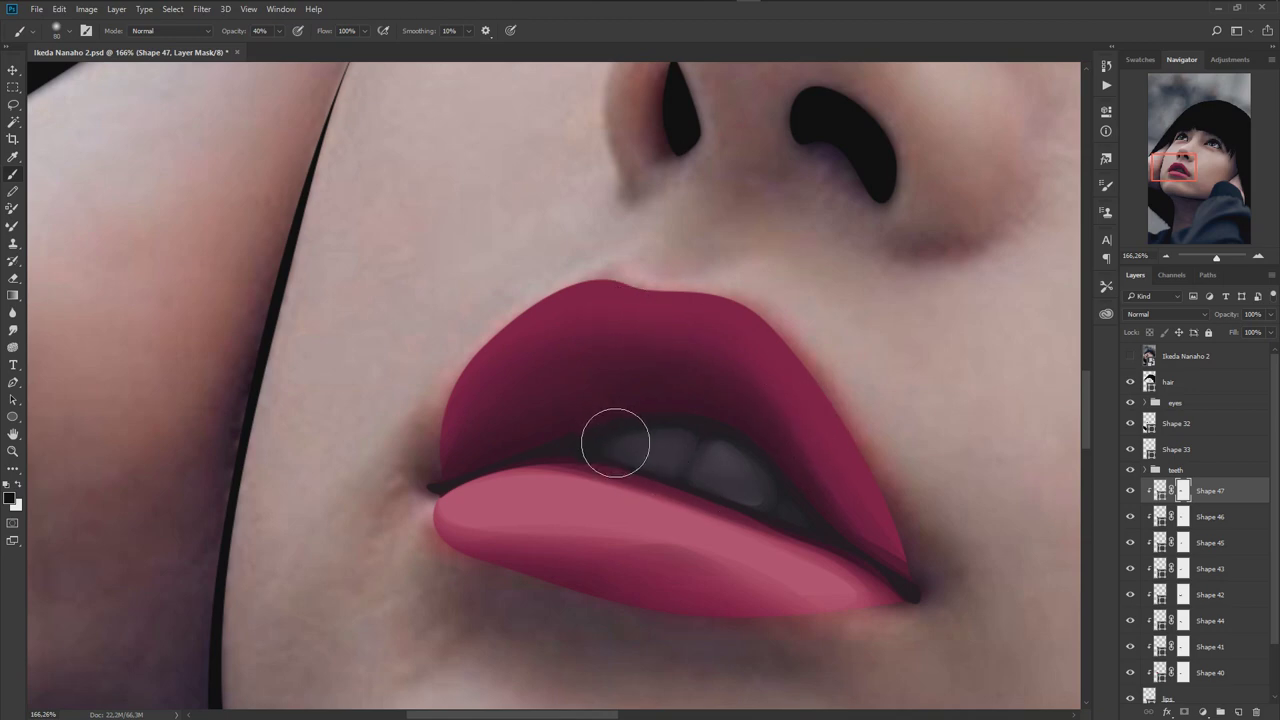
drag(511, 470, 546, 466)
- Step down through Shapes 46 and 45, save, and reselect Shape 47
scroll(905, 500, down, 1)
key(alt+bracketleft)
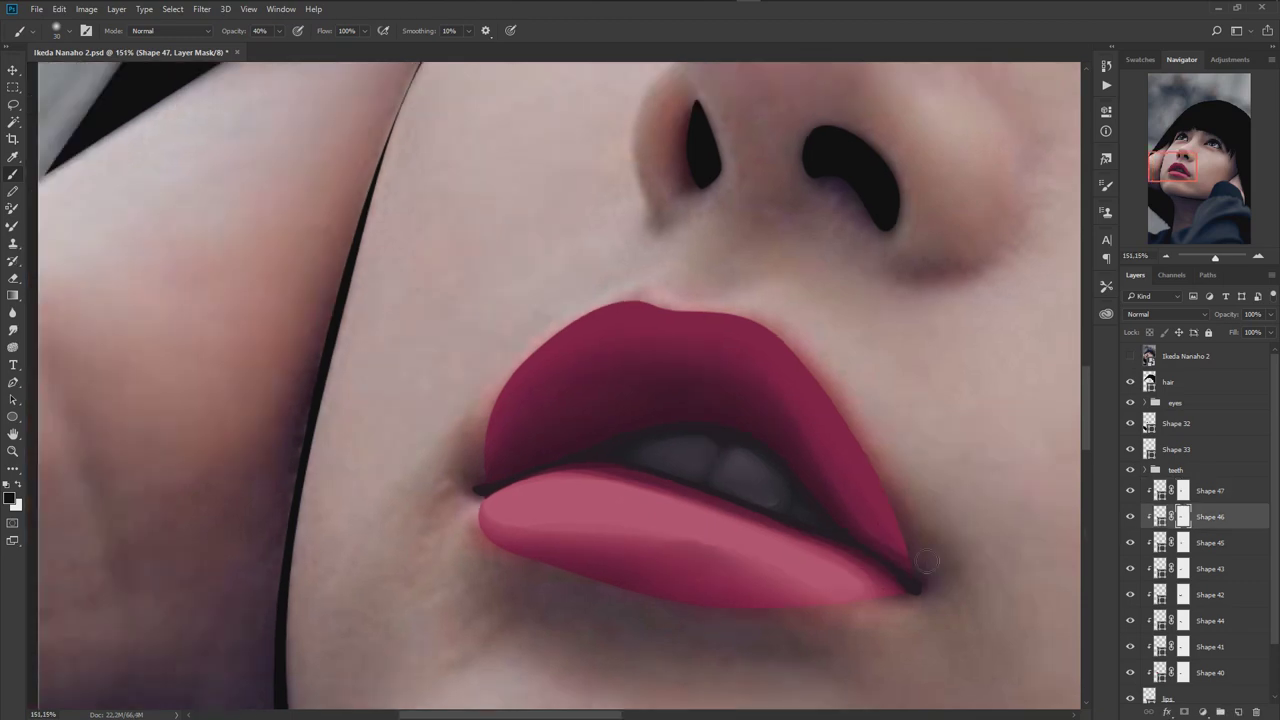
key(alt+bracketleft)
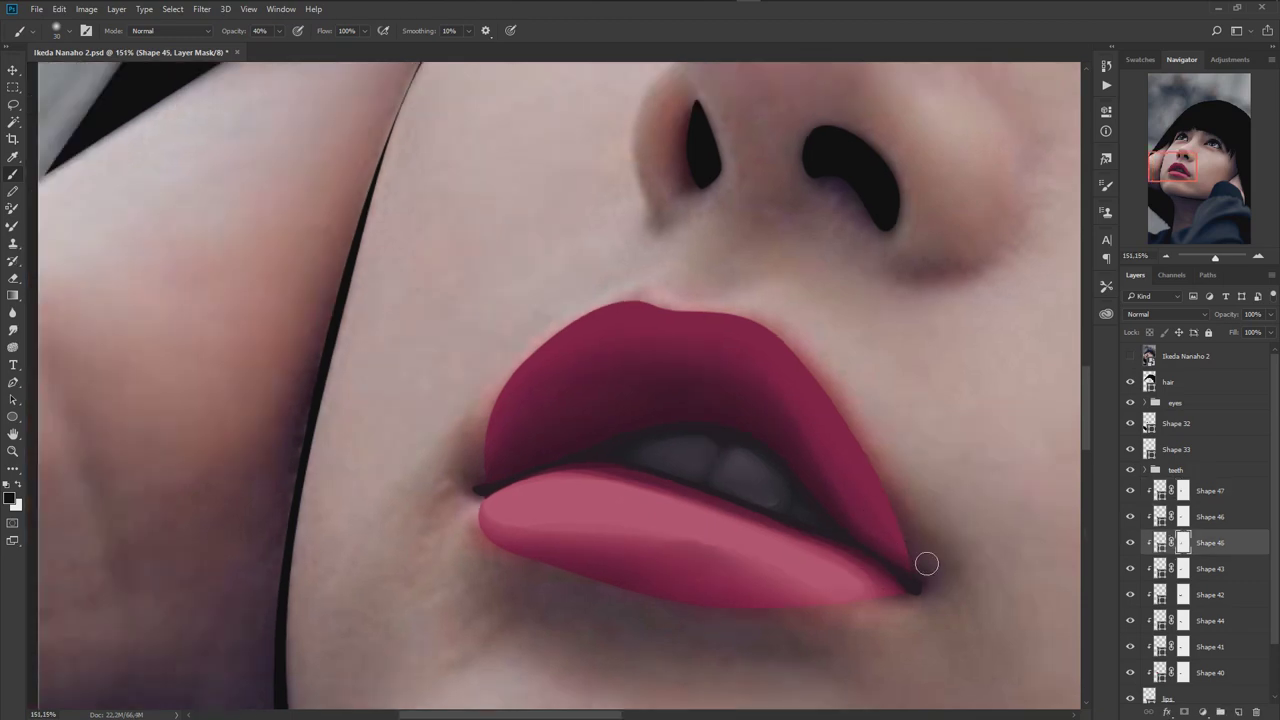
scroll(863, 457, down, 1)
scroll(863, 457, down, 1)
key(ctrl+s)
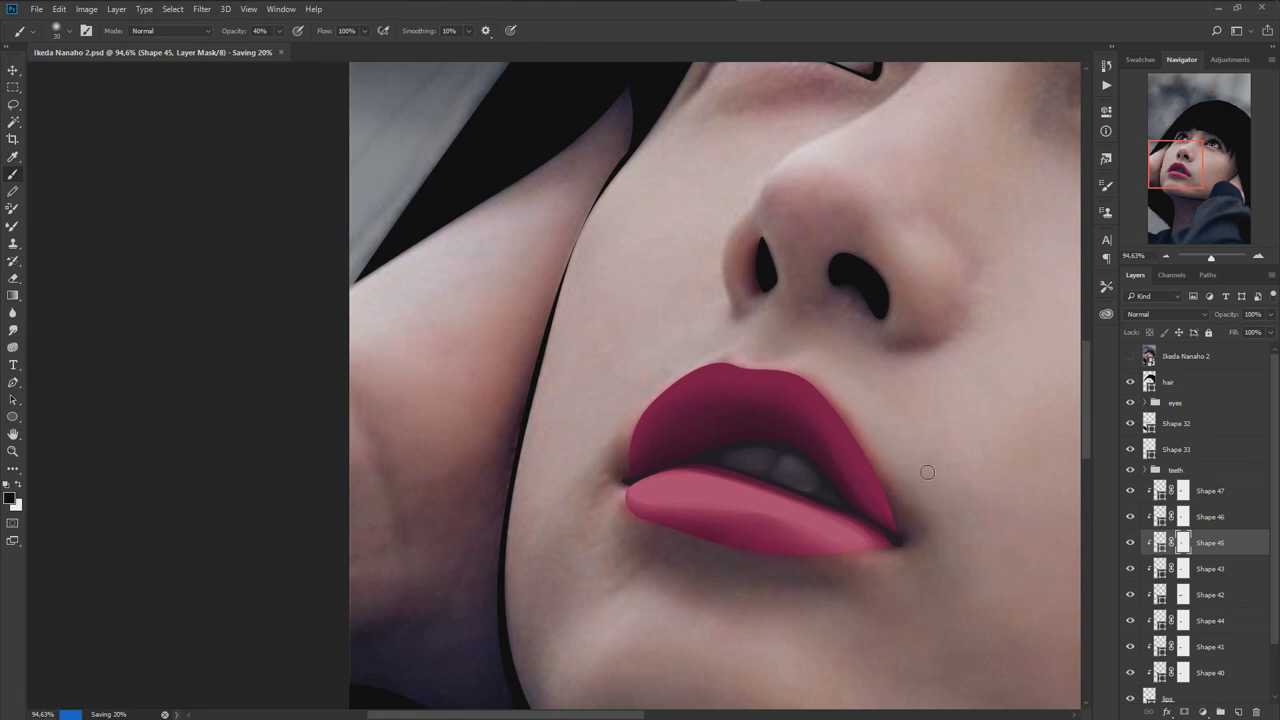
scroll(837, 468, up, 2)
click(1222, 491)
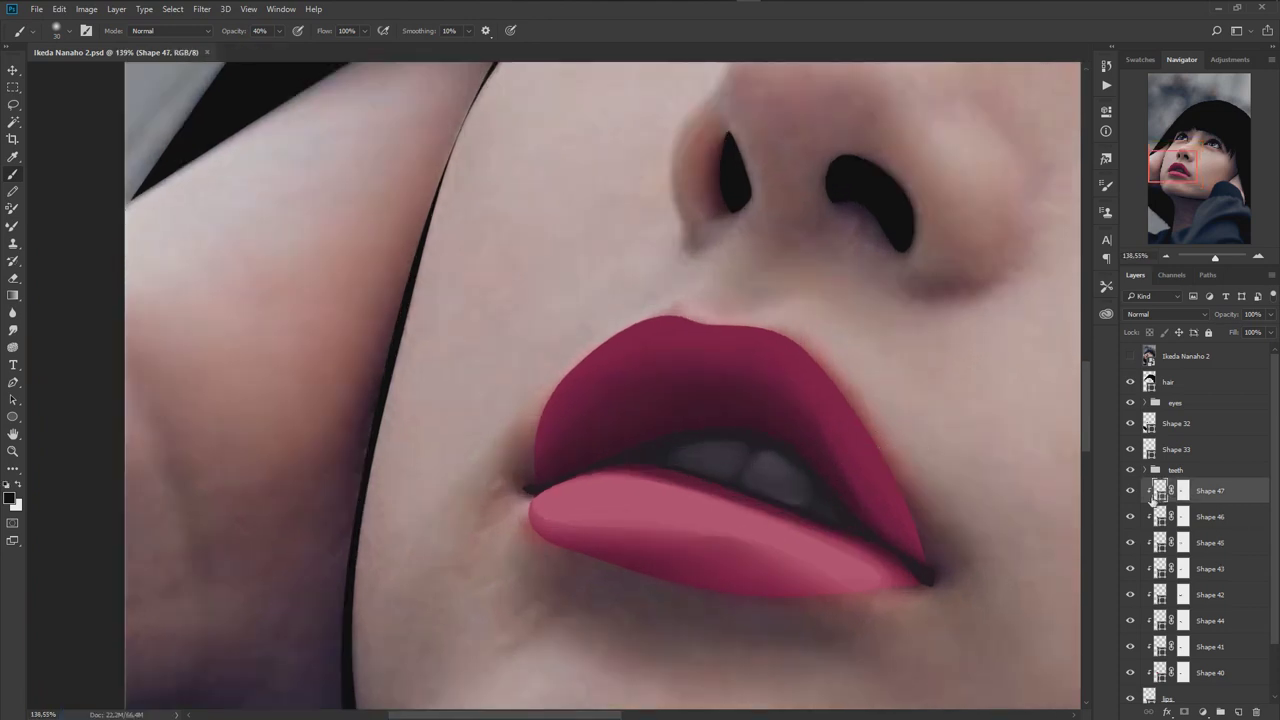
- Start Shape 48's outline at the left lip corner, curving over the upper lip
key(p)
click(1131, 356)
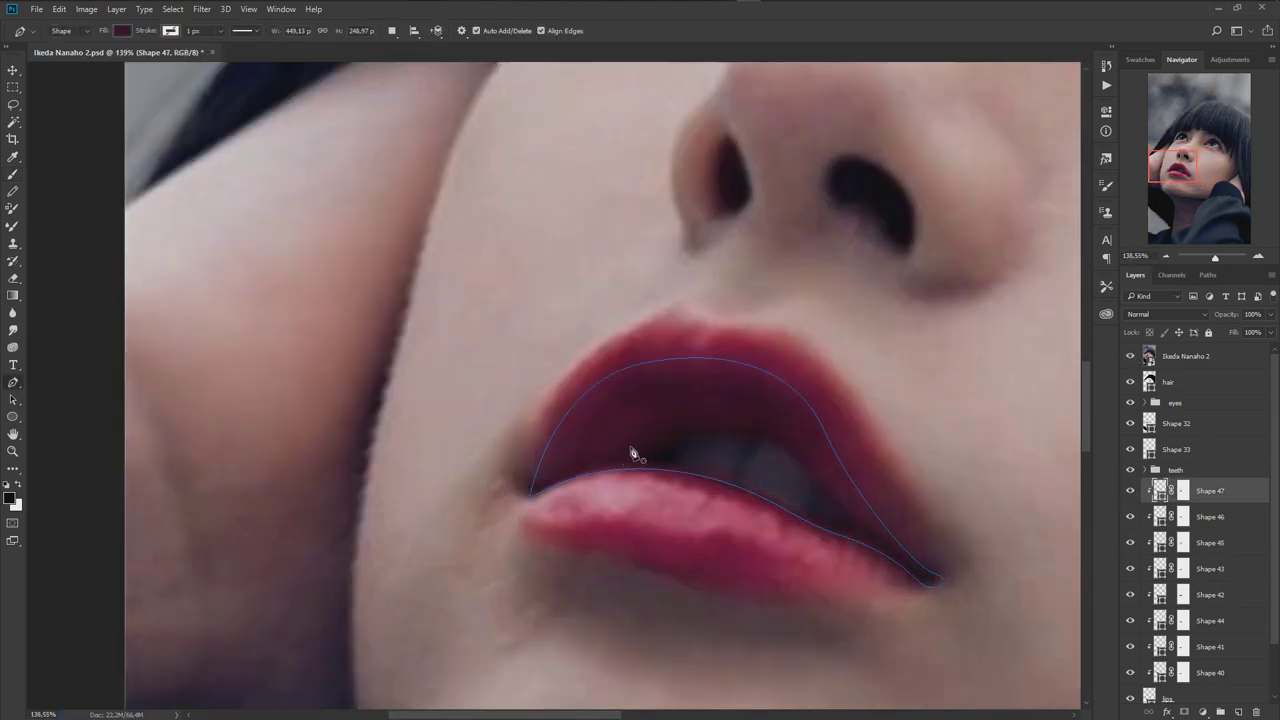
click(533, 491)
drag(605, 407, 621, 399)
key(ctrl+z)
drag(628, 385, 686, 371)
- Complete Shape 48 to the right corner and back along the lower lip edge
drag(790, 413, 831, 474)
drag(858, 519, 892, 536)
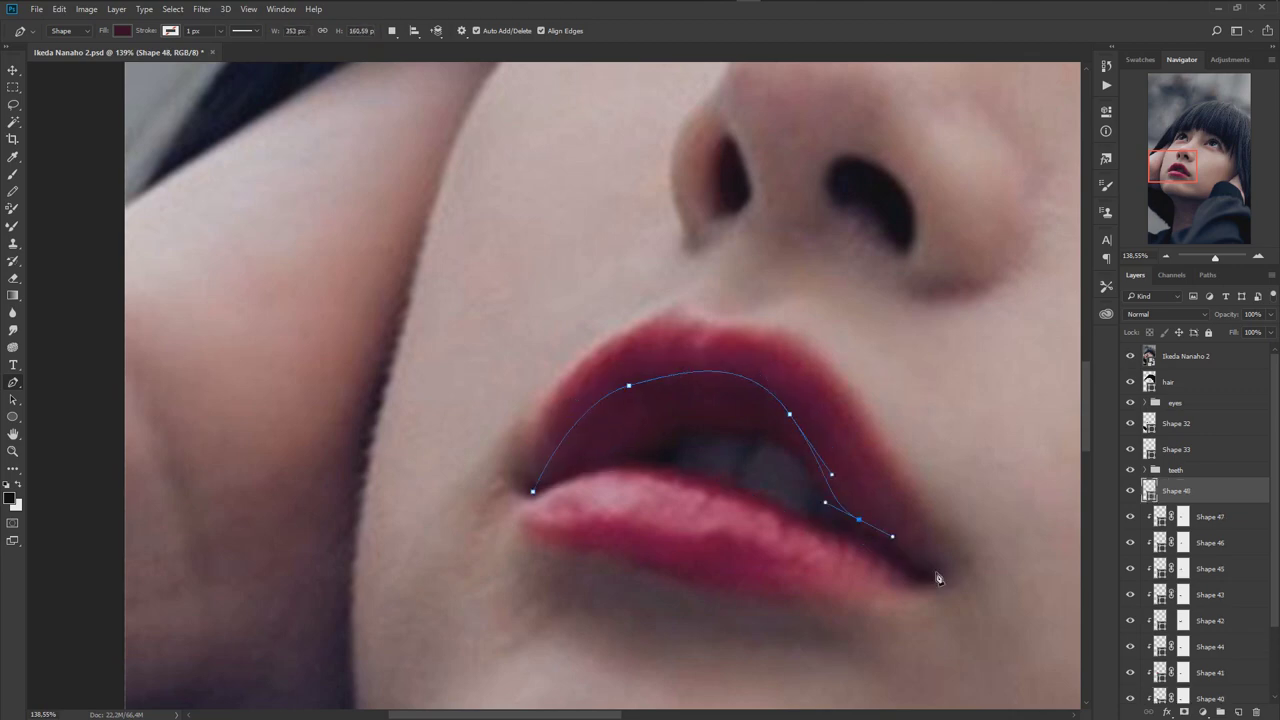
drag(931, 574, 937, 576)
drag(840, 534, 800, 524)
drag(639, 465, 588, 474)
click(532, 491)
- Clip Shape 48 to the lips below and fill it with #2c021a
alt+click(1172, 498)
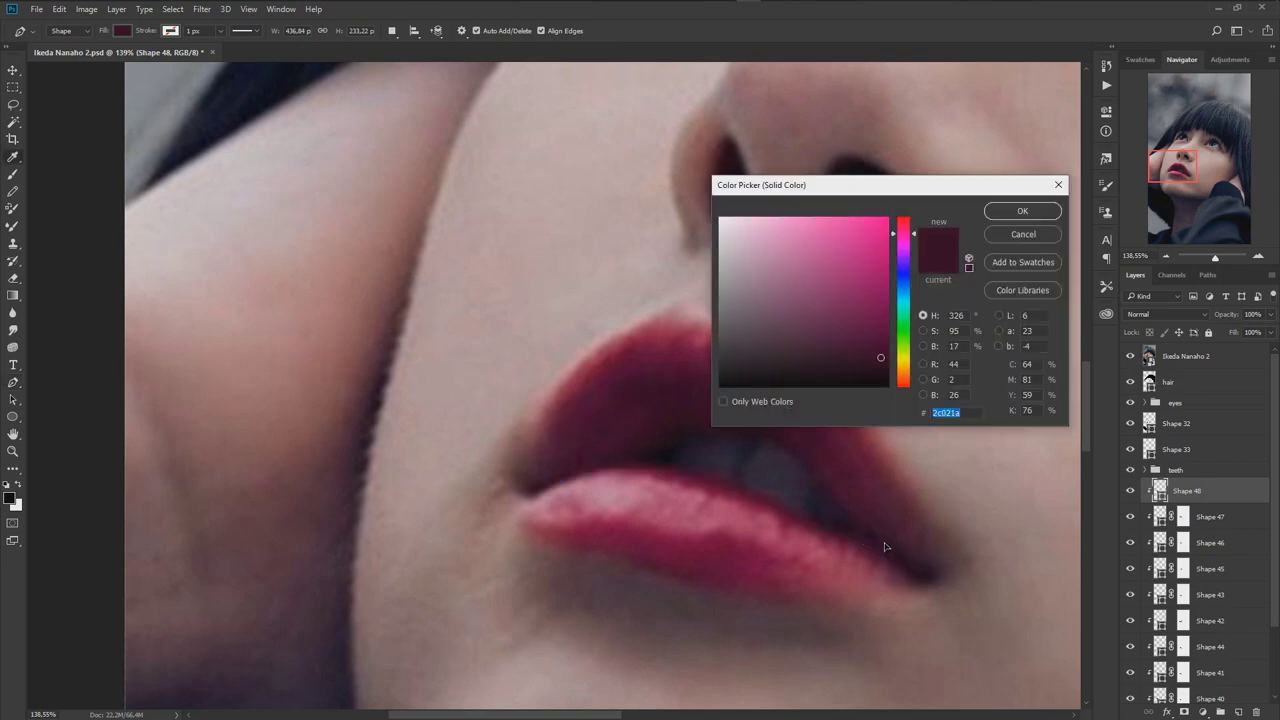
click(1021, 211)
click(1130, 356)
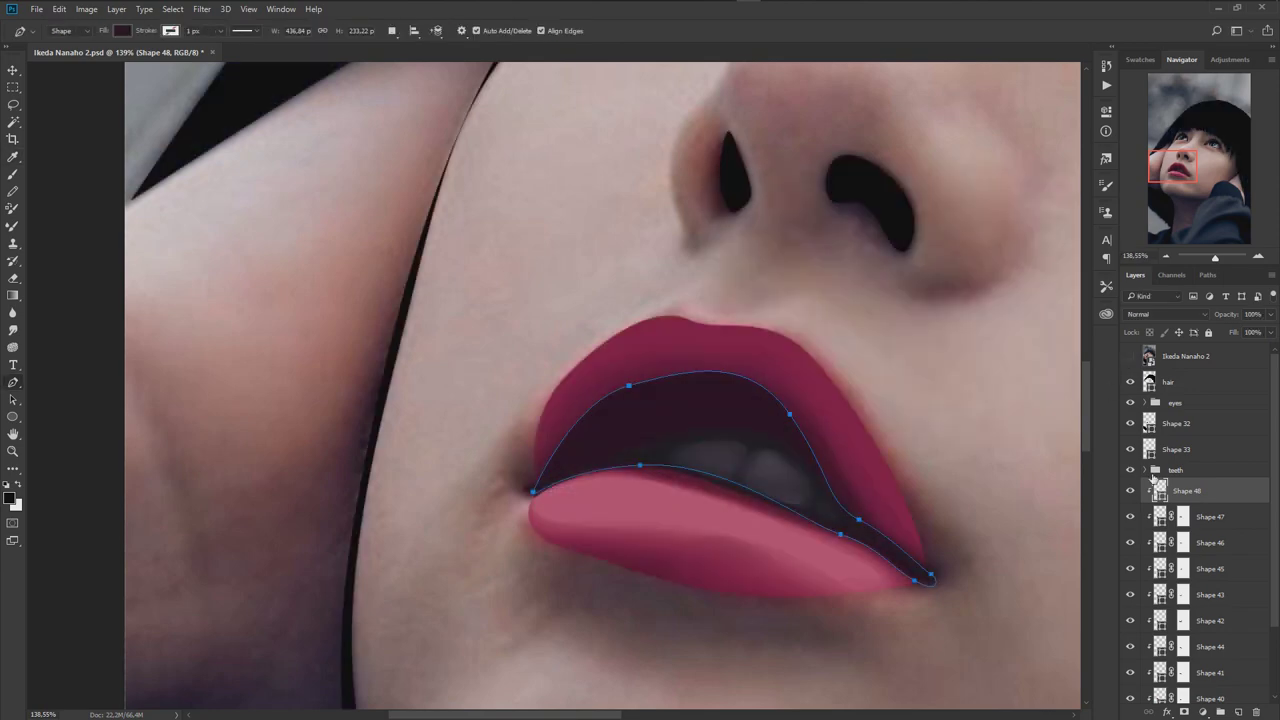
- Mask Shape 48 and blend its upper edge and lower-lip edge with a soft brush
click(1184, 712)
key(b)
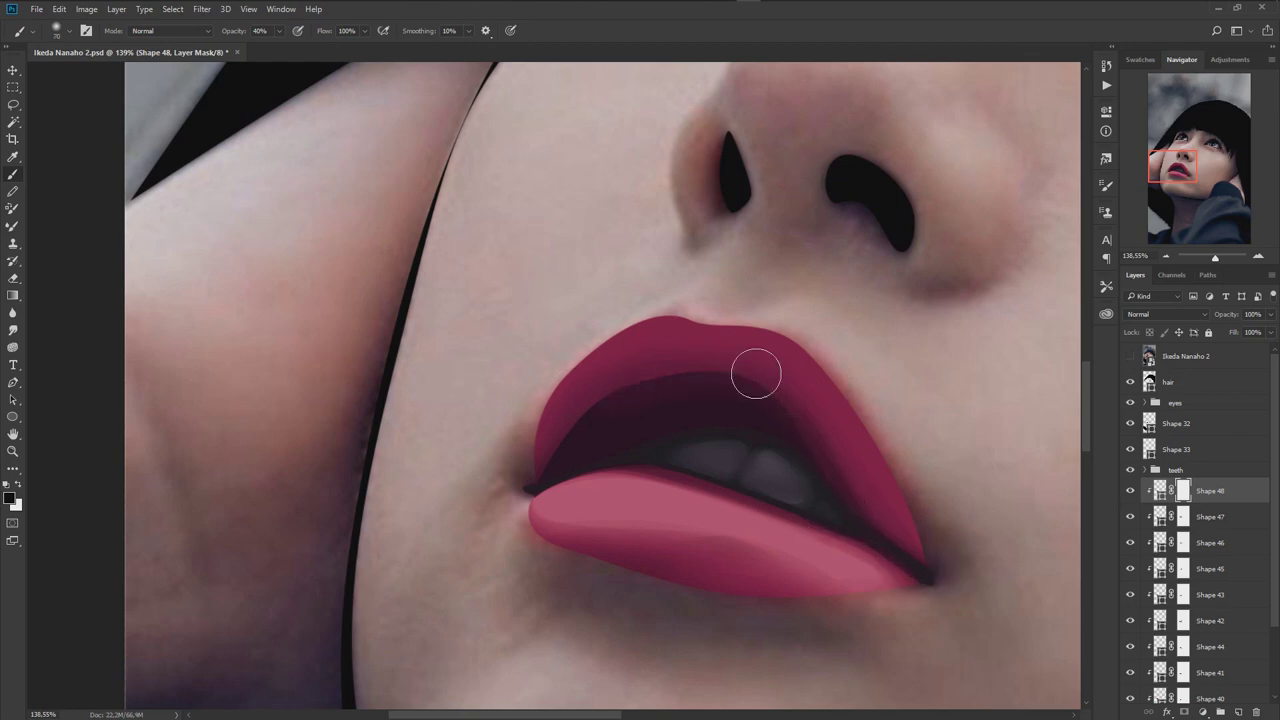
key(bracketright)
key(bracketright)
key(bracketright)
mouse_move(567, 430)
mouse_down()
mouse_move(659, 372)
mouse_move(563, 443)
mouse_up()
key(bracketleft)
drag(777, 394, 737, 379)
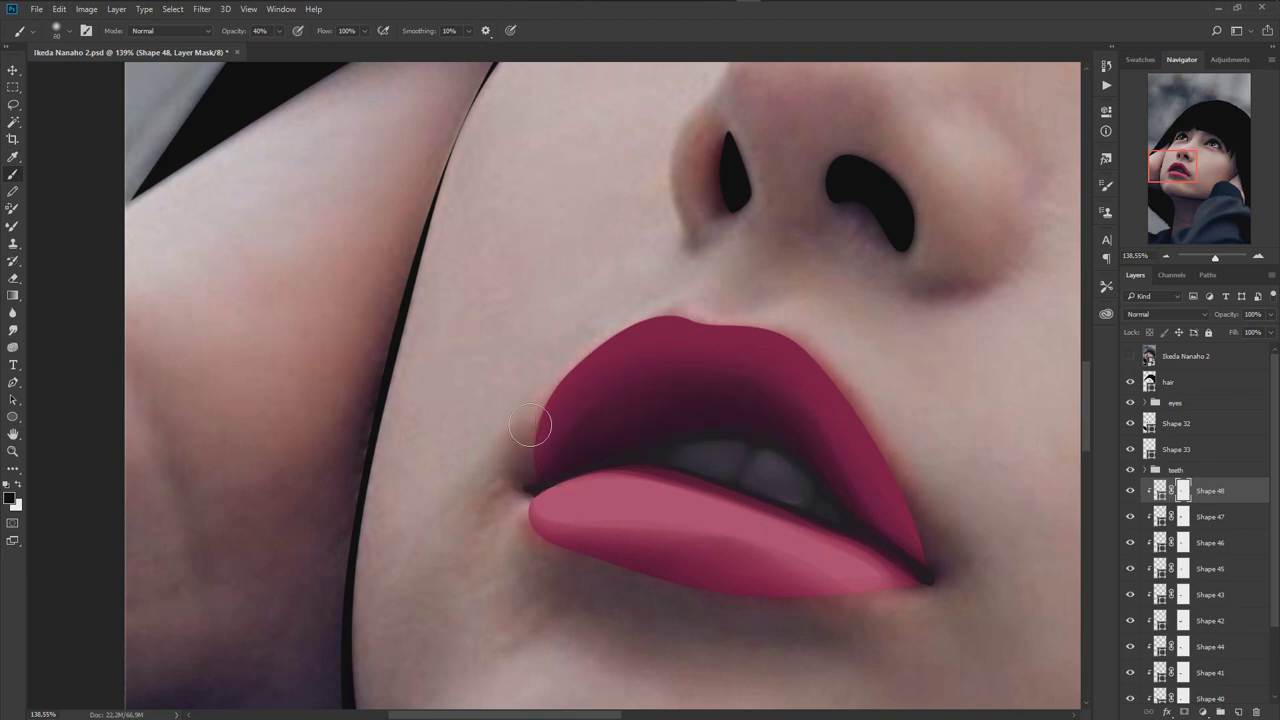
scroll(765, 515, up, 1)
drag(579, 387, 714, 371)
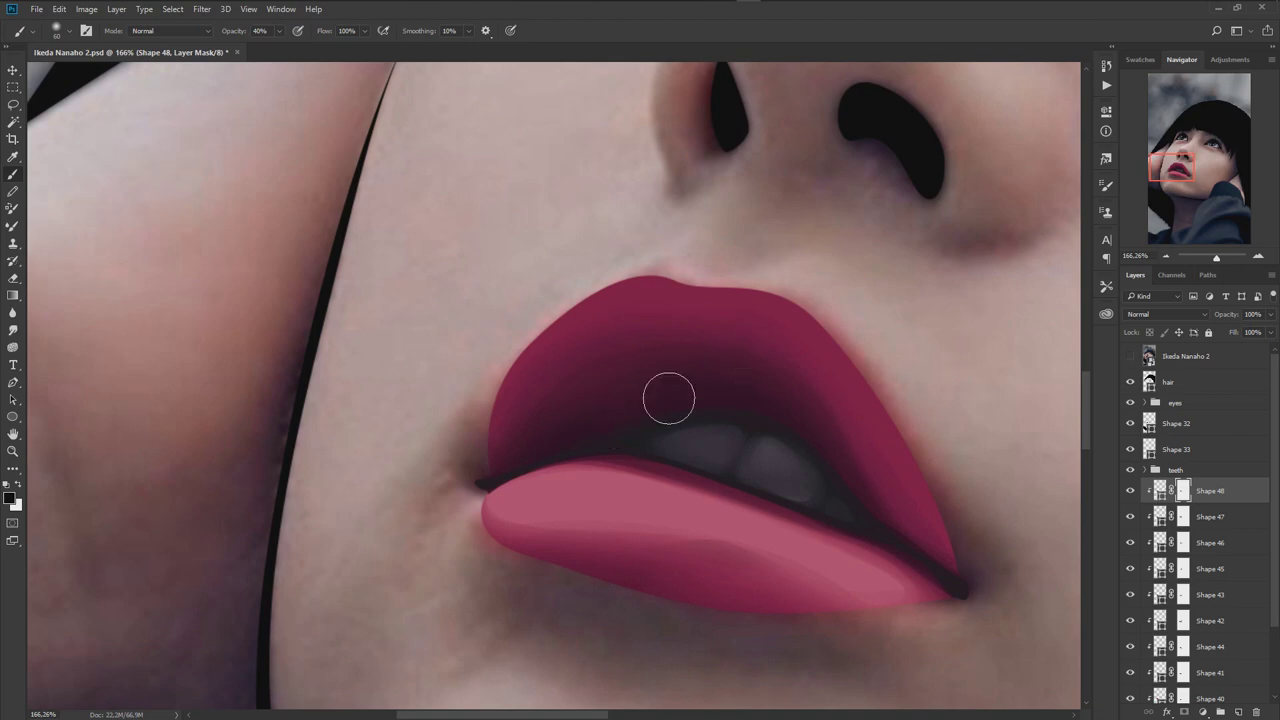
key(bracketleft)
key(bracketleft)
key(bracketleft)
drag(934, 594, 834, 558)
- Save the document and reselect Shape 48's vector shape
scroll(834, 494, down, 2)
scroll(834, 494, down, 3)
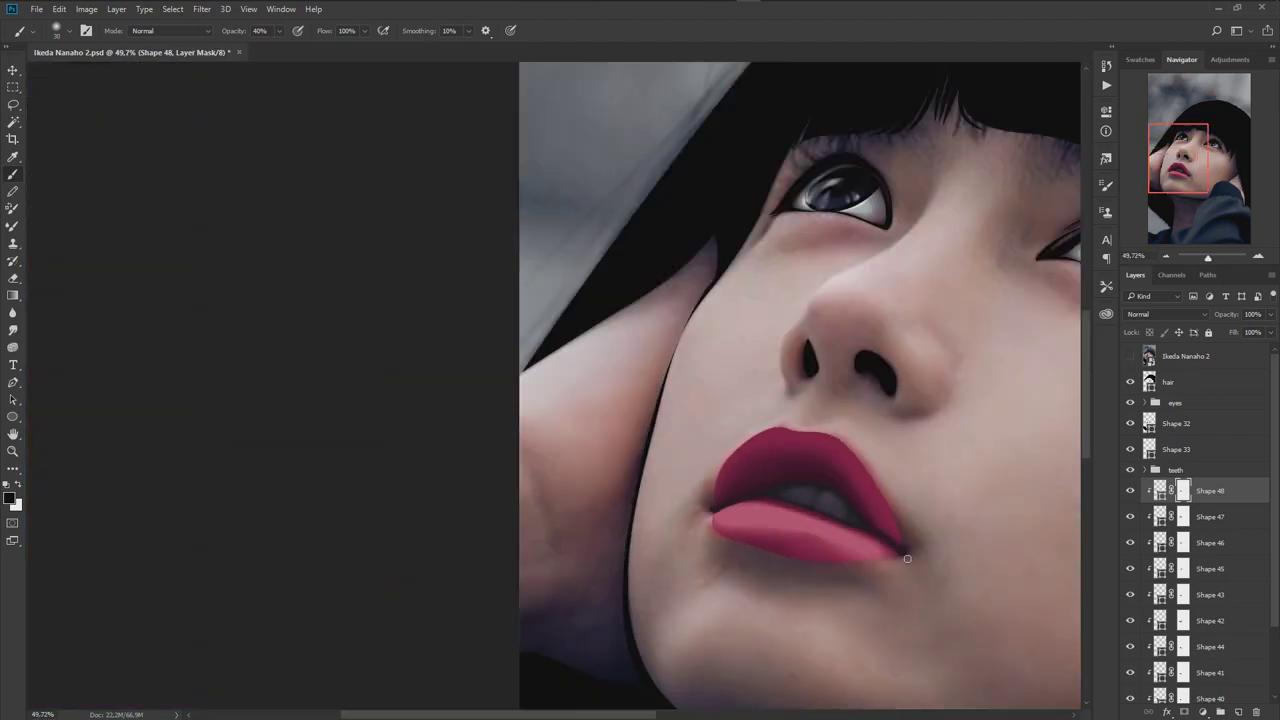
scroll(831, 486, up, 2)
scroll(790, 480, up, 2)
scroll(790, 480, up, 3)
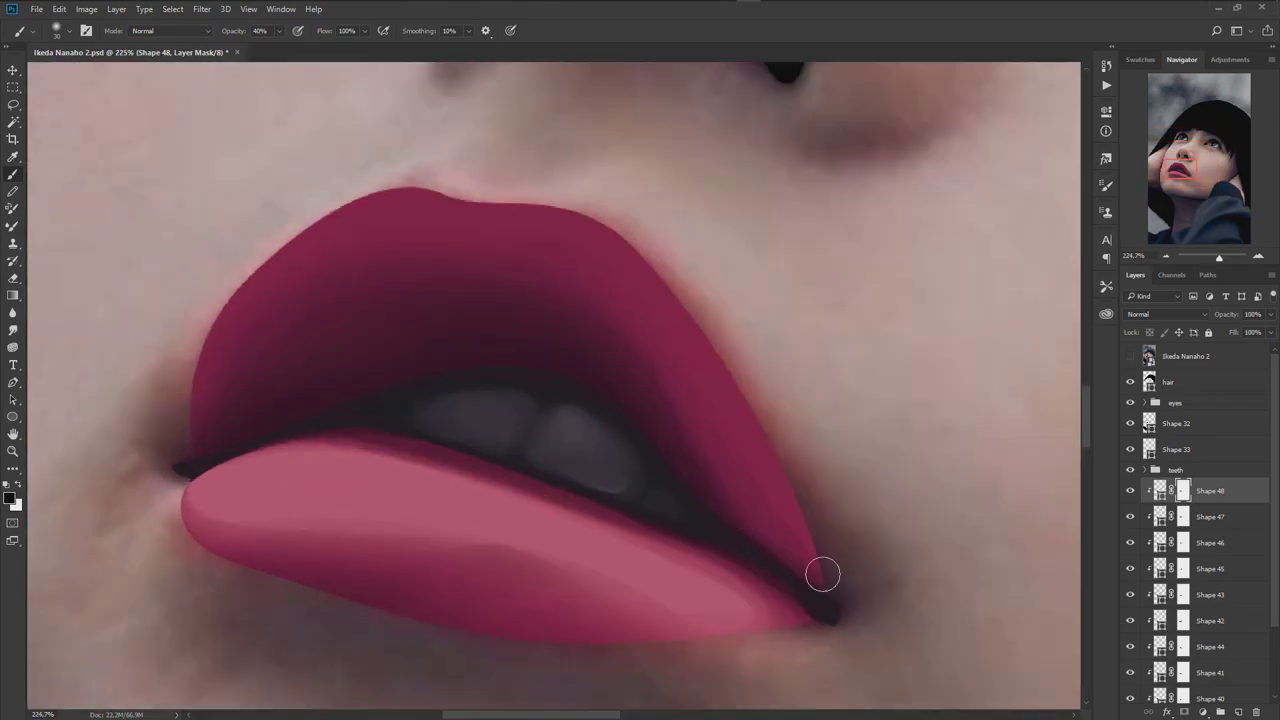
key(ctrl+s)
scroll(836, 437, down, 2)
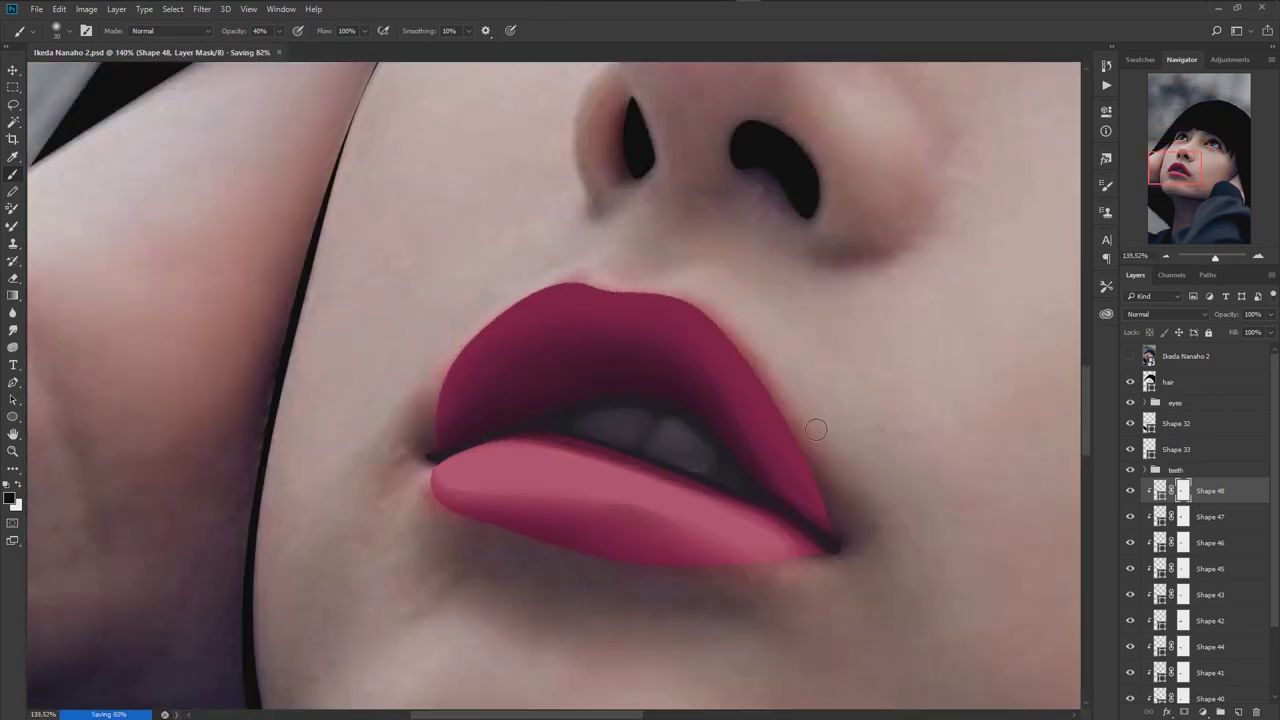
scroll(816, 429, up, 1)
click(1160, 490)
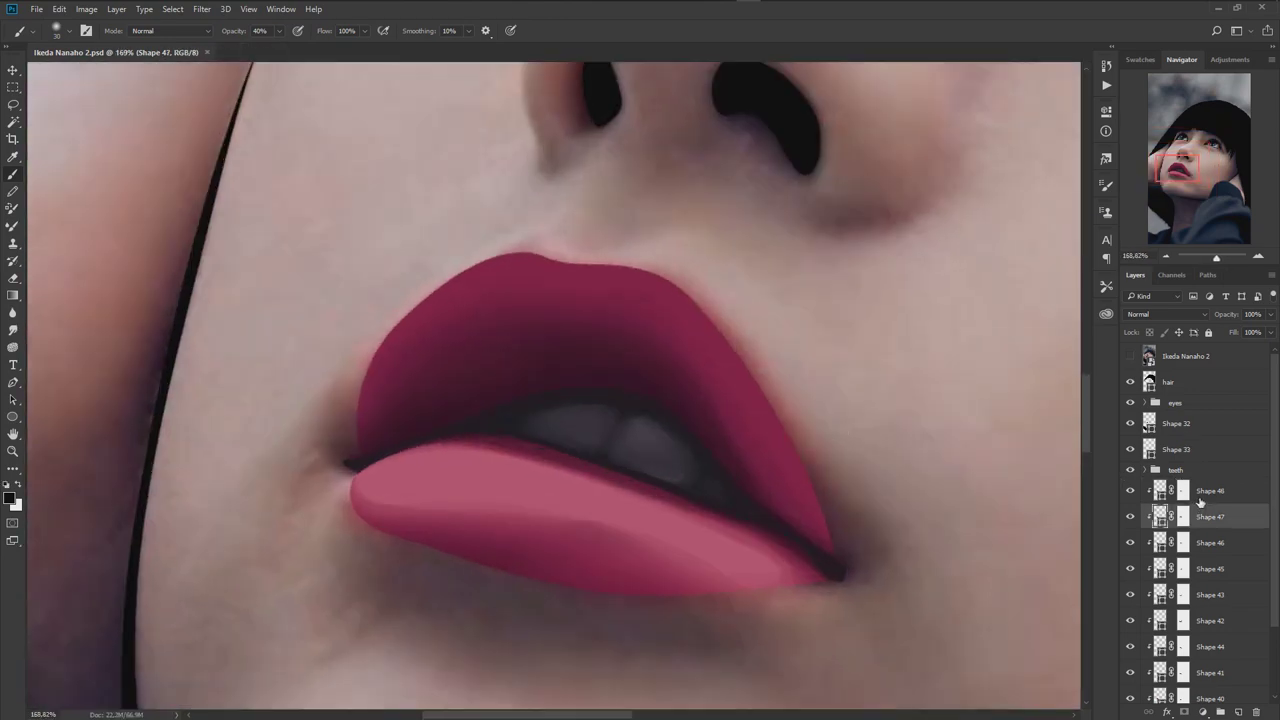
- Draw Shape 49 over the upper part of the lower lip and clip it to the lip layer
key(p)
drag(721, 491, 771, 434)
click(1131, 356)
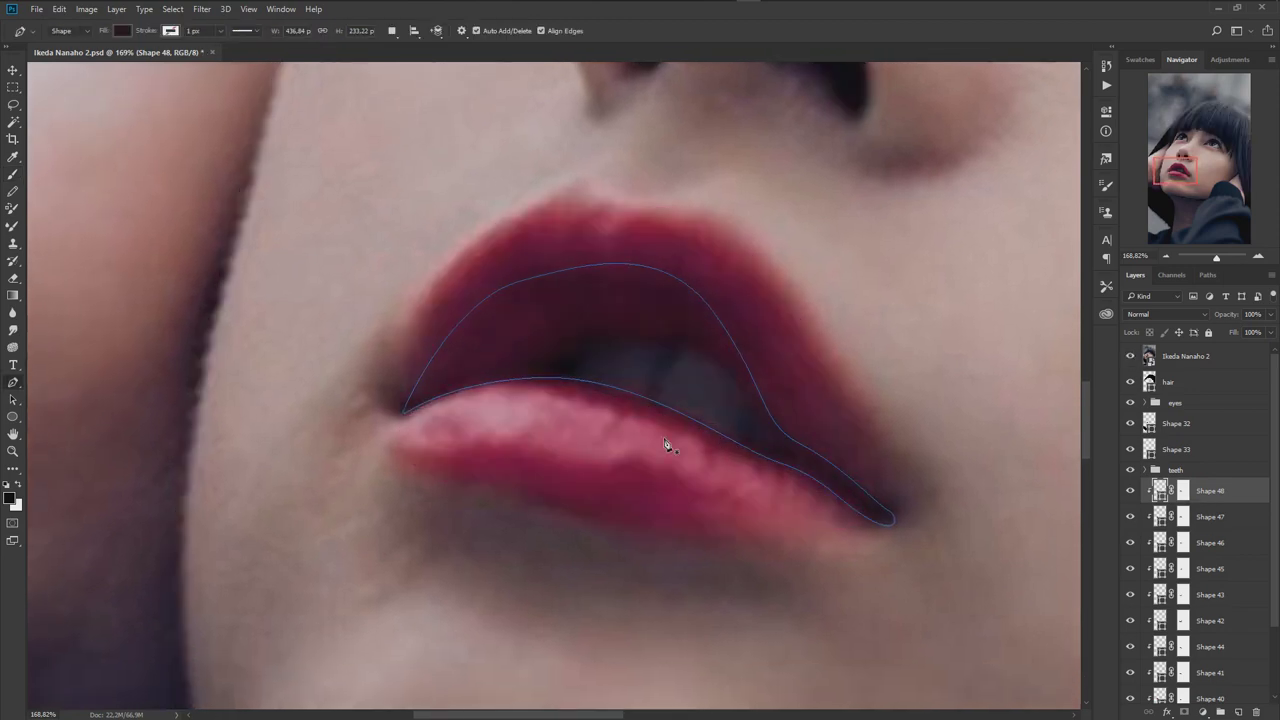
scroll(424, 434, up, 1)
drag(385, 423, 409, 404)
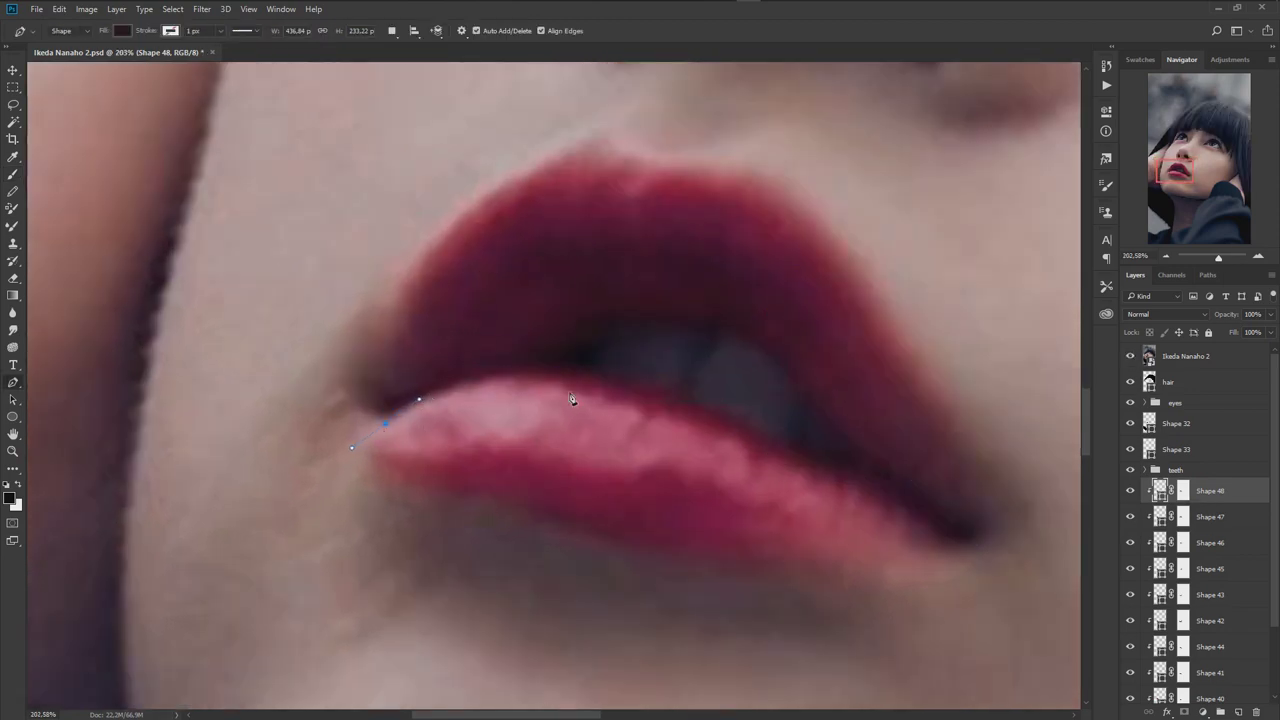
drag(578, 393, 678, 418)
drag(827, 531, 786, 509)
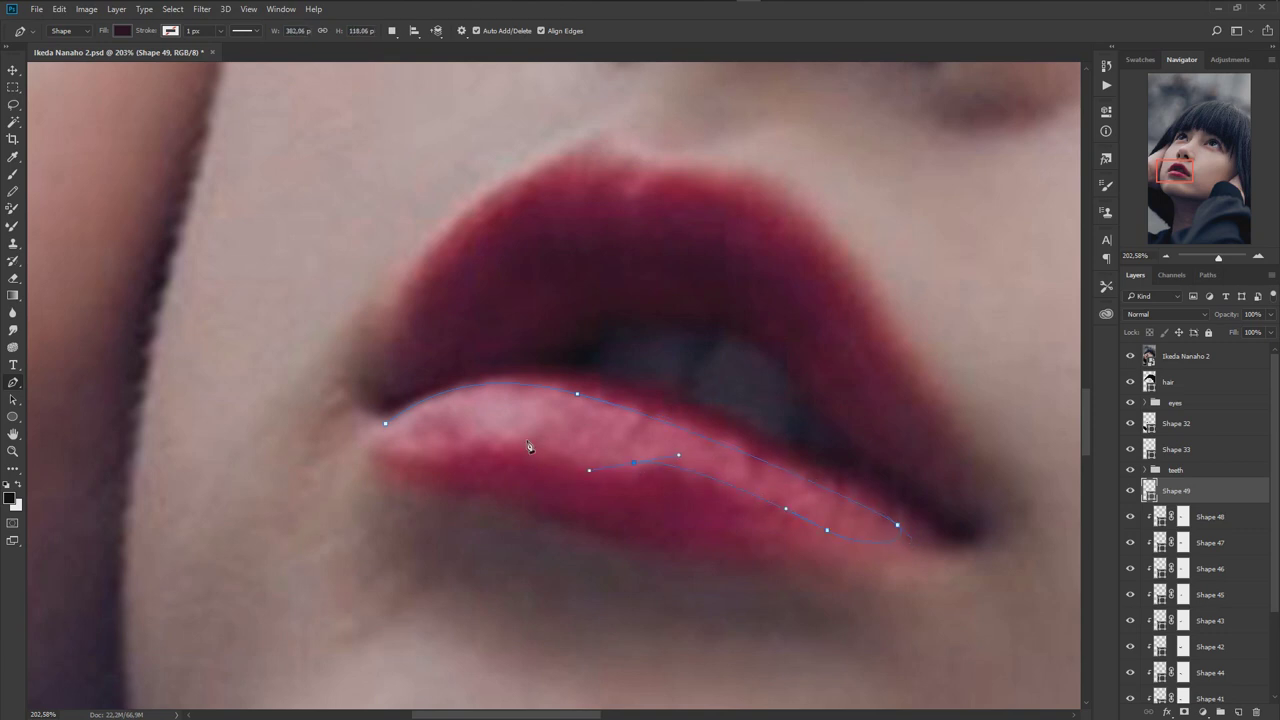
drag(385, 424, 410, 388)
alt+click(1168, 497)
- Fill Shape 49 with pink sampled from the lip, soften it with a layer mask, and save
click(629, 424)
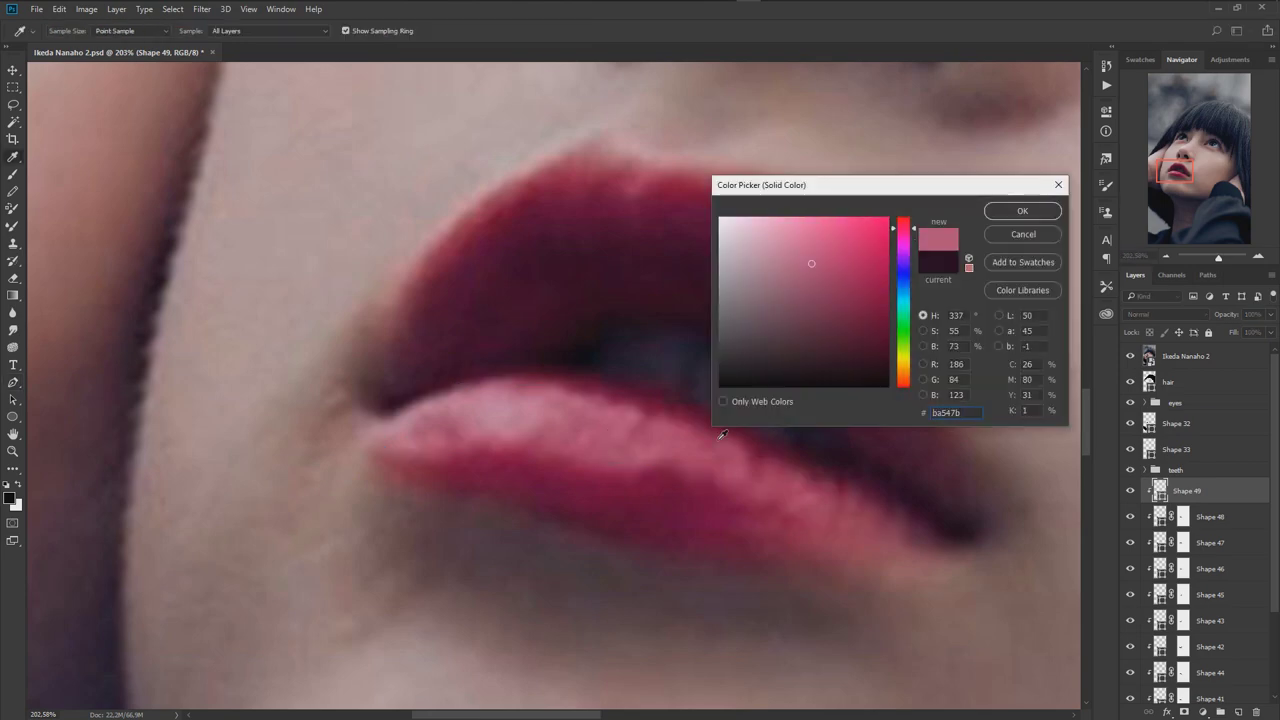
click(1006, 209)
click(1131, 356)
click(1184, 710)
key(b)
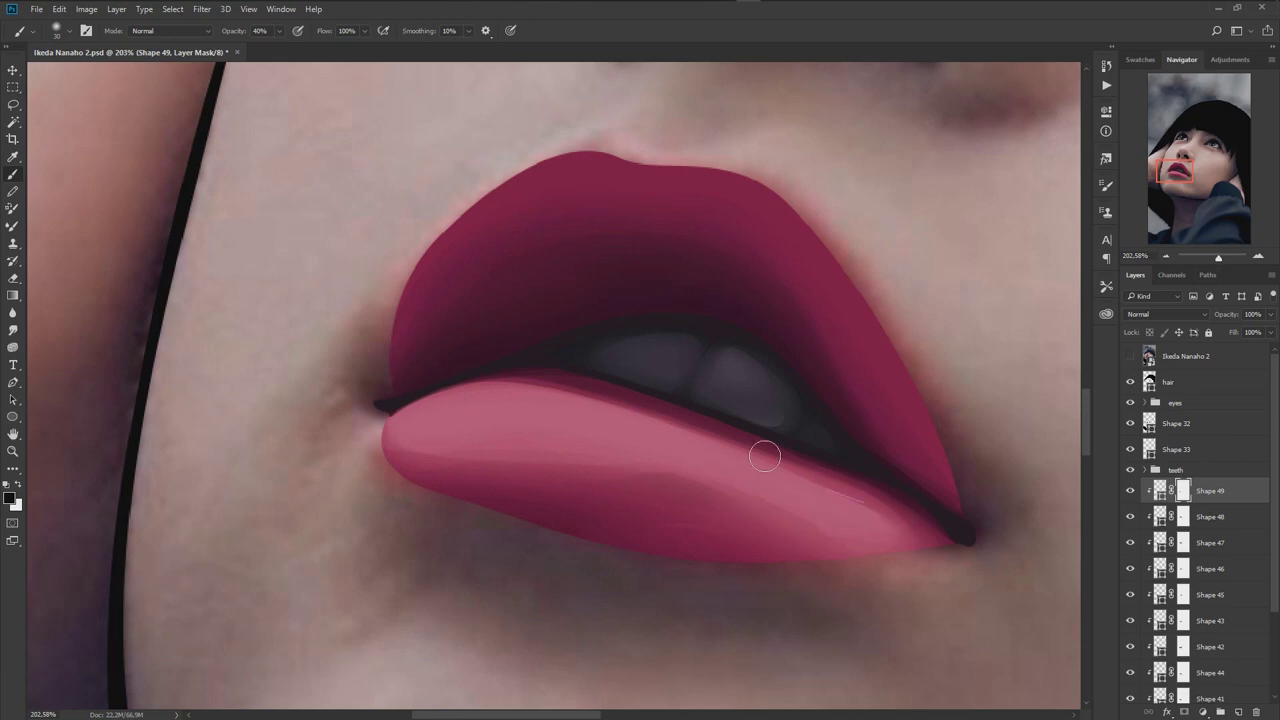
scroll(686, 449, down, 3)
key(ctrl+s)
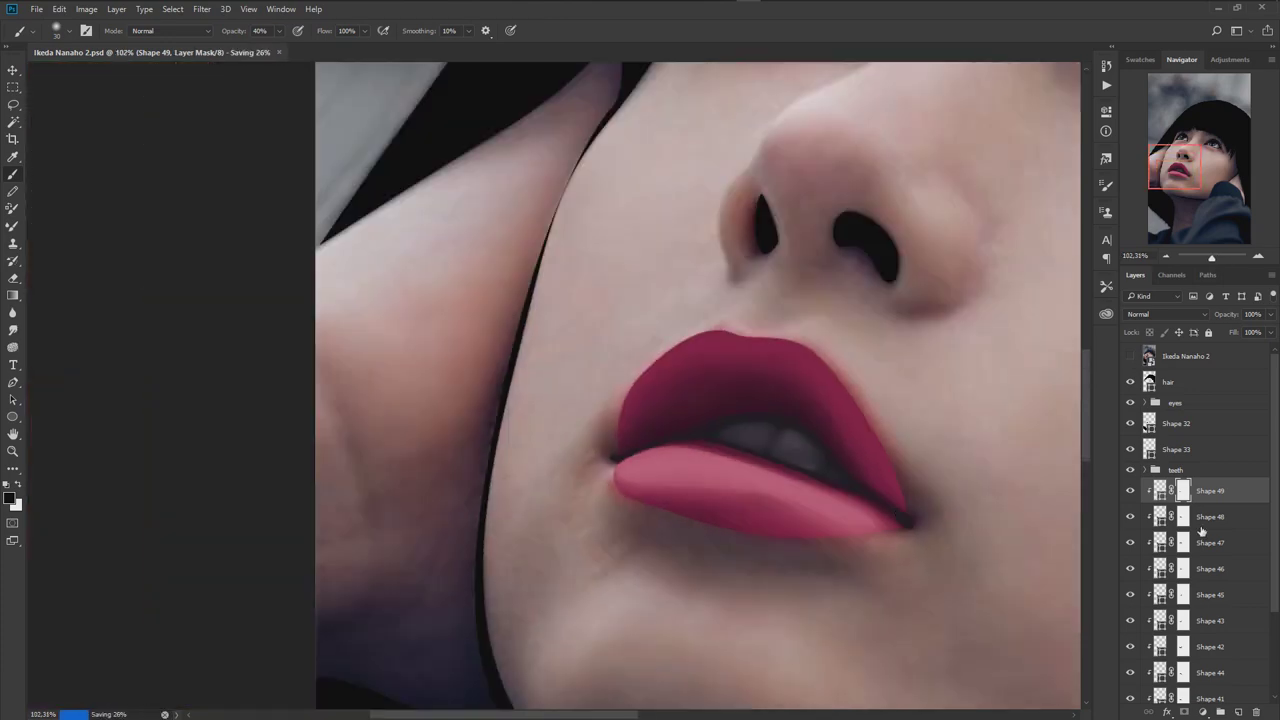
click(1130, 356)
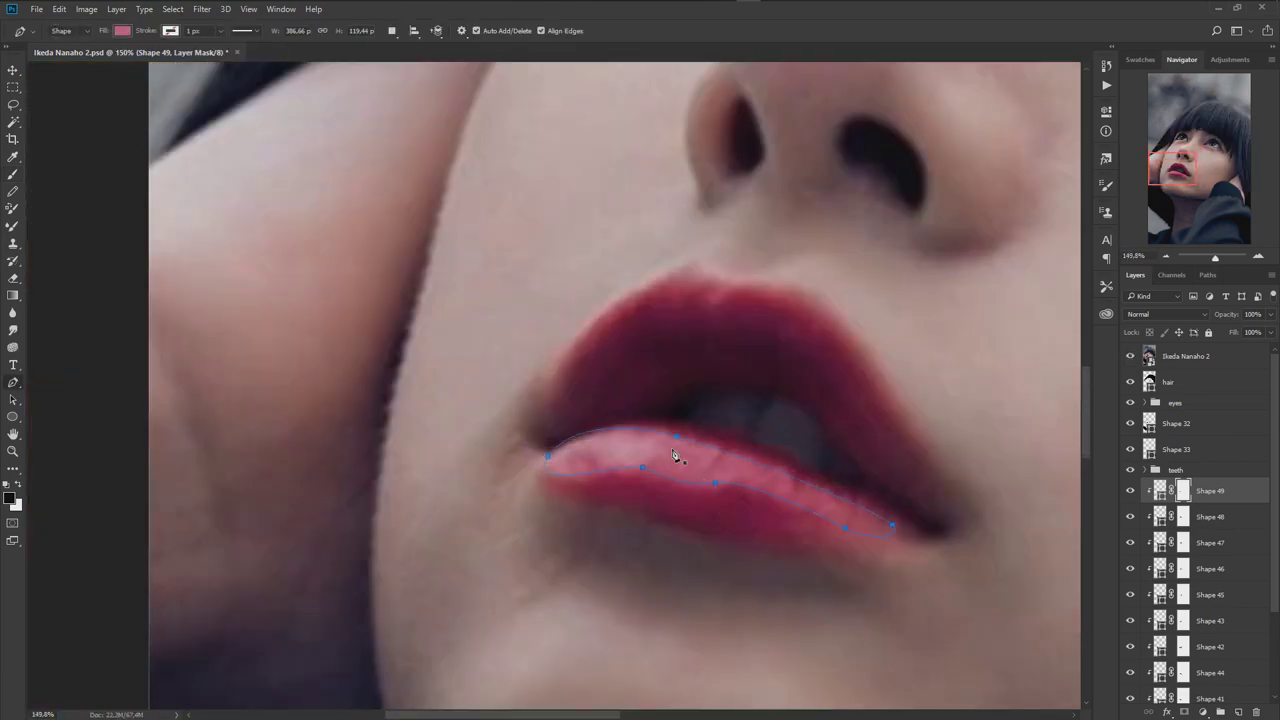
- Outline several glints on the lower lip and one on the upper lip, combined into Shape 50
scroll(675, 456, up, 3)
click(559, 422)
click(525, 449)
click(403, 33)
click(418, 57)
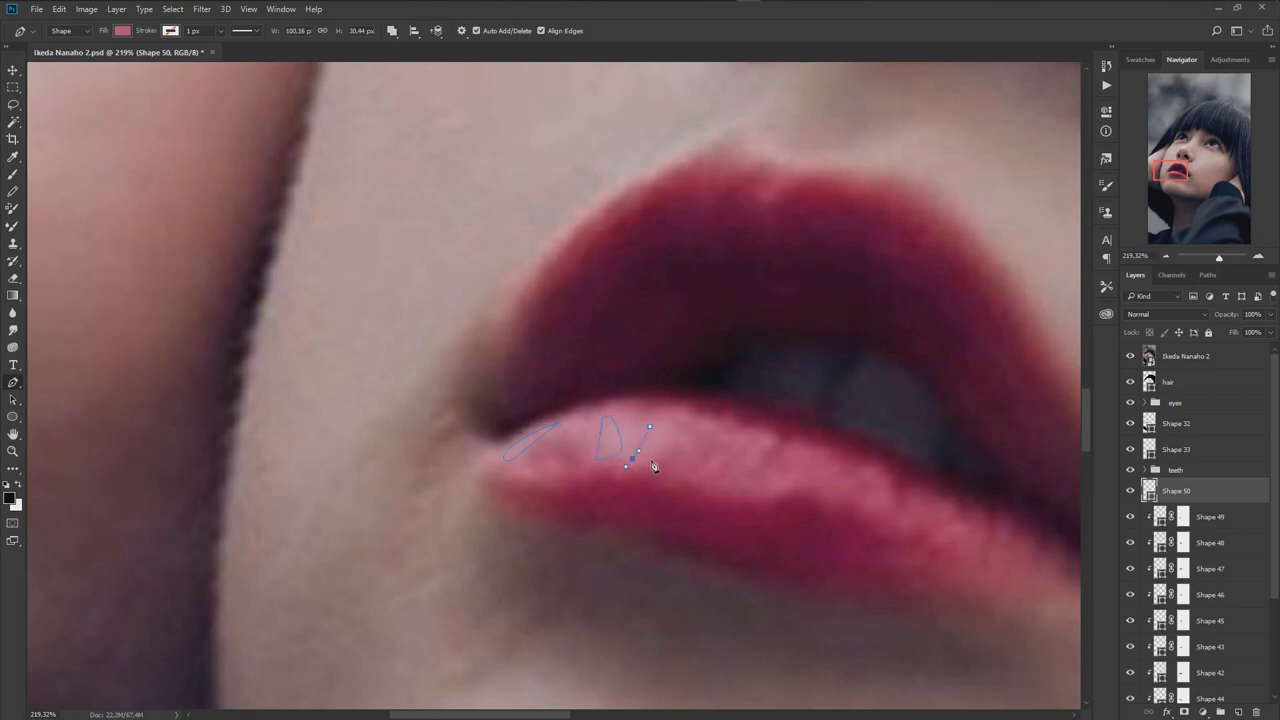
drag(735, 479, 662, 436)
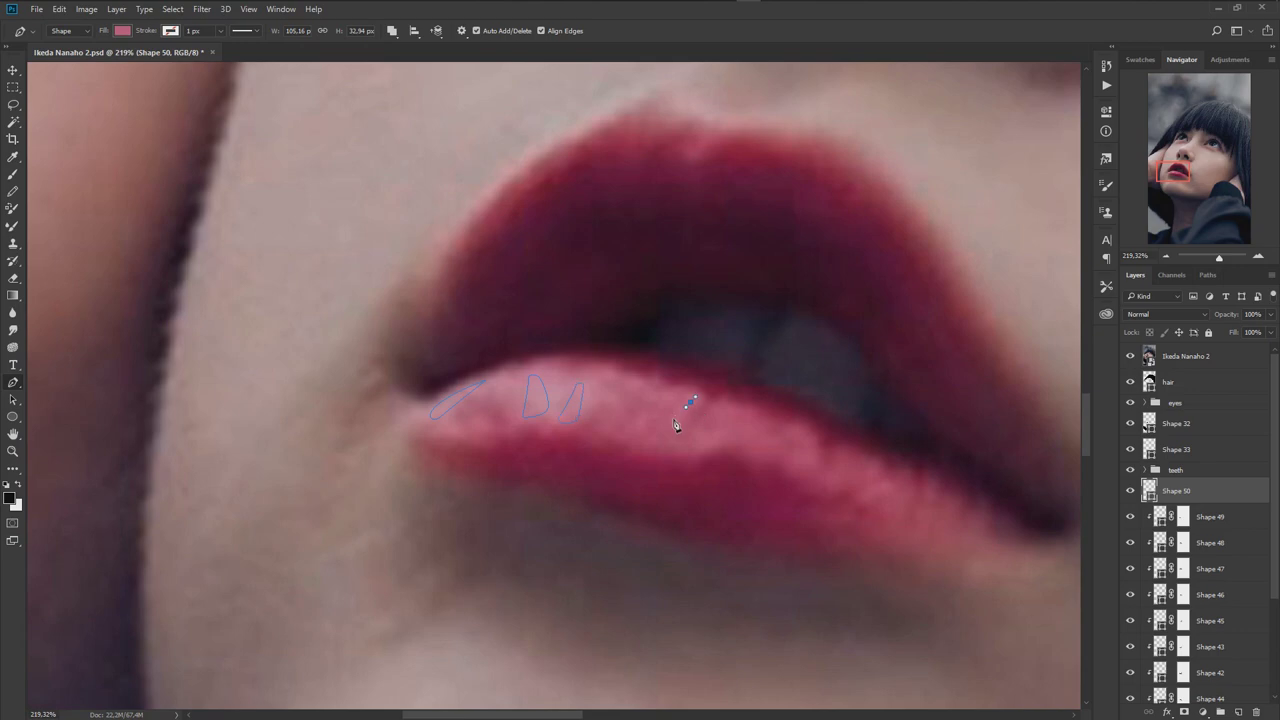
scroll(695, 438, down, 3)
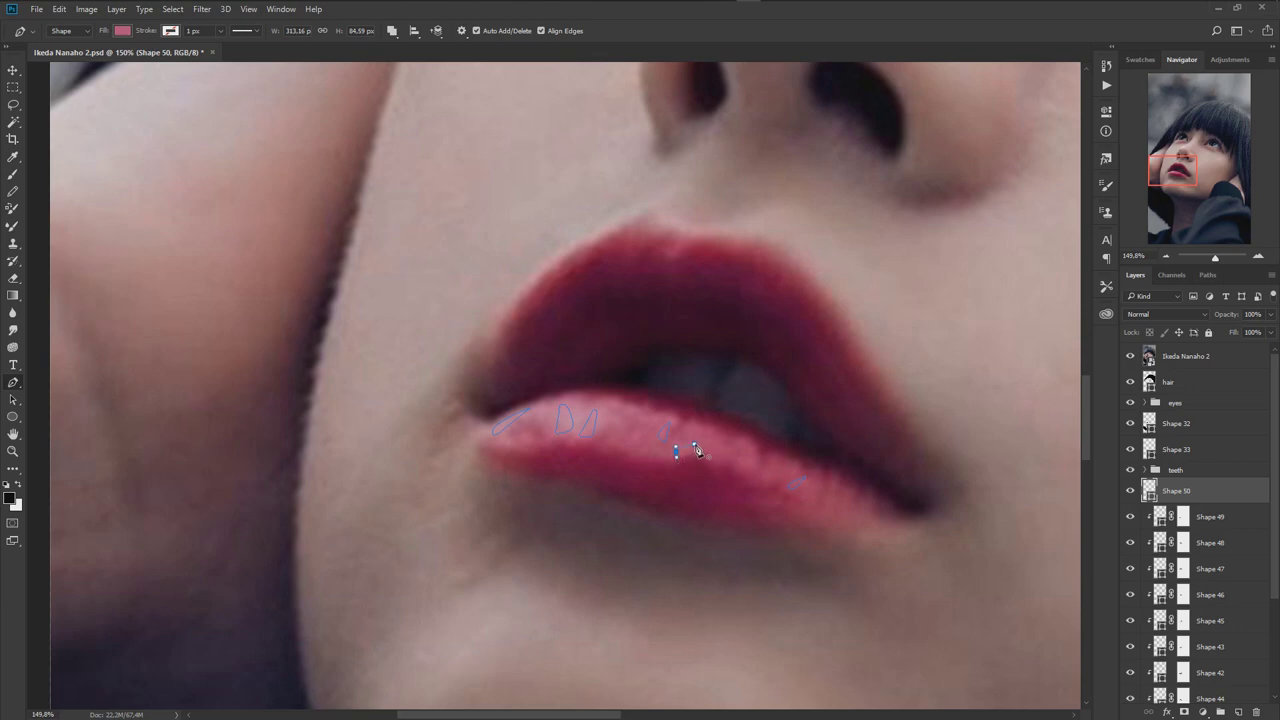
scroll(676, 468, up, 3)
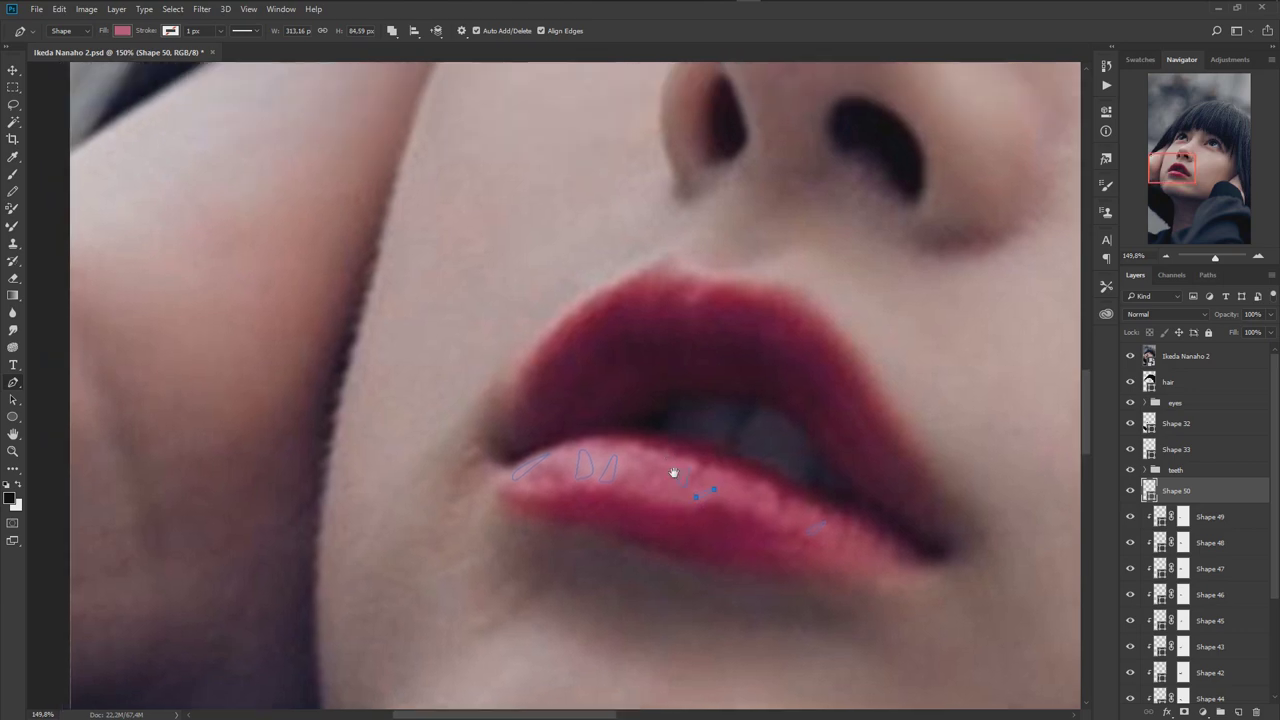
scroll(683, 425, up, 3)
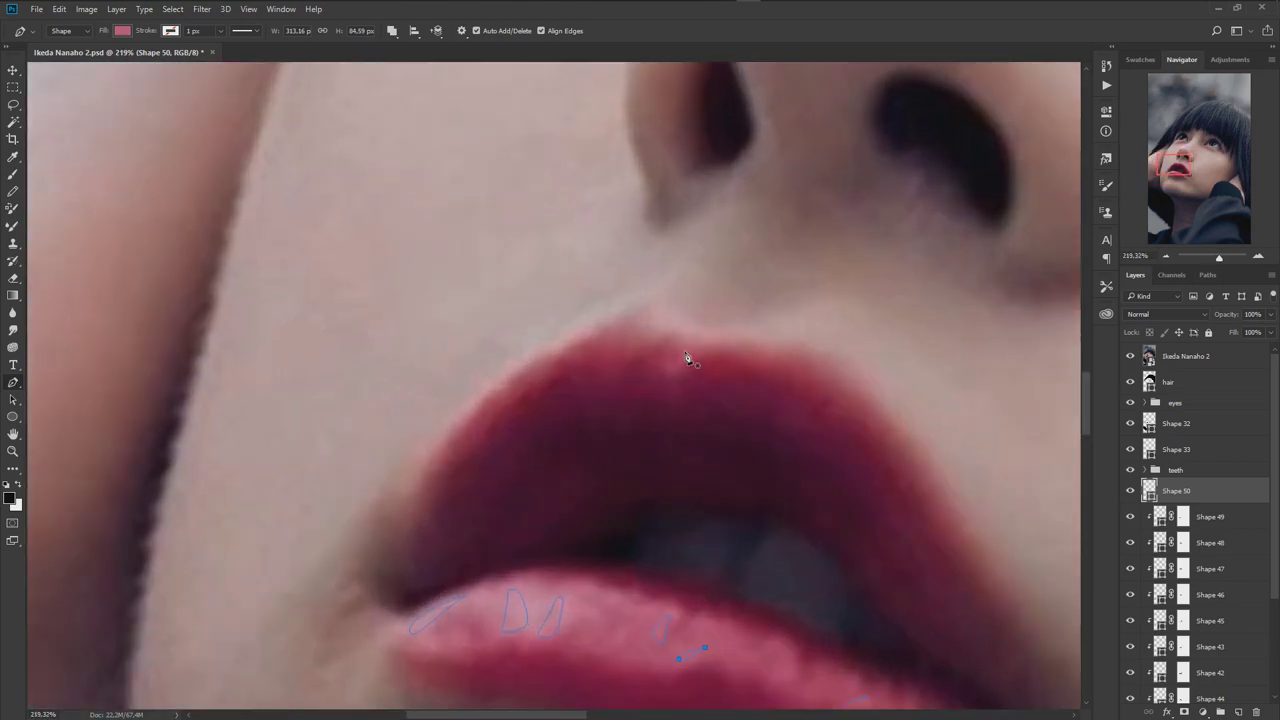
scroll(665, 401, down, 3)
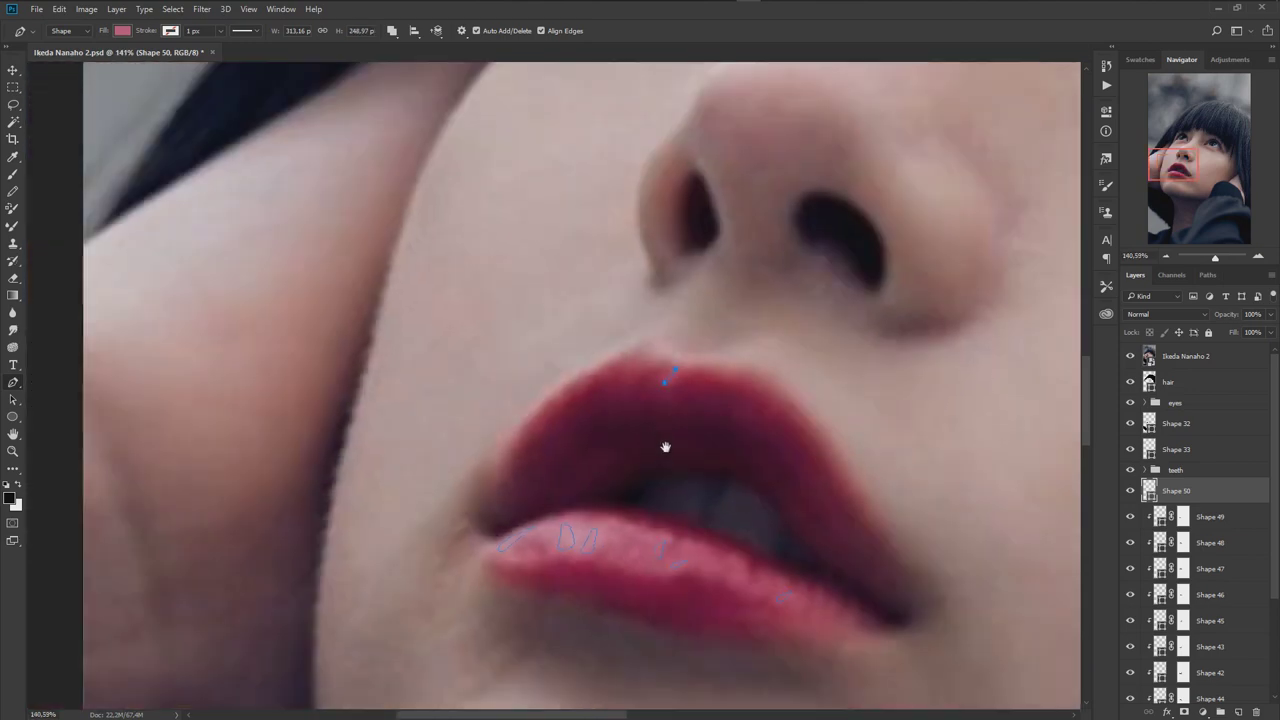
scroll(740, 500, up, 3)
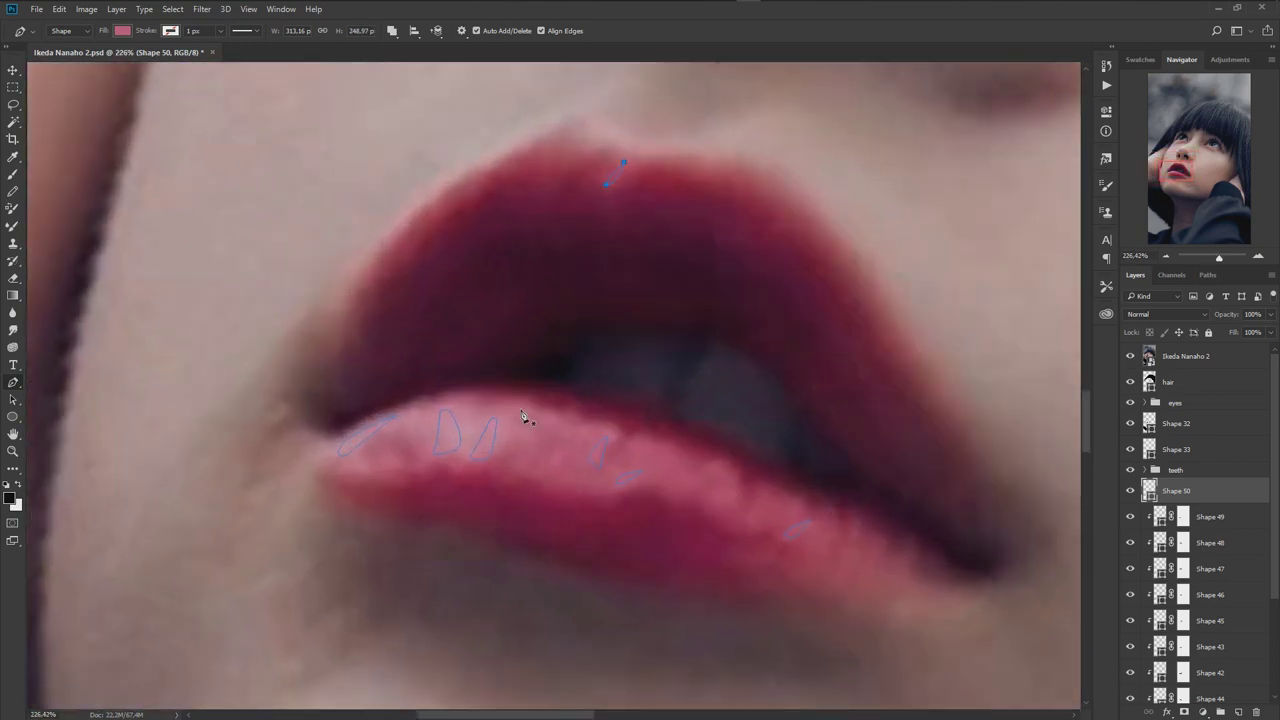
- Fill the Shape 50 glints pale pink #e4acc2 and give the layer a mask
double_click(1150, 492)
click(762, 236)
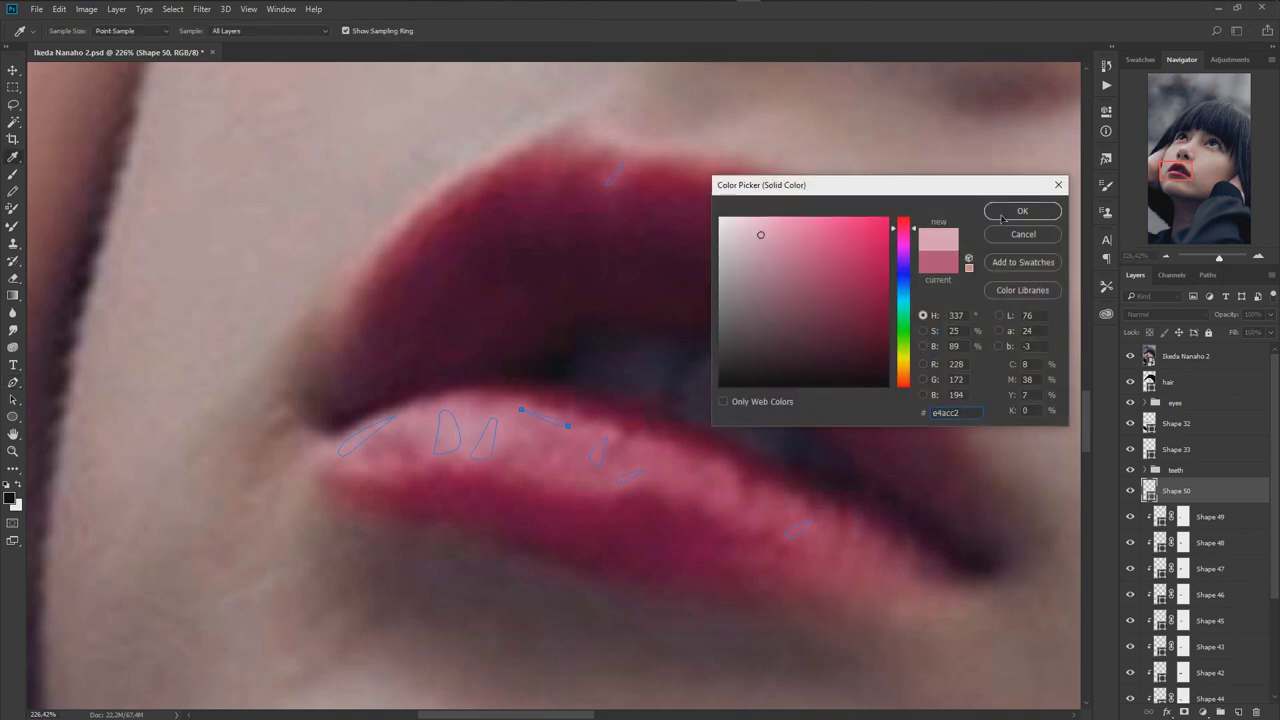
click(1022, 211)
click(1130, 356)
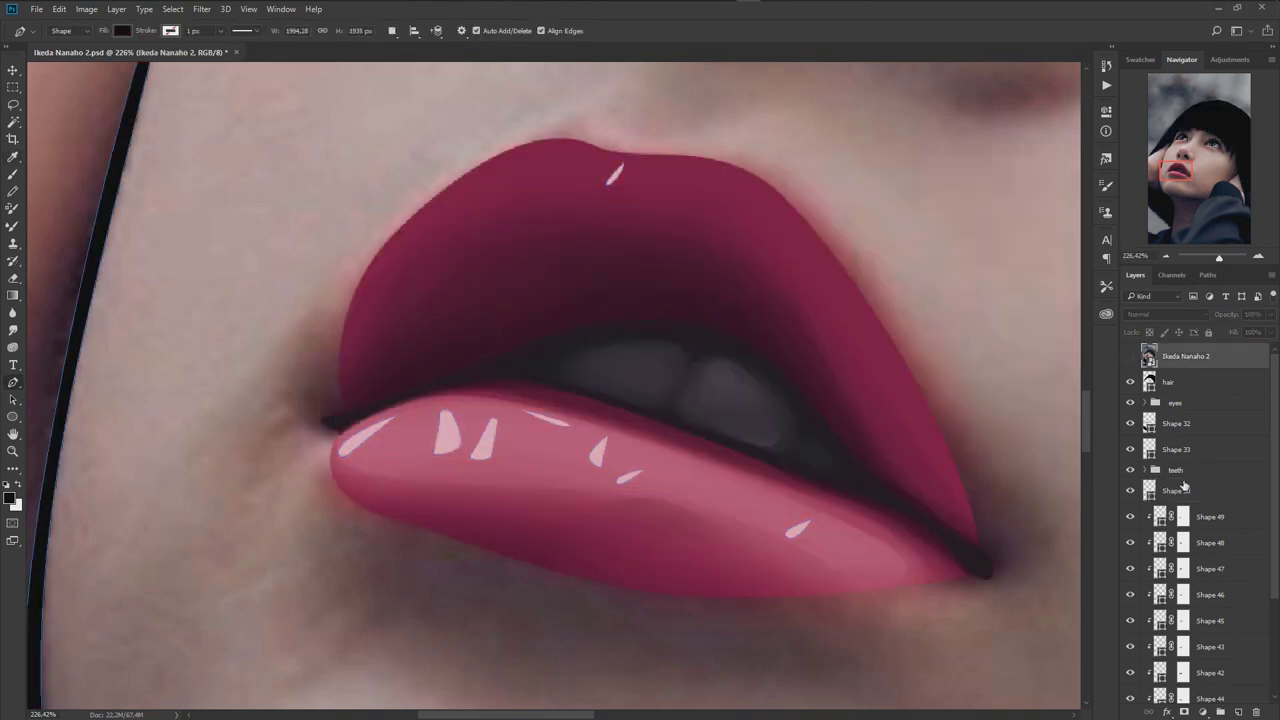
click(1190, 490)
click(1184, 711)
- Paint black at 40% on Shape 50's mask to fade the lower-lip glint streak and leftmost glint
key(b)
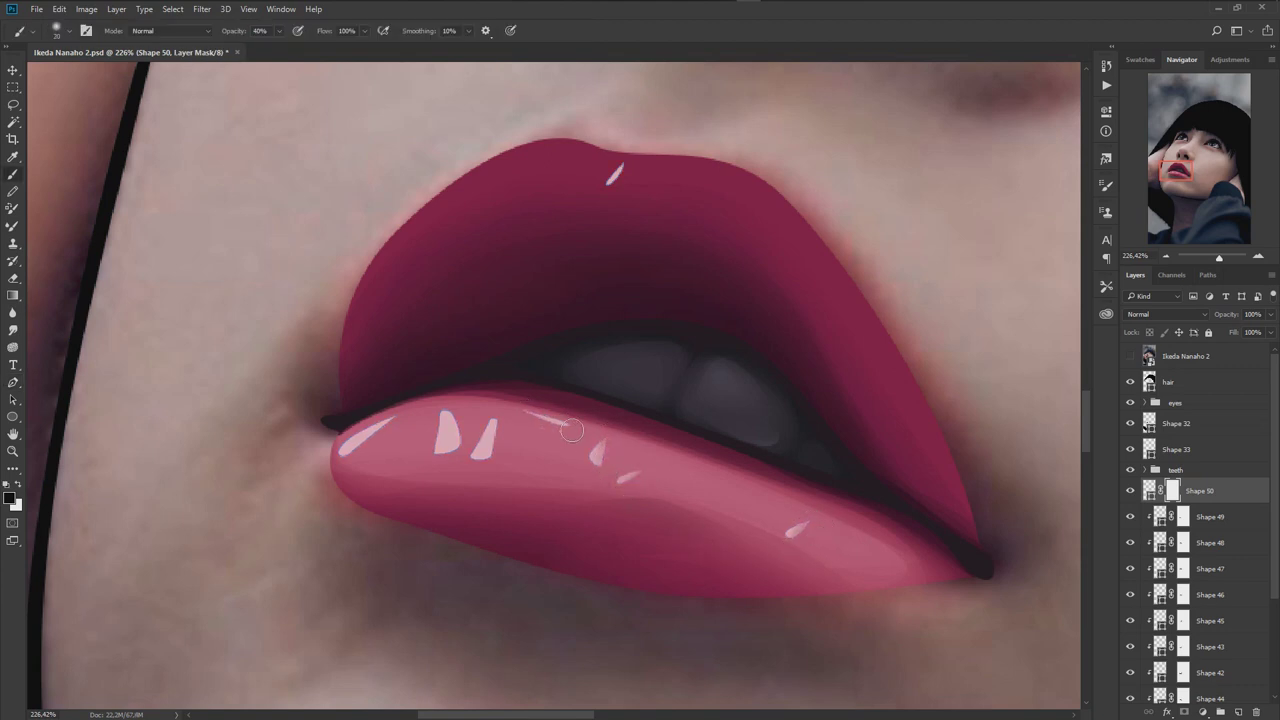
drag(496, 413, 493, 488)
drag(382, 428, 345, 468)
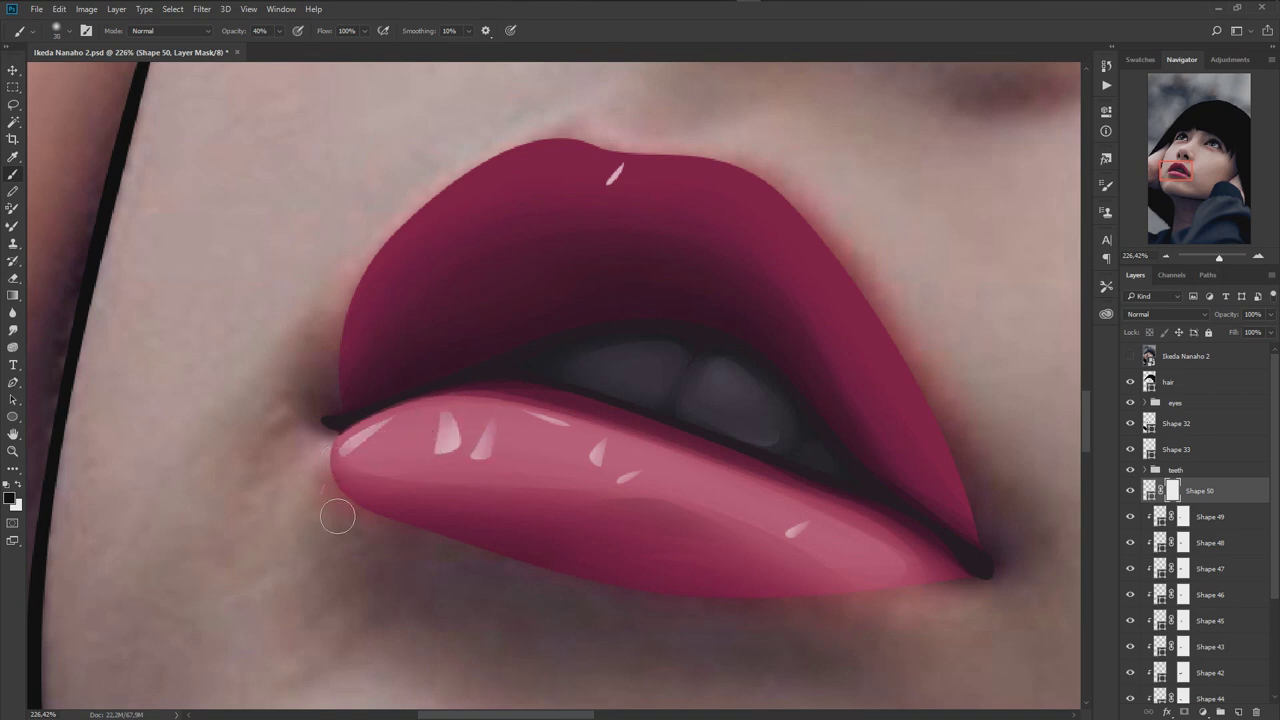
key(x)
key(x)
scroll(666, 346, down, 5)
scroll(548, 392, up, 4)
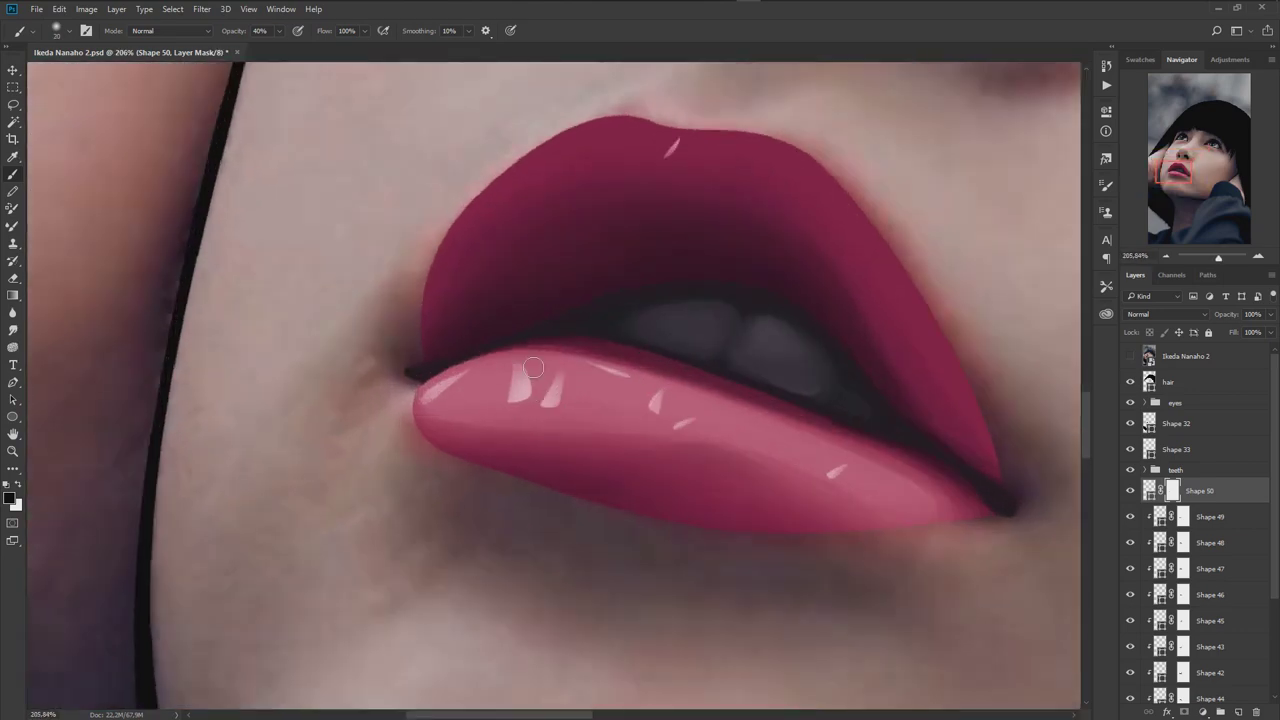
scroll(566, 443, down, 4)
scroll(566, 443, up, 2)
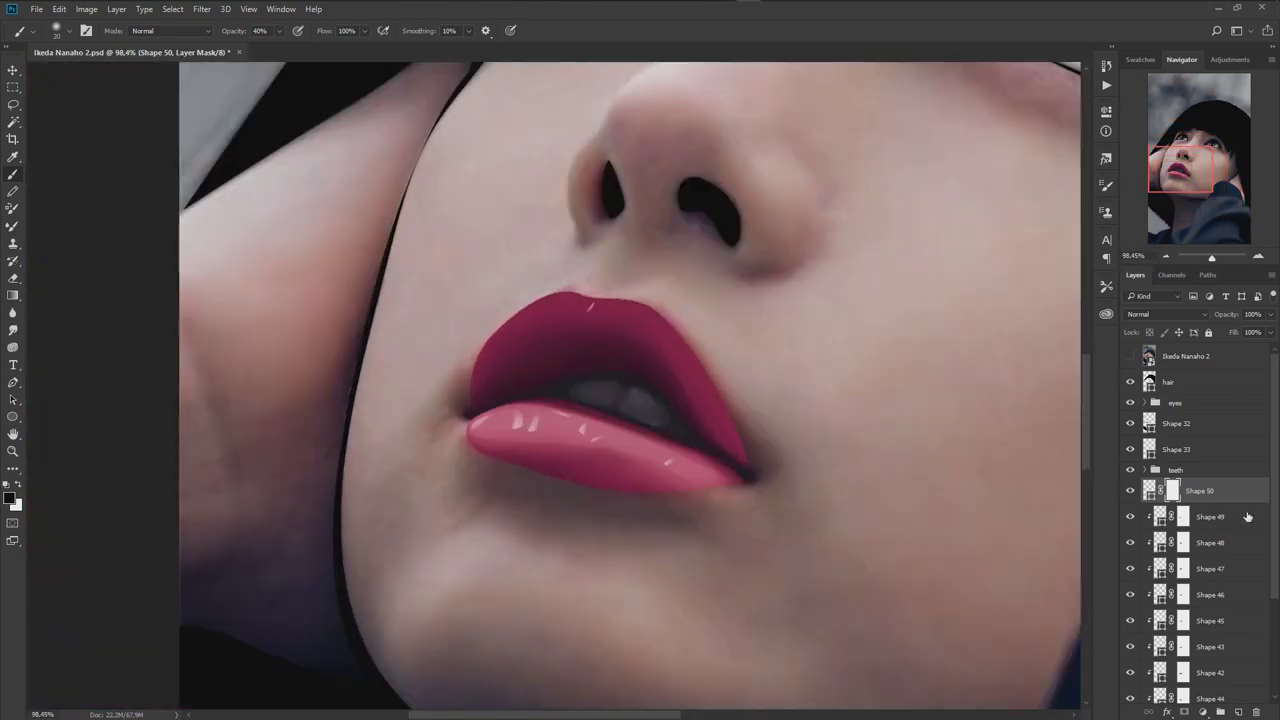
click(1218, 516)
key(p)
scroll(600, 400, up, 2)
- Draw Shape 51 across the top of the lower lip and fill it lighter pink #cb7396
click(1130, 356)
scroll(503, 417, up, 3)
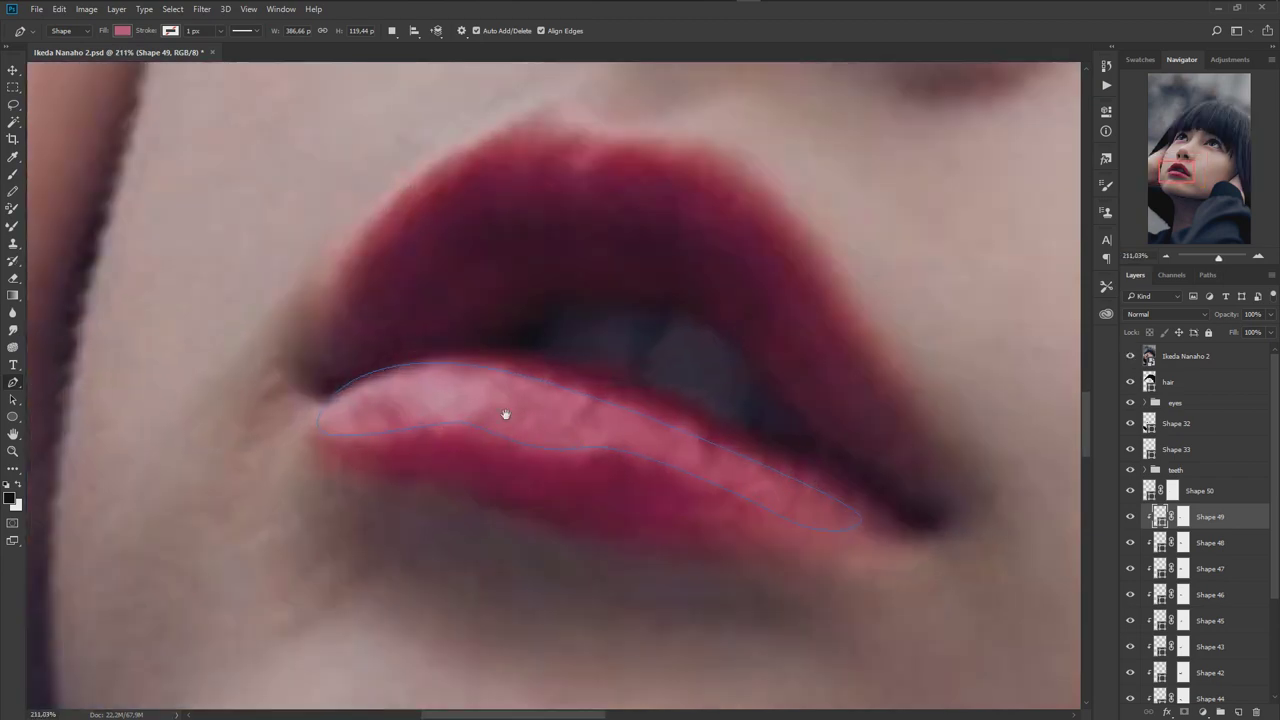
drag(550, 357, 605, 370)
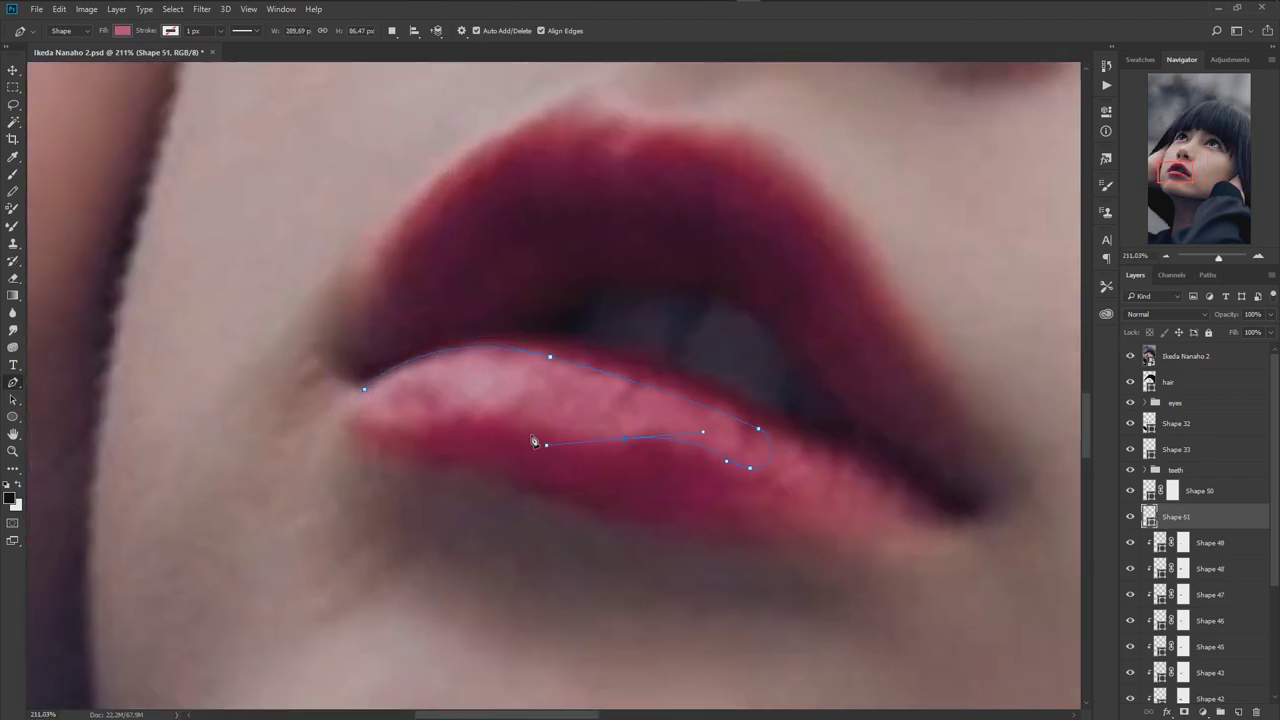
drag(365, 390, 390, 357)
double_click(1148, 517)
click(786, 257)
click(1022, 211)
click(1130, 356)
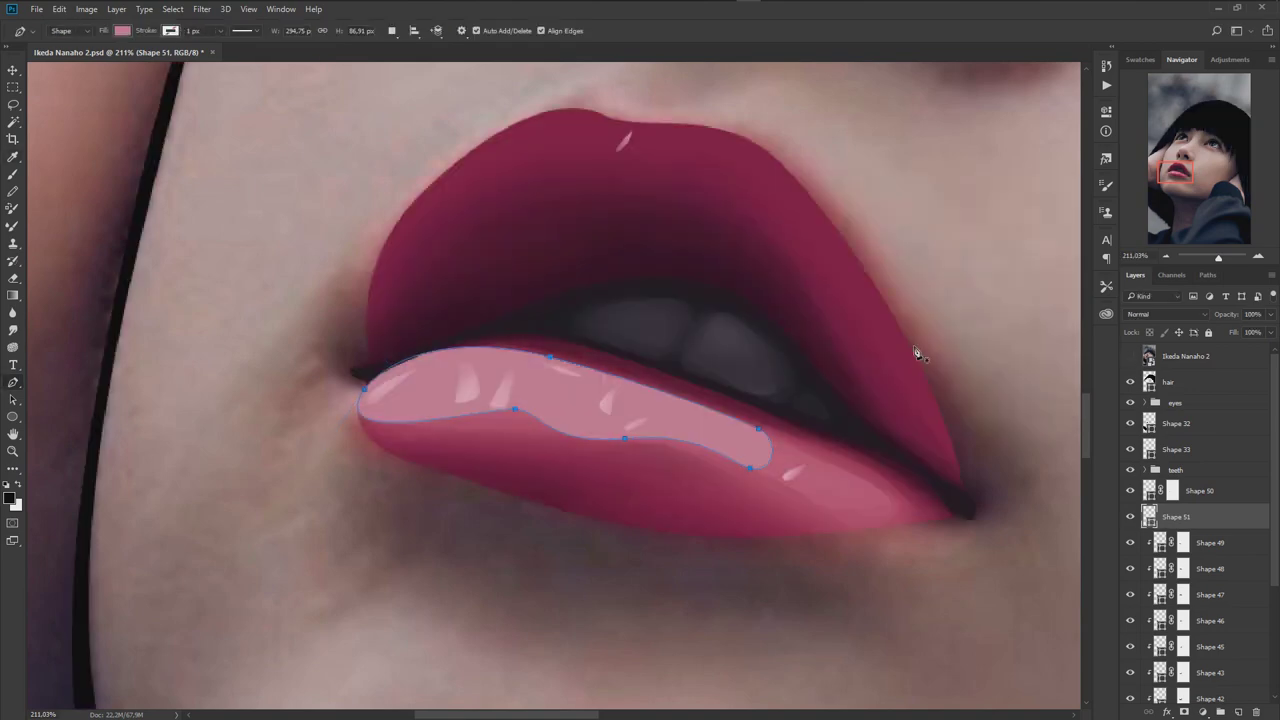
double_click(1148, 517)
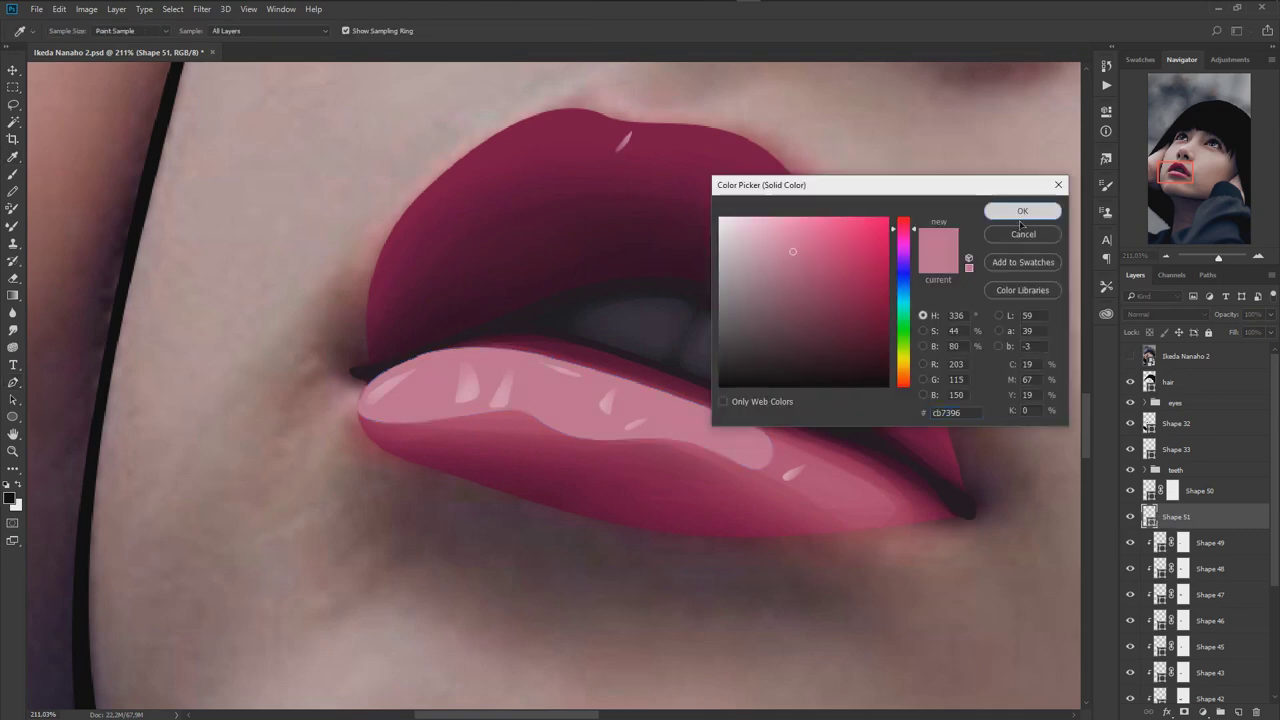
click(1022, 212)
- Add a layer mask to Shape 51 and brush its edges to blend the band into the lip
click(1184, 712)
key(b)
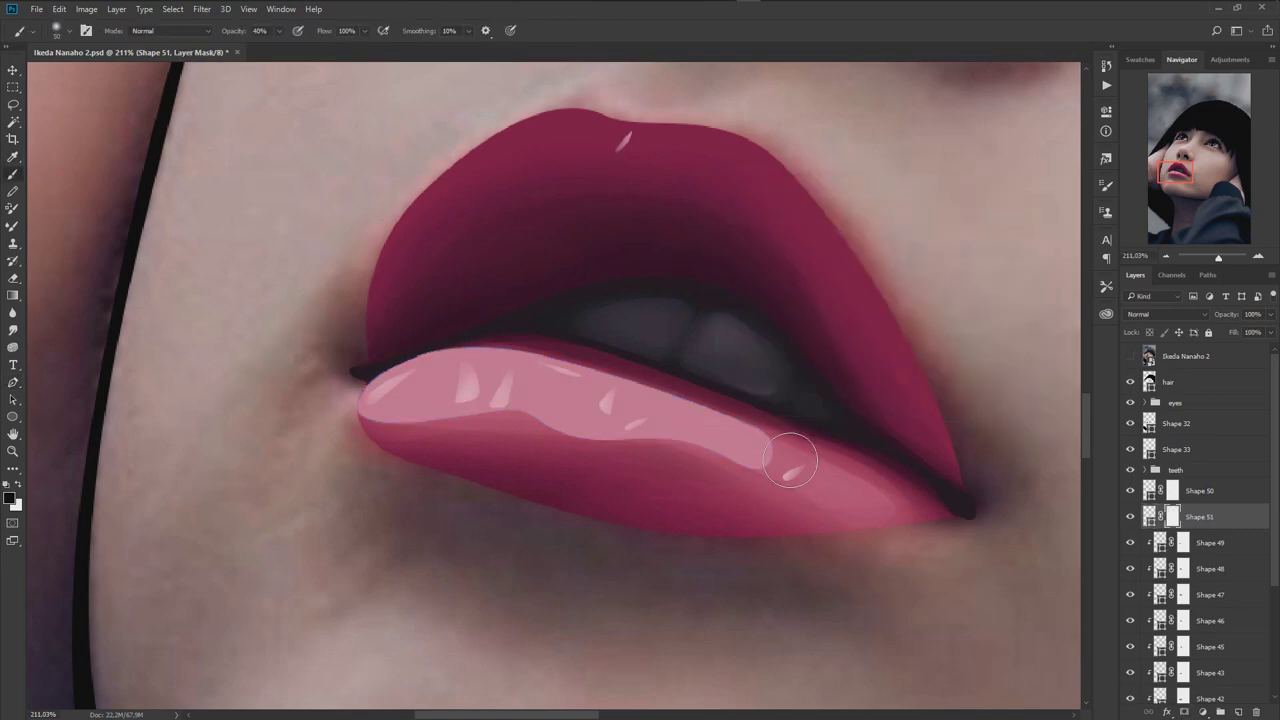
mouse_move(645, 433)
mouse_down()
mouse_move(499, 436)
mouse_move(415, 348)
mouse_up()
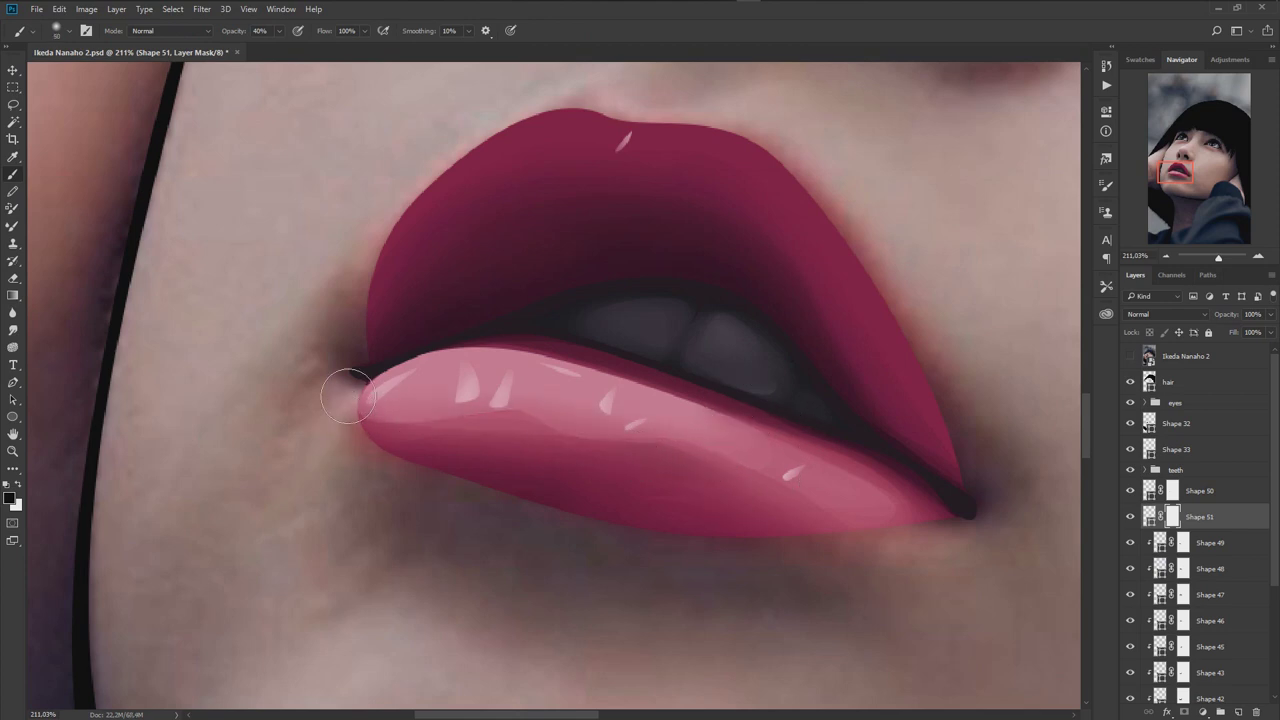
drag(351, 366, 829, 449)
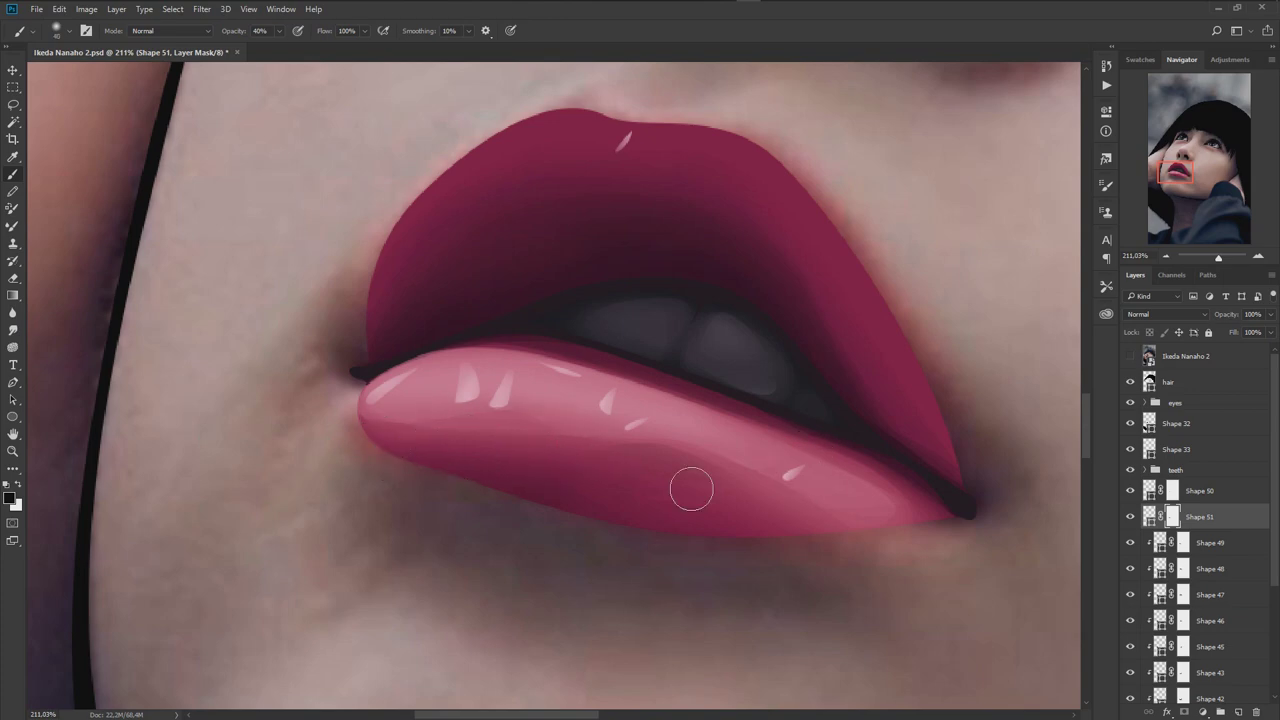
scroll(815, 510, down, 3)
scroll(815, 510, up, 1)
- Start outlining Shape 52 at the left lip corner along the lower lip's top
key(p)
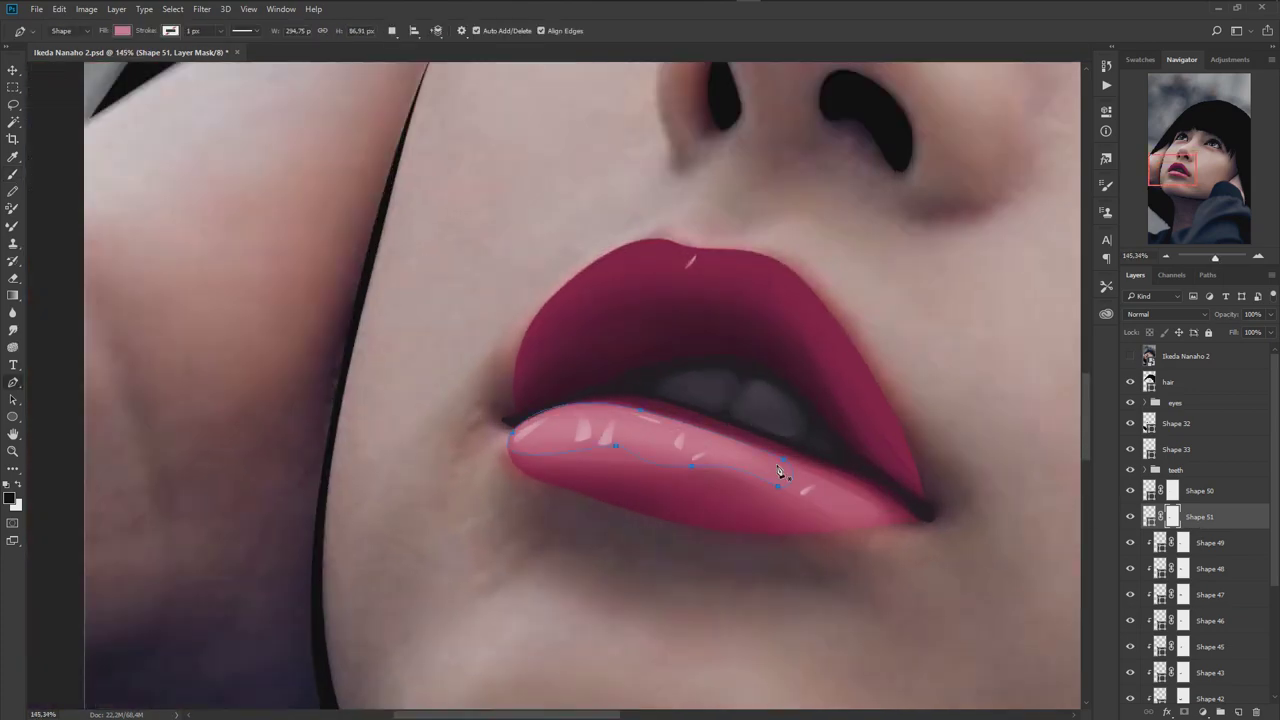
scroll(670, 430, up, 3)
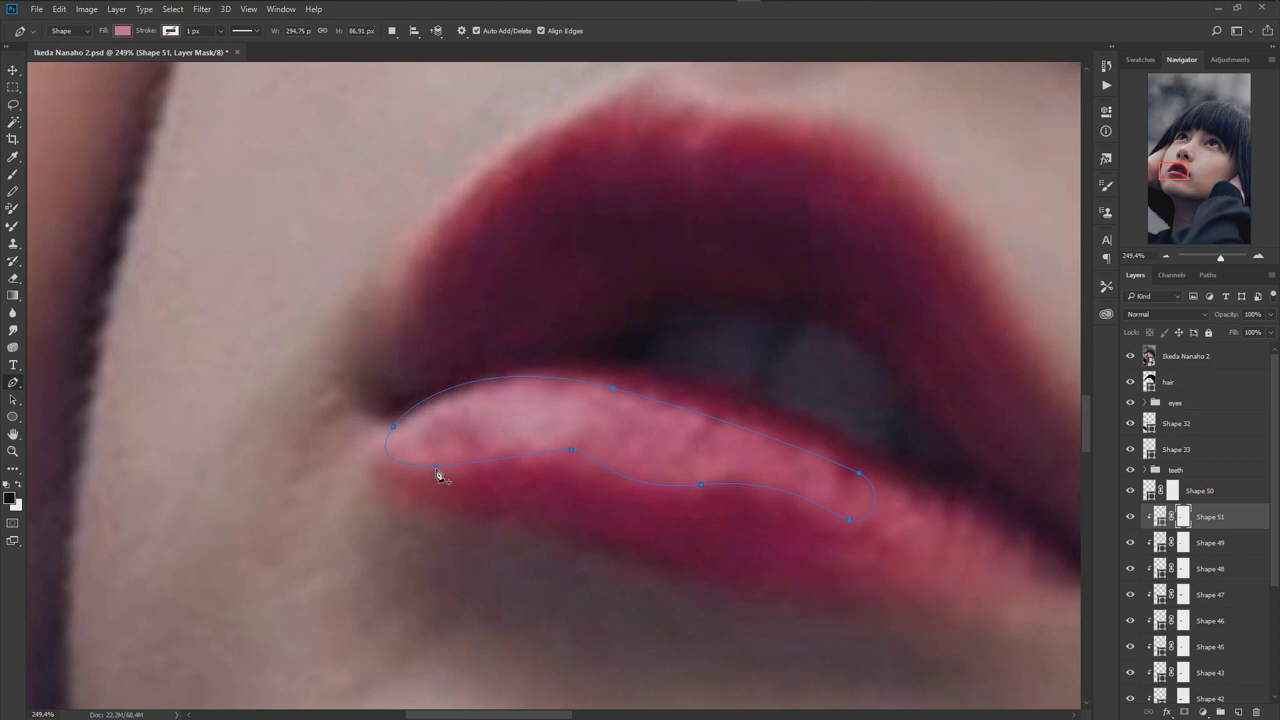
click(442, 467)
click(393, 424)
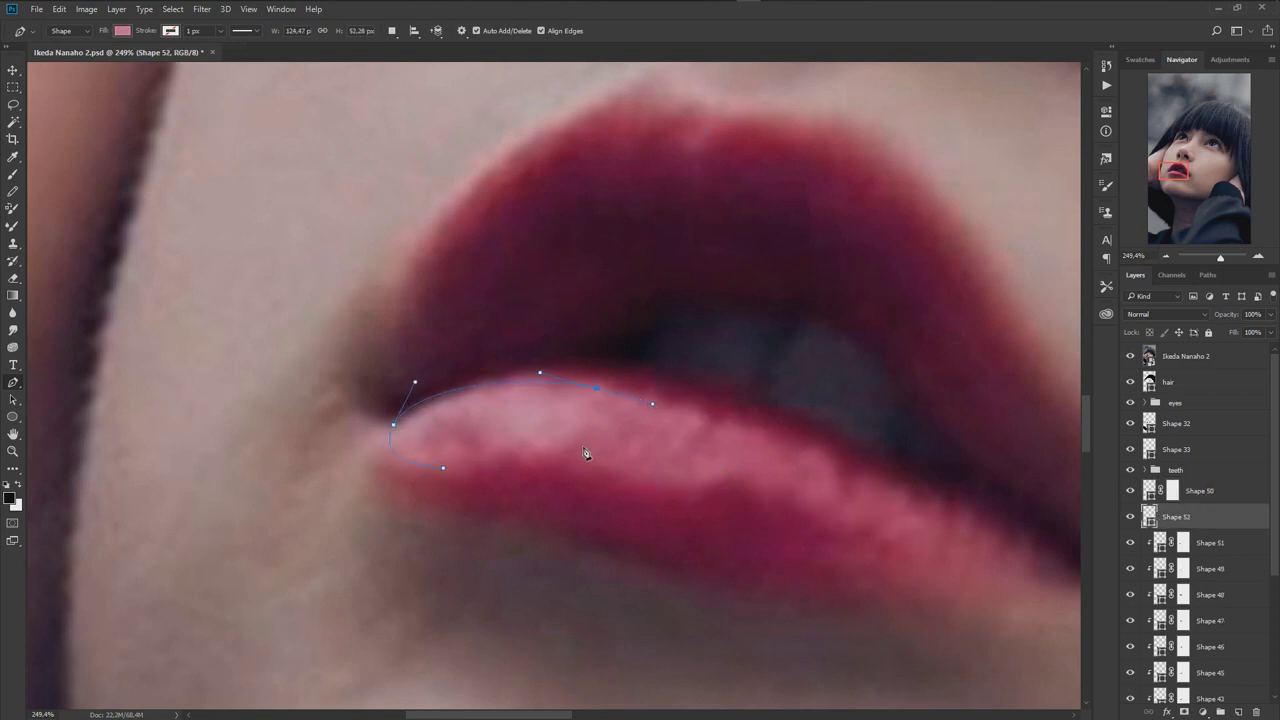
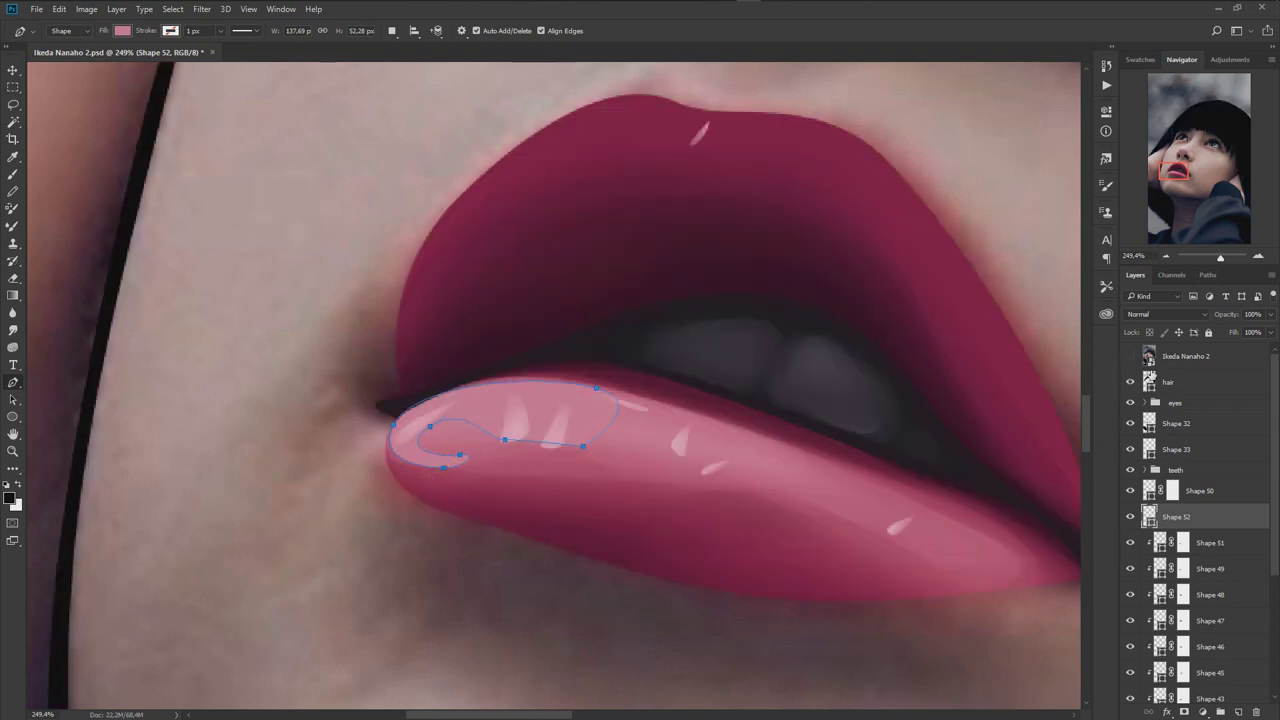
- Fill the Shape 52 curled highlight with soft pink and add a layer mask
double_click(1149, 518)
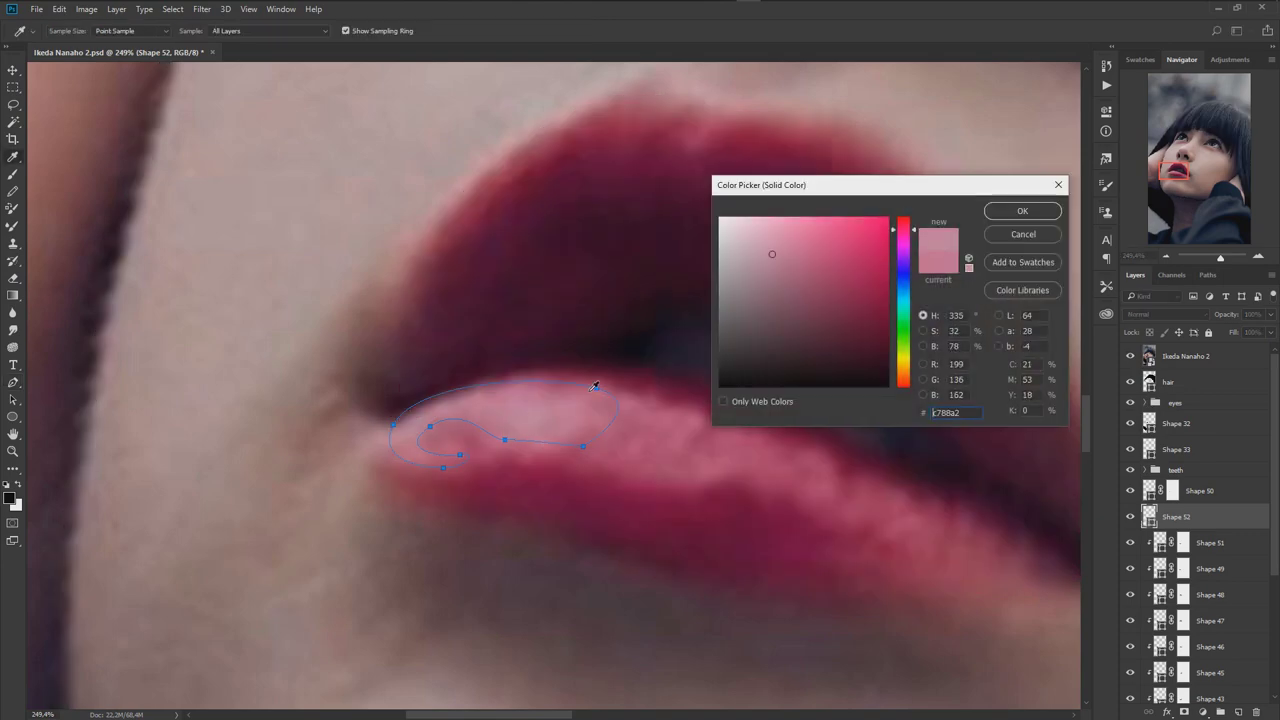
click(1017, 210)
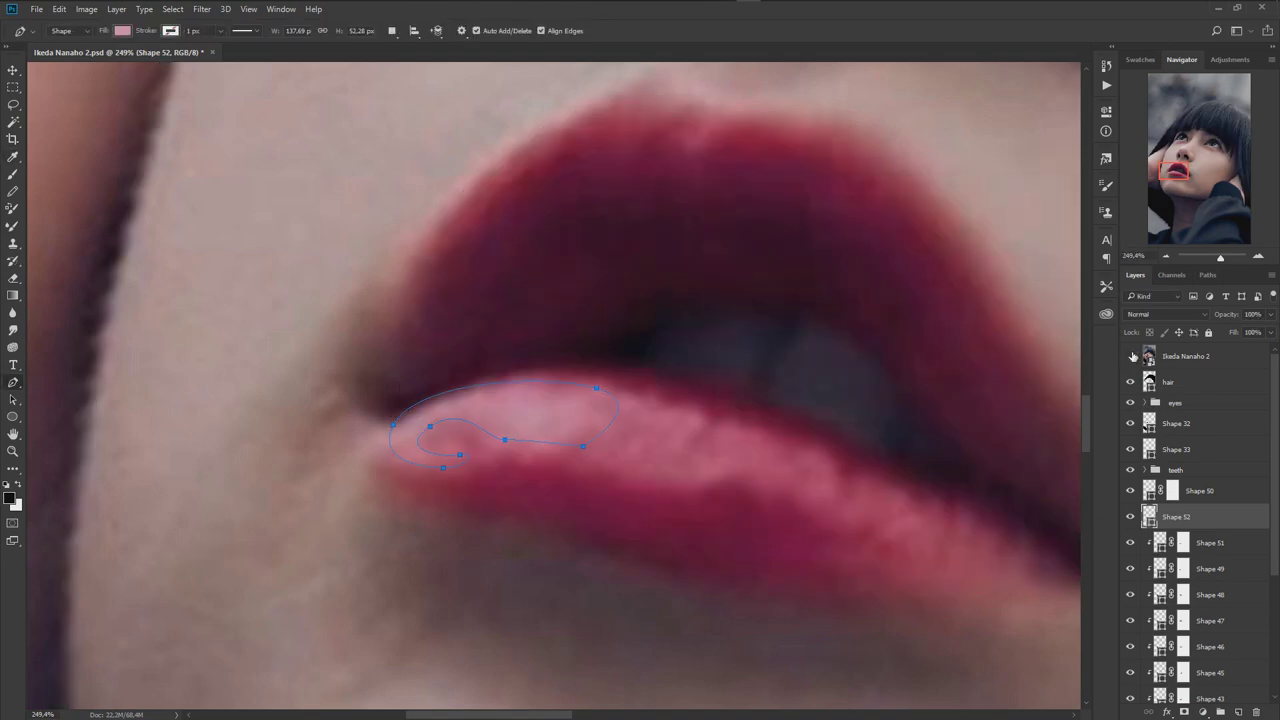
click(1184, 713)
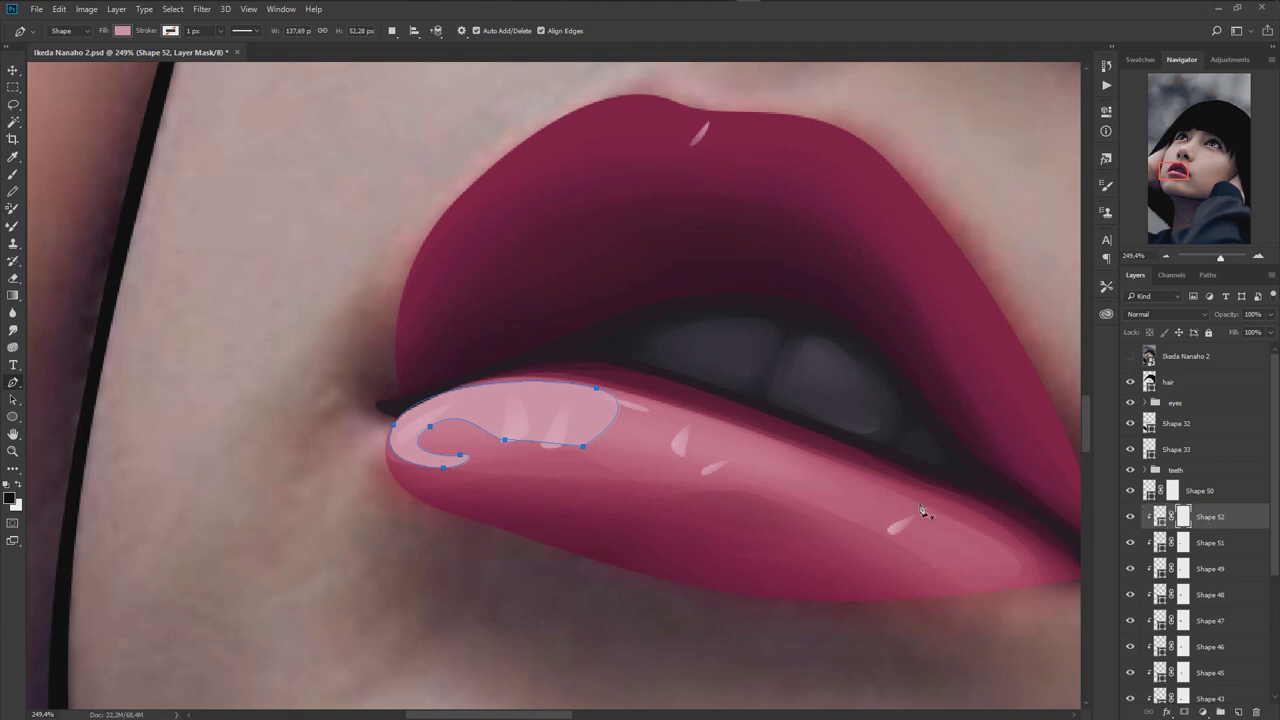
- Paint the mask with a 40% brush to fade the highlight's tail, top edge and mouth corner
key(b)
drag(468, 461, 400, 471)
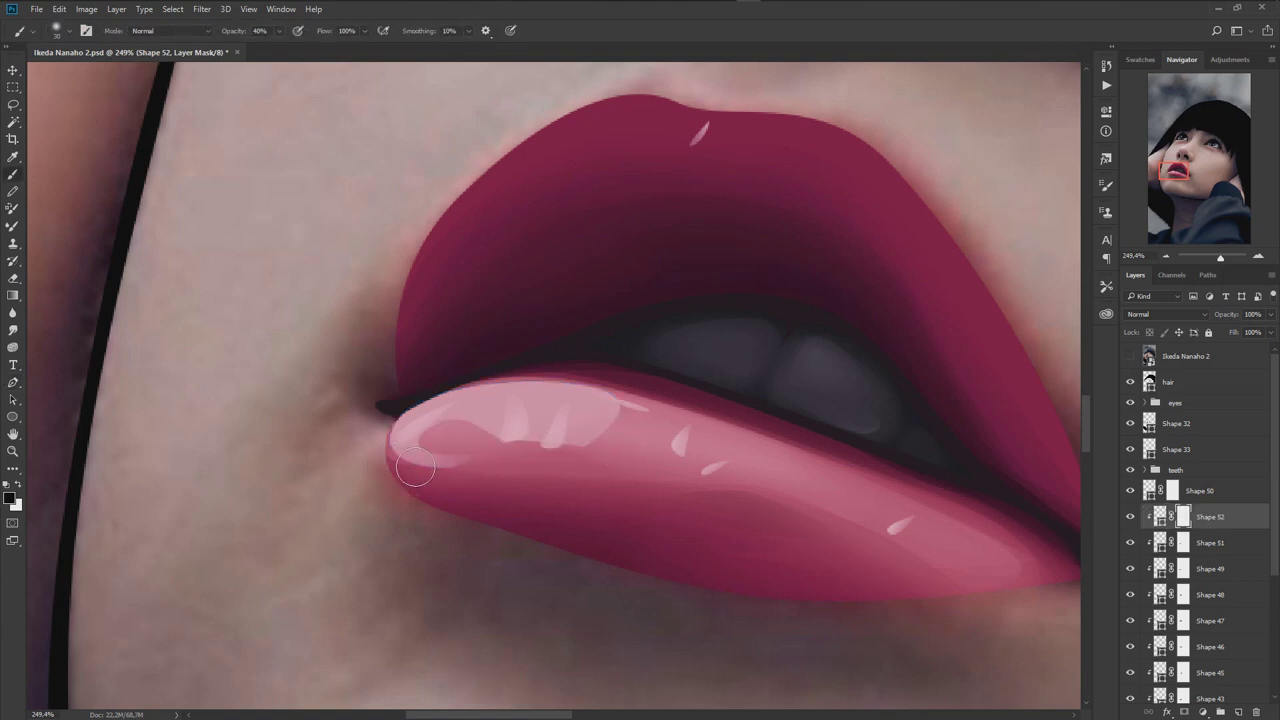
drag(613, 400, 450, 395)
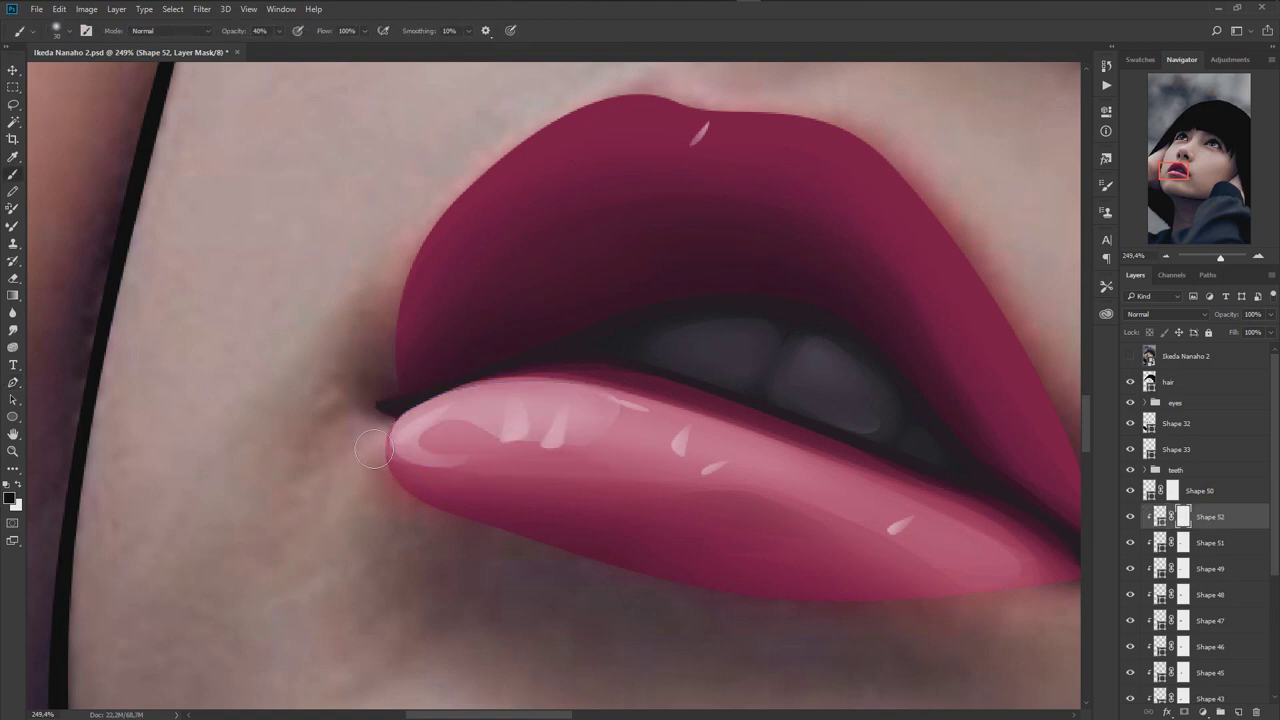
drag(380, 425, 471, 458)
key(bracketright)
key(bracketright)
key(bracketright)
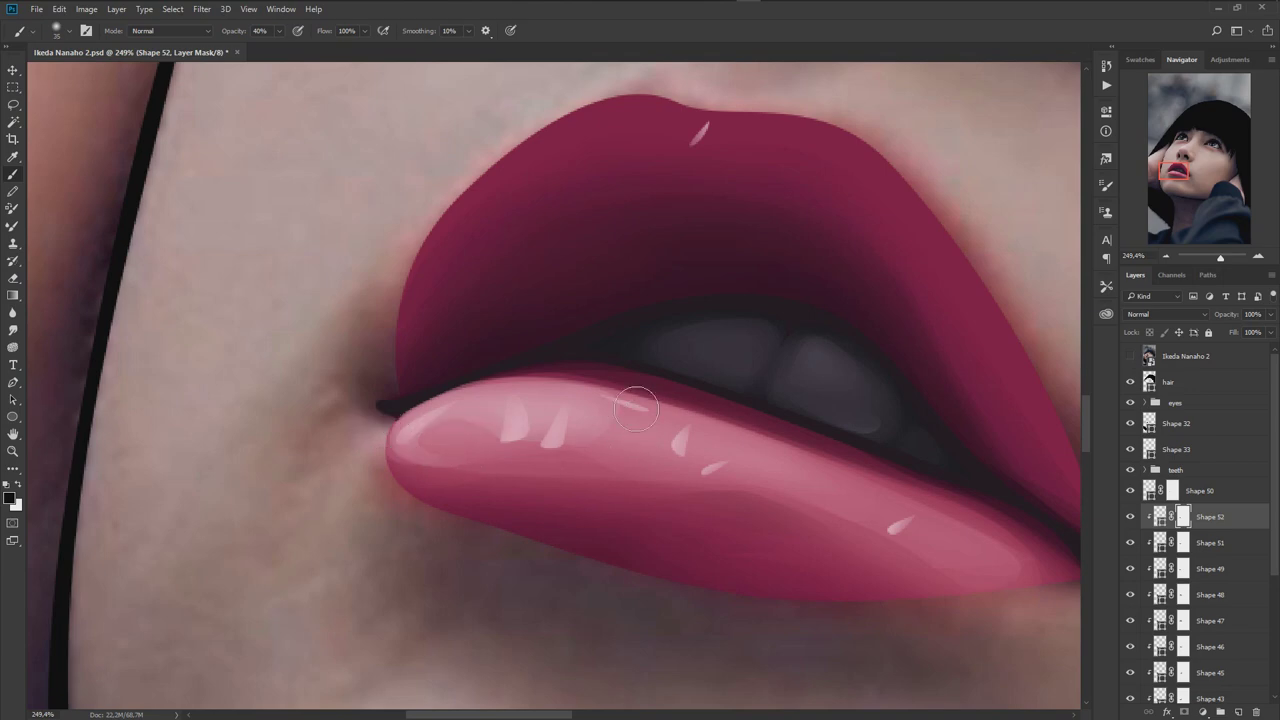
- Compare the painted lips against the reference photo, then retarget the Shape 52 shape
scroll(540, 372, down, 3)
scroll(584, 421, up, 3)
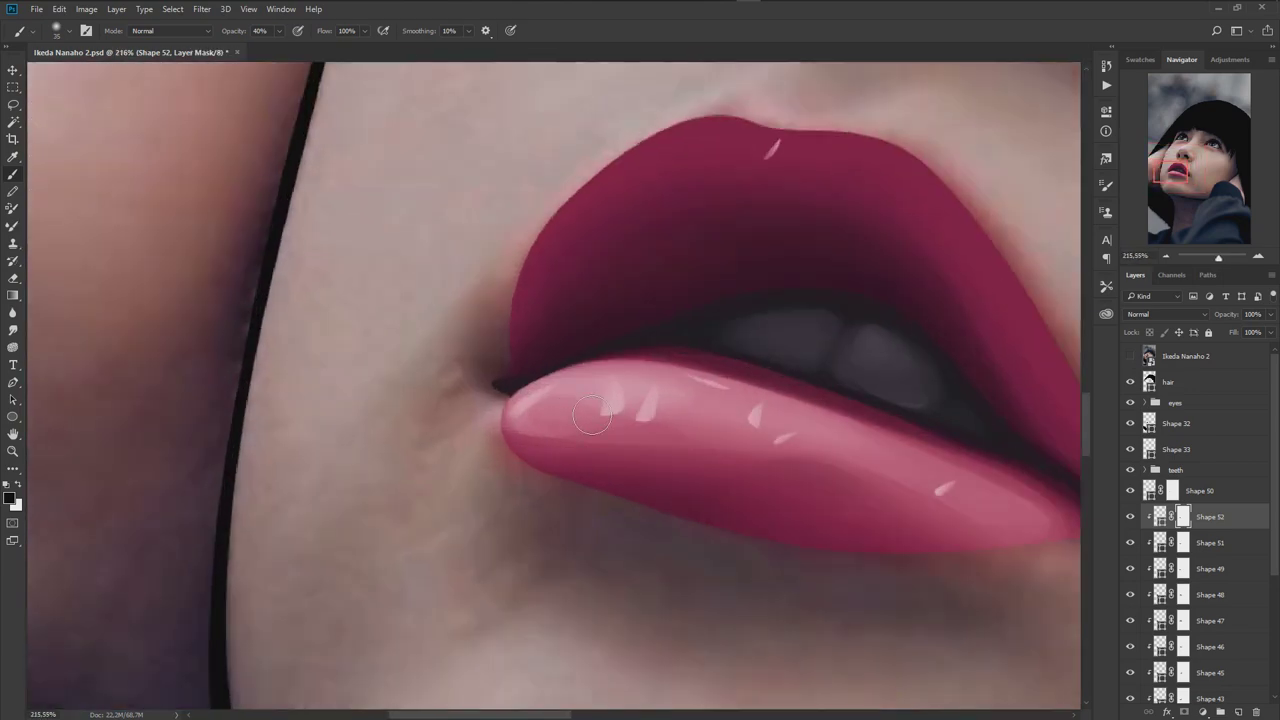
scroll(714, 463, down, 5)
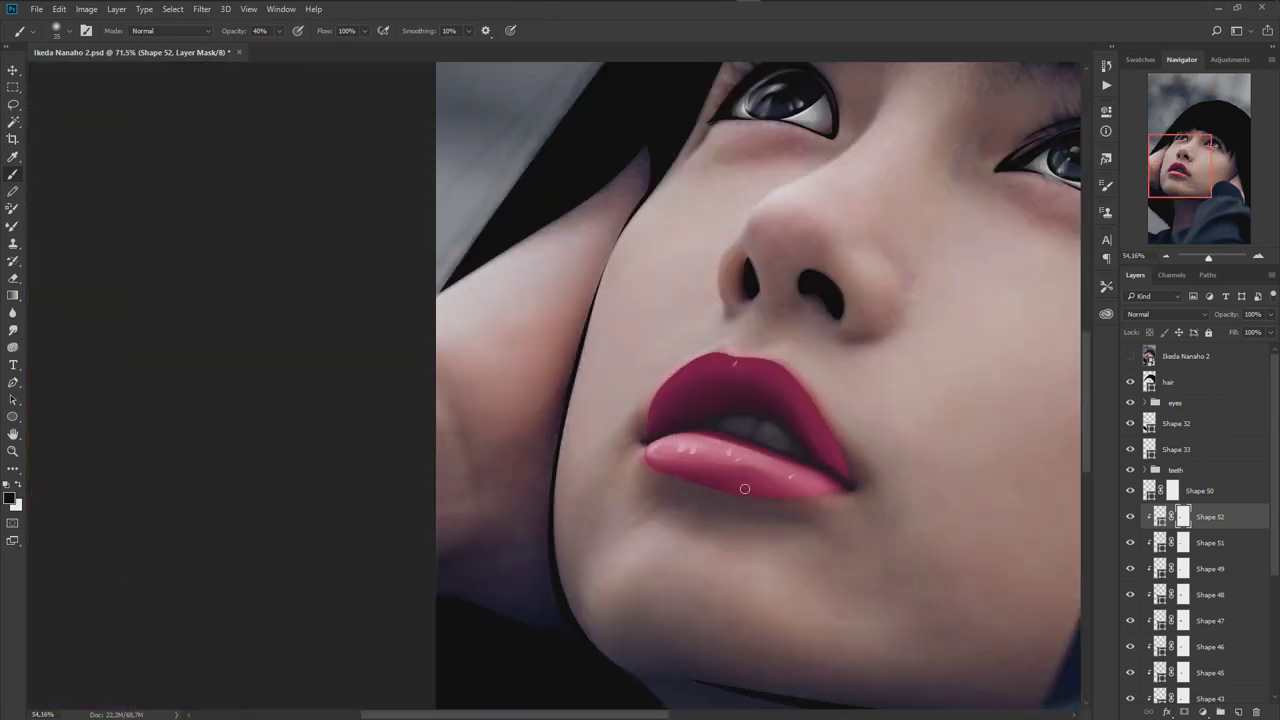
scroll(745, 474, up, 5)
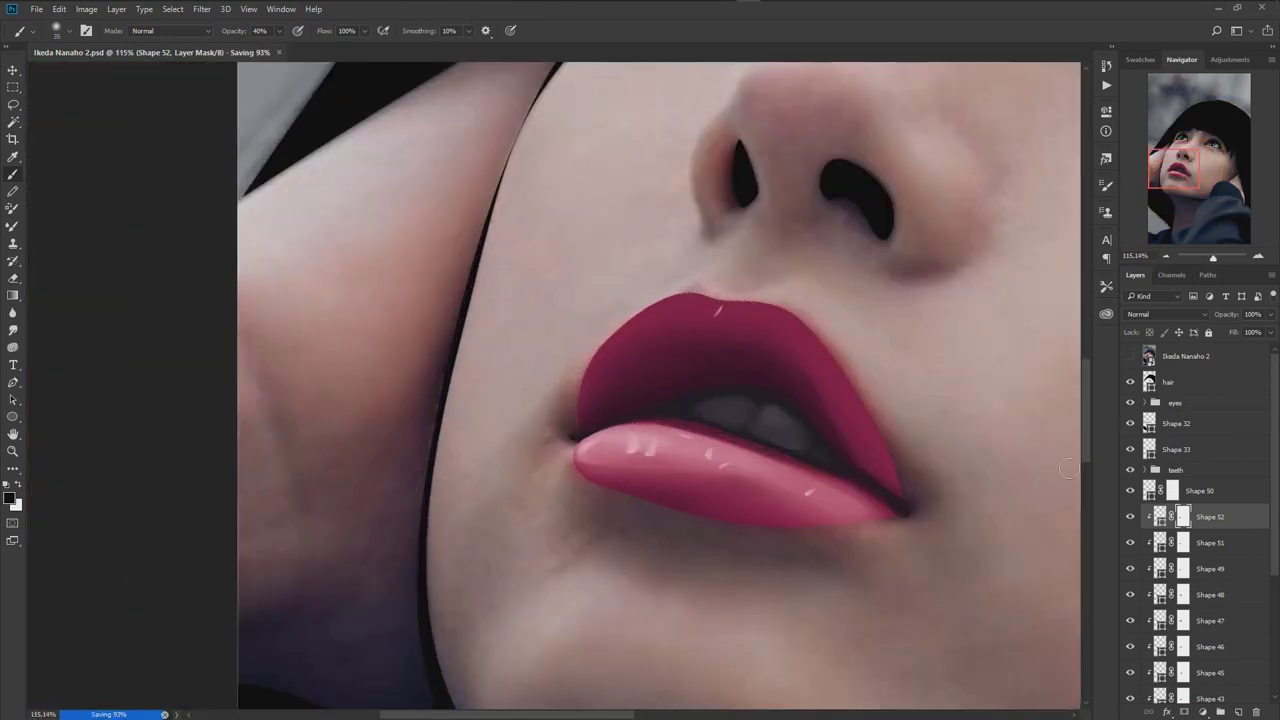
click(1130, 357)
click(1130, 357)
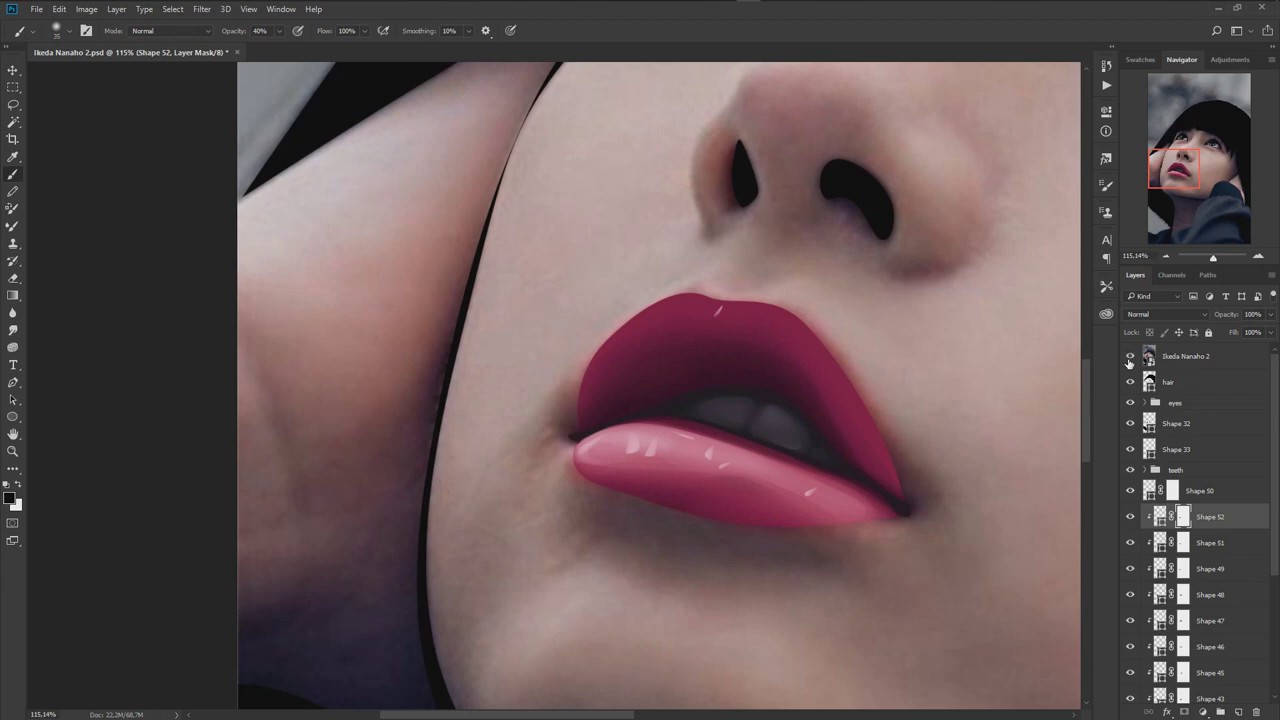
click(1160, 516)
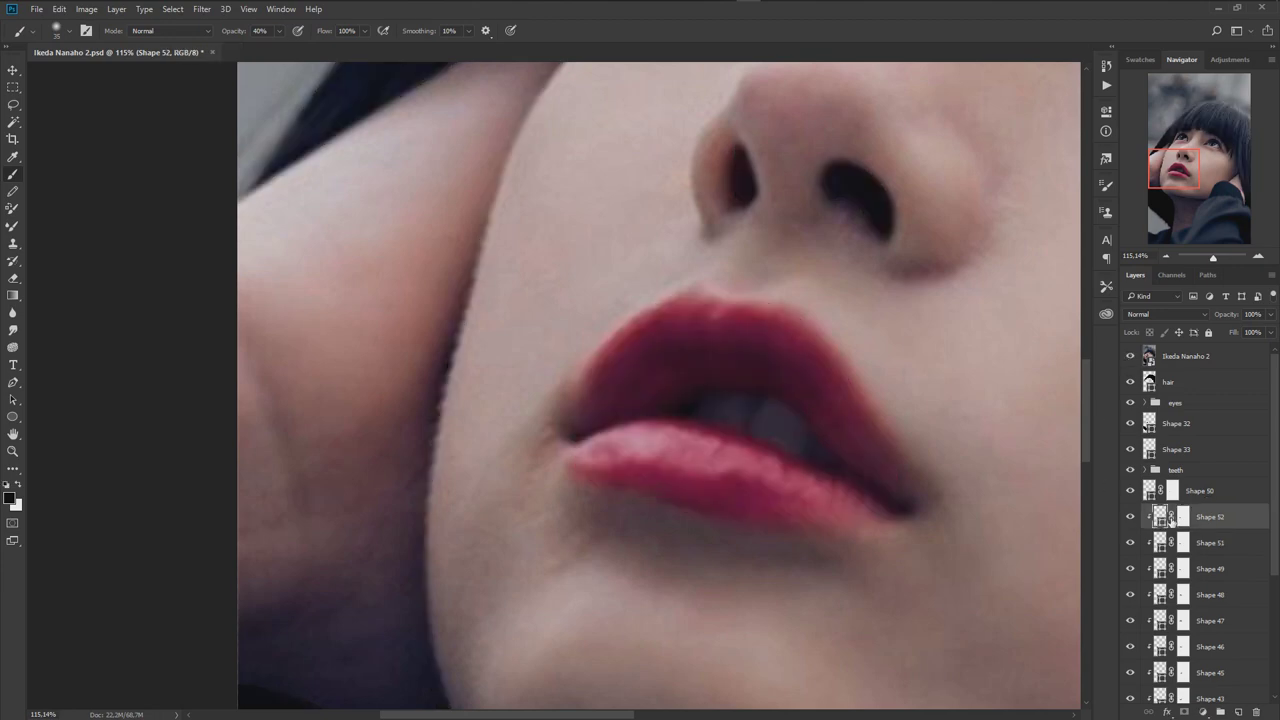
- Check the reference photo and delete the Shape 51 layer
key(p)
scroll(763, 500, up, 3)
click(1130, 357)
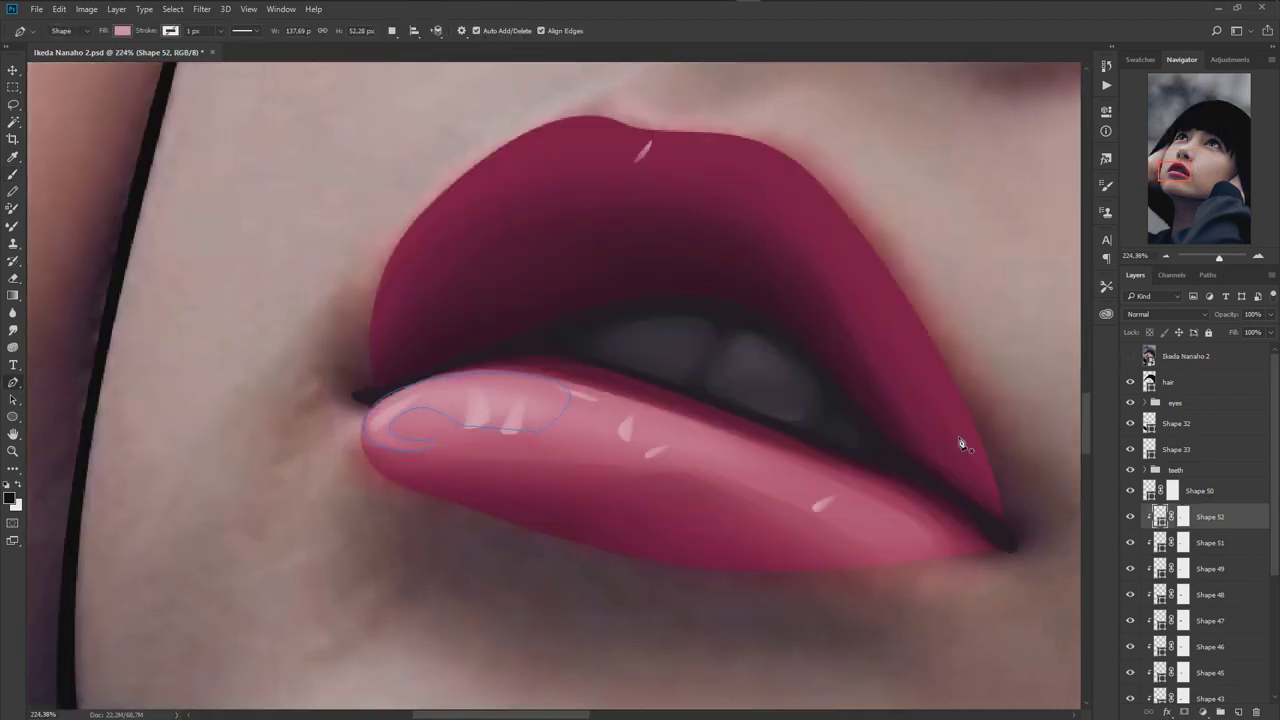
click(1208, 543)
click(1208, 568)
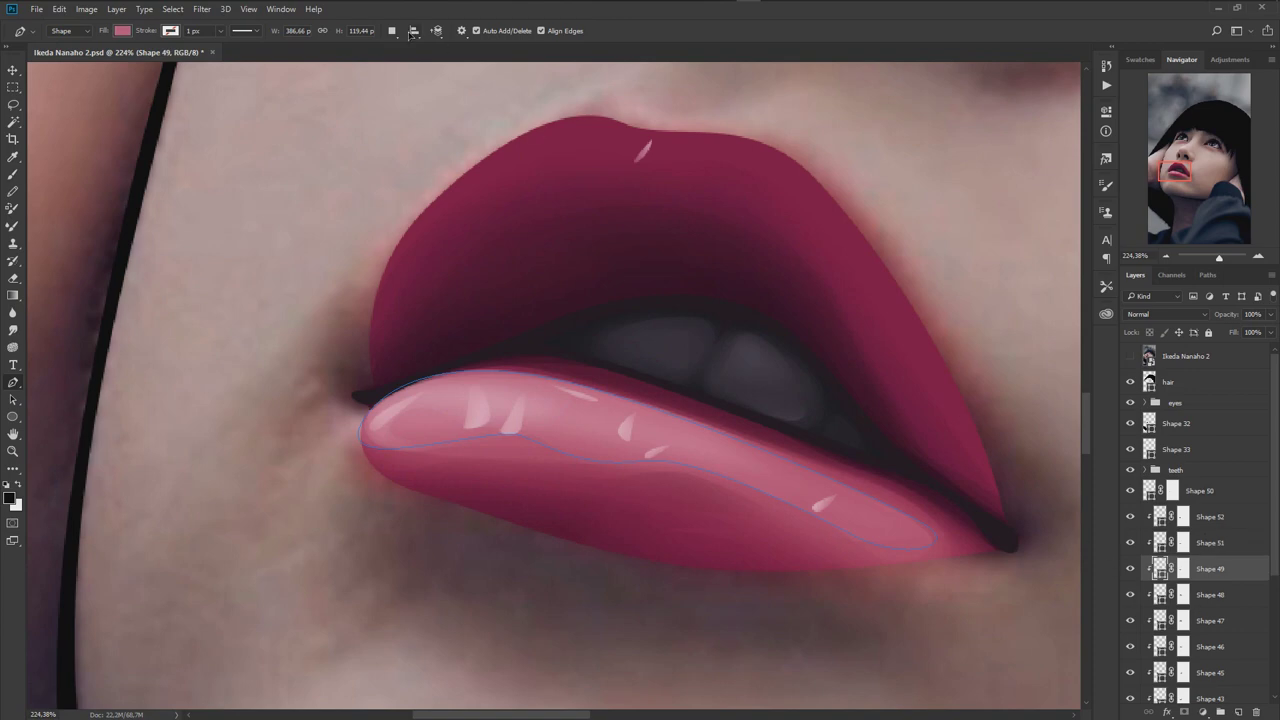
click(1130, 356)
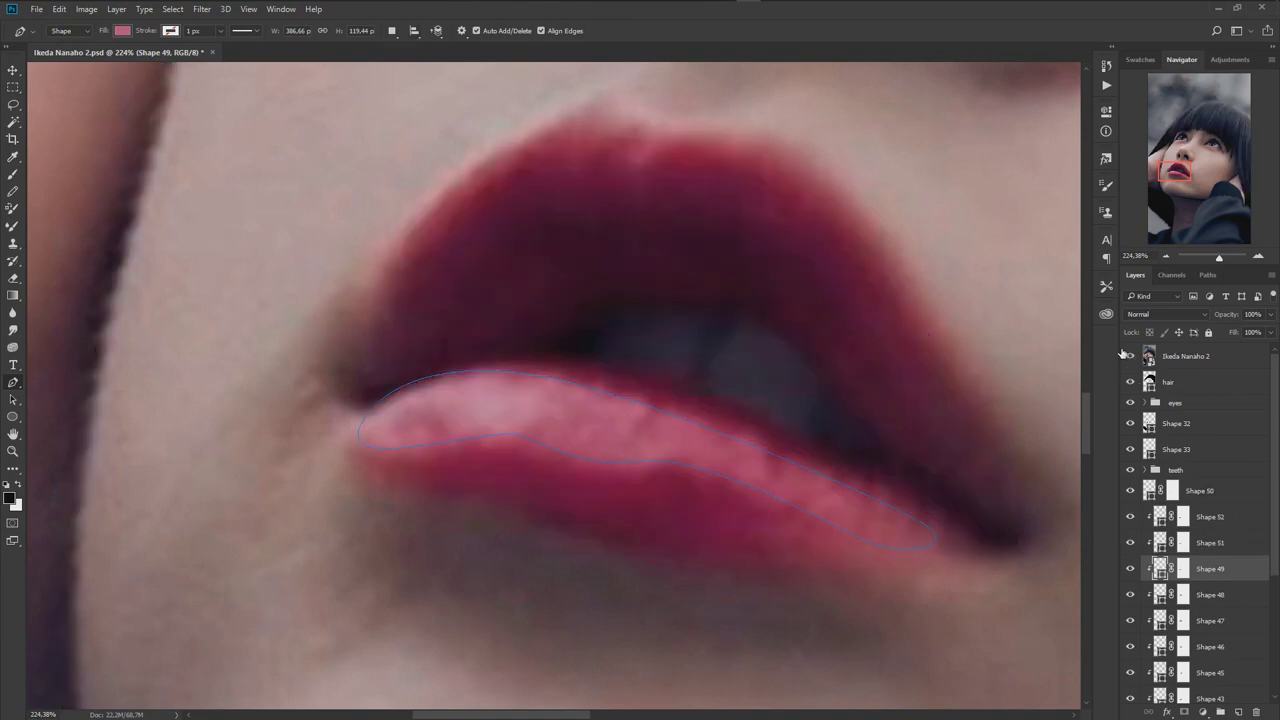
click(1211, 543)
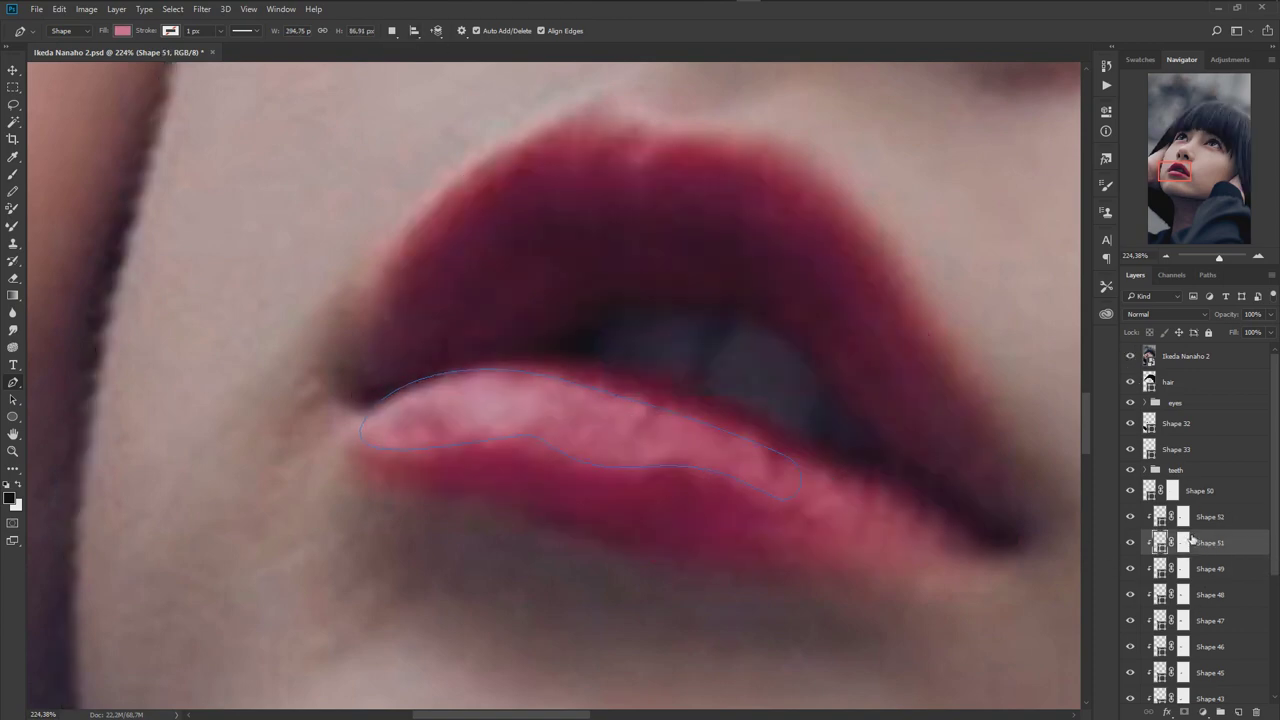
key(Delete)
- Trace a closed jagged Shape 53 highlight along the lower lip's upper band
click(643, 410)
click(622, 460)
click(778, 494)
click(822, 514)
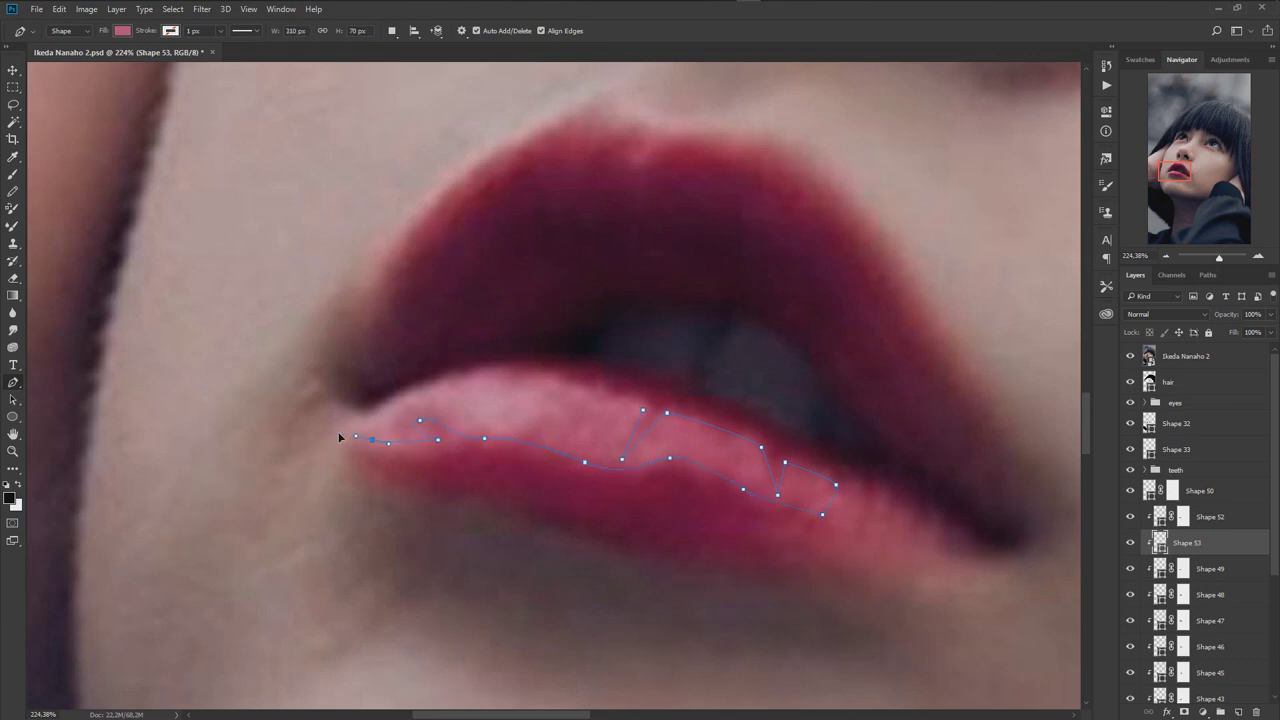
click(641, 411)
- Hide the reference photo again and select the teeth layer group
click(1130, 358)
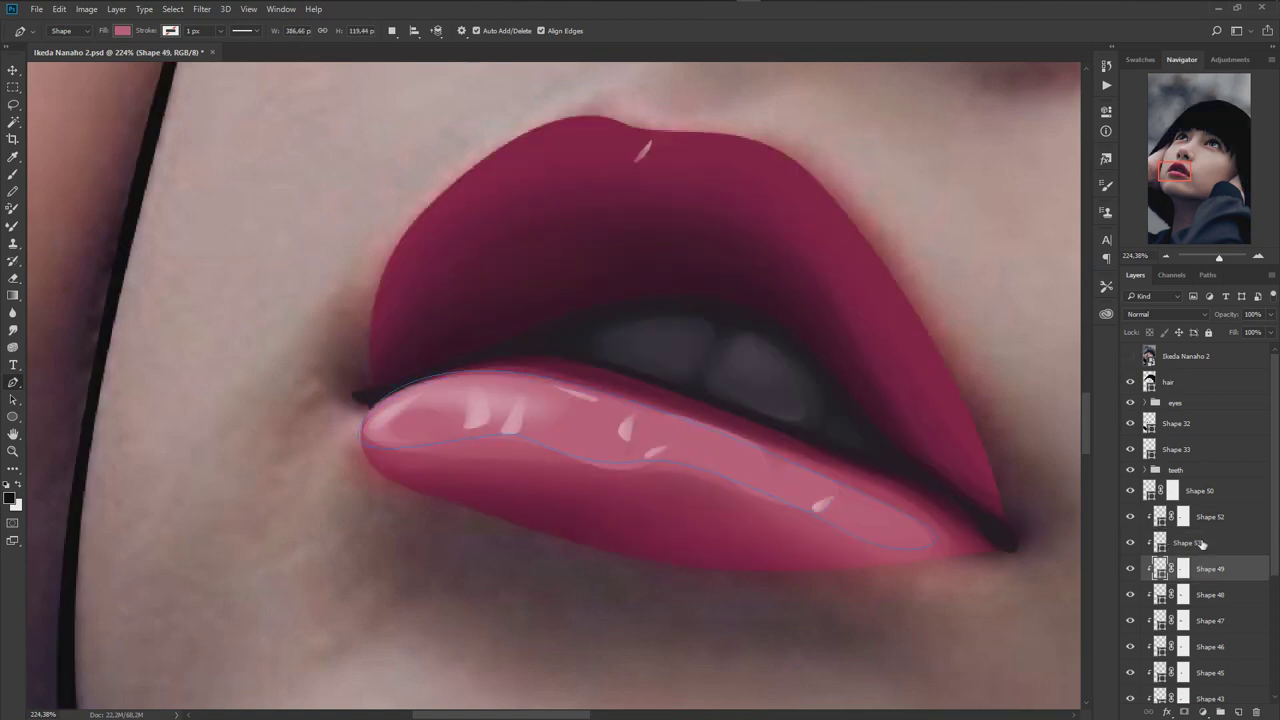
alt+scroll(790, 473, down, 3)
click(1195, 470)
alt+scroll(1007, 500, down, 3)
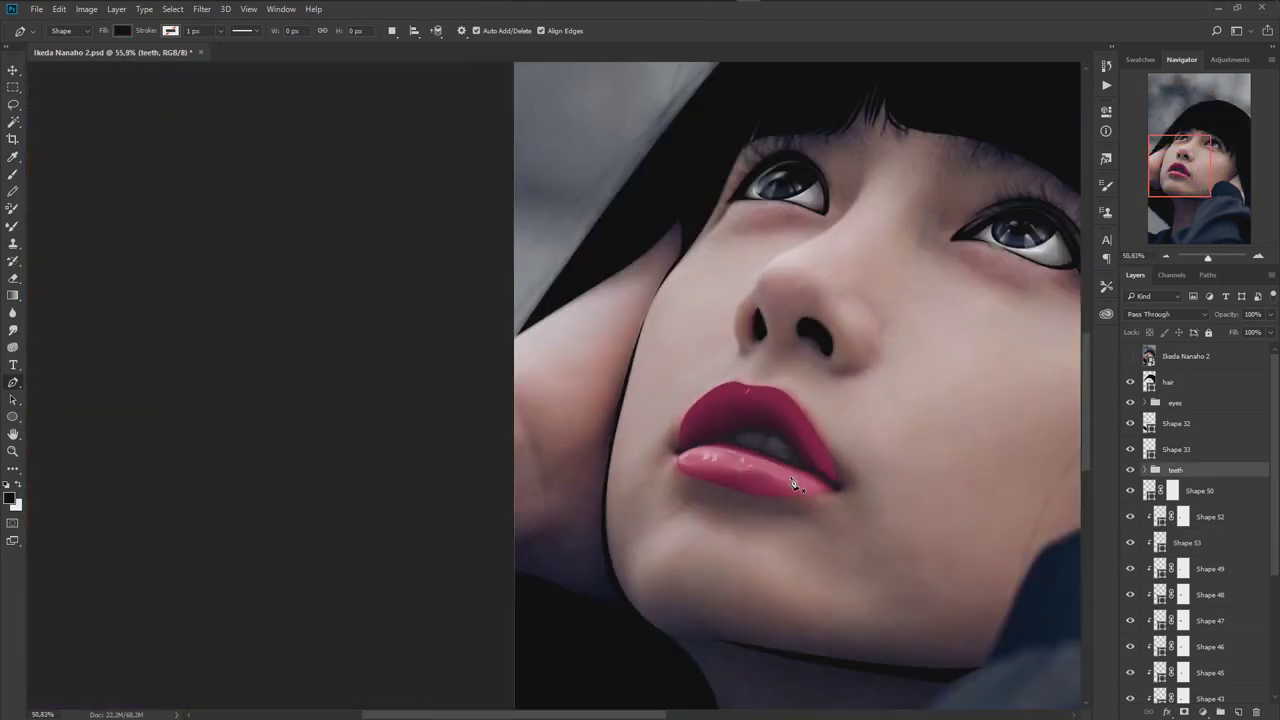
alt+scroll(1007, 500, up, 3)
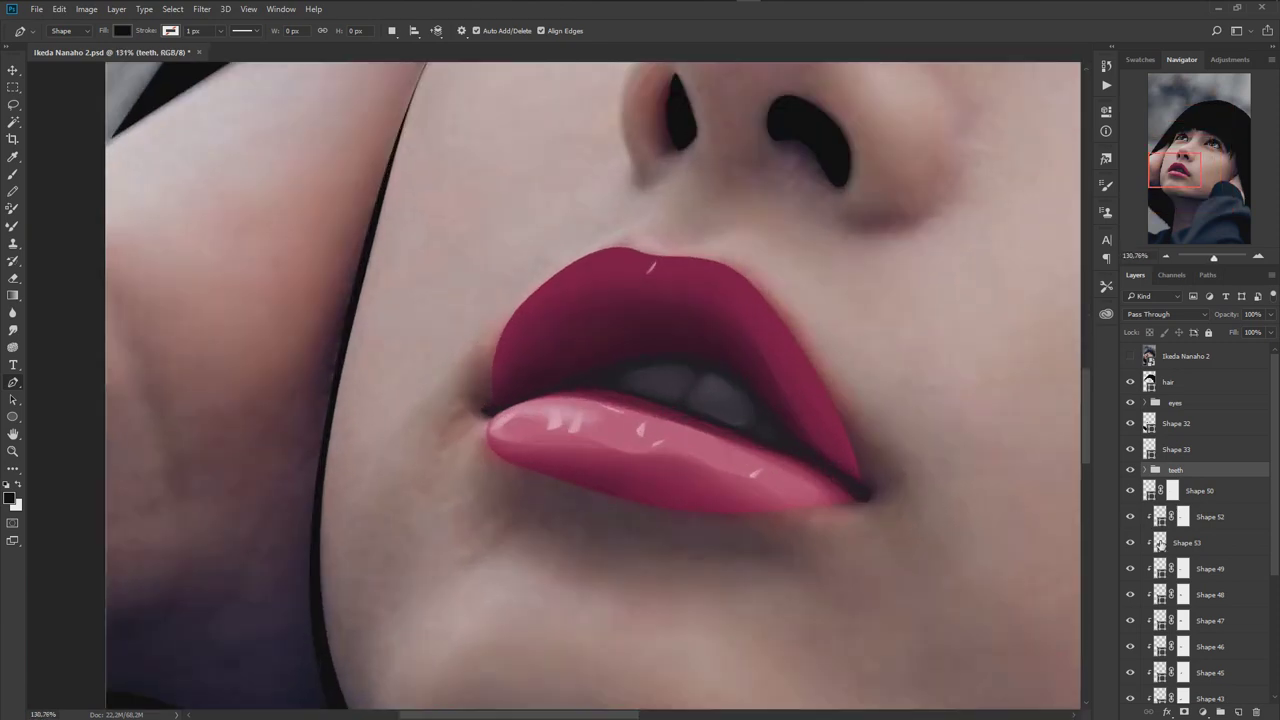
- Give Shape 53 a slightly lighter pink fill and add a layer mask
double_click(1160, 542)
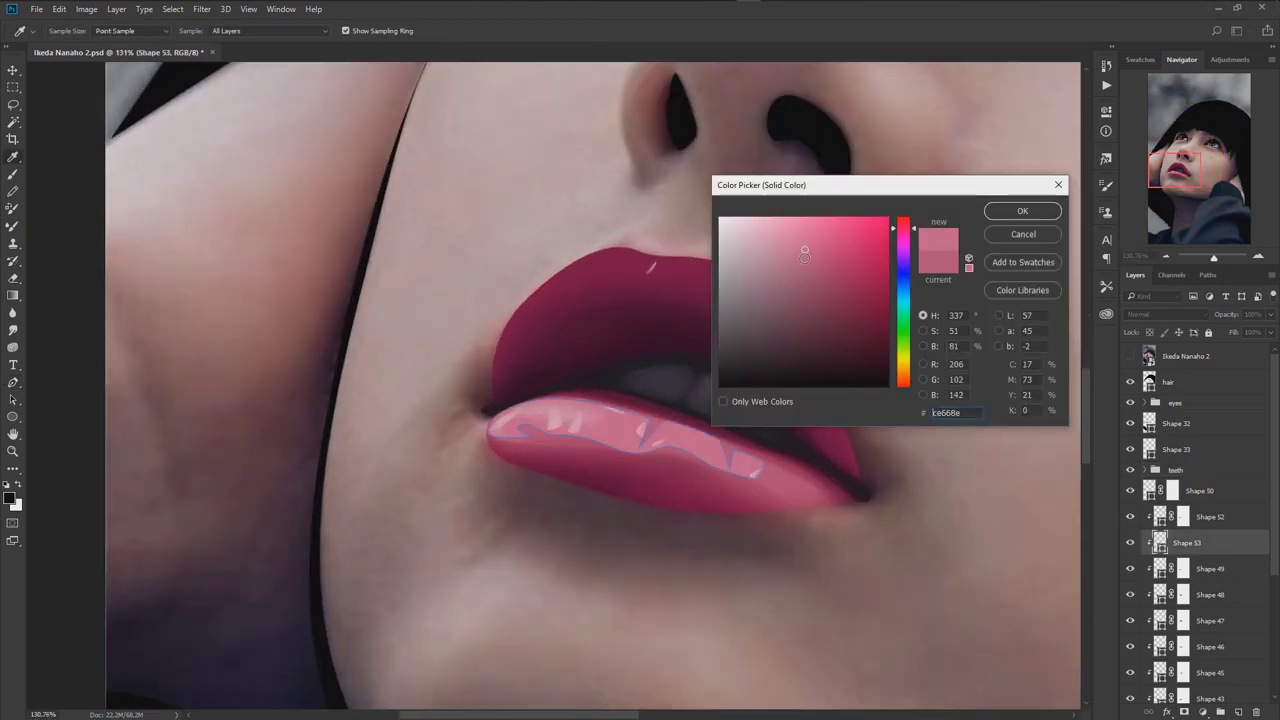
click(807, 247)
click(1022, 211)
click(1183, 542)
- Paint the Shape 53 mask at 40% to fade the highlight streaks and smooth its spike
key(b)
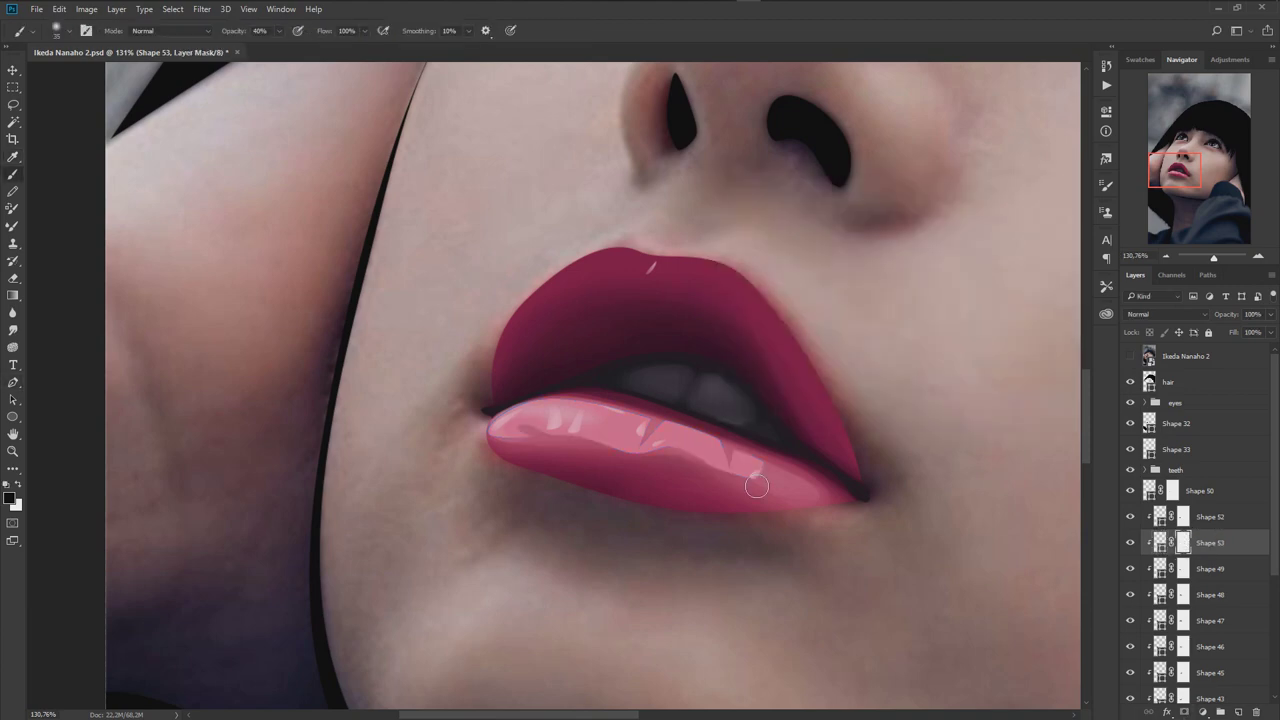
alt+scroll(738, 430, up, 3)
drag(740, 470, 690, 466)
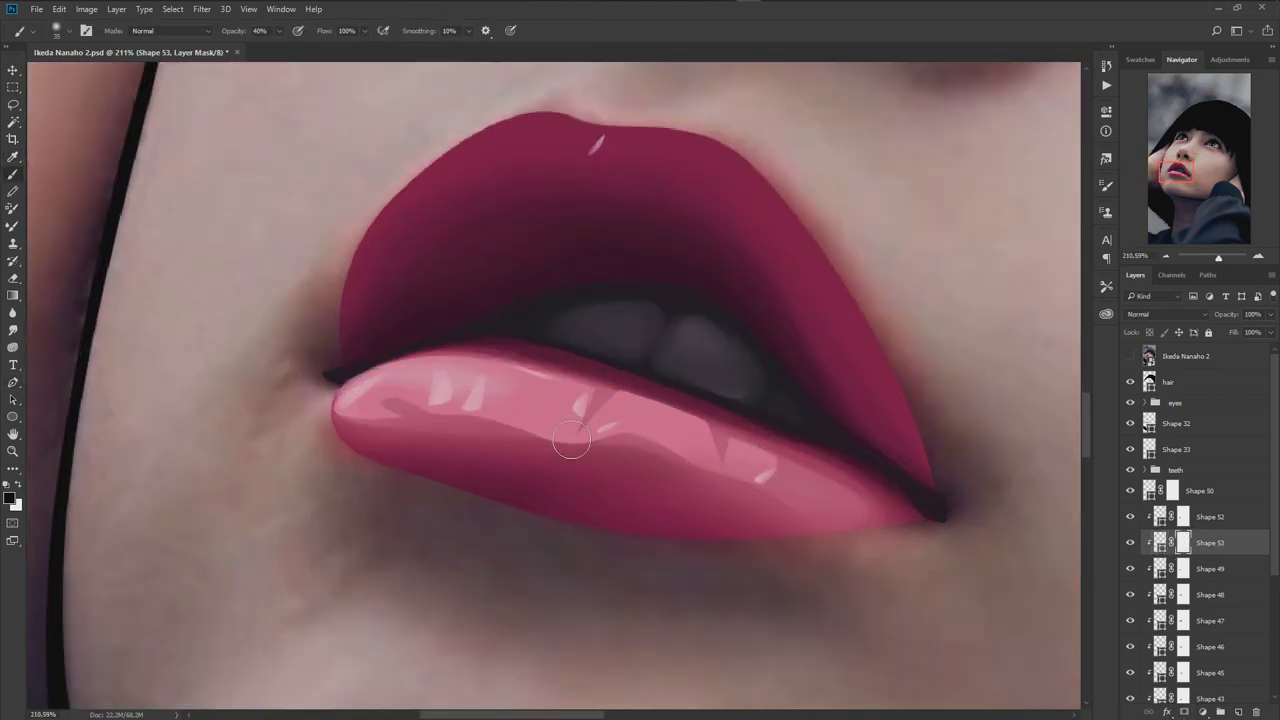
drag(420, 415, 340, 420)
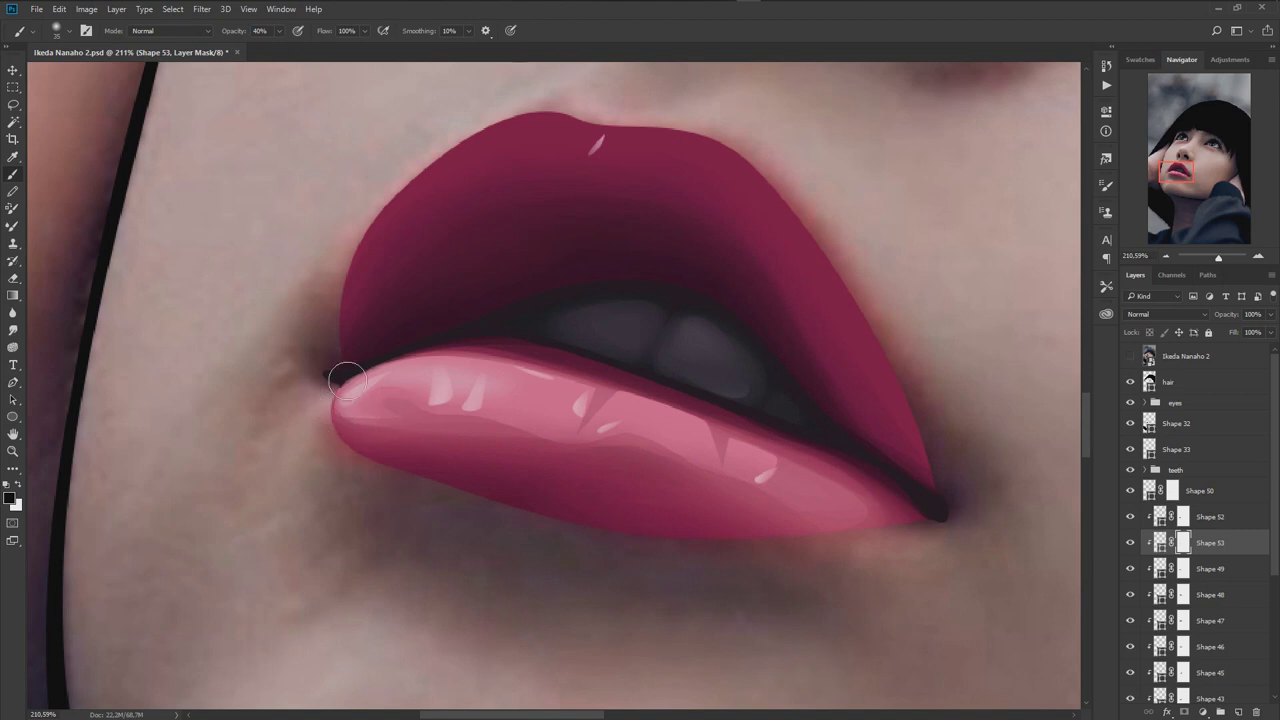
key(backslash)
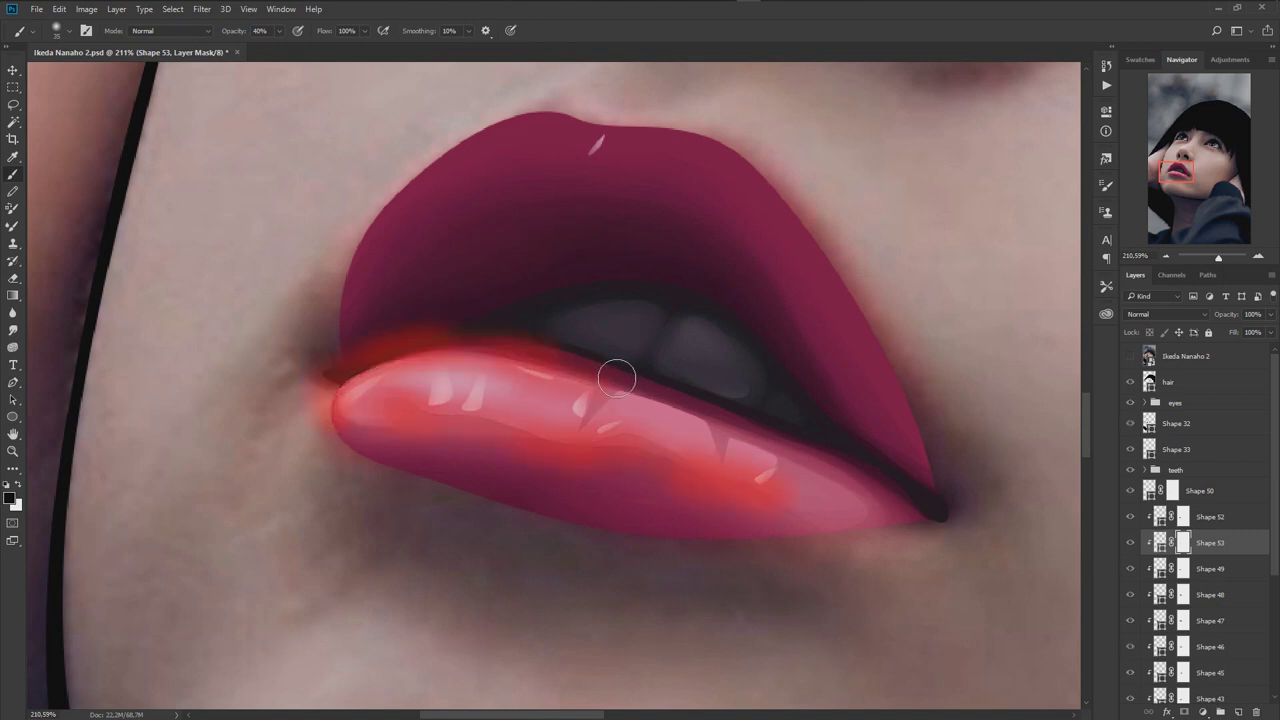
key(backslash)
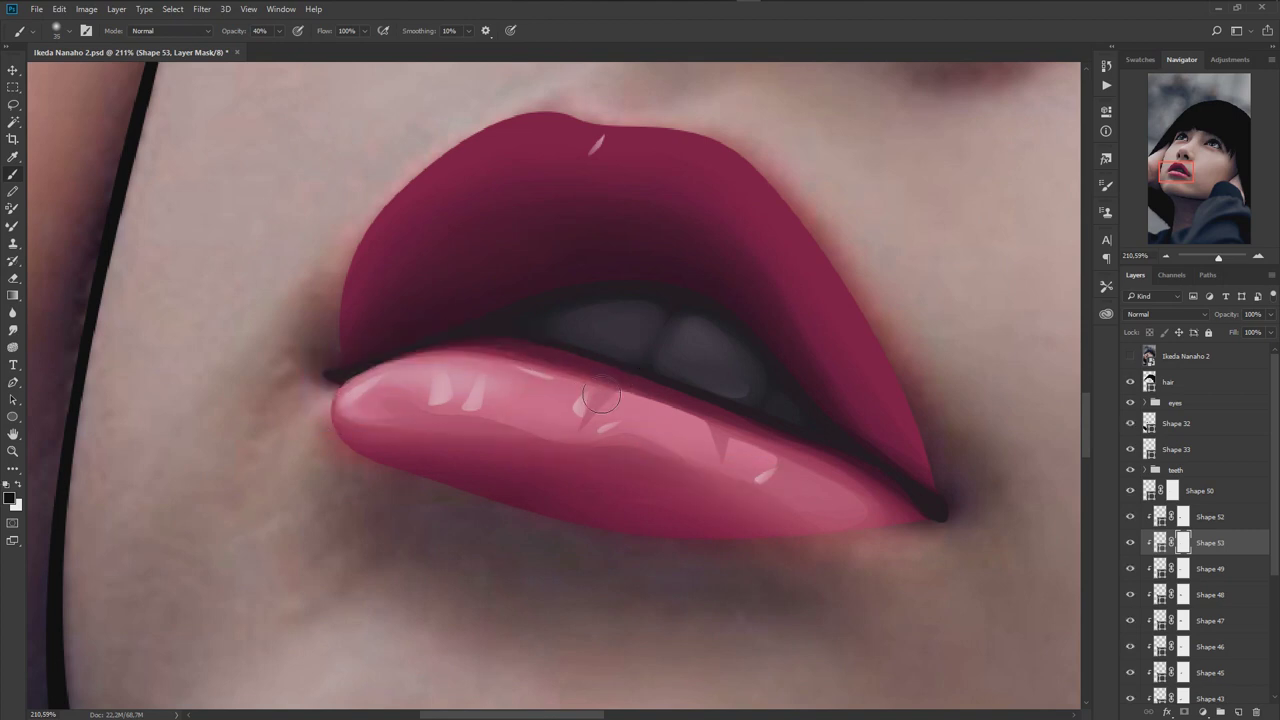
drag(709, 402, 720, 440)
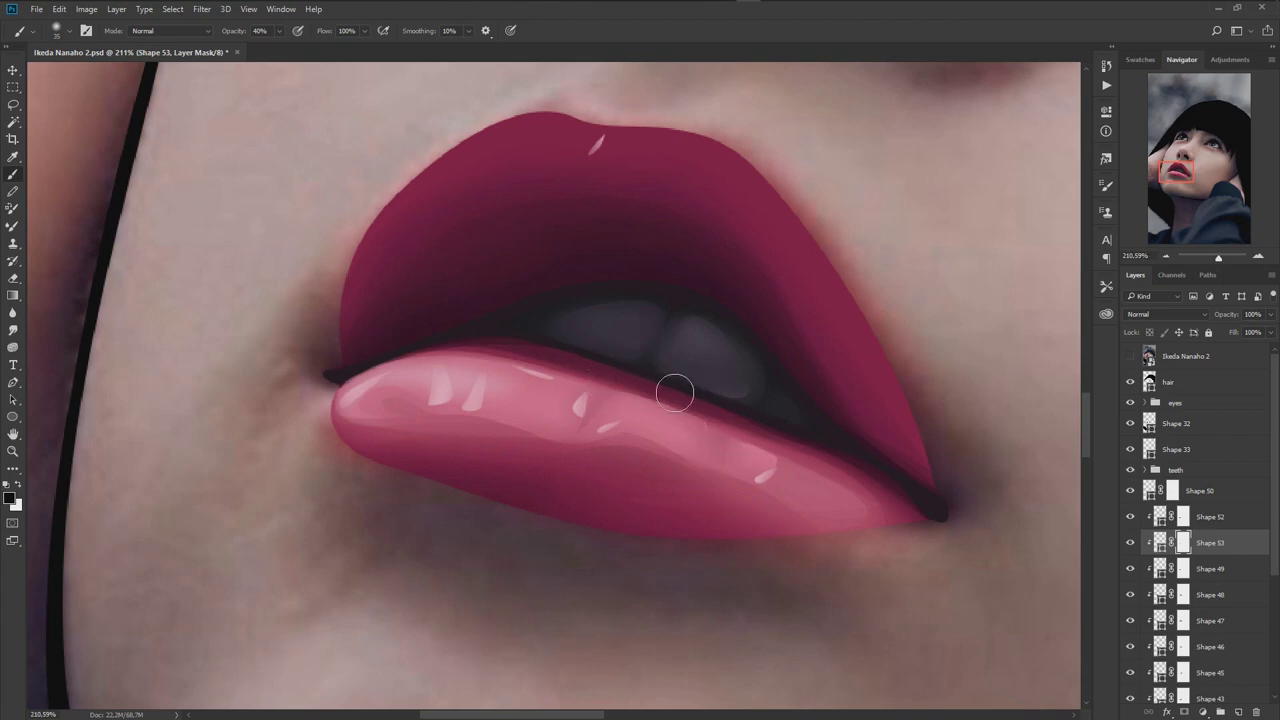
scroll(795, 505, down, 3)
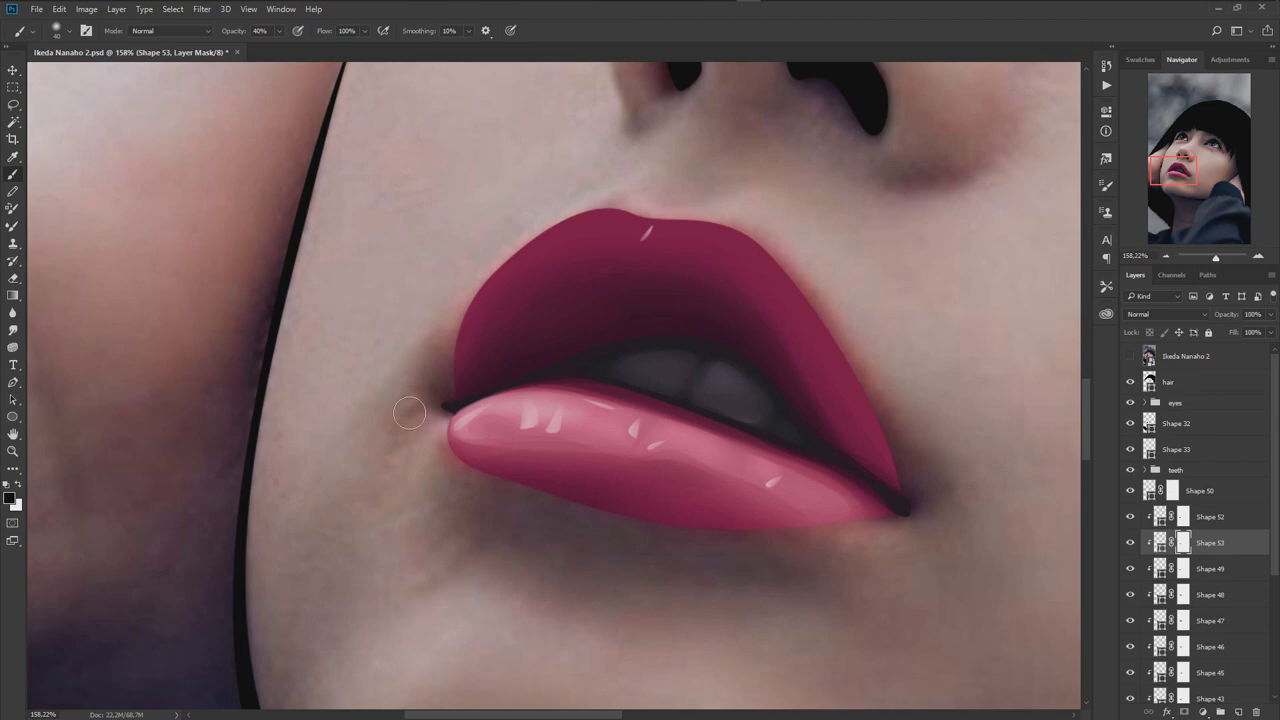
click(1210, 517)
- Draw a new Shape 54 highlight across the upper-left of the lower lip
key(p)
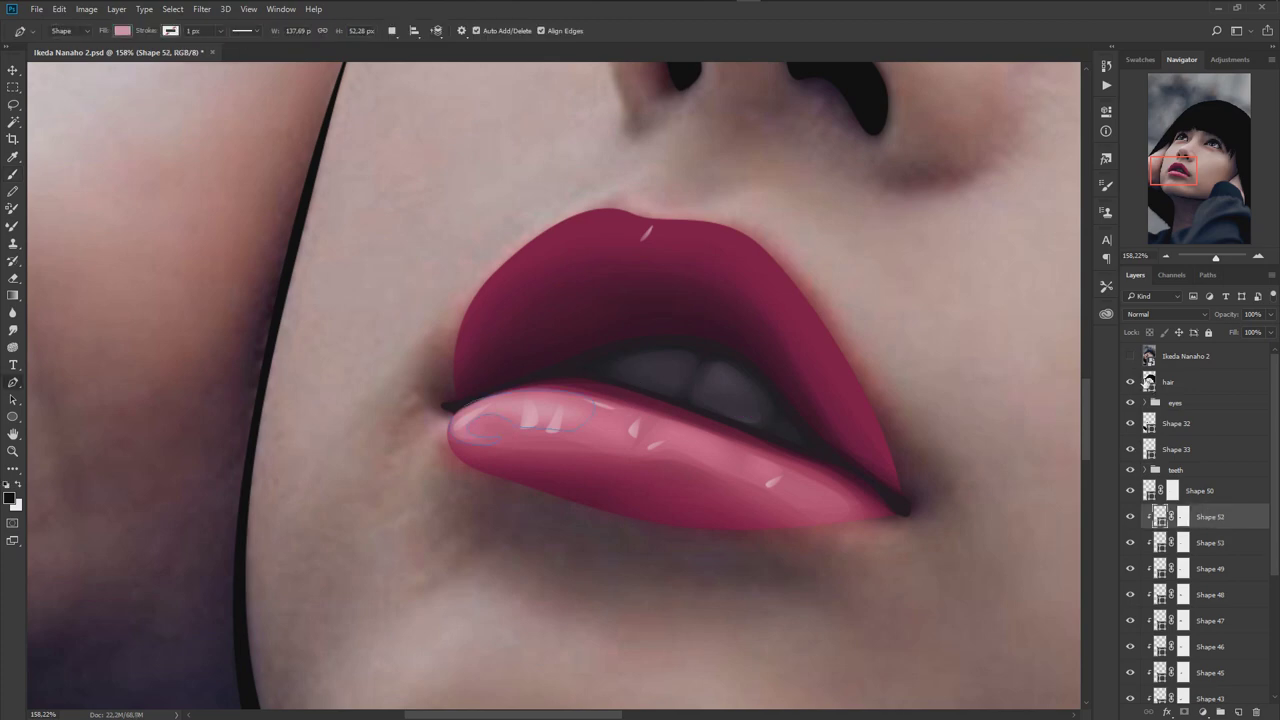
scroll(530, 425, up, 3)
click(745, 437)
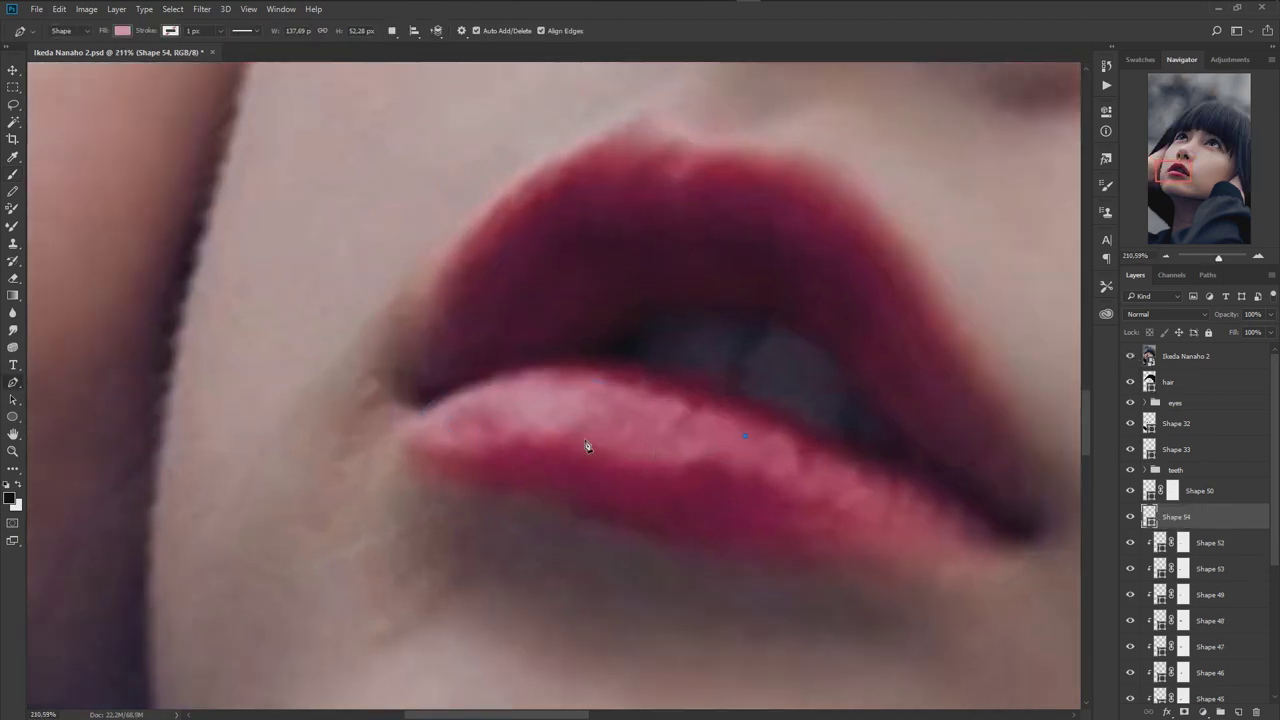
drag(457, 438, 424, 453)
- Fill Shape 54 with a pink sampled from the reference lip and clip it to Shape 50
double_click(1148, 516)
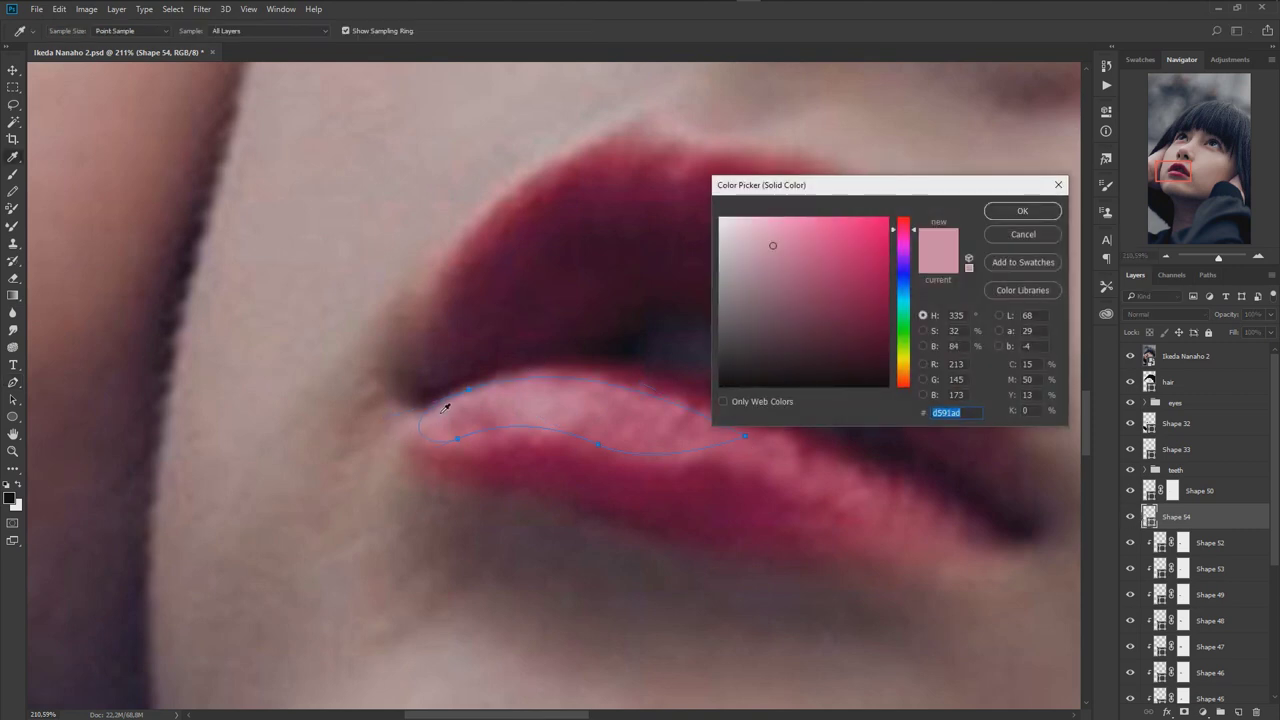
click(546, 401)
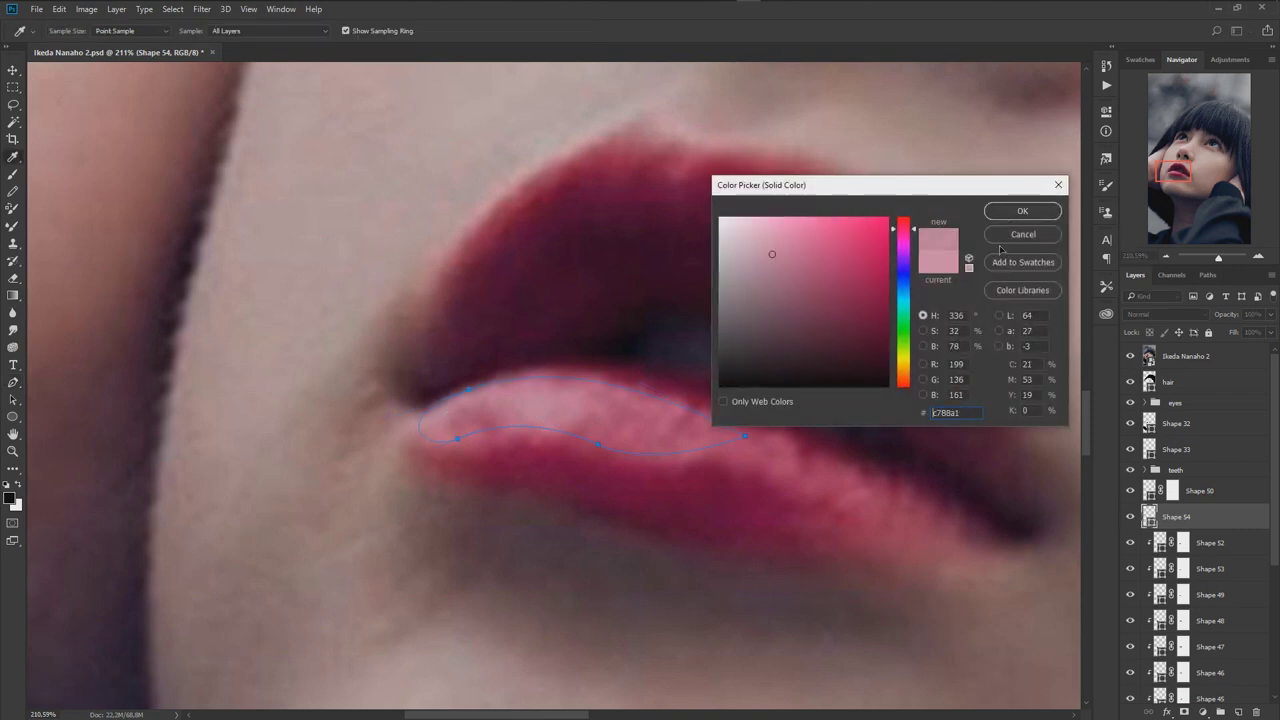
click(1022, 211)
alt+click(1148, 504)
- Brush away Shape 54's edge so it feathers softly into the lip gloss
key(b)
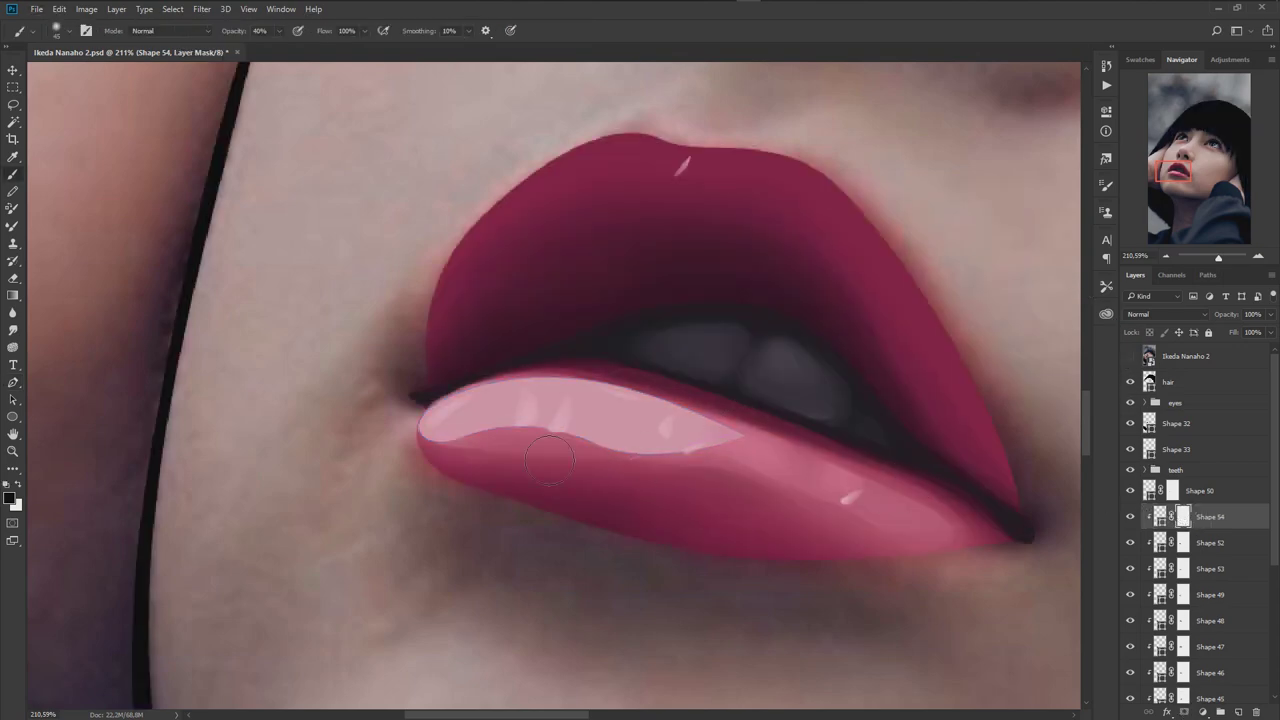
drag(770, 460, 630, 420)
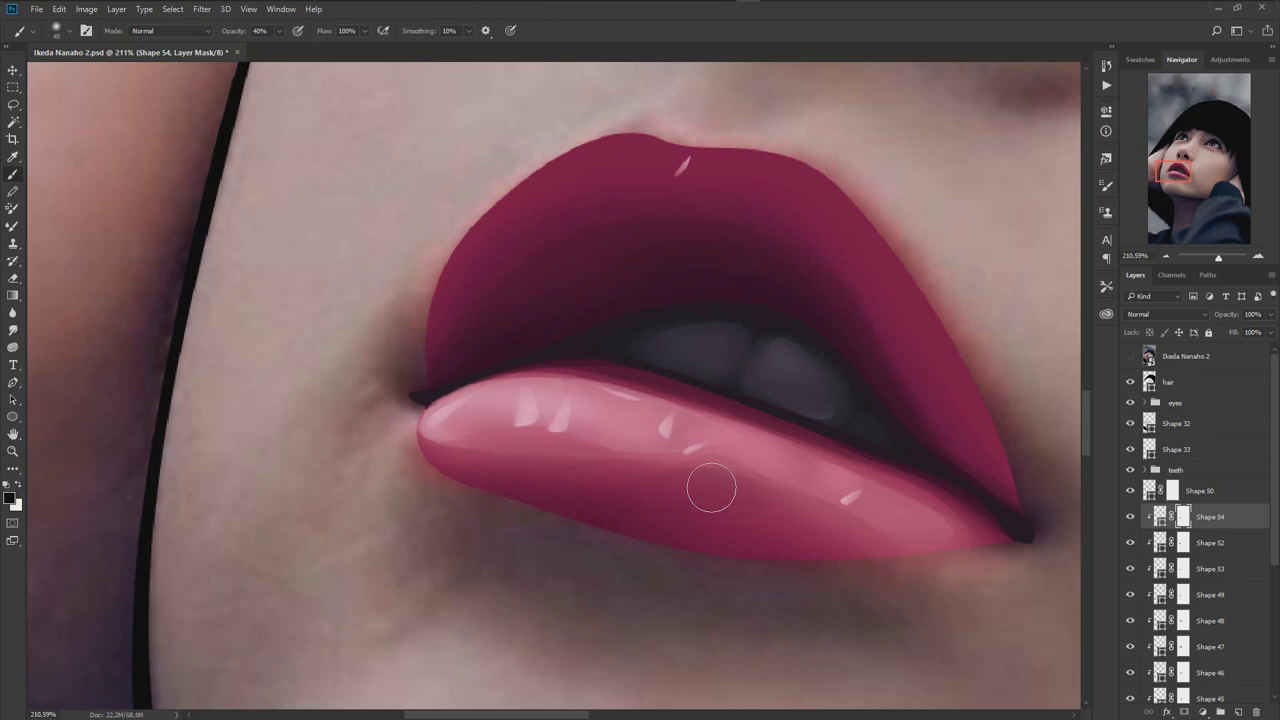
scroll(638, 497, down, 5)
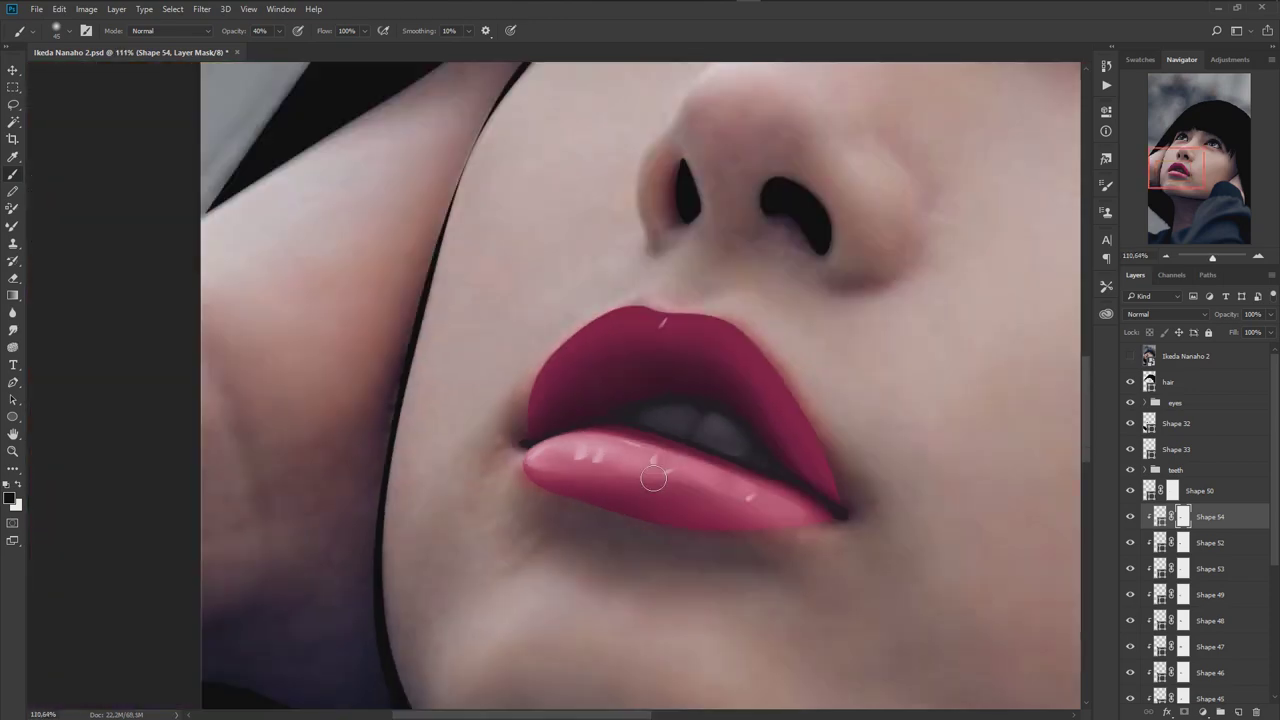
key(p)
click(1200, 491)
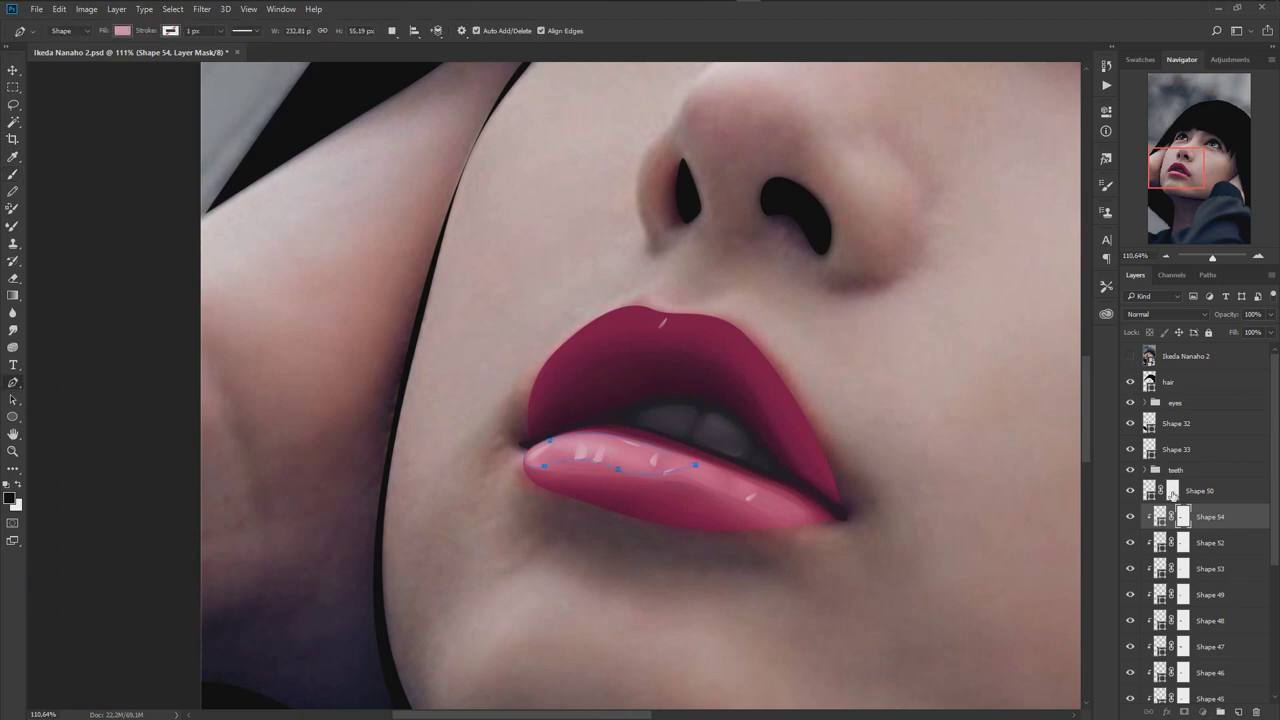
- Draw a closed Shape 55 rim highlight curving along the lower lip's left tip
scroll(528, 440, up, 1)
scroll(528, 440, up, 1)
scroll(528, 445, up, 2)
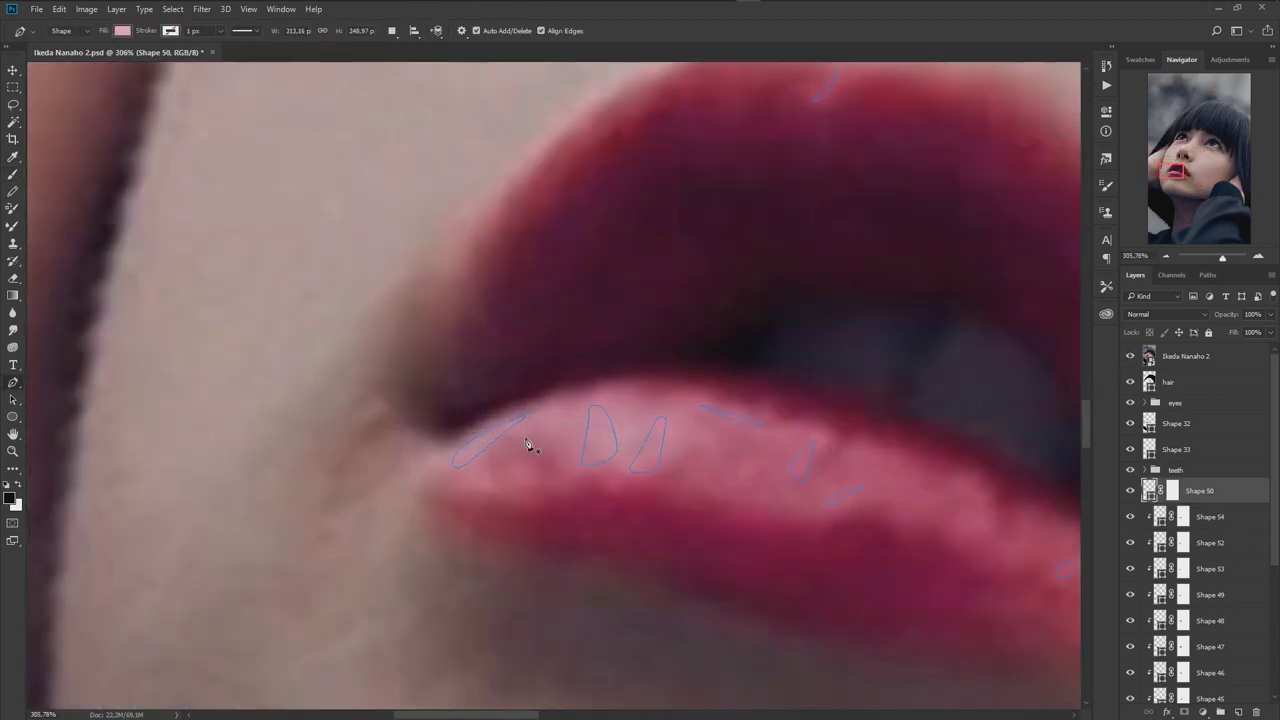
click(481, 482)
drag(480, 435, 512, 397)
click(643, 397)
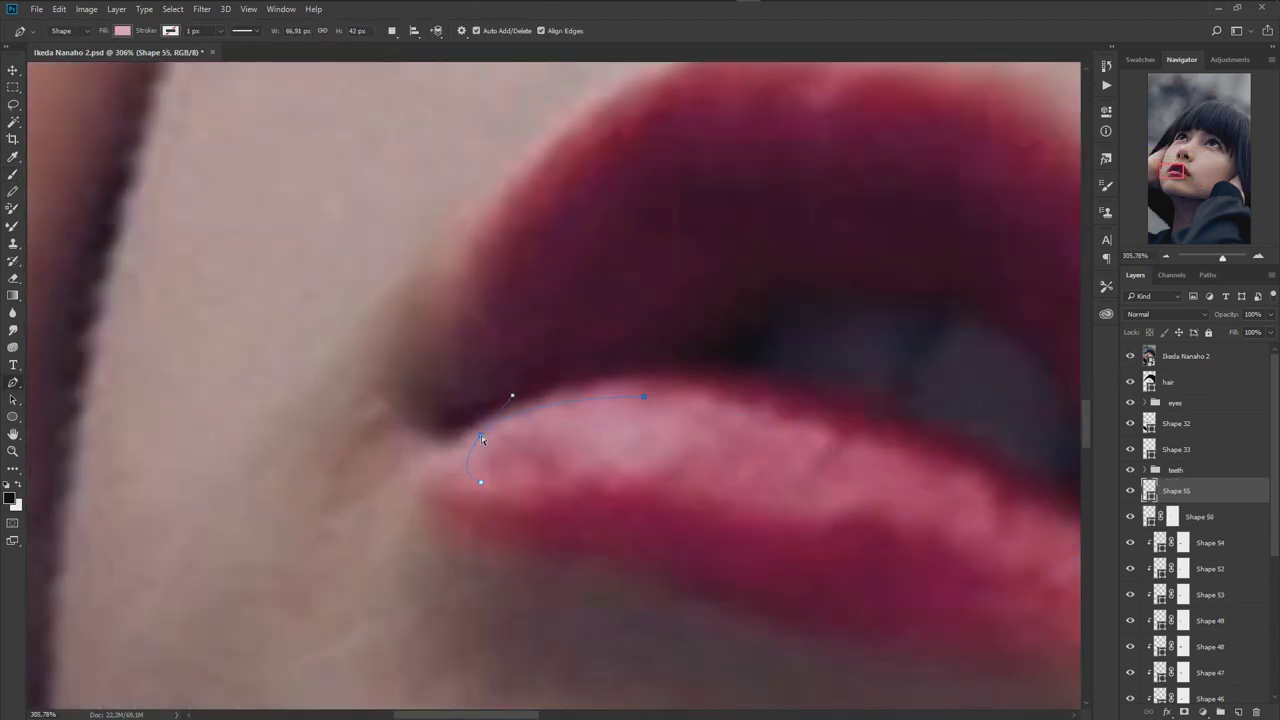
click(481, 484)
- Give Shape 55 a pale fill and a layer mask, testing then undoing a brush fade
click(1133, 357)
double_click(1149, 490)
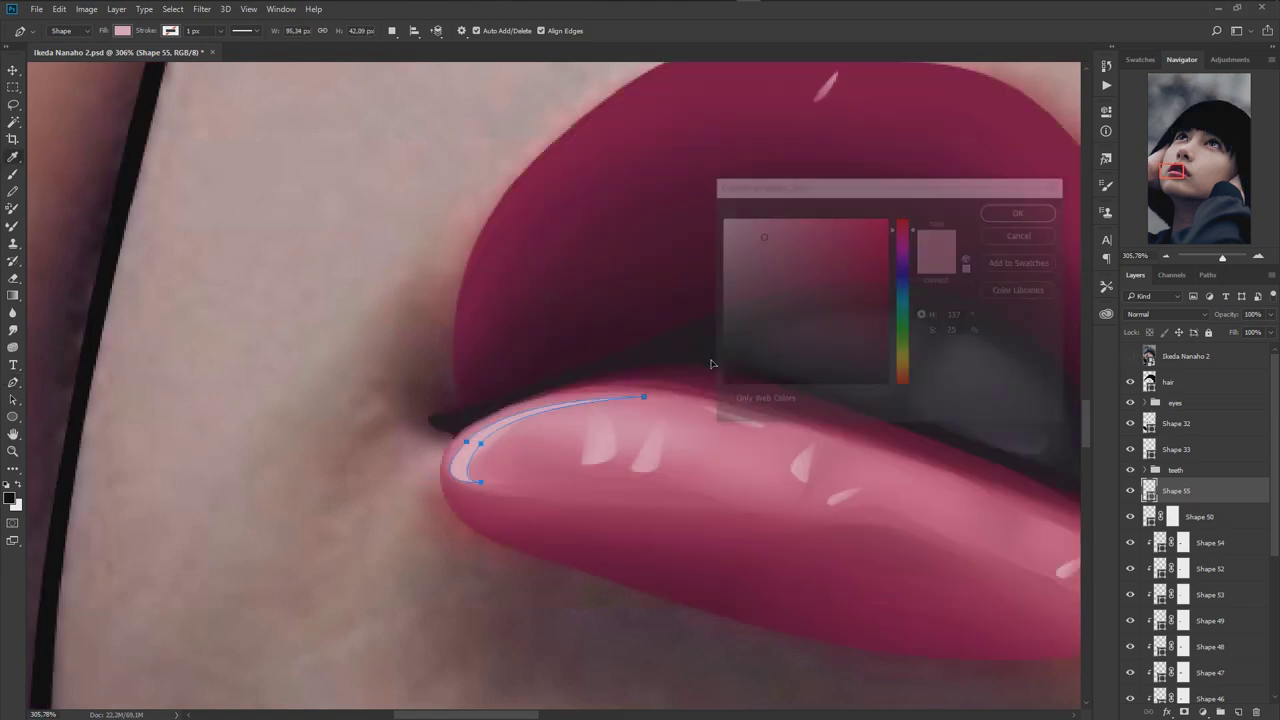
click(1015, 211)
click(1184, 712)
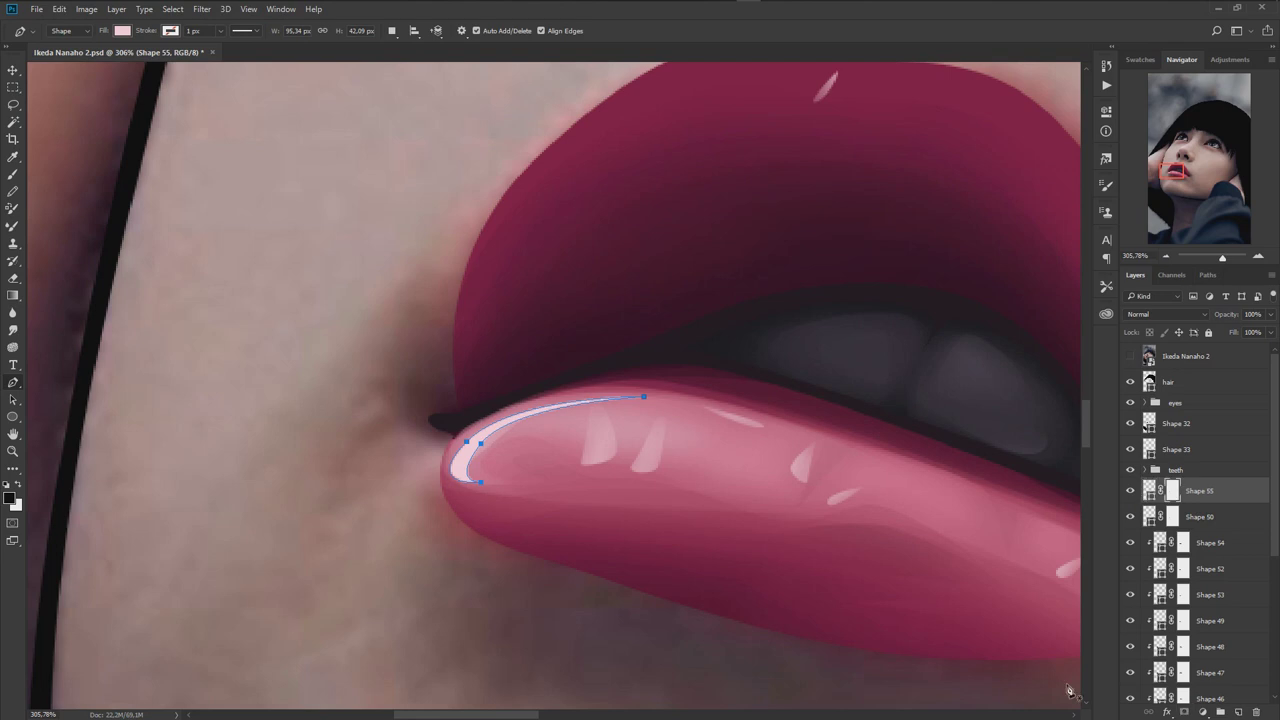
key(b)
click(450, 455)
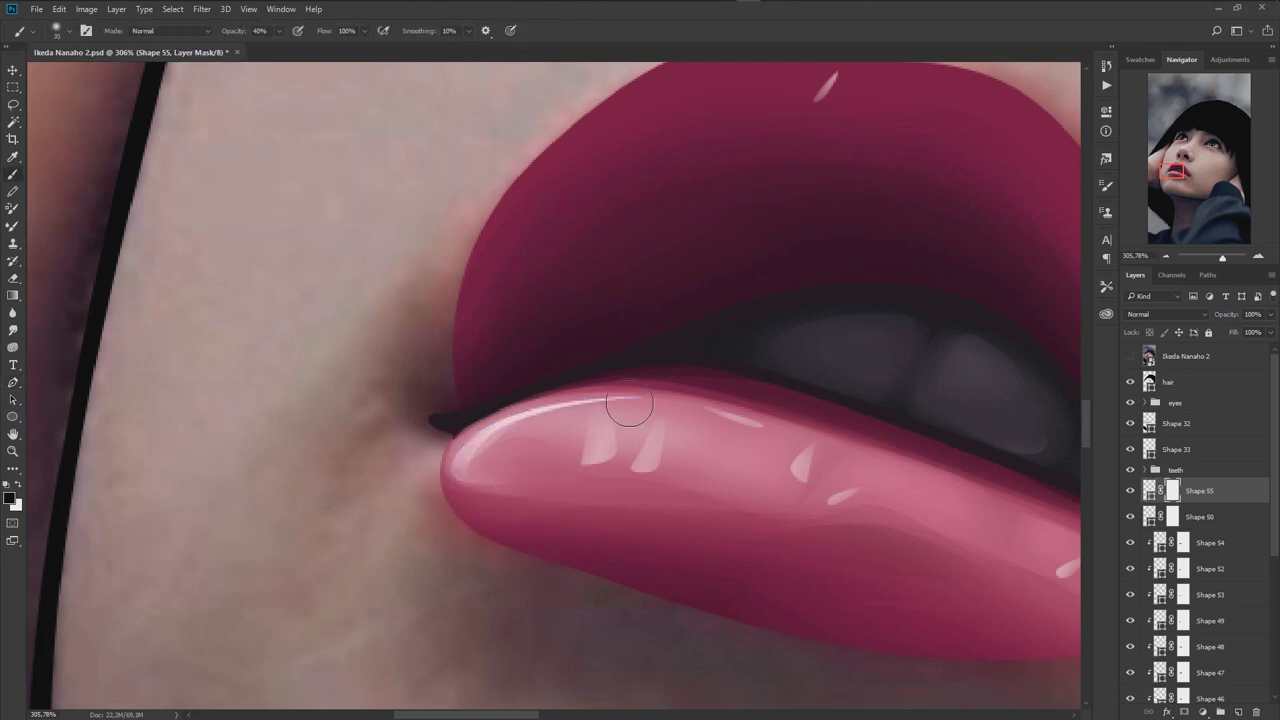
key(bracketleft)
key(ctrl+z)
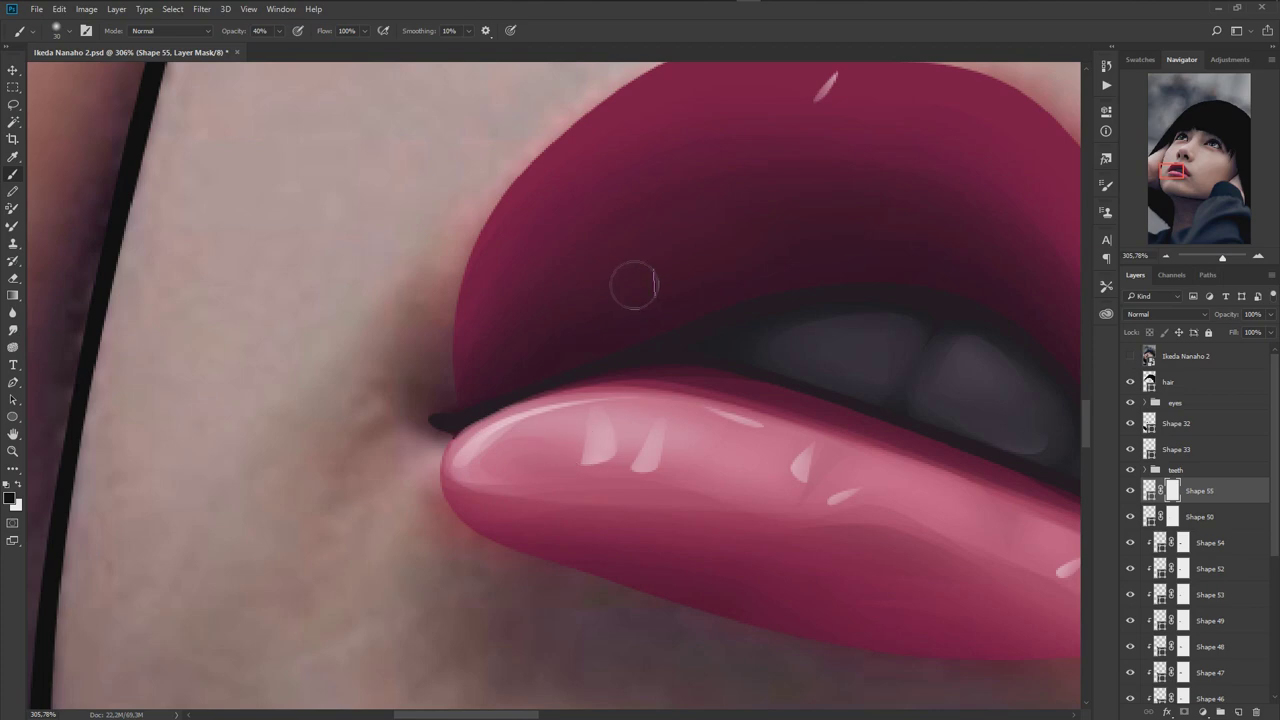
scroll(560, 440, down, 5)
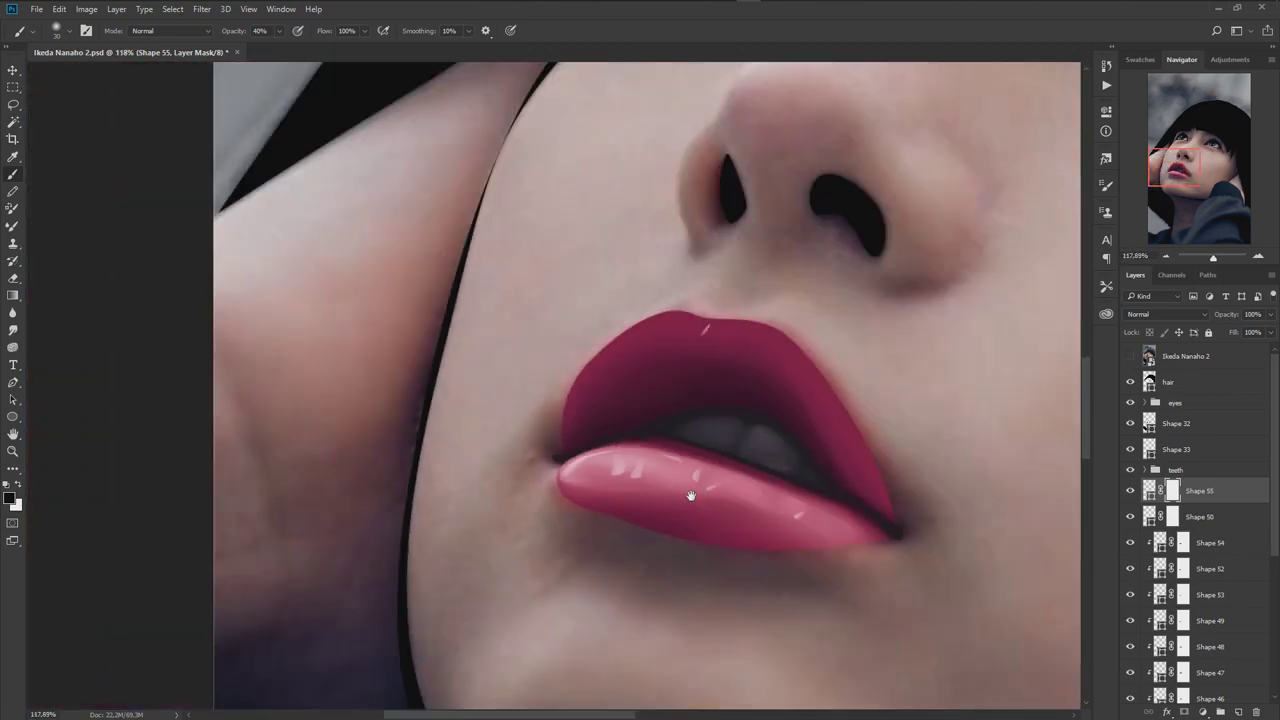
- Add another small glossy highlight subpath to Shape 55 on the lower lip
key(p)
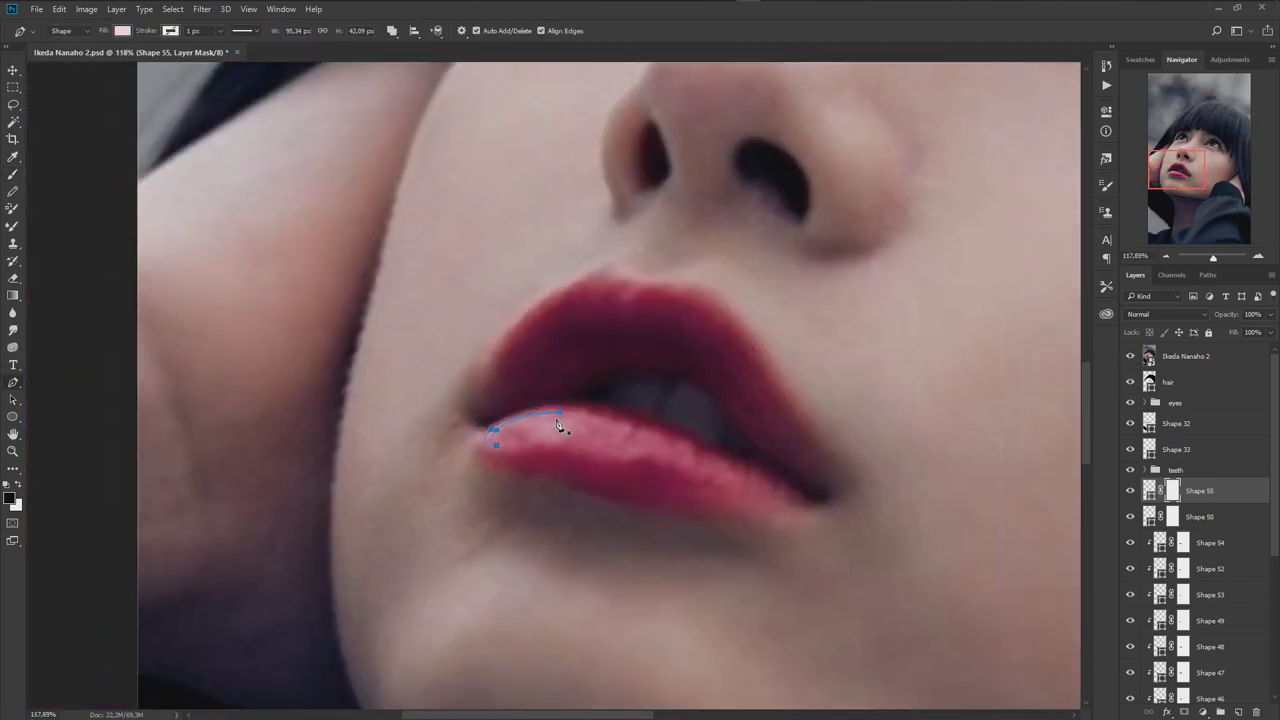
scroll(560, 430, up, 3)
scroll(547, 440, up, 2)
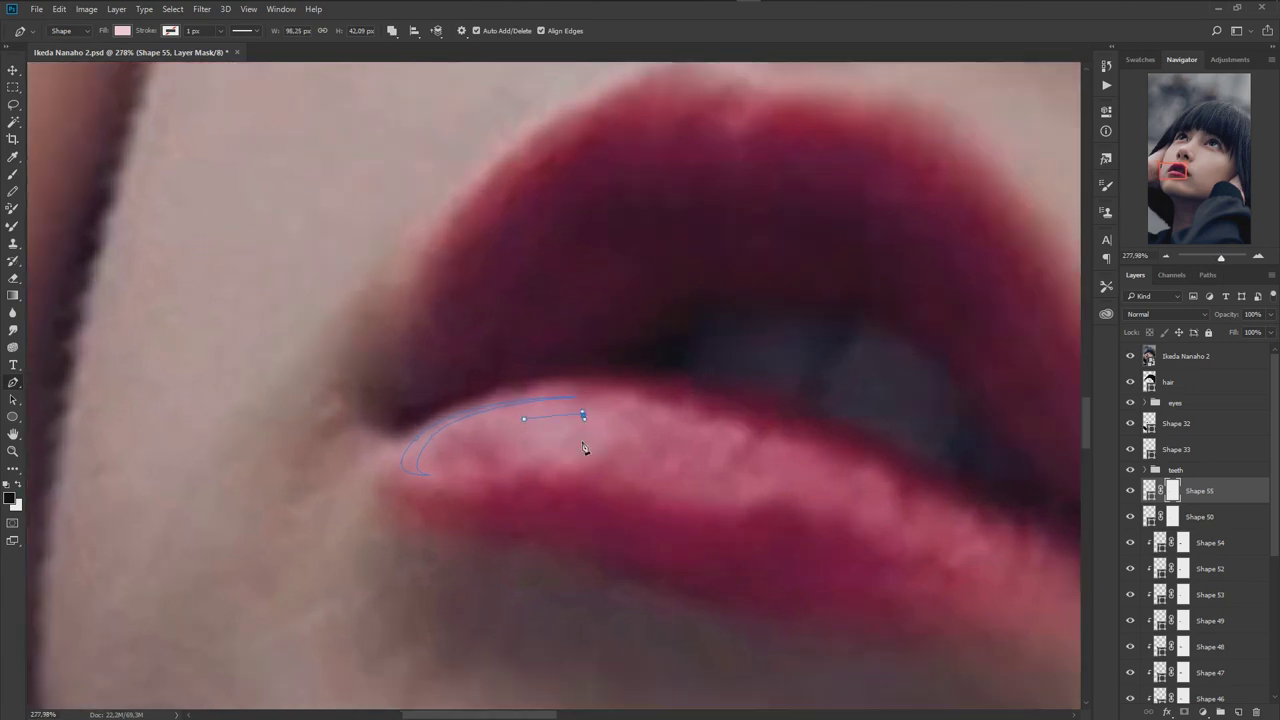
click(735, 428)
drag(812, 497, 627, 449)
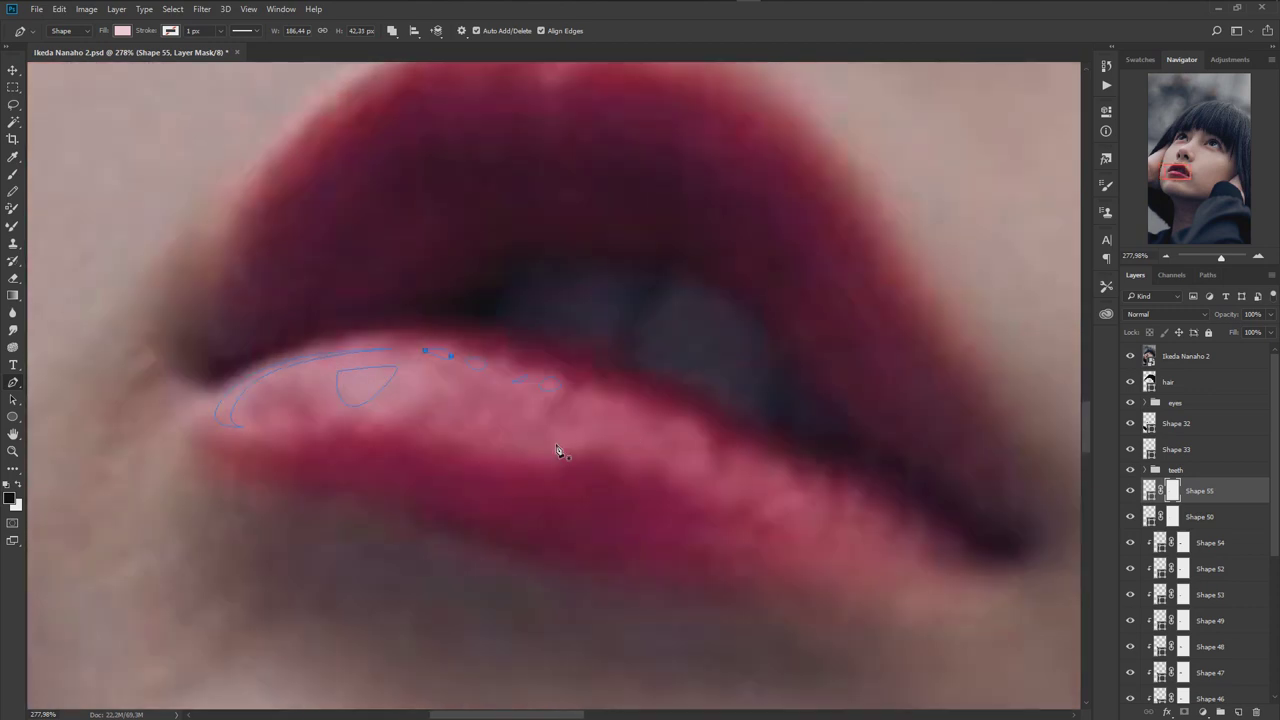
- Hide the reference photo and path outlines to judge the highlights, targeting the layer masks
click(1129, 357)
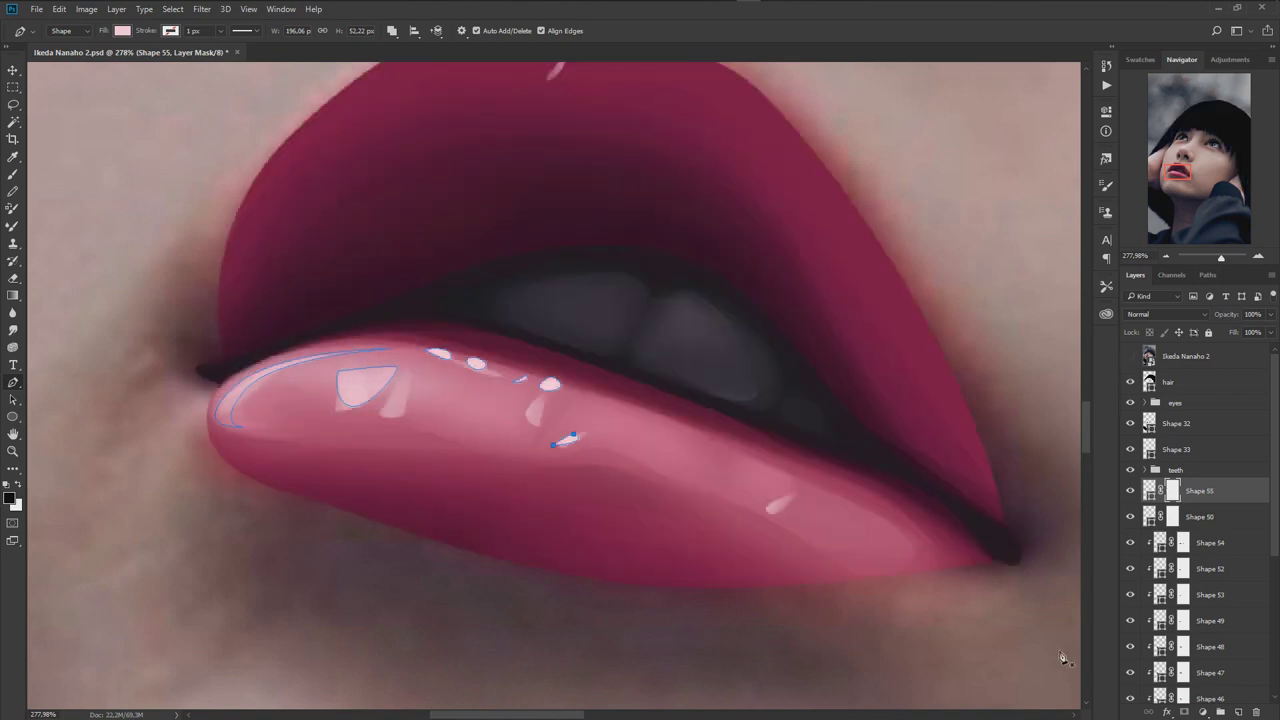
key(b)
key(ctrl+h)
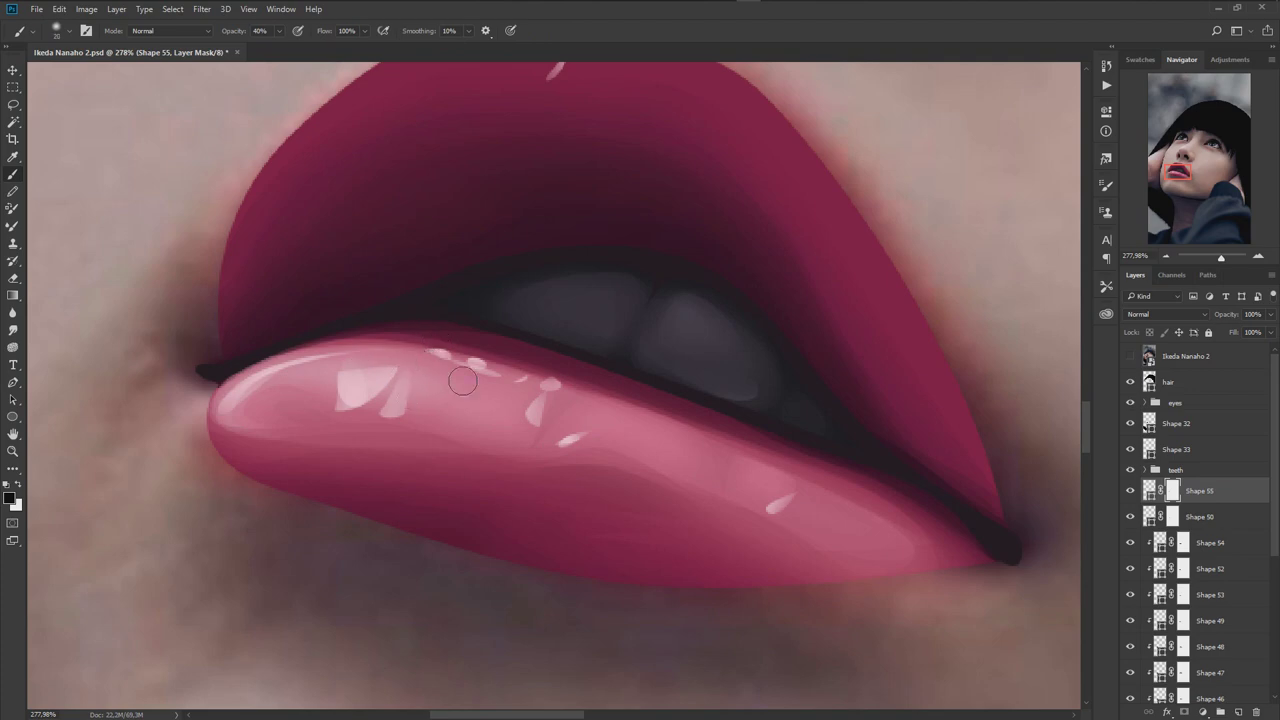
scroll(562, 473, down, 3)
scroll(560, 460, down, 3)
scroll(550, 440, up, 4)
scroll(538, 411, up, 3)
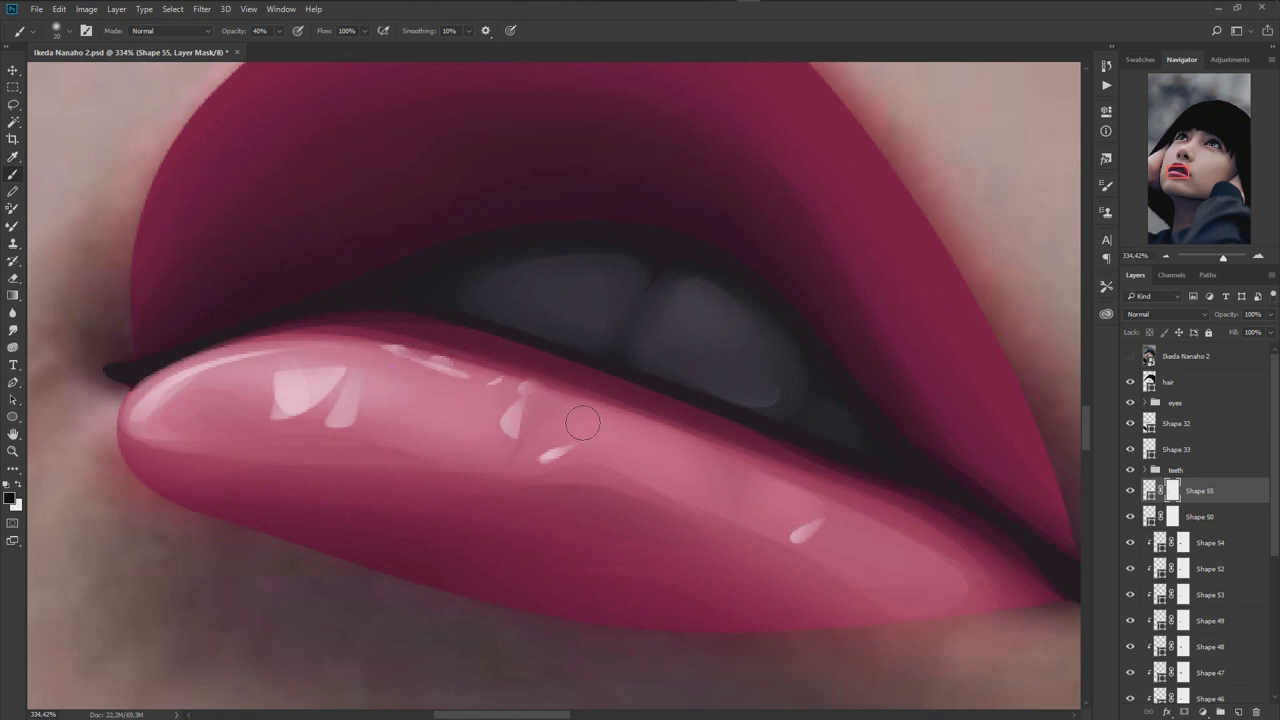
click(1167, 518)
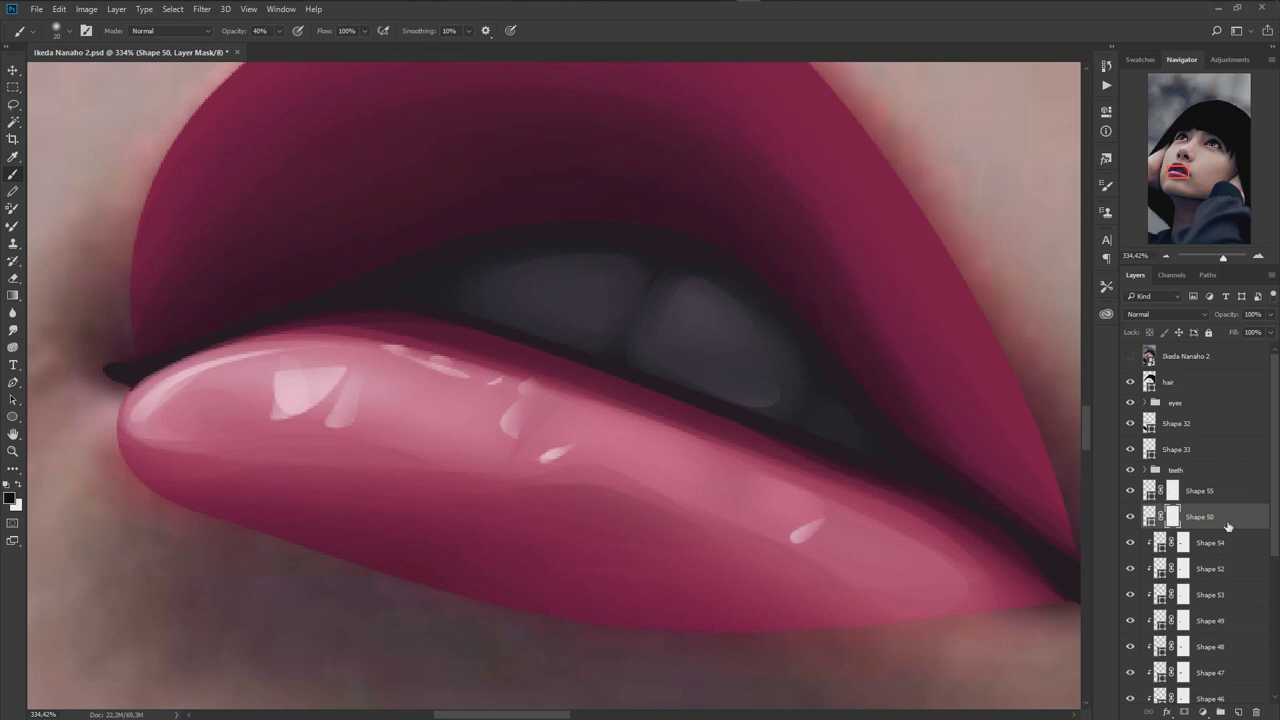
key(alt+bracketright)
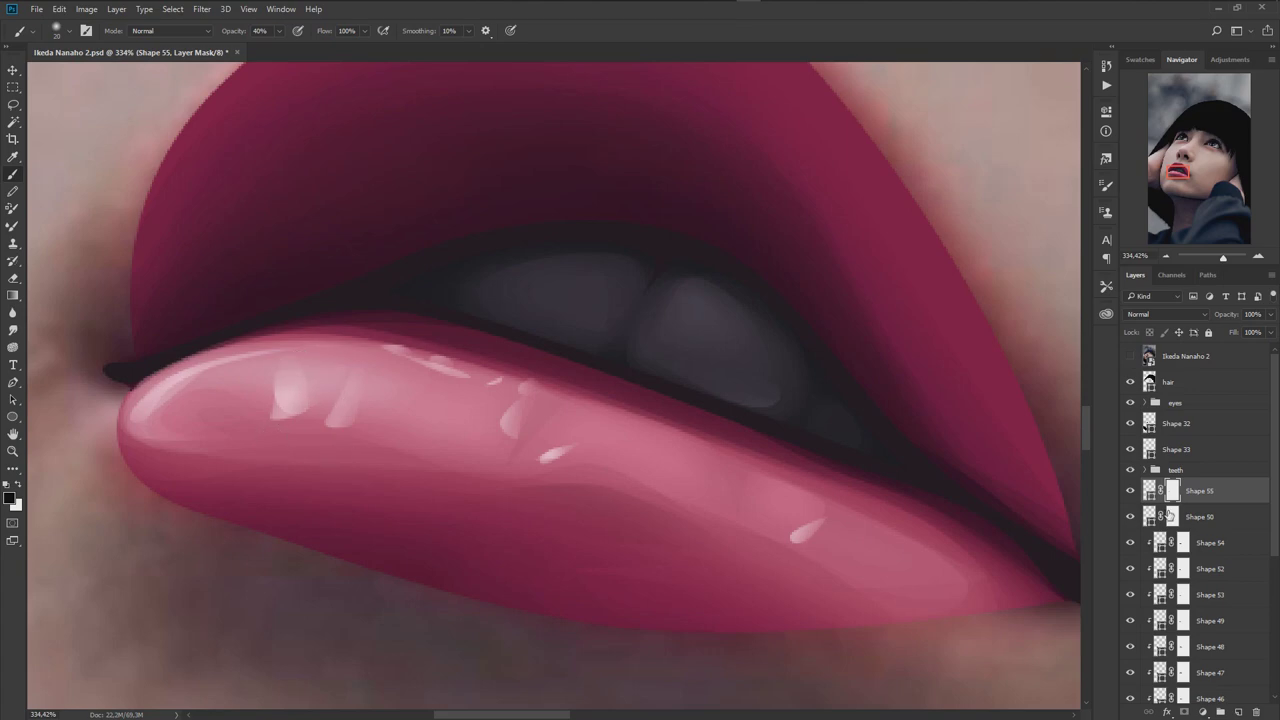
- Target the Shape 50 lip mask and compare the whole face against the reference photo
key(alt+bracketleft)
scroll(368, 538, down, 2)
scroll(400, 529, down, 4)
key(ctrl+s)
scroll(634, 584, down, 2)
scroll(600, 570, down, 1)
scroll(550, 550, down, 1)
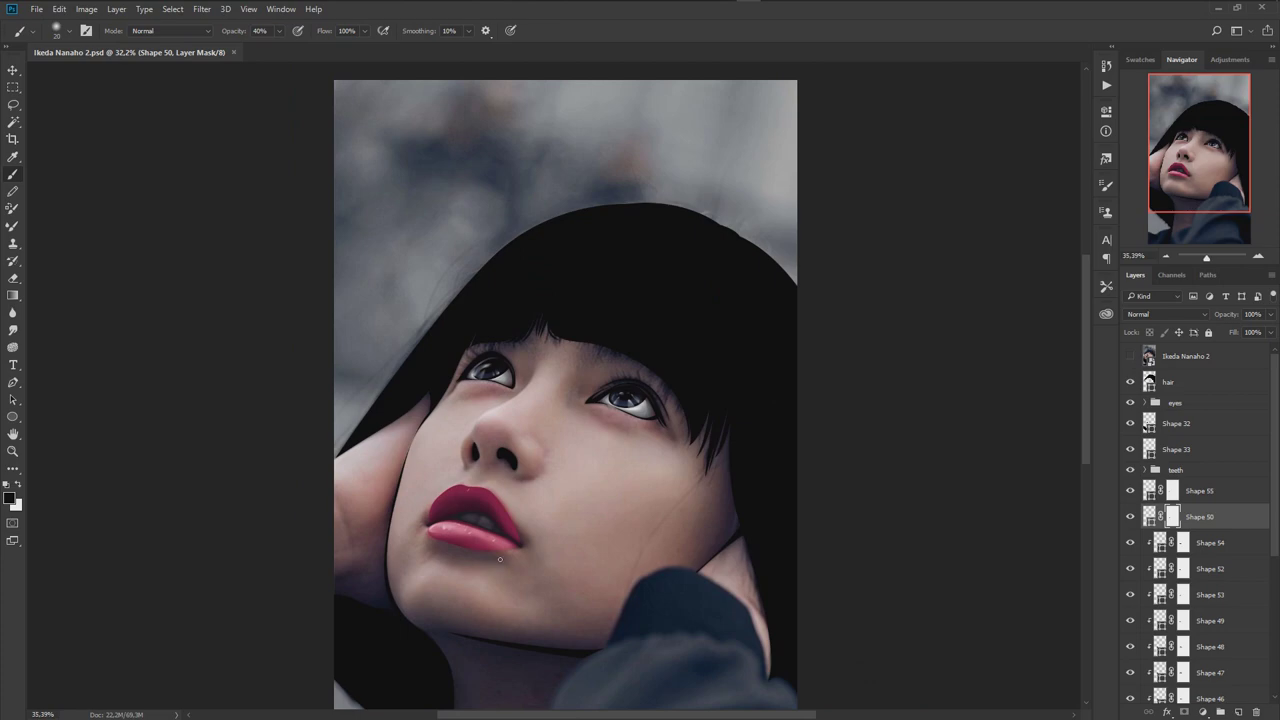
scroll(468, 511, up, 5)
scroll(468, 511, up, 3)
scroll(500, 512, up, 3)
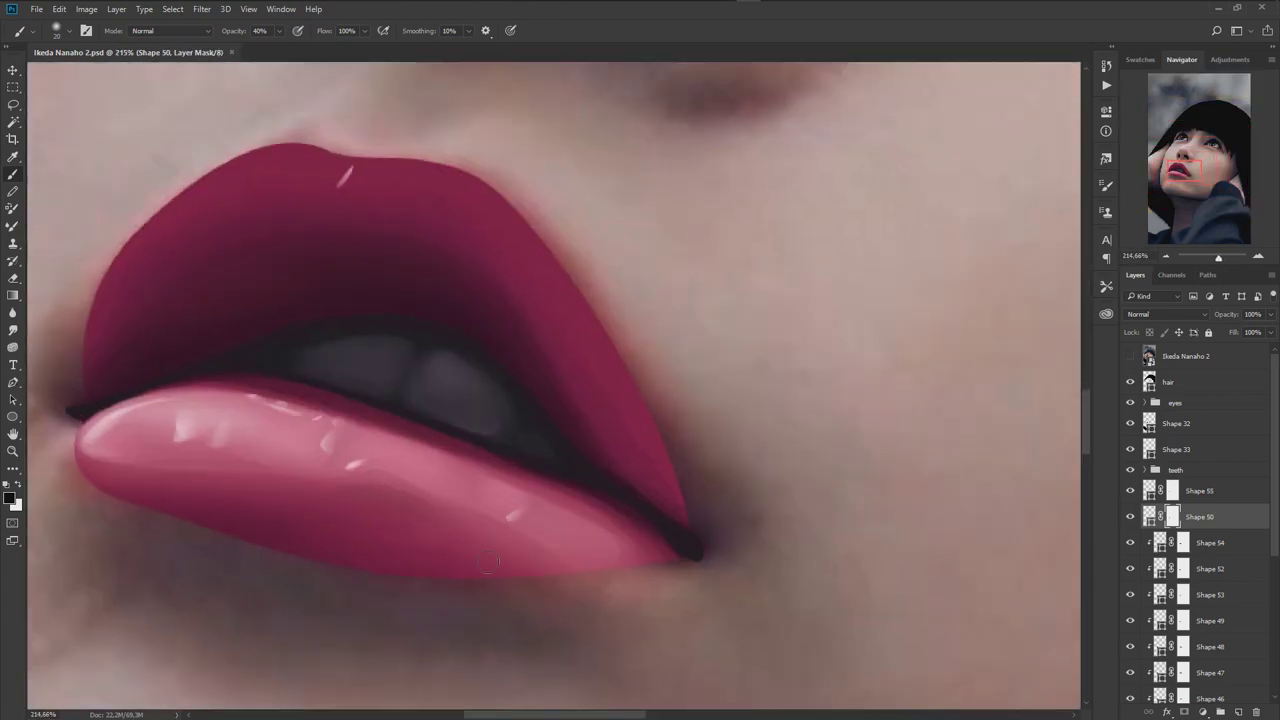
scroll(551, 519, down, 4)
scroll(504, 505, down, 1)
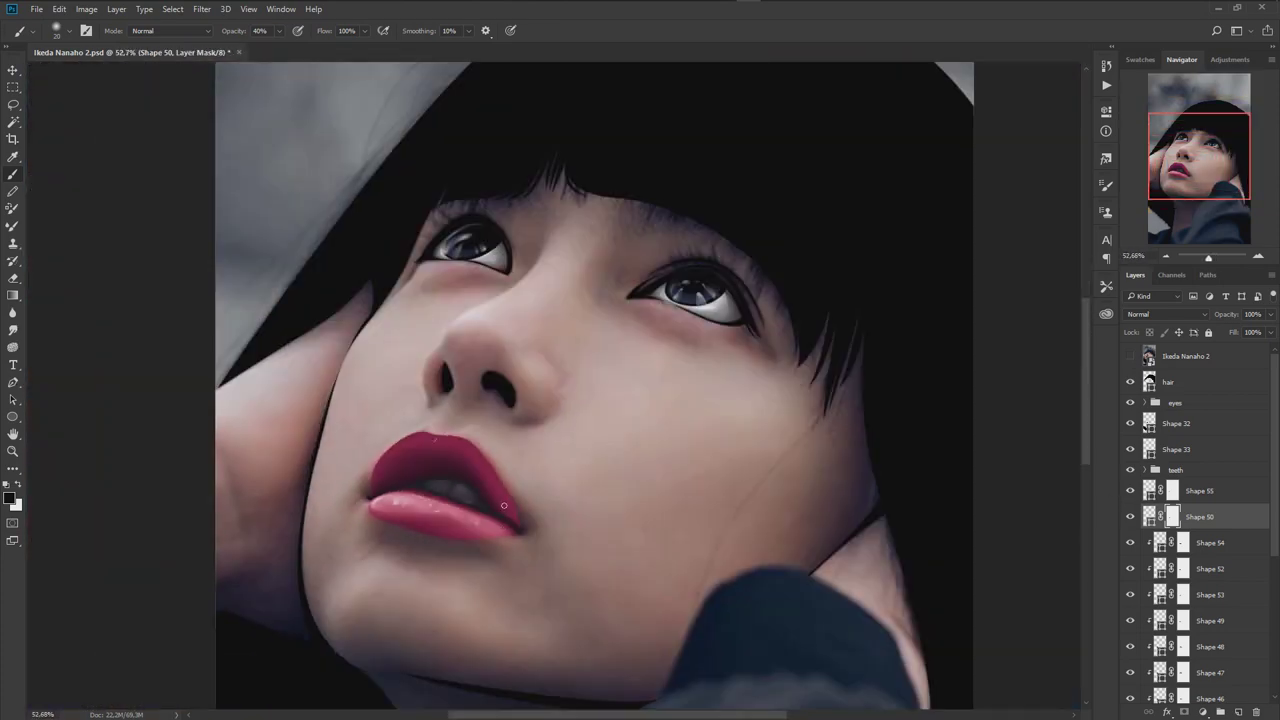
click(1131, 357)
scroll(425, 515, up, 3)
scroll(425, 515, up, 1)
- Change the shape combination option and add another small highlight outline on the lower lip
key(p)
scroll(442, 497, up, 1)
scroll(442, 497, up, 2)
click(392, 30)
click(465, 57)
click(520, 493)
click(436, 497)
- Try fading the small lower-lip highlight on the mask, then undo it
key(Escape)
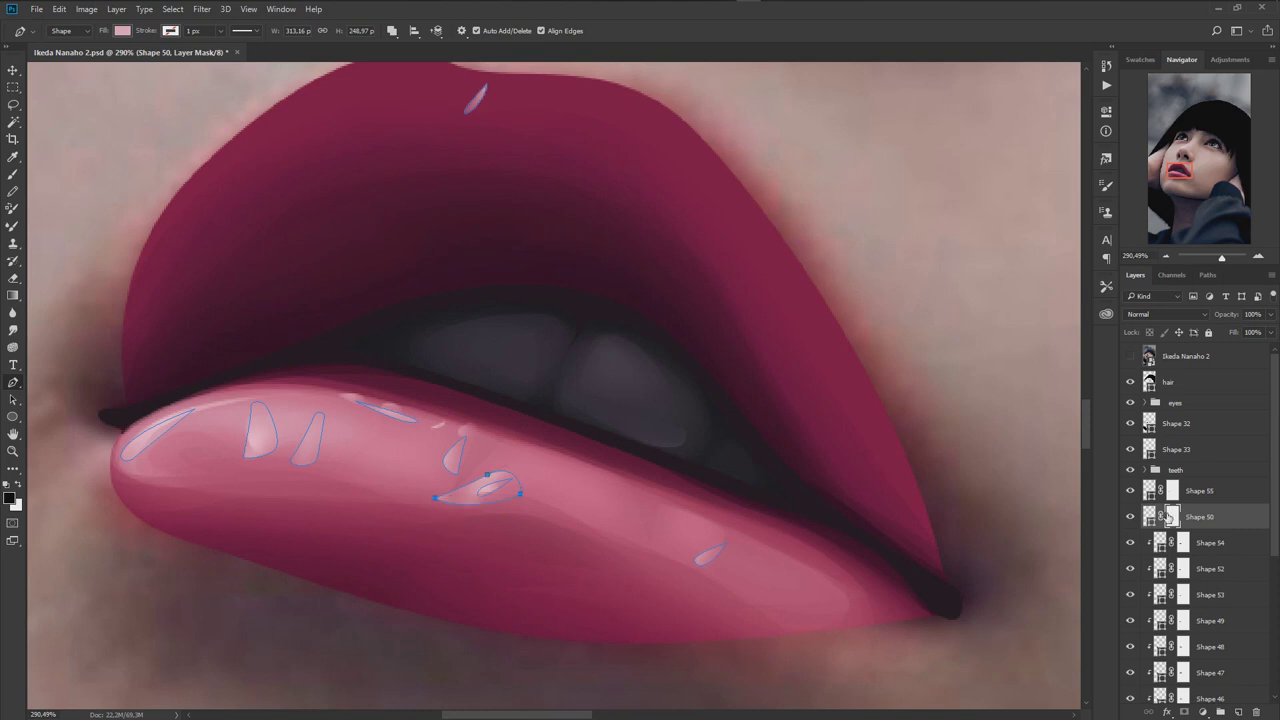
key(b)
drag(516, 478, 446, 493)
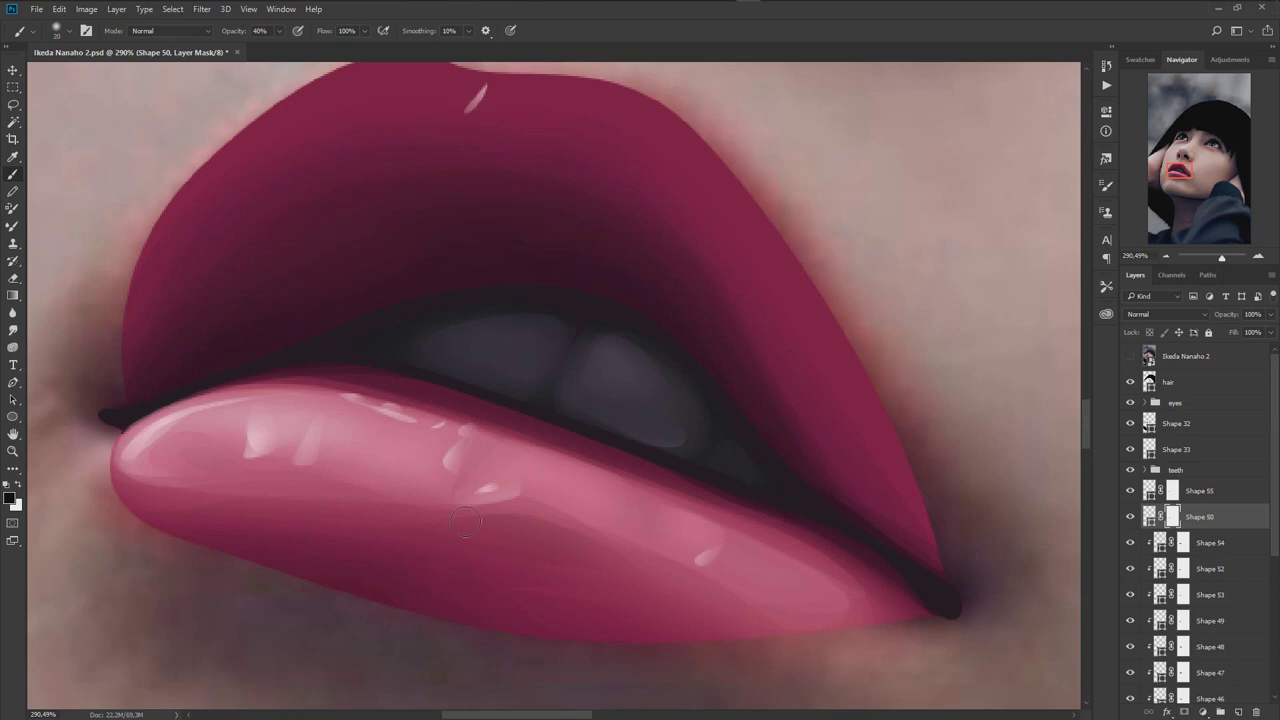
key(ctrl+z)
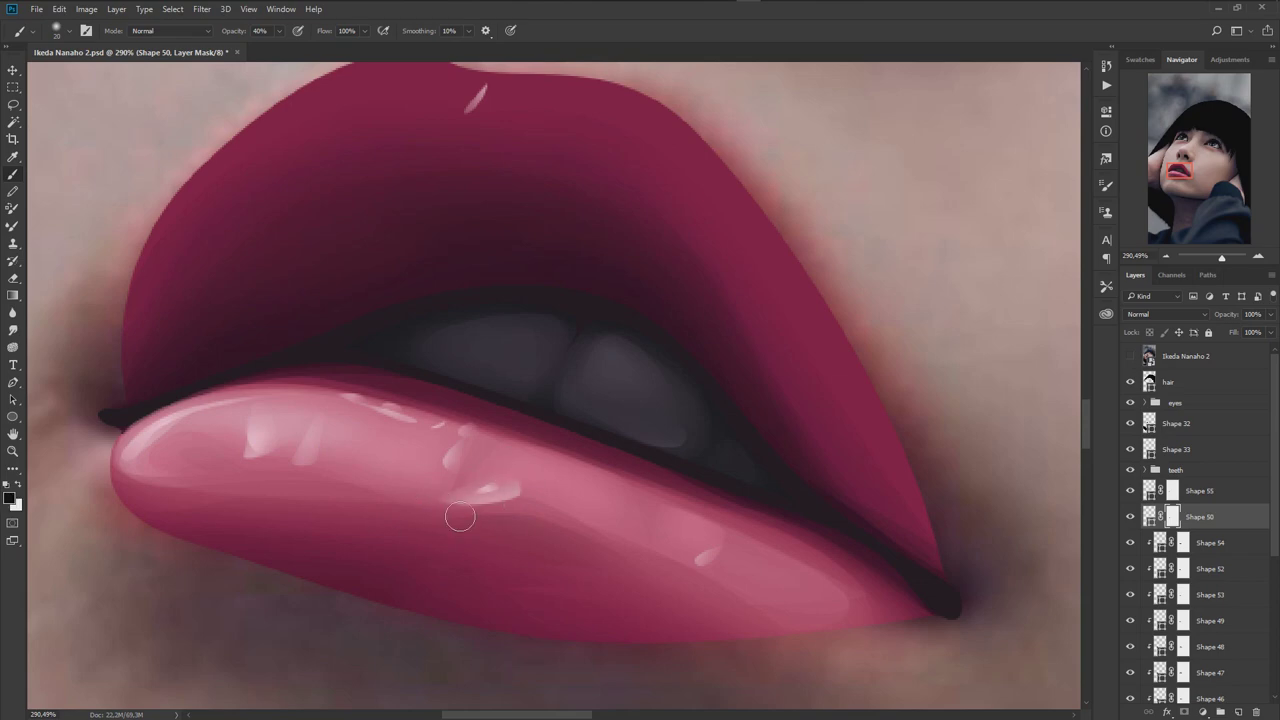
scroll(443, 510, down, 10)
key(ctrl+s)
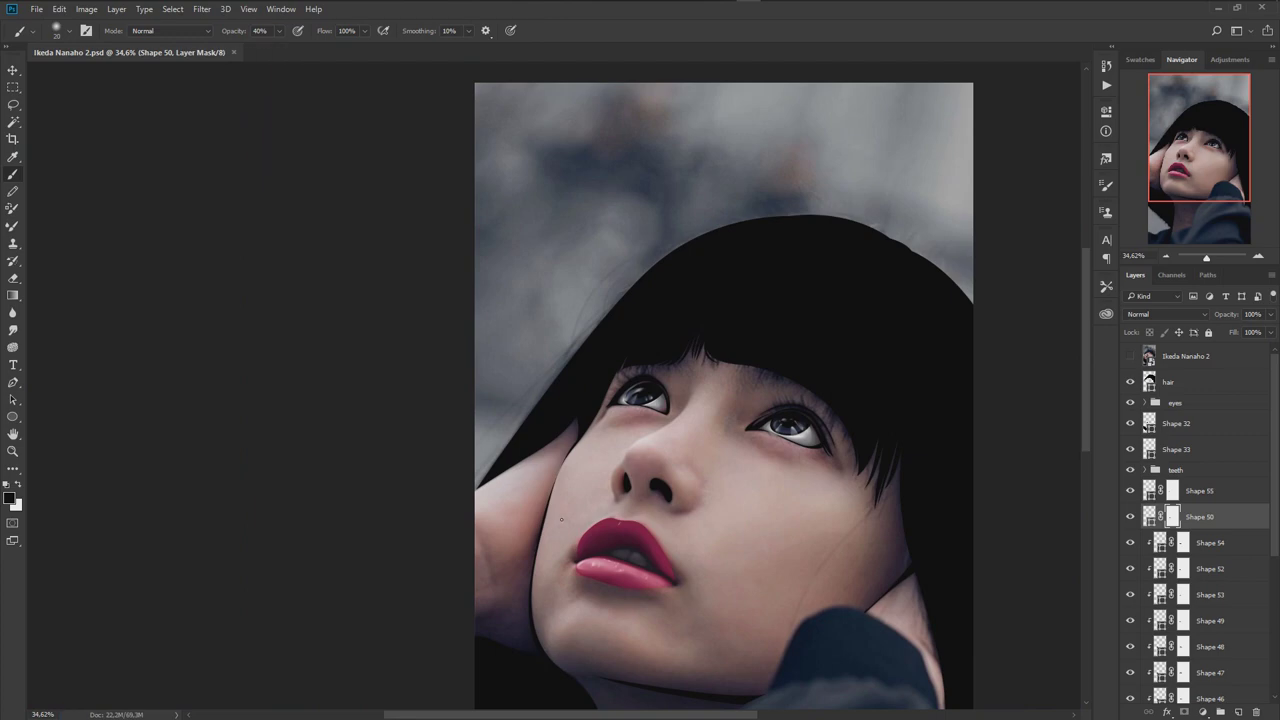
scroll(625, 550, up, 10)
- Reshape Shape 55's curved rim highlight by moving its anchor at the lower lip's left end
click(1199, 490)
key(p)
mouse_move(592, 520)
mouse_down()
mouse_move(552, 512)
mouse_move(524, 448)
mouse_up()
click(1131, 355)
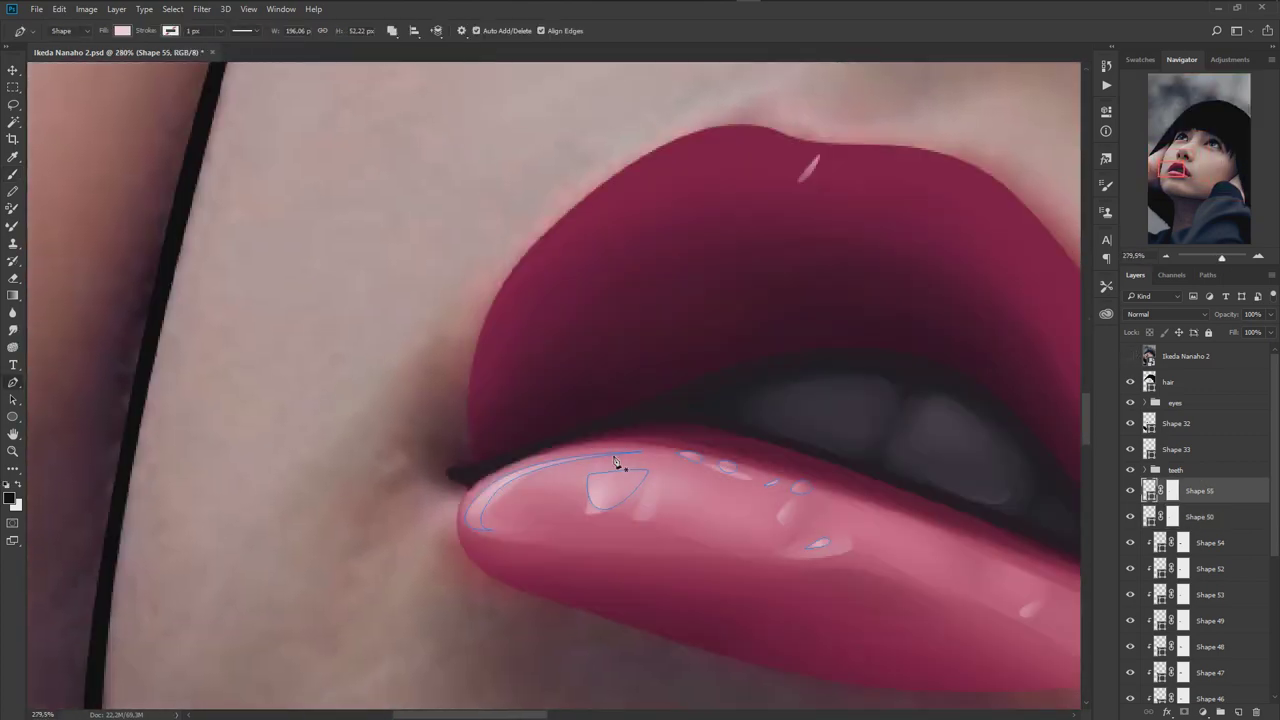
ctrl+click(480, 483)
drag(480, 483, 479, 481)
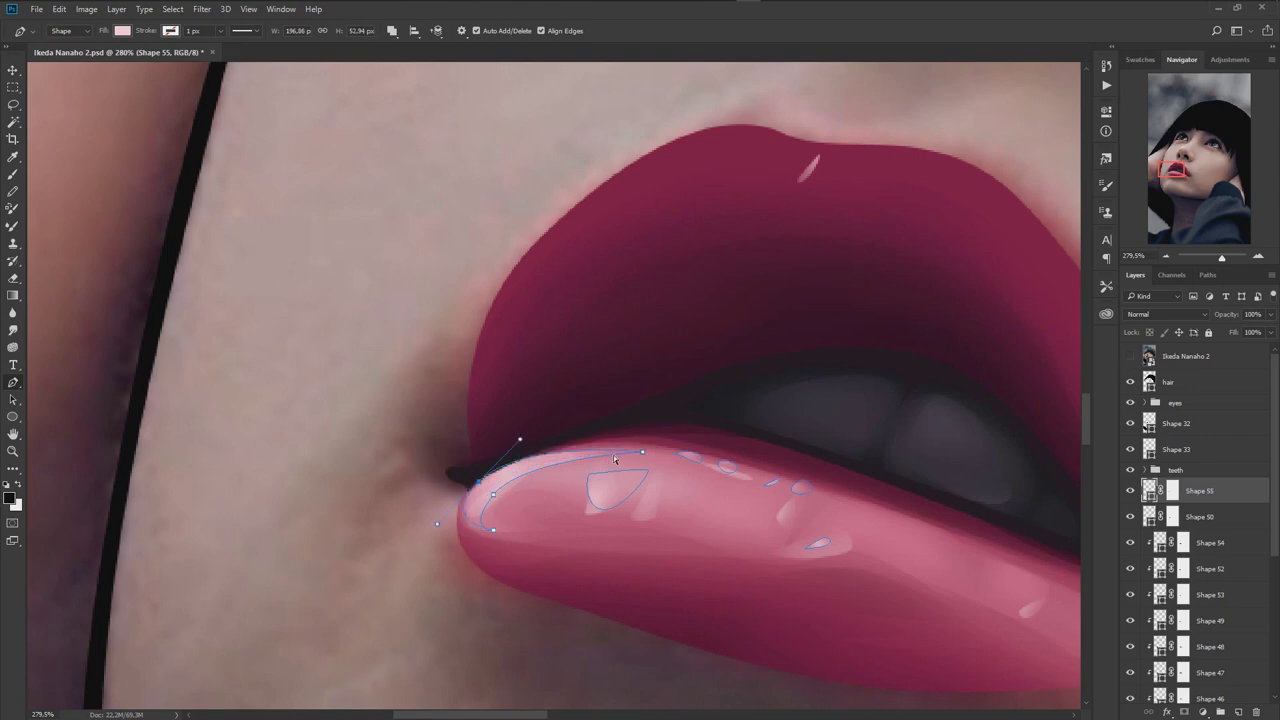
- Select the Ikeda Nanaho 2 reference layer, then the Shape 54 layer
click(1197, 360)
scroll(636, 478, down, 5)
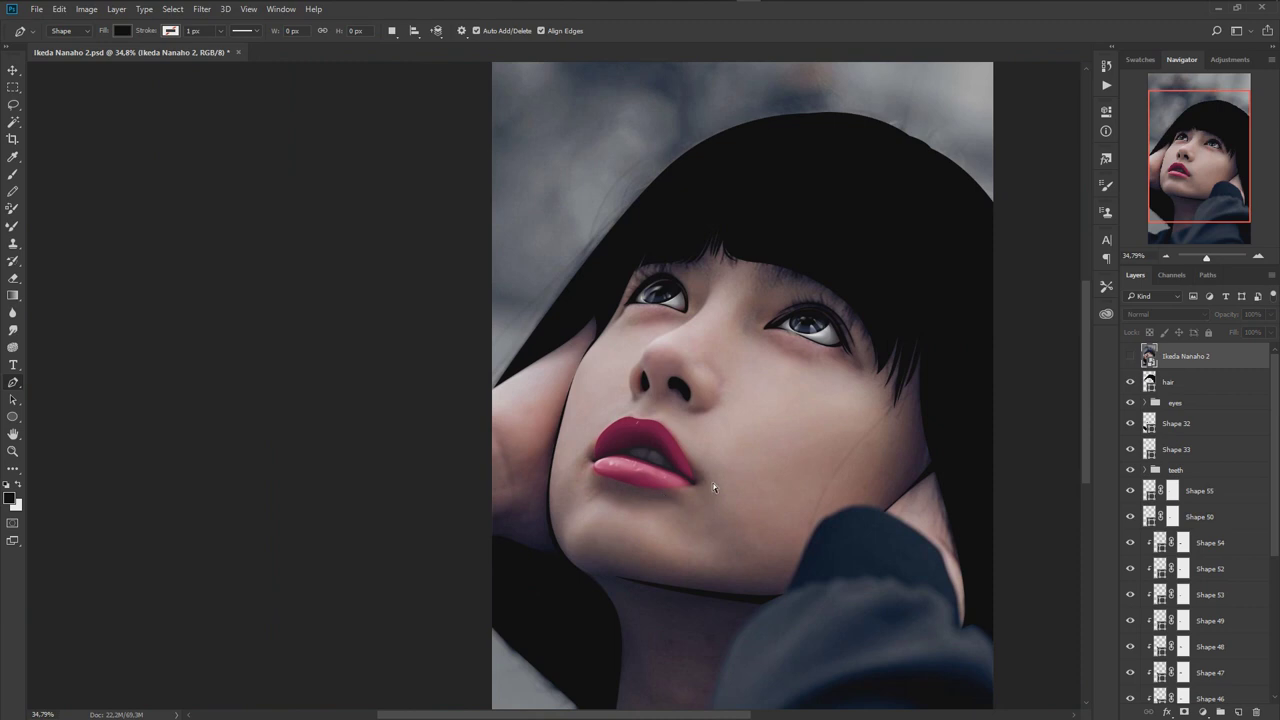
scroll(668, 437, up, 3)
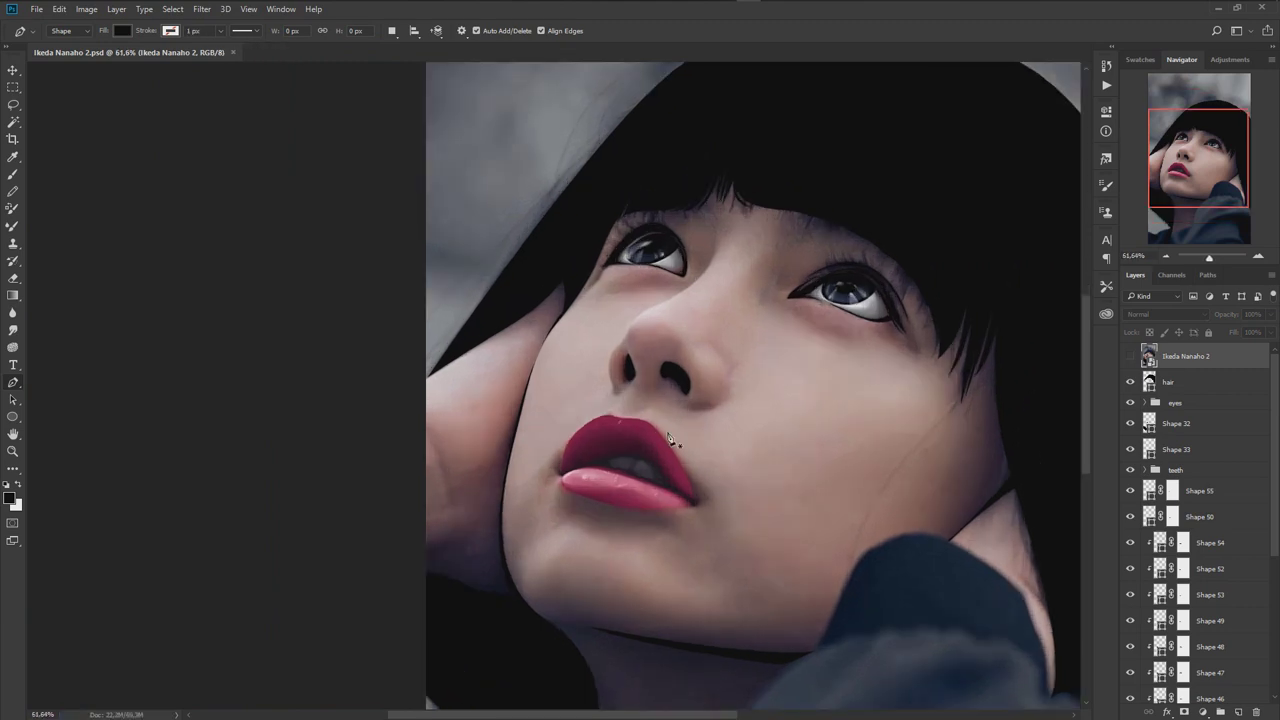
scroll(650, 445, up, 3)
click(1209, 542)
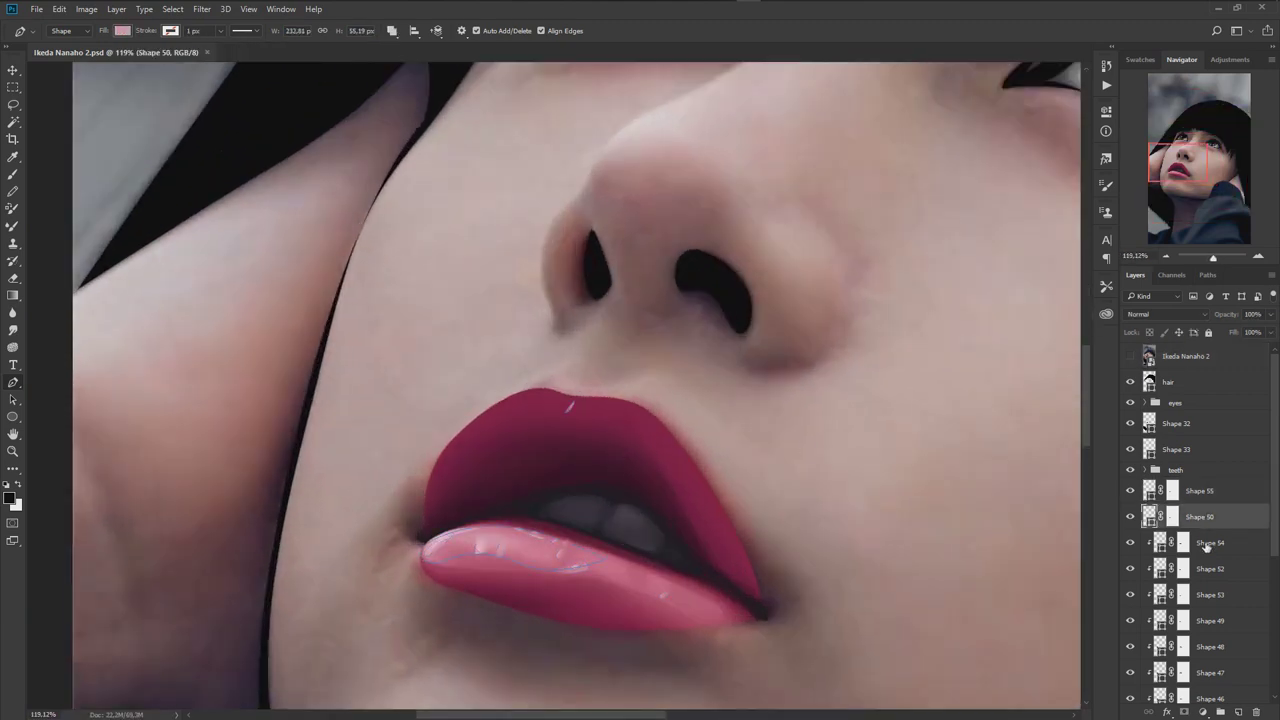
- Extend Shape 54's path in an arc around the upper lip, tracing the reference photo
click(1131, 358)
scroll(457, 429, up, 2)
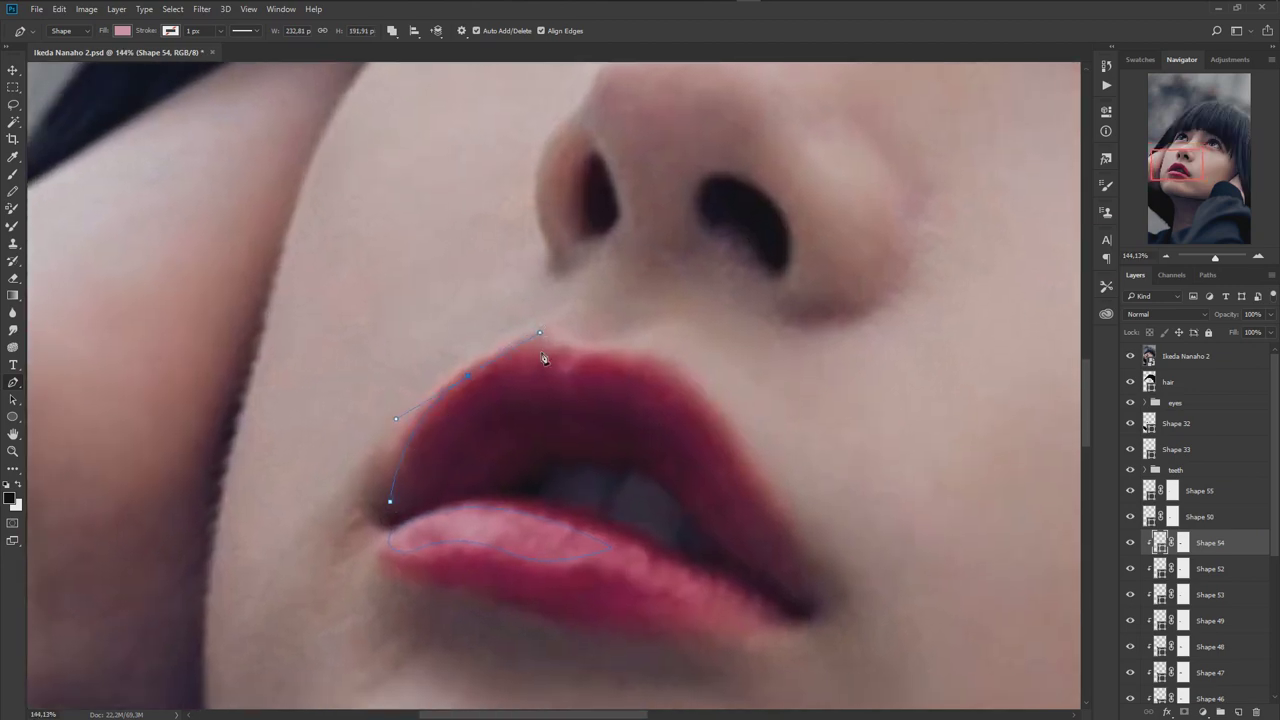
drag(680, 333, 640, 318)
drag(482, 329, 427, 363)
drag(376, 472, 382, 513)
click(1131, 357)
- Paint the Shape 54 and Shape 53 masks to soften the upper lip's light rim
click(1183, 544)
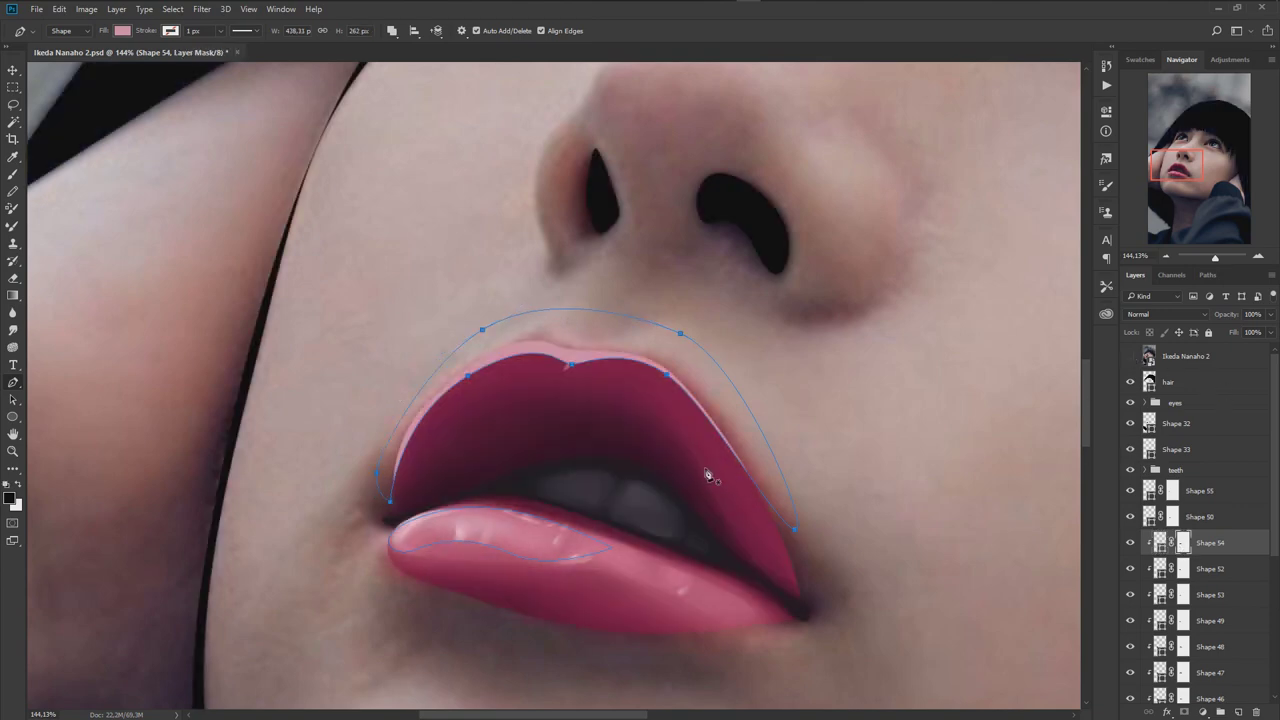
key(b)
click(1209, 600)
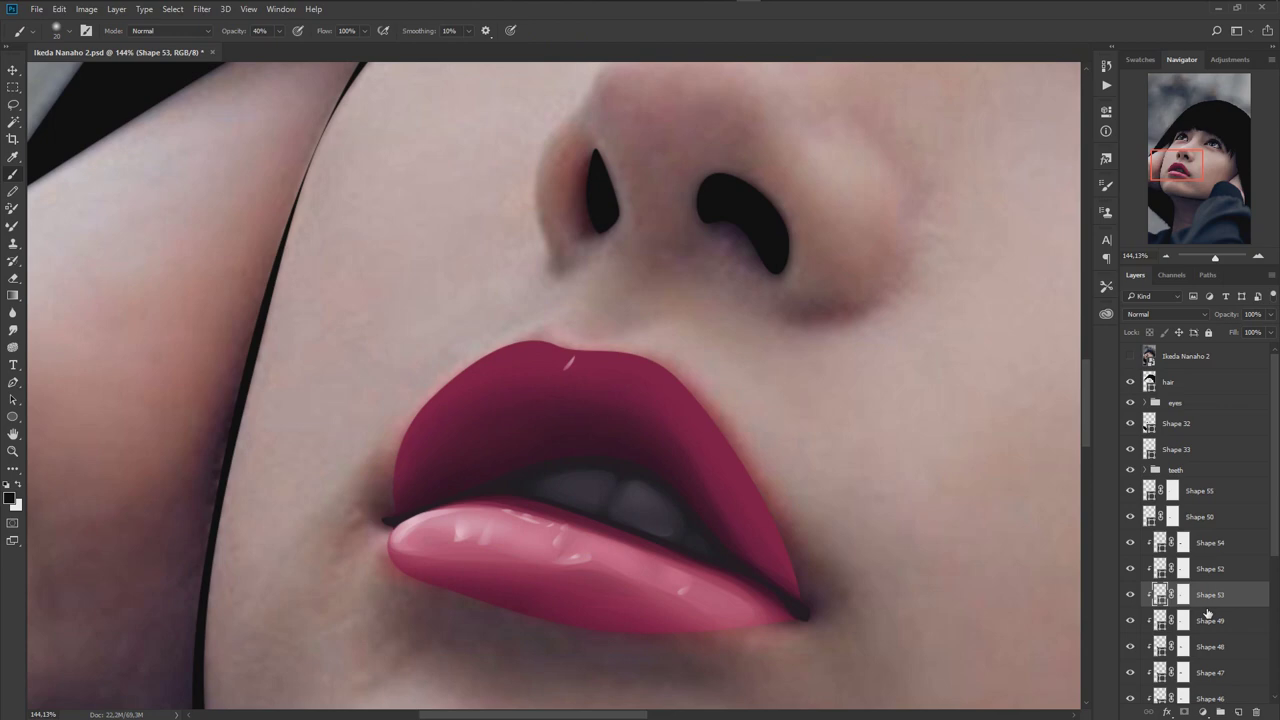
key(ctrl+backslash)
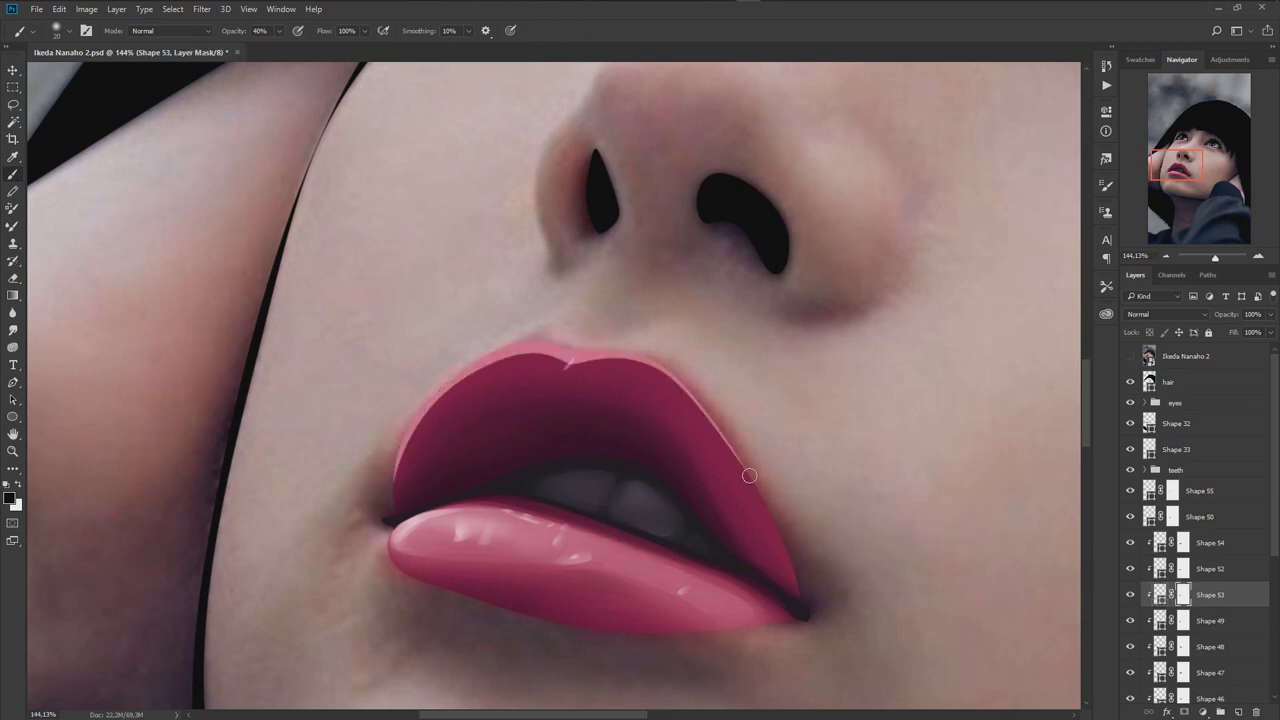
scroll(557, 386, up, 2)
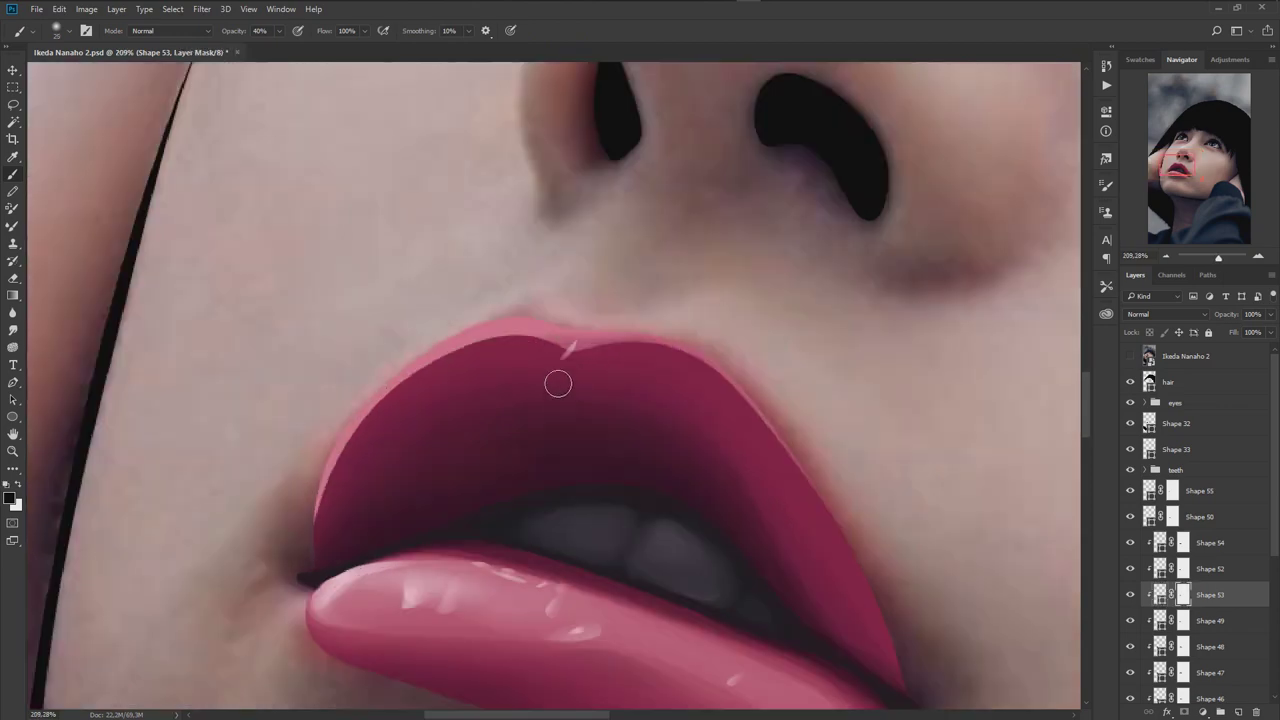
drag(316, 530, 550, 367)
drag(329, 560, 556, 366)
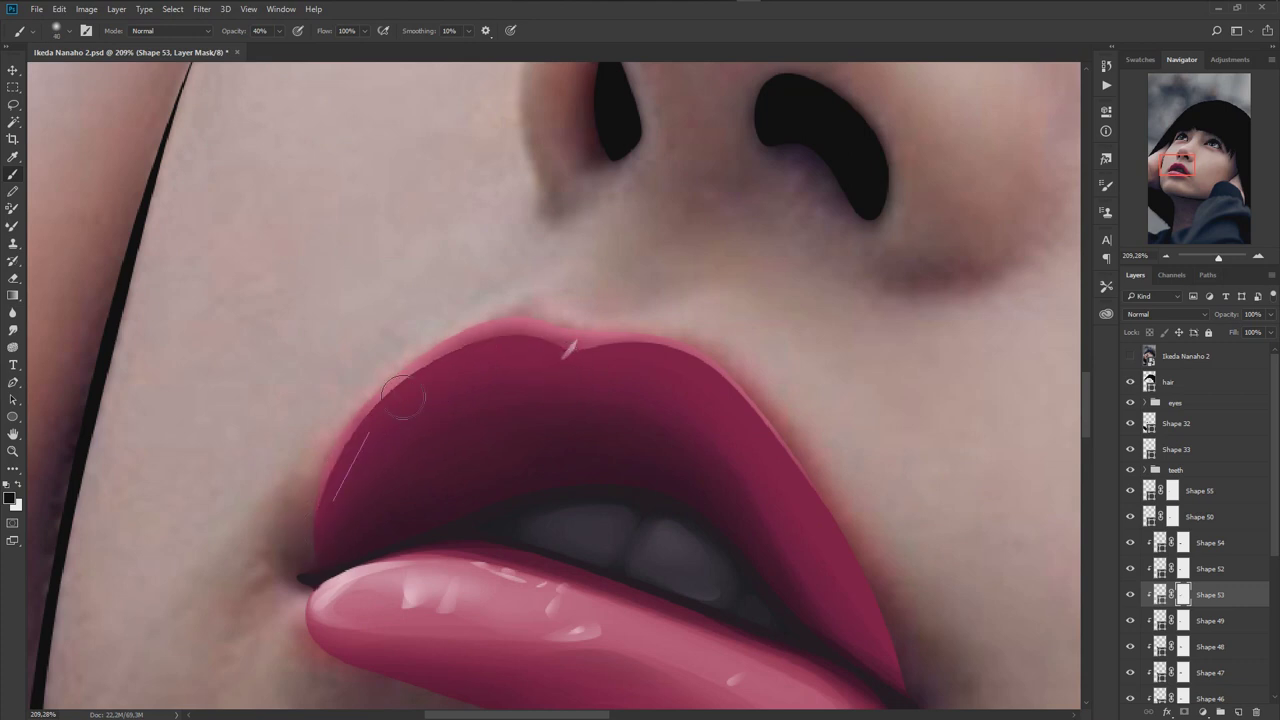
- Extend Shape 49's path along the upper lip's top edge with an outer curve
click(1208, 622)
key(p)
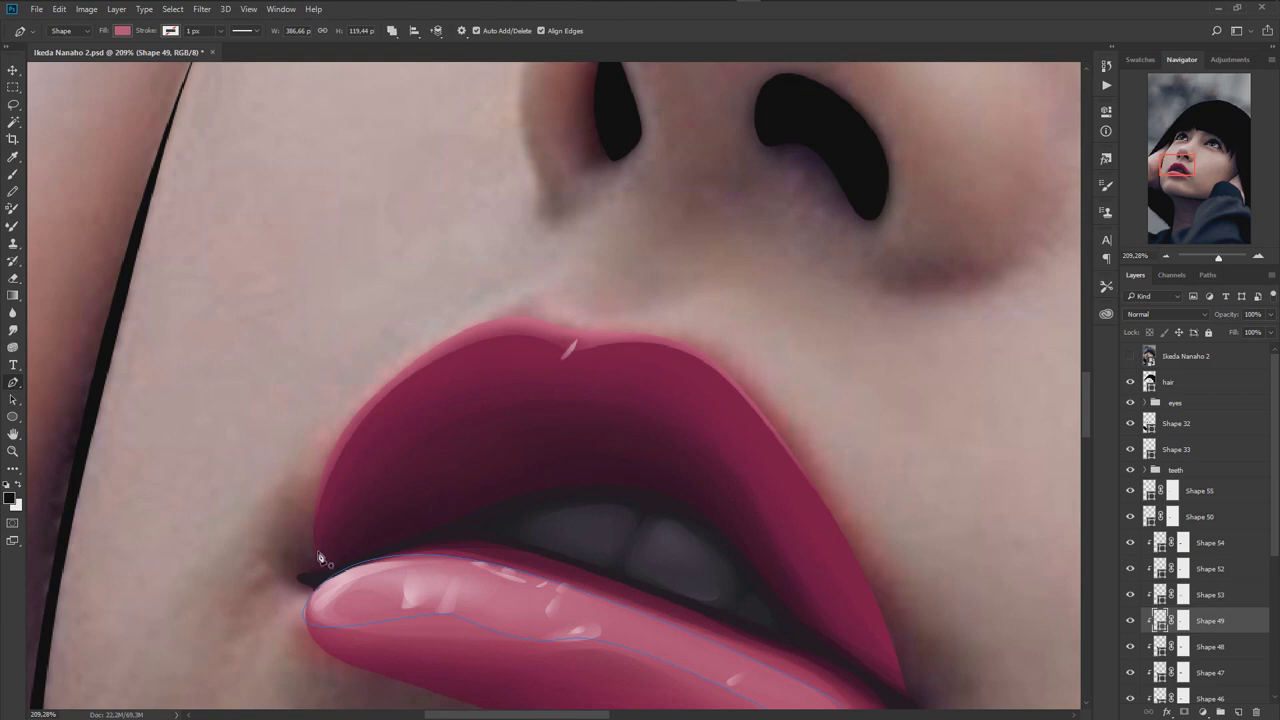
drag(391, 396, 466, 328)
click(565, 349)
drag(678, 353, 735, 377)
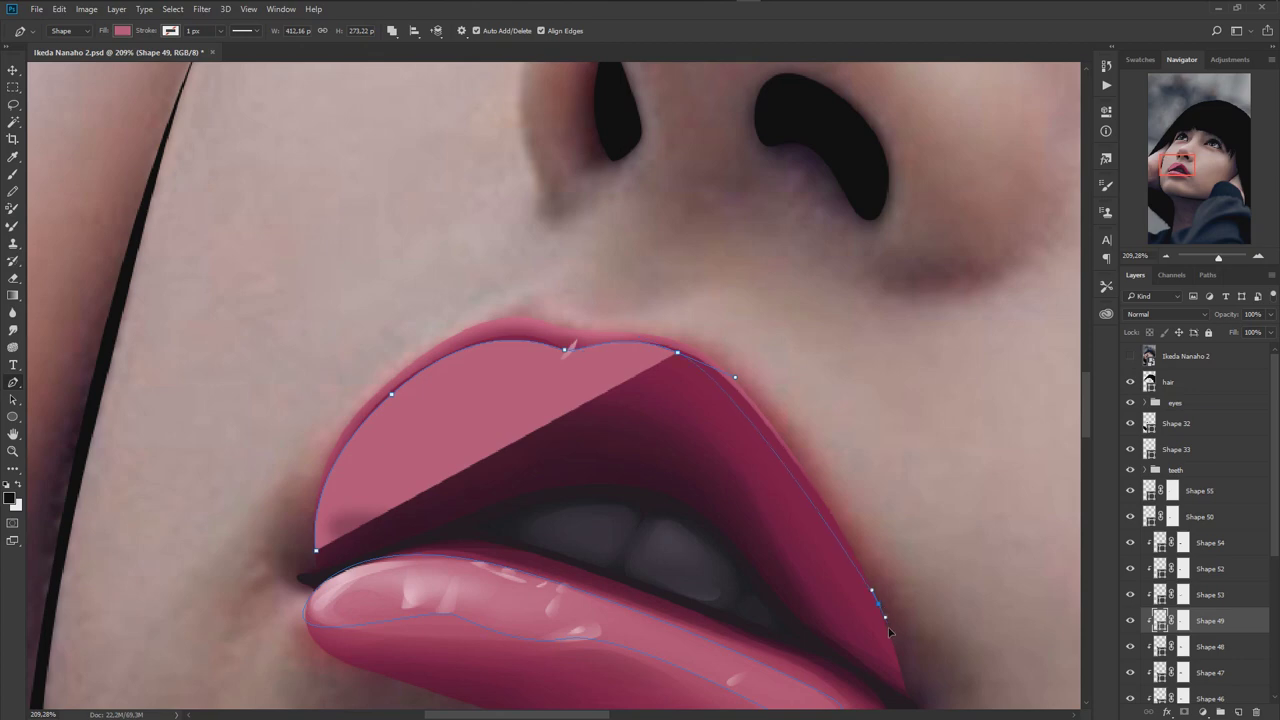
click(918, 689)
drag(586, 286, 483, 278)
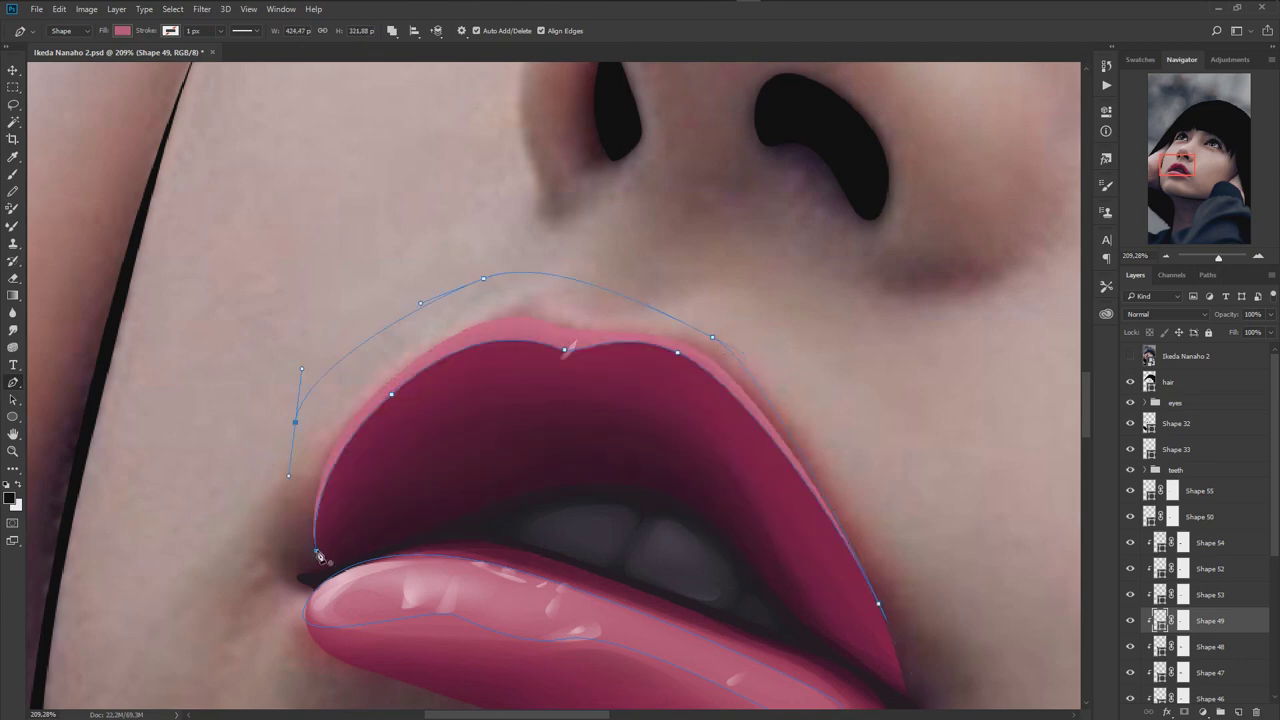
- Brush Shape 49's mask to soften its left edge, then show the reference photo again
key(b)
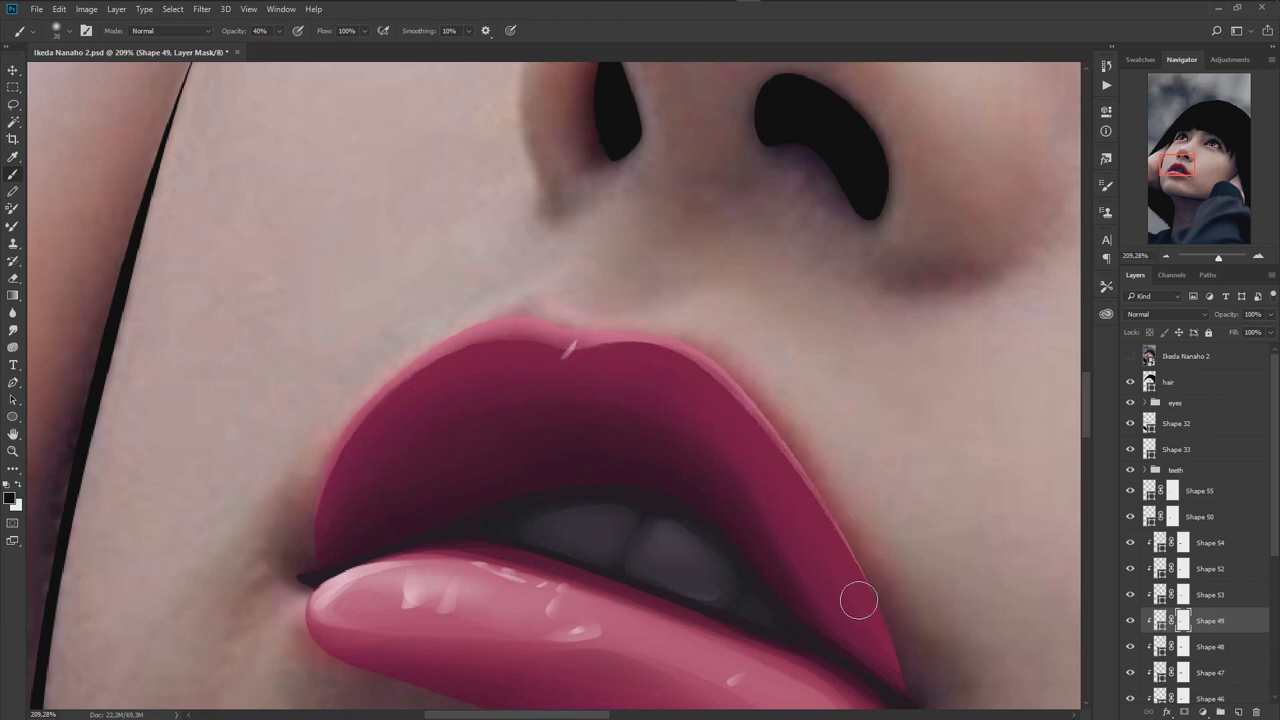
scroll(854, 597, down, 5)
drag(714, 421, 684, 406)
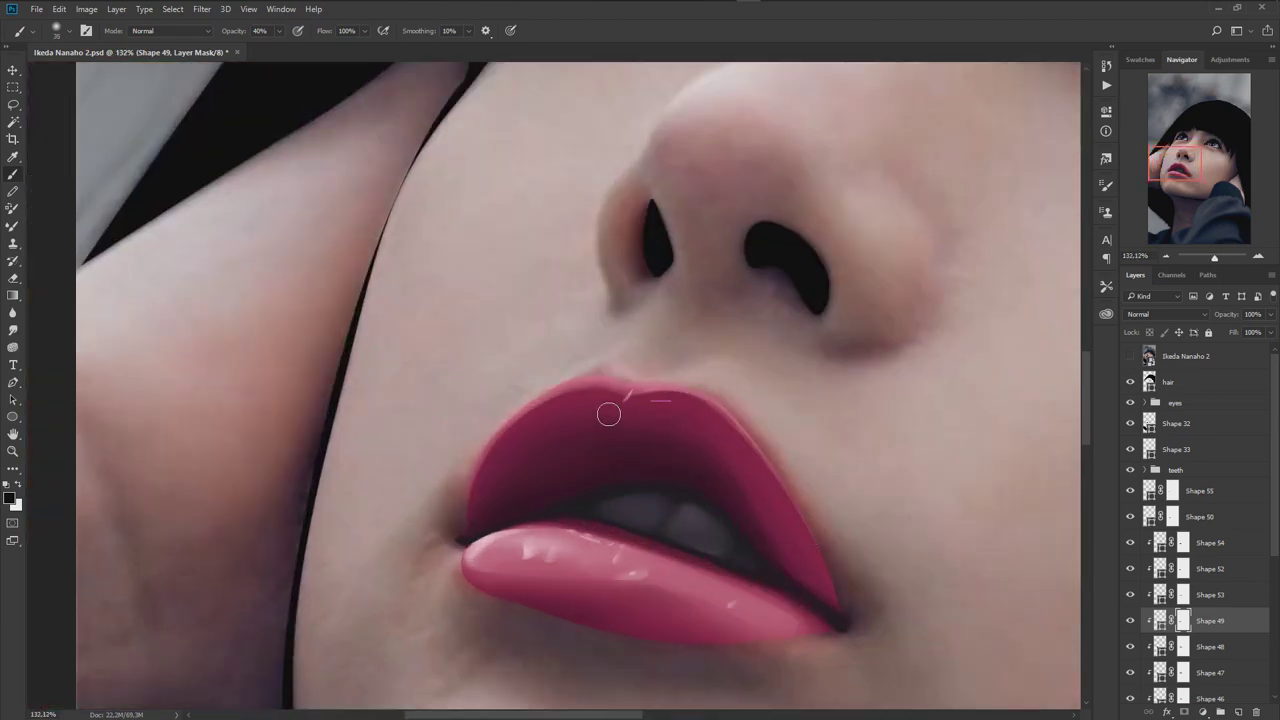
scroll(473, 530, down, 5)
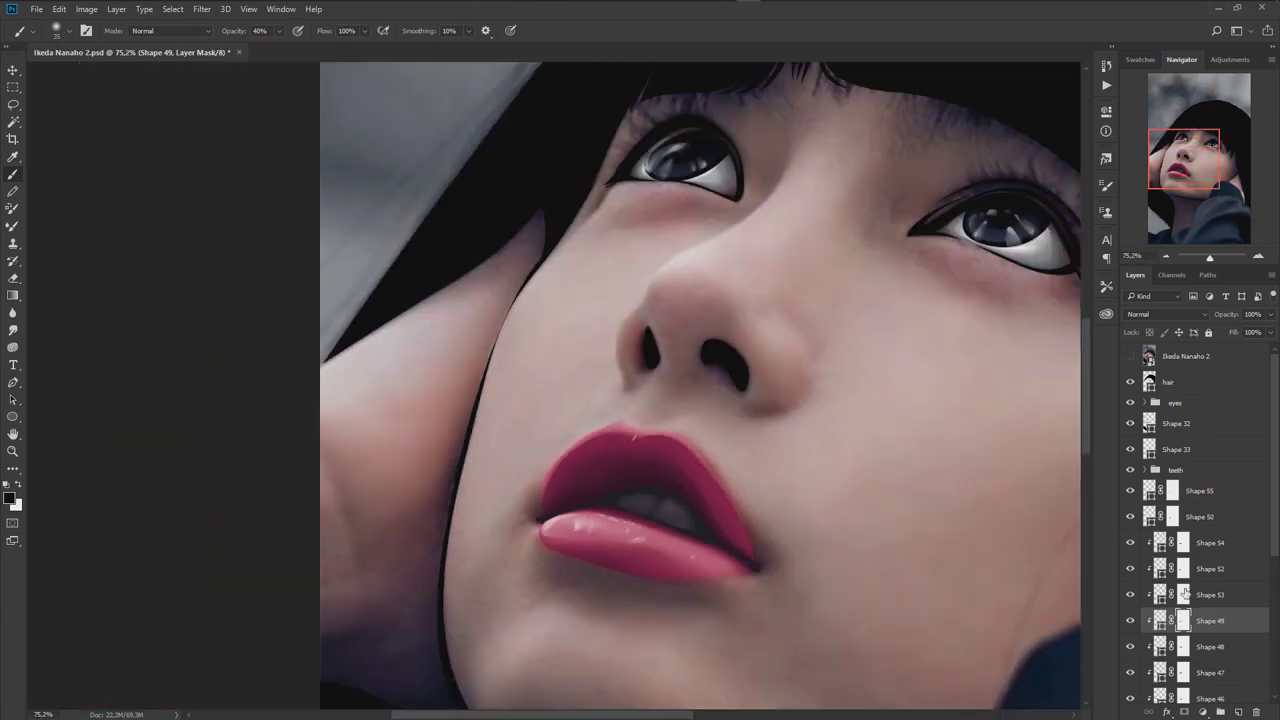
click(1184, 592)
scroll(531, 509, up, 5)
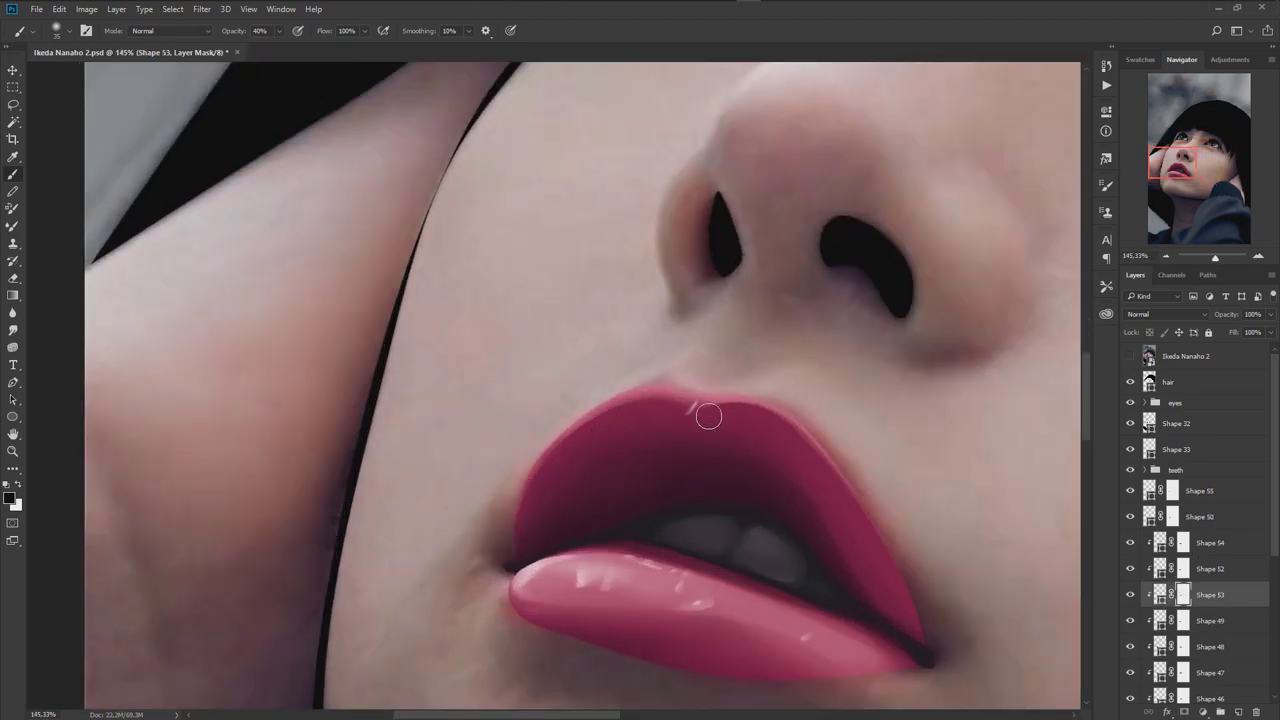
scroll(770, 440, down, 5)
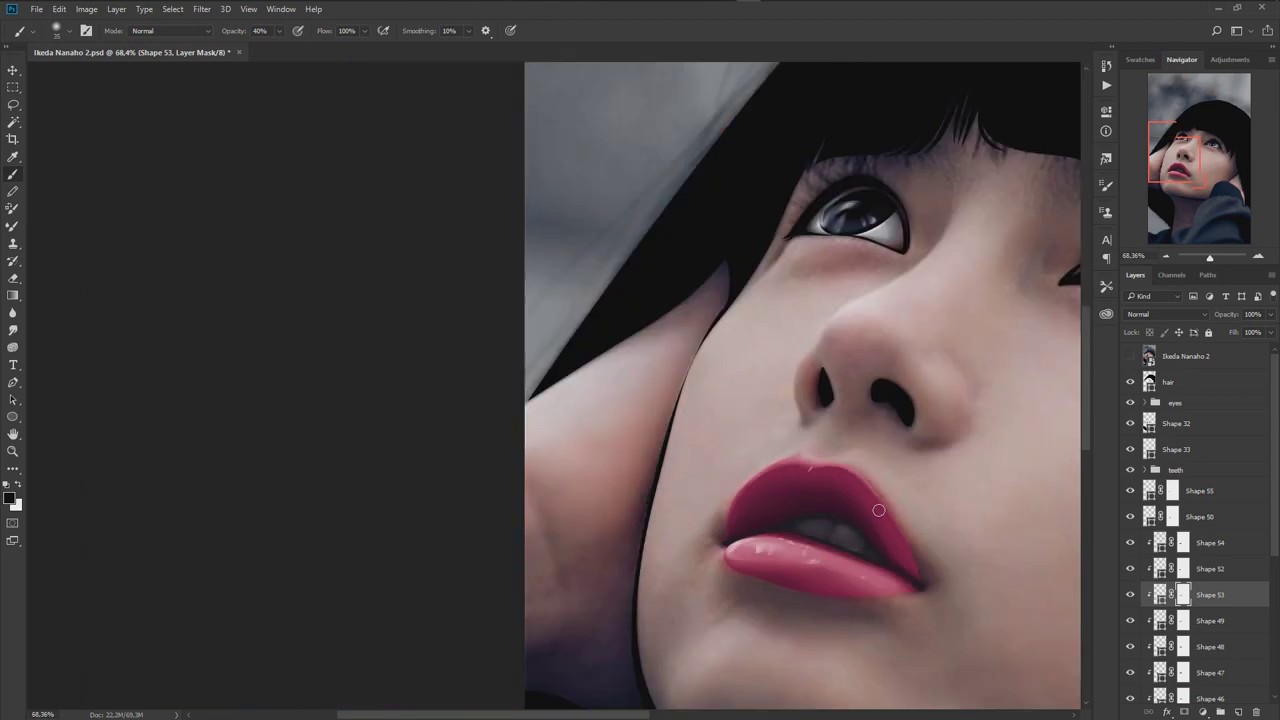
click(1131, 356)
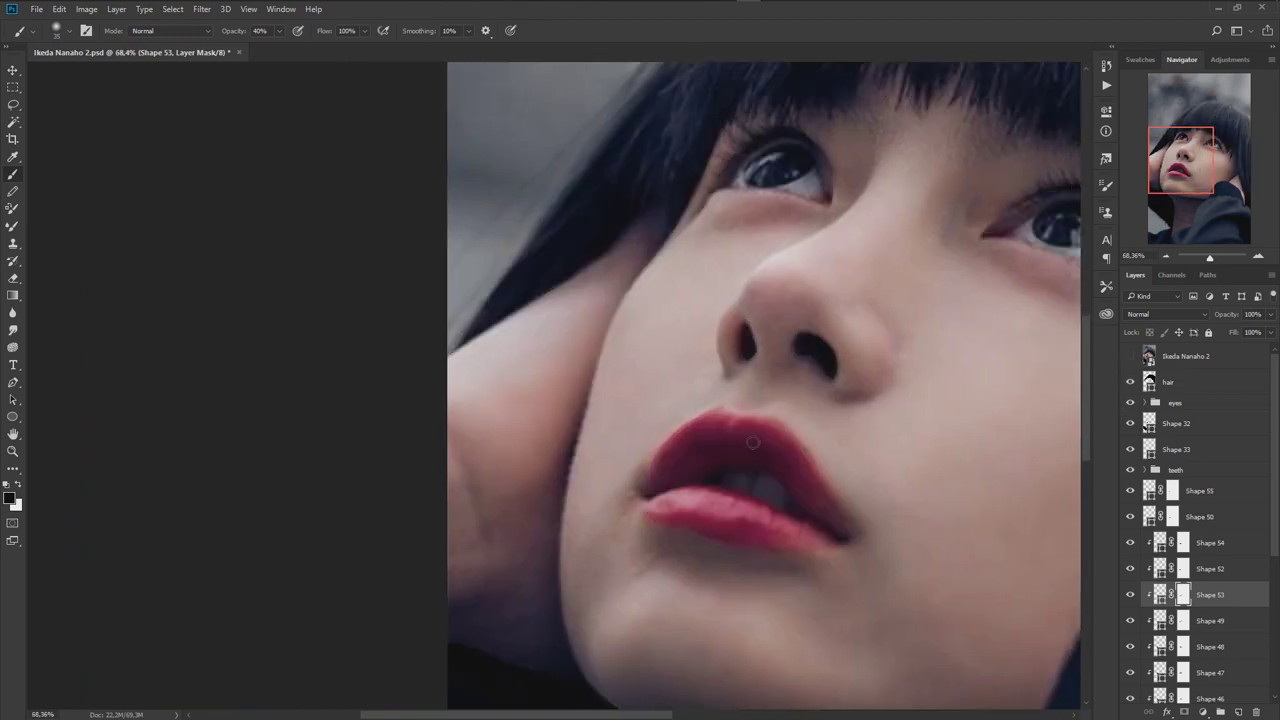
scroll(752, 443, up, 5)
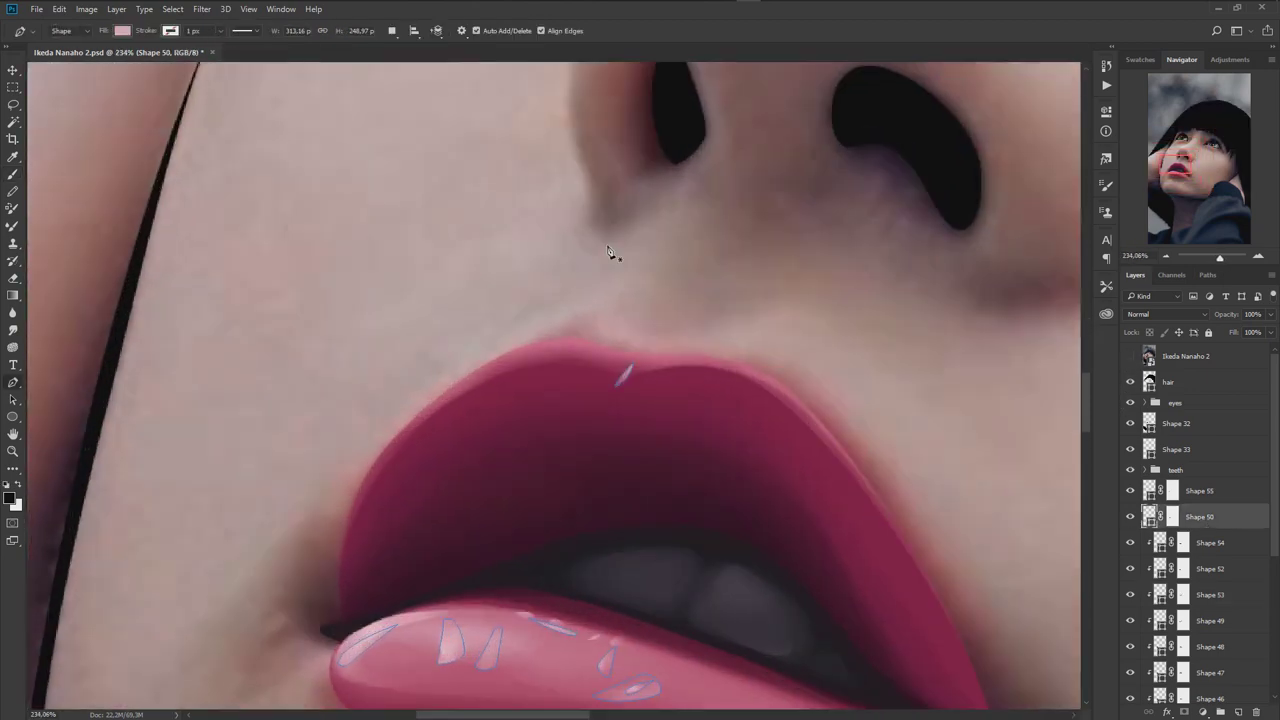
- Keep Shape 49's path shapes combined and lengthen the upper-lip anchor's curve handles
click(391, 30)
click(420, 57)
click(1205, 568)
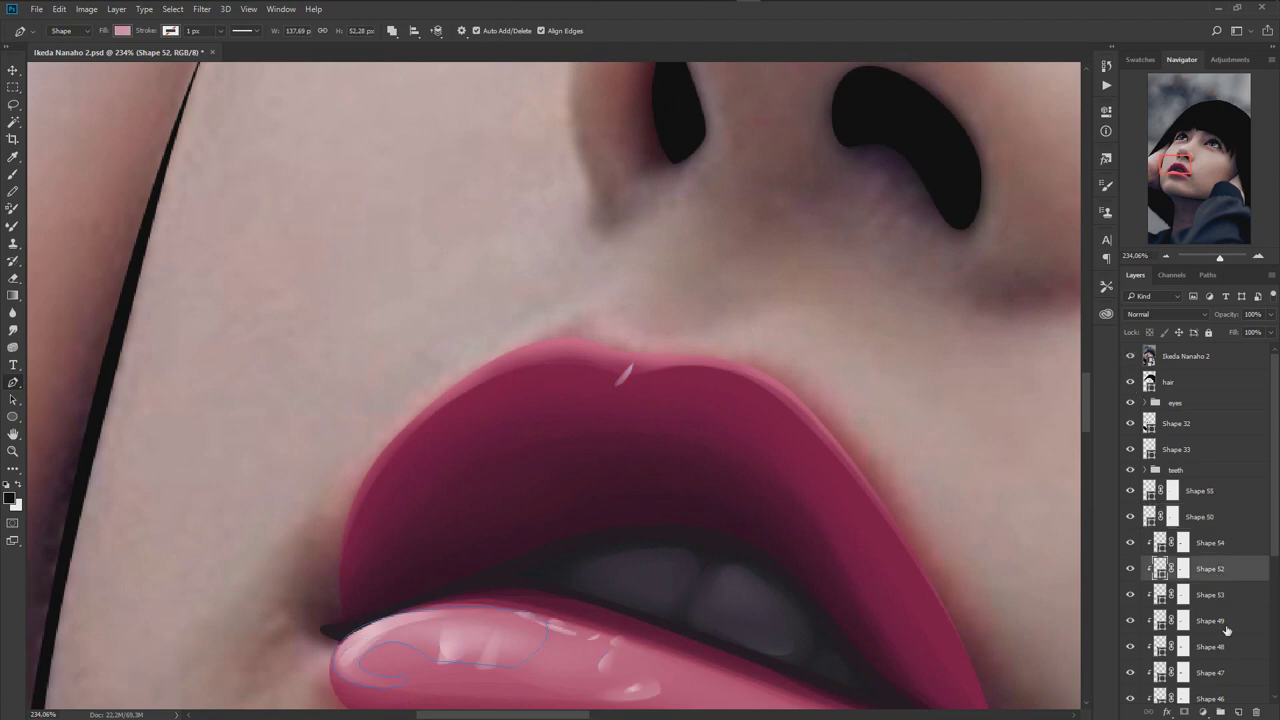
click(1210, 594)
click(1219, 621)
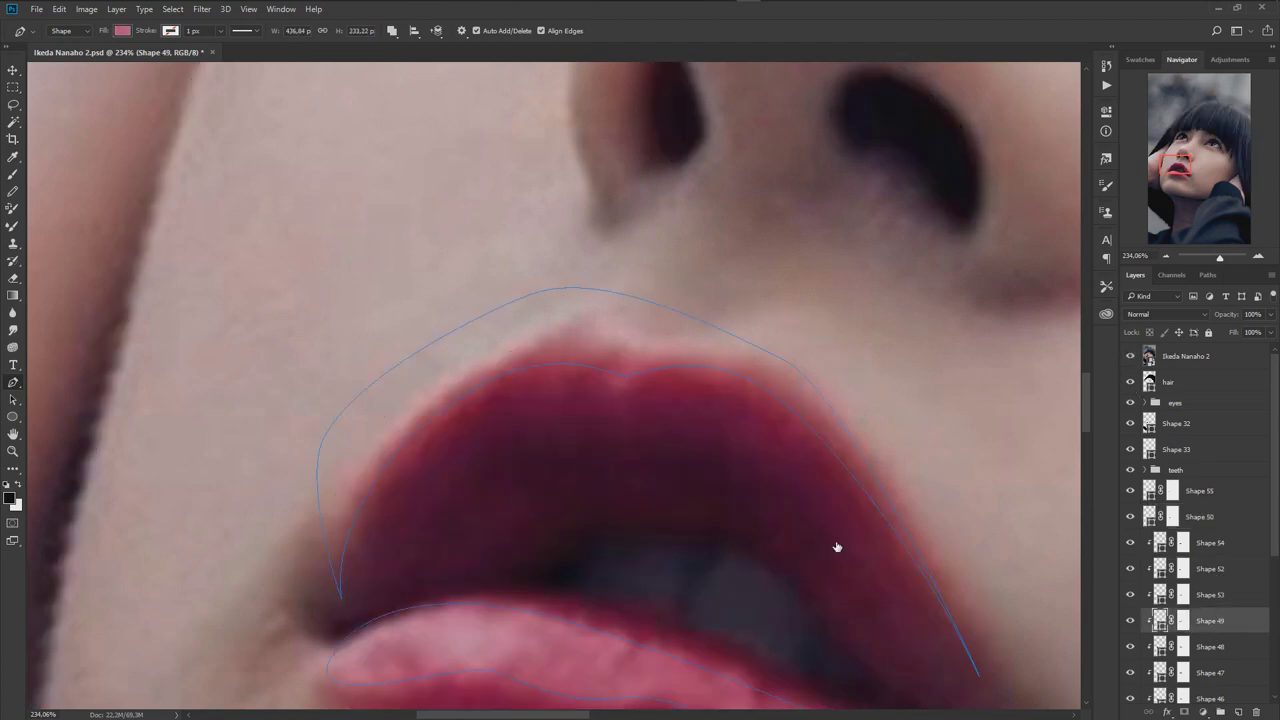
key(alt+bracketleft)
key(alt+bracketright)
drag(616, 462, 617, 388)
click(733, 372)
- Paint black on Shape 49's mask to hide most of the vertical highlight drip
click(1125, 358)
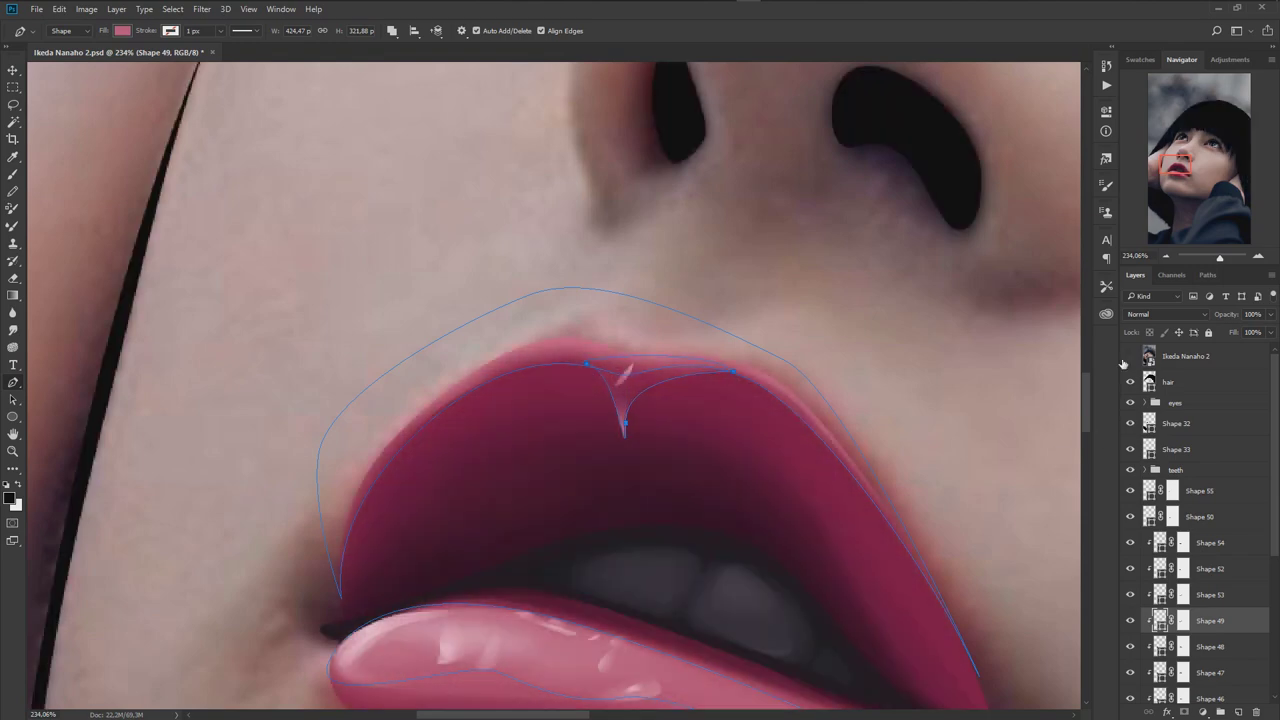
click(1183, 621)
key(c)
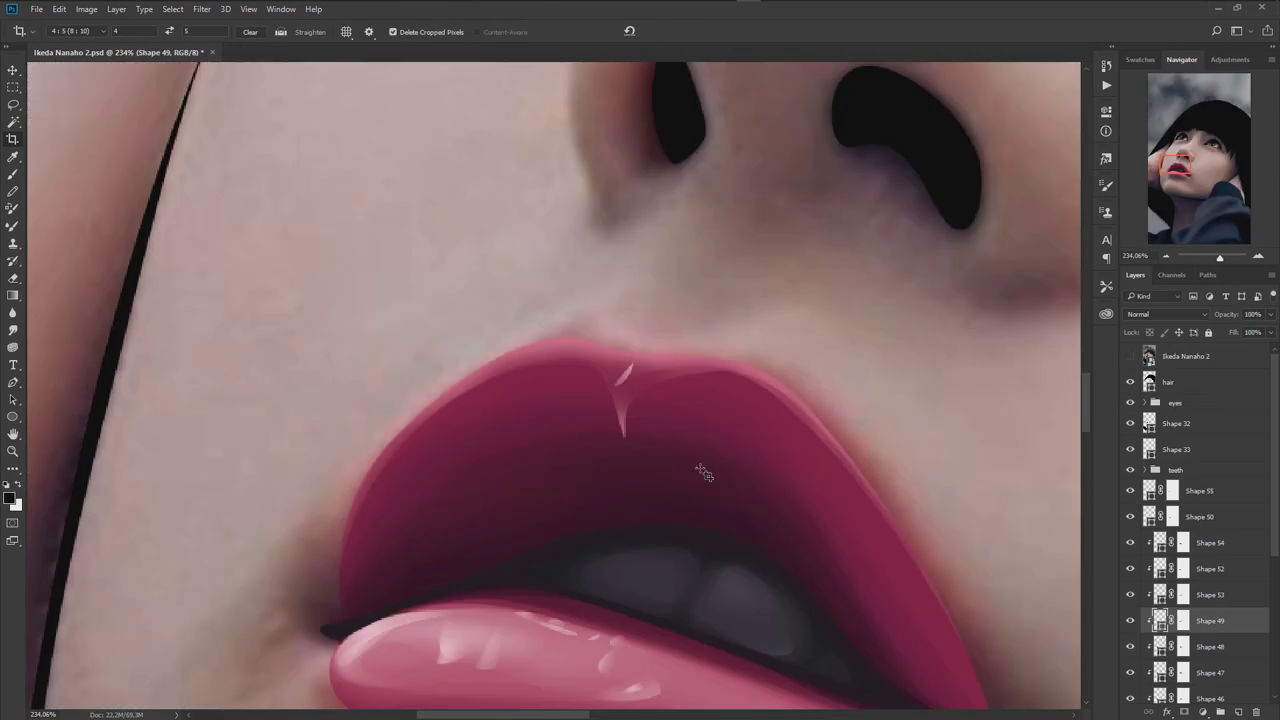
key(b)
click(1185, 621)
key(x)
drag(623, 414, 645, 378)
key(x)
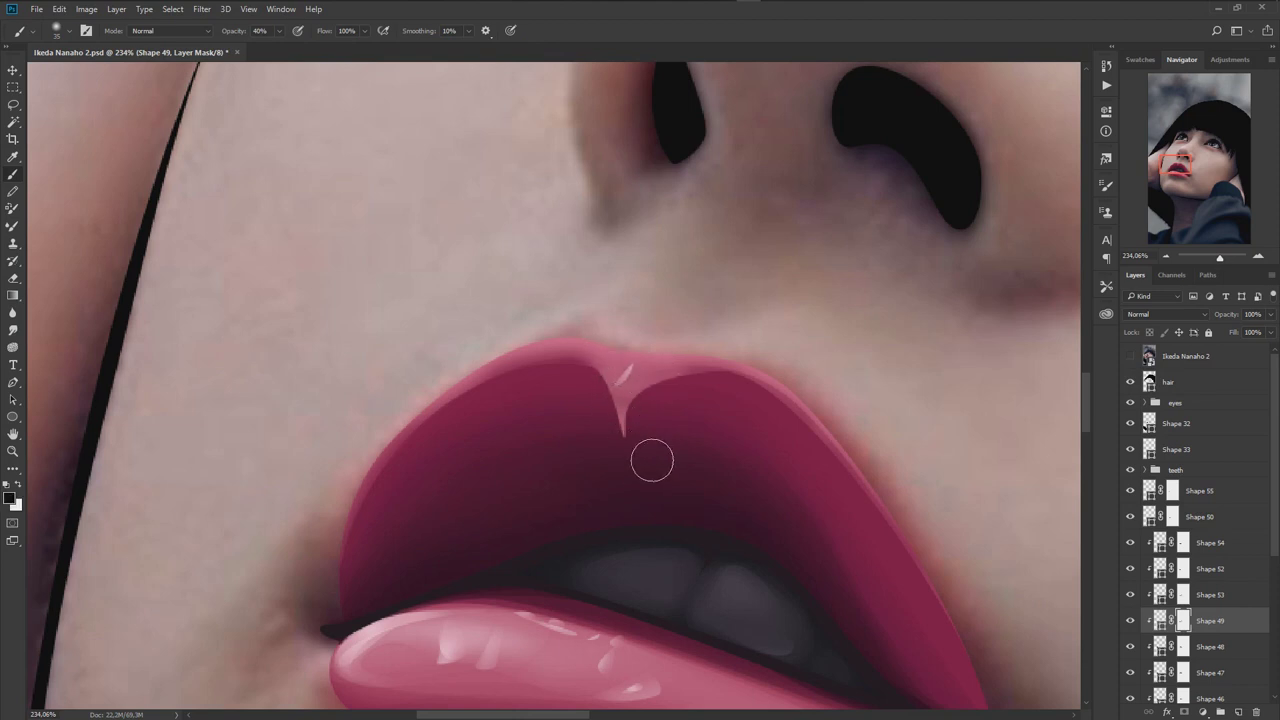
drag(629, 434, 580, 380)
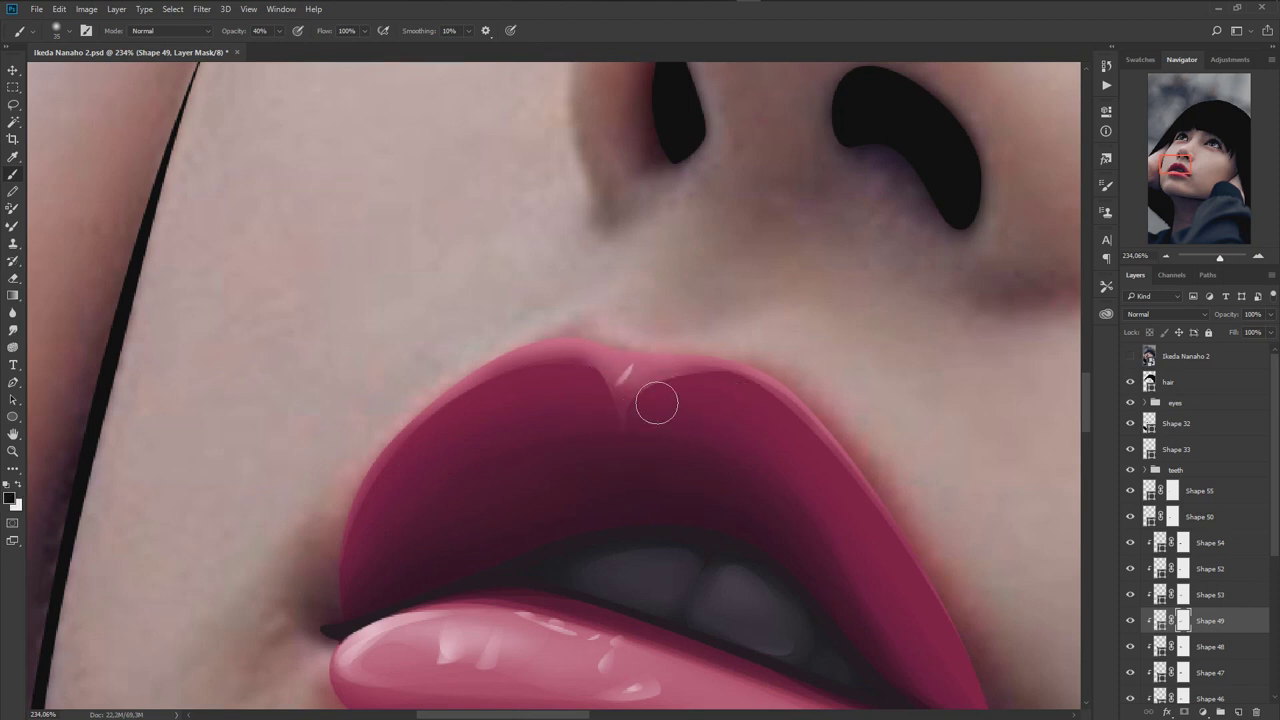
- Hide the reference photo and target Shape 53's mask with a smaller brush
click(1222, 596)
key(p)
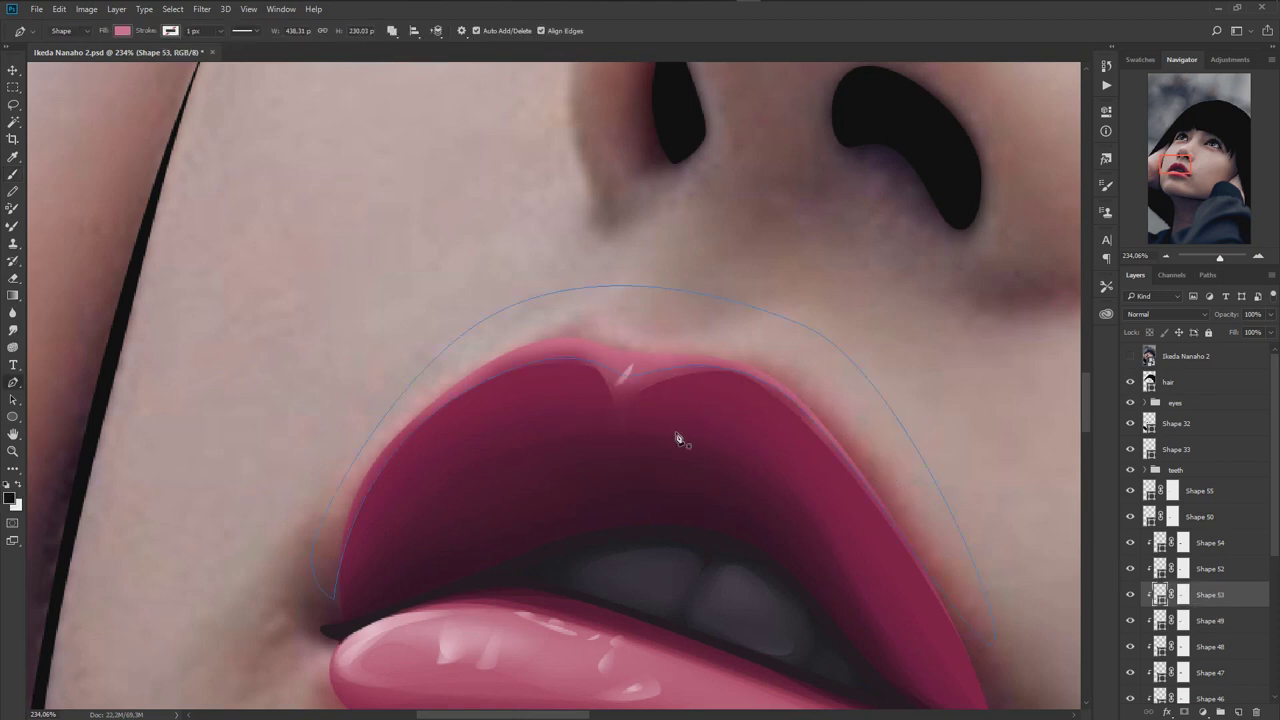
click(1130, 356)
click(1183, 597)
key(b)
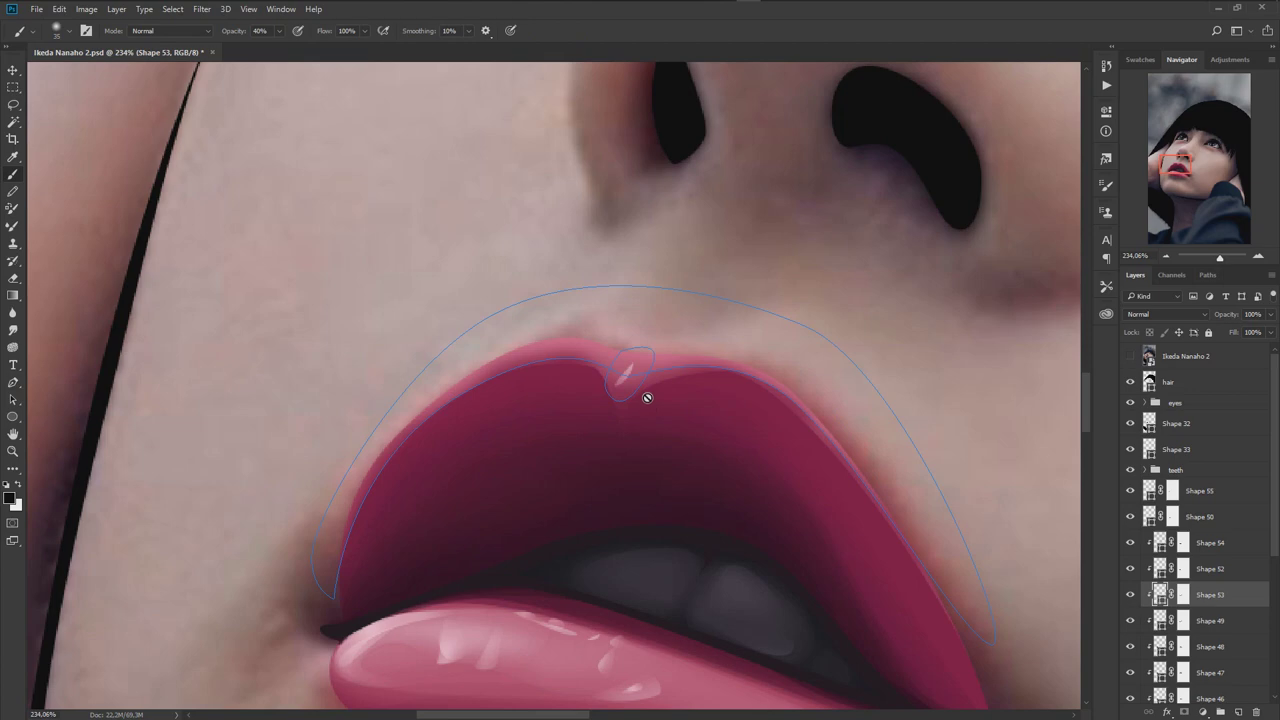
click(1180, 595)
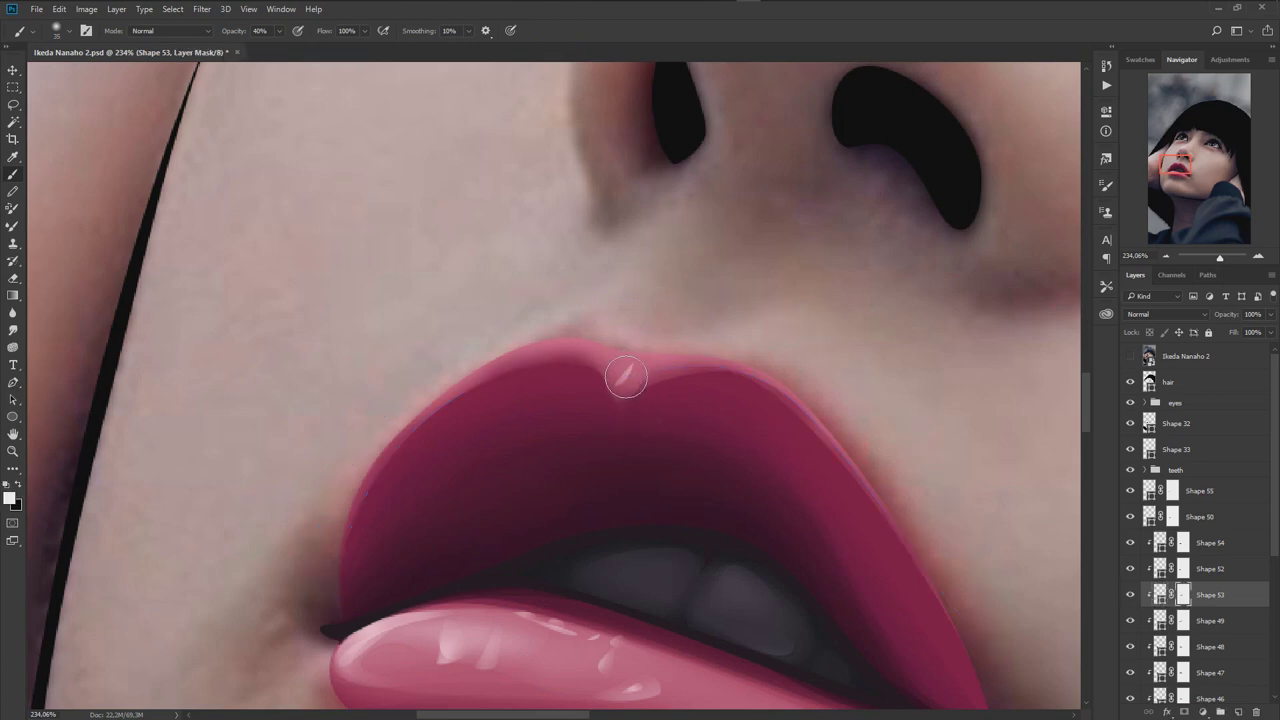
key(bracketleft)
key(bracketleft)
key(bracketleft)
- Step between the Shape 49 and Shape 53 layers to check the remaining glint
scroll(601, 409, down, 1)
scroll(491, 380, down, 2)
scroll(686, 514, down, 2)
scroll(690, 485, down, 1)
scroll(690, 485, up, 5)
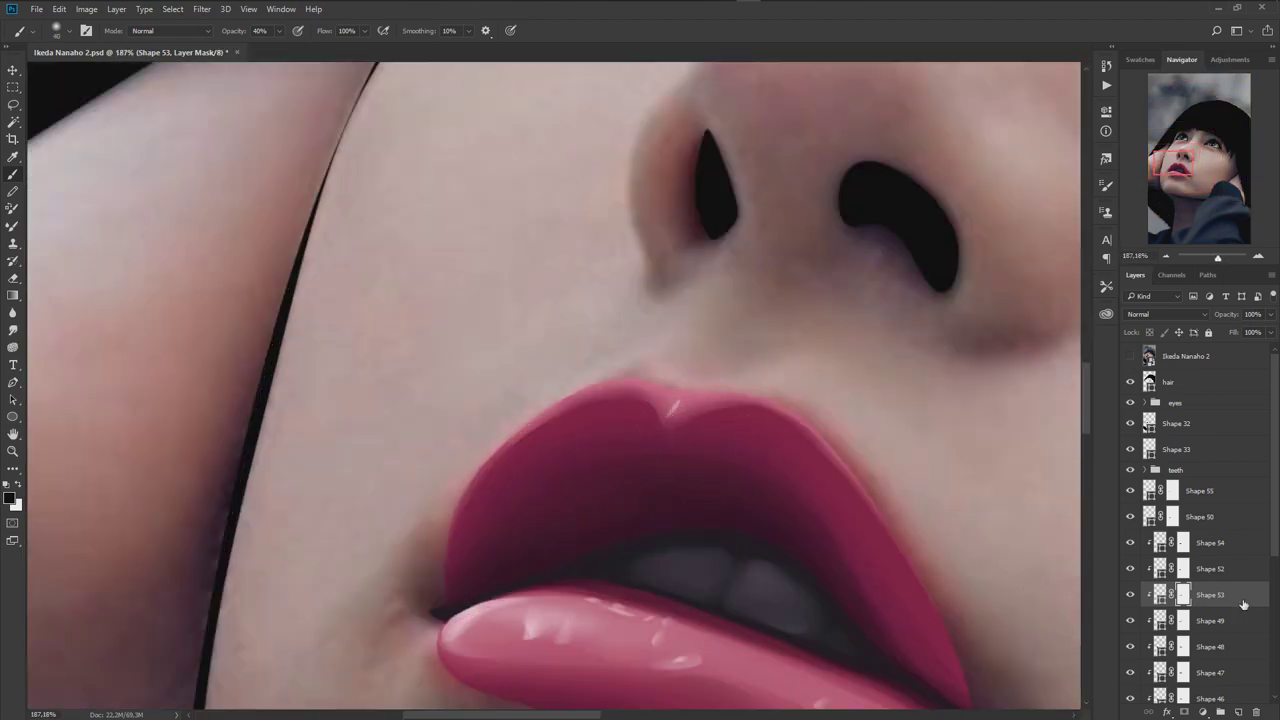
key(alt+bracketleft)
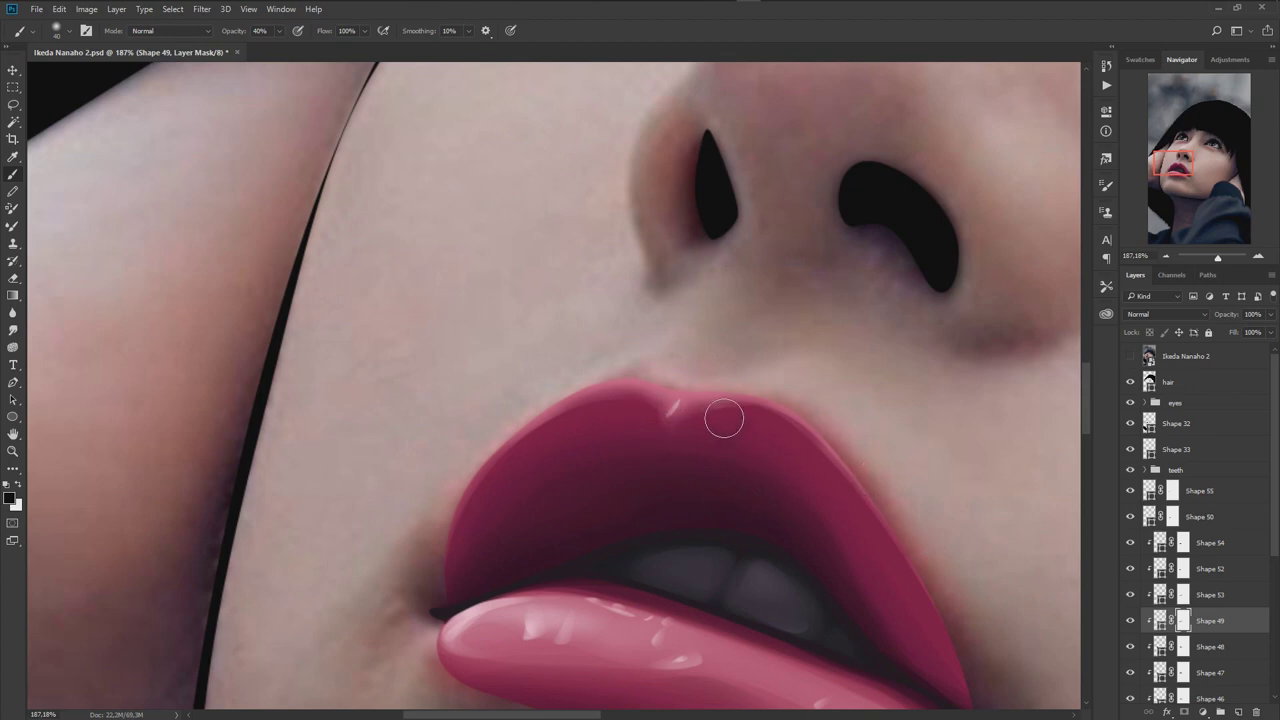
scroll(671, 401, down, 5)
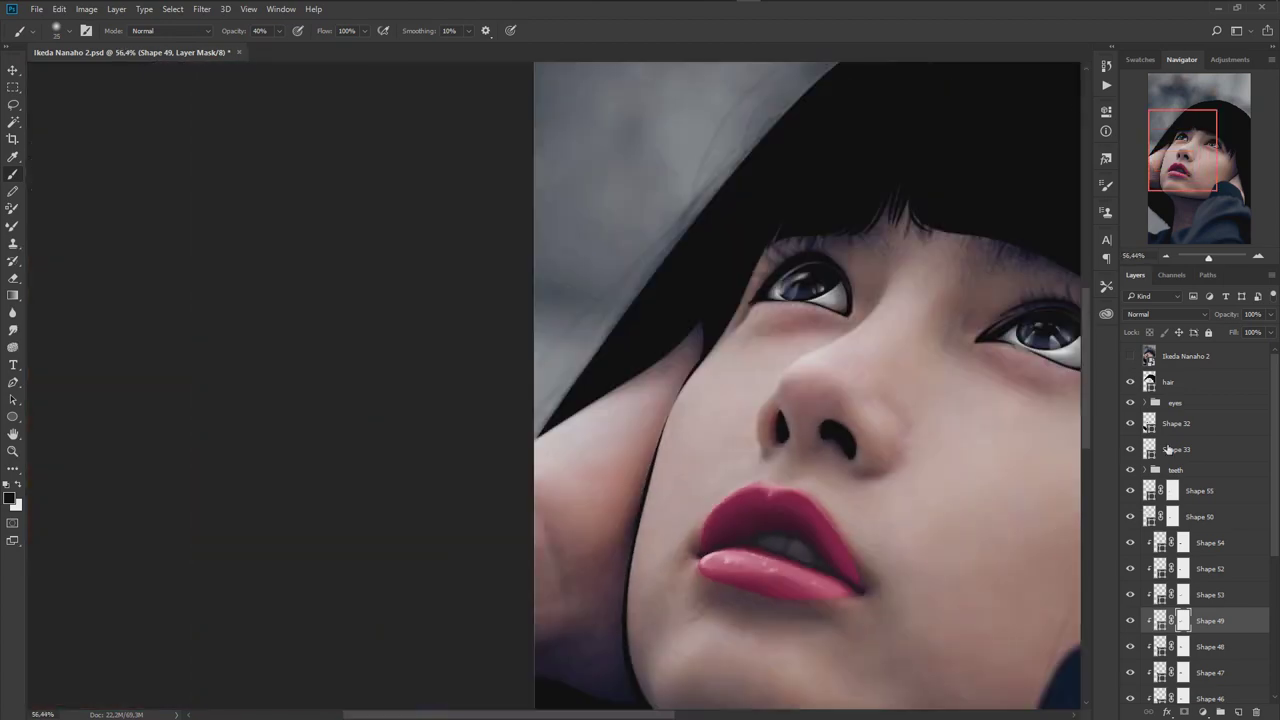
scroll(805, 510, up, 5)
key(alt+bracketright)
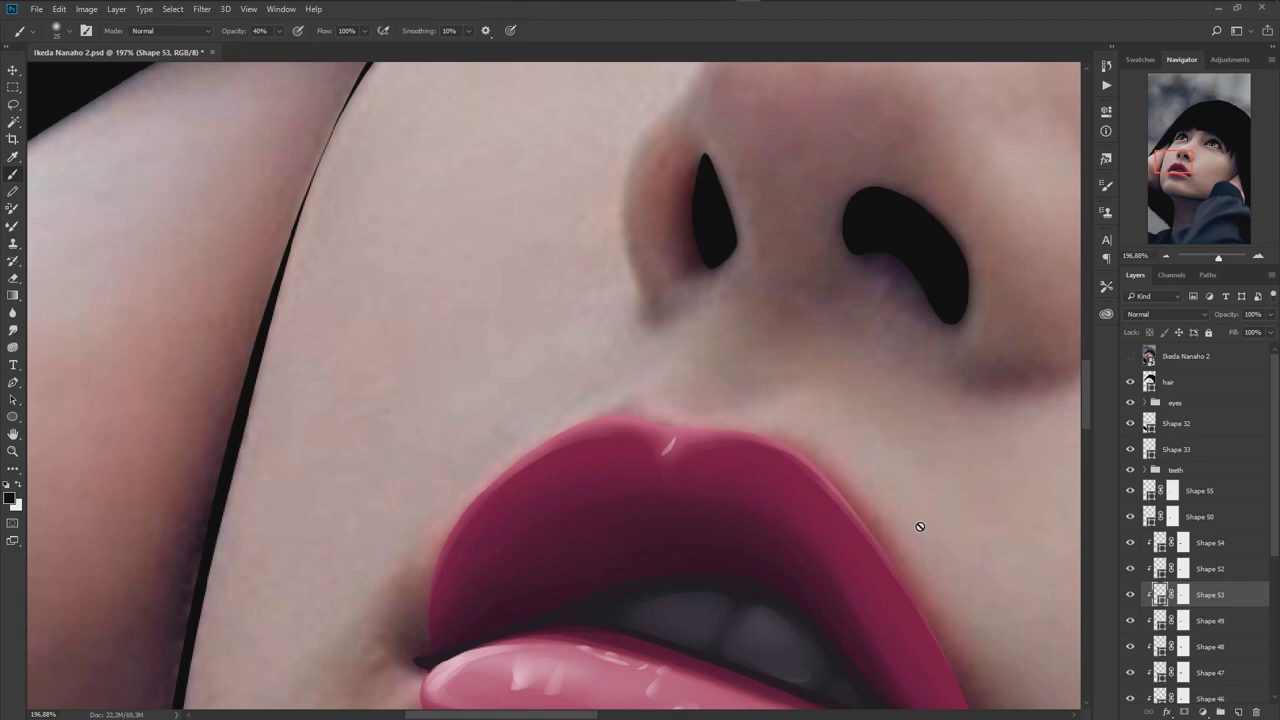
scroll(653, 461, up, 2)
- Redraw Shape 52's path as a thin band along the upper lip's top edge
key(p)
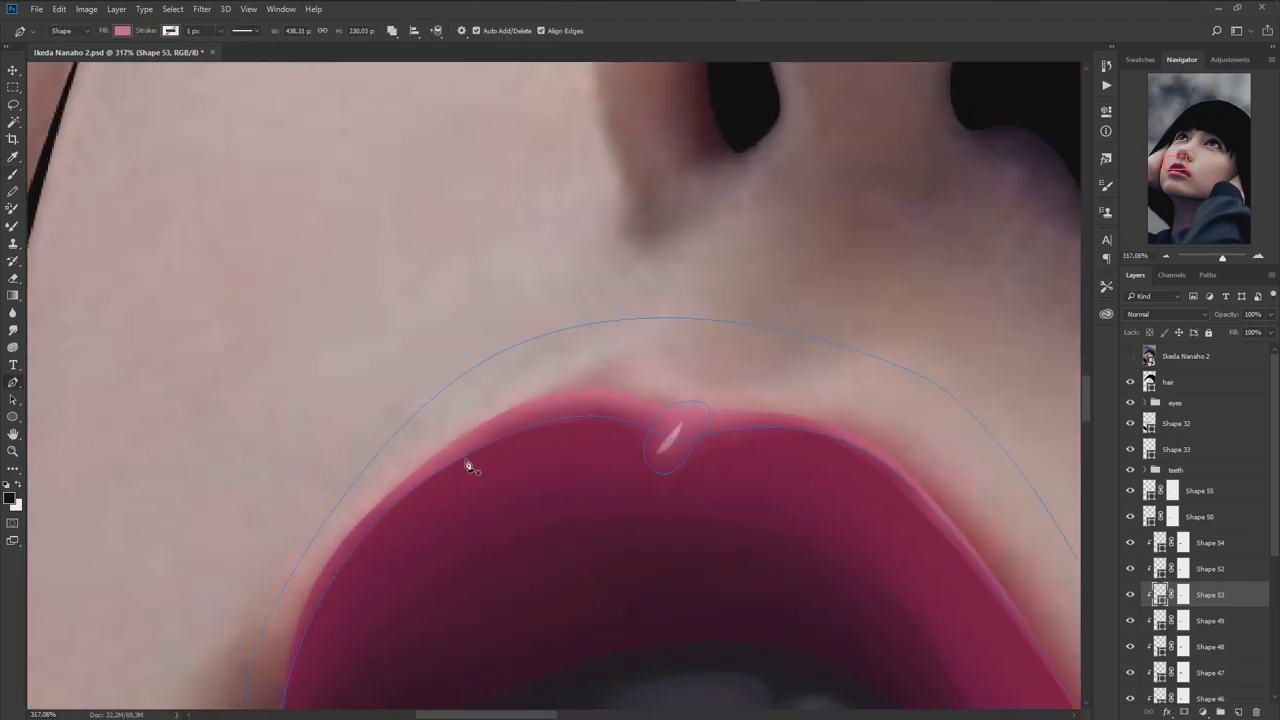
scroll(345, 560, down, 1)
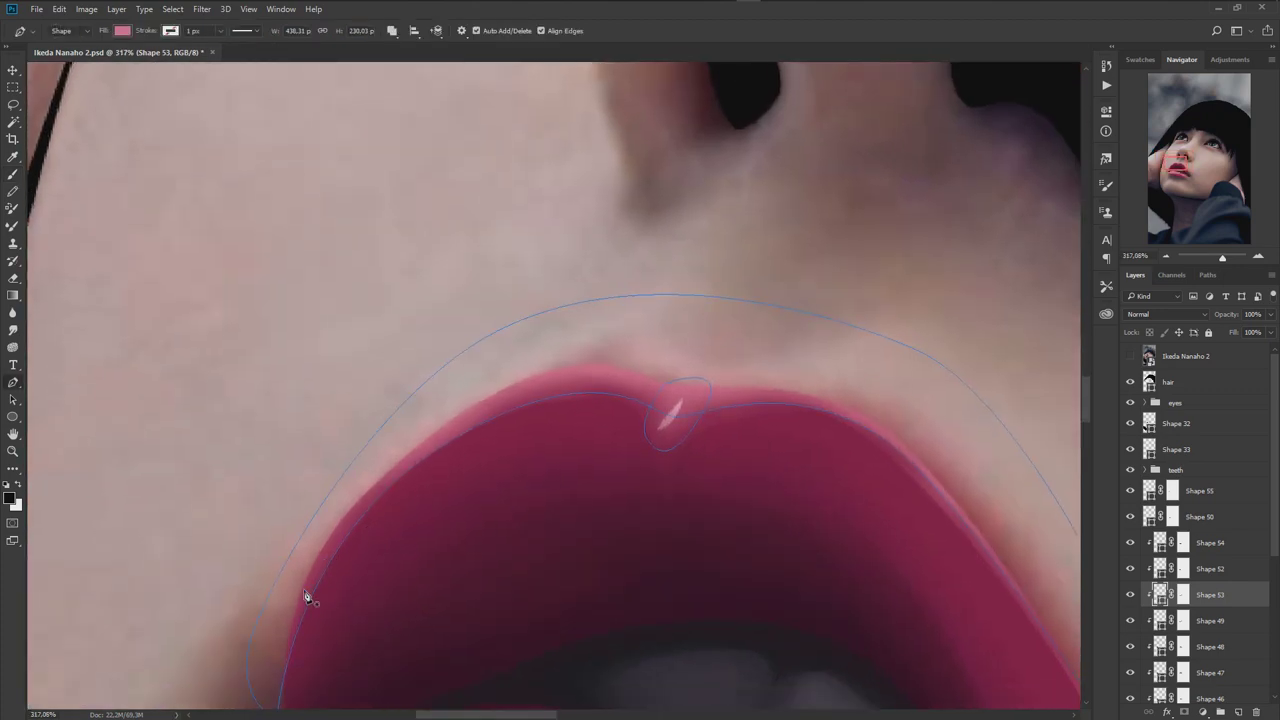
click(1210, 568)
drag(481, 413, 609, 365)
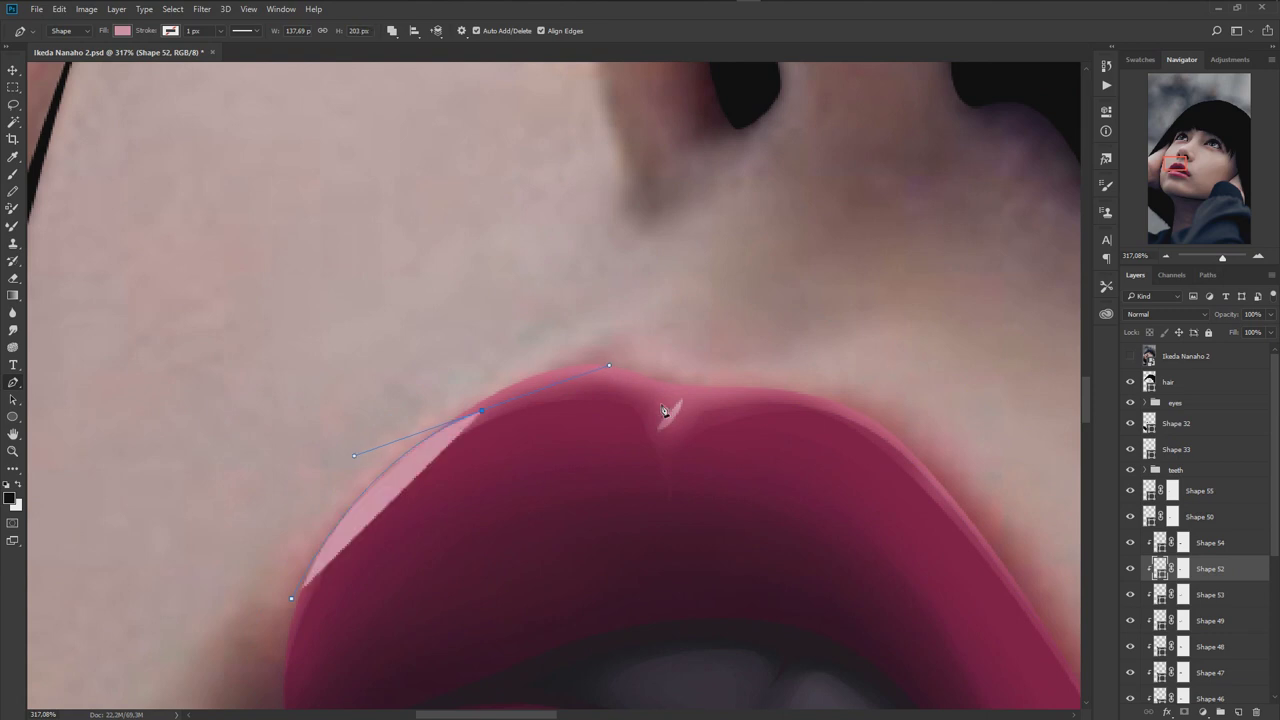
drag(868, 413, 939, 428)
click(291, 598)
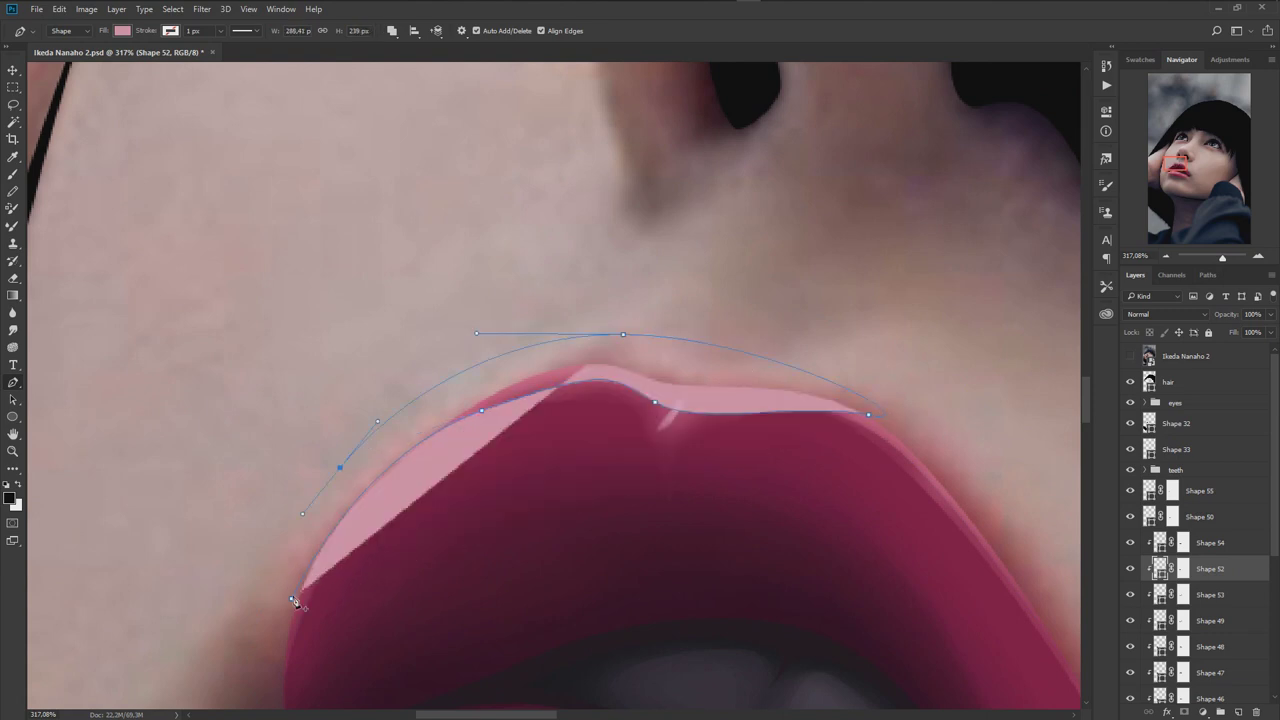
- Paint Shape 52's layer mask to soften the pale rim near the lip's peak
click(1183, 570)
key(b)
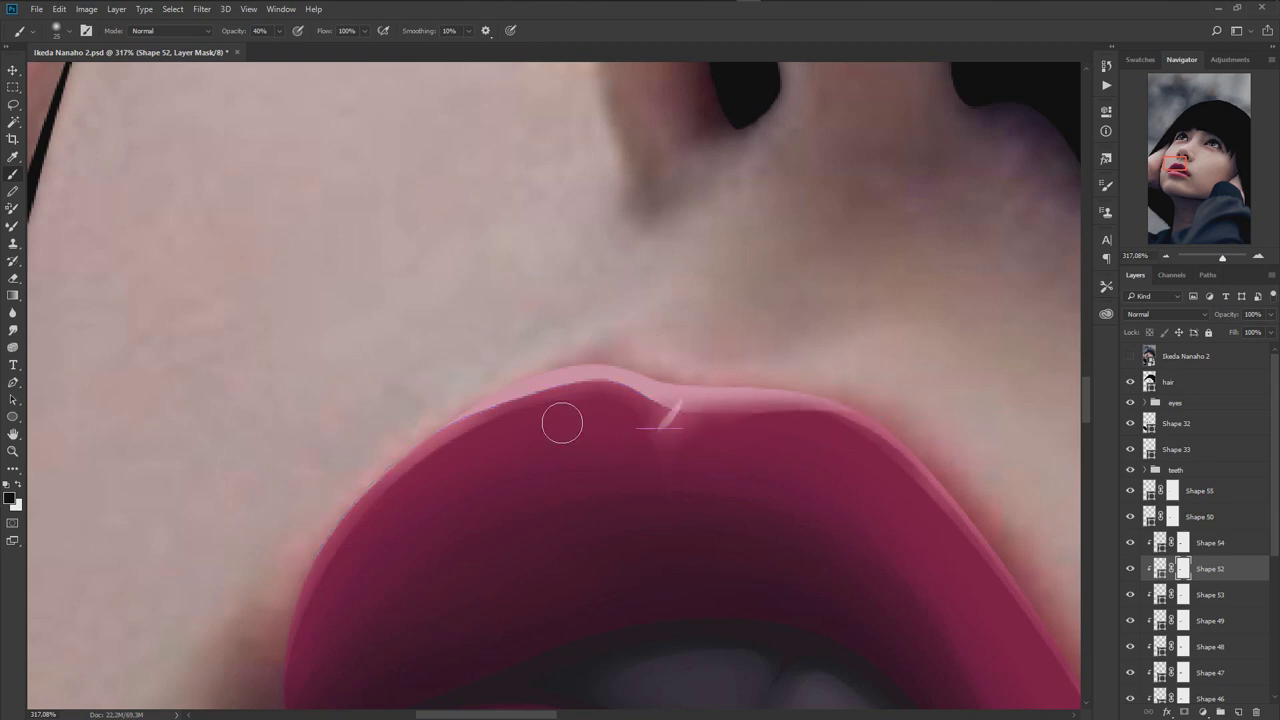
drag(620, 398, 450, 430)
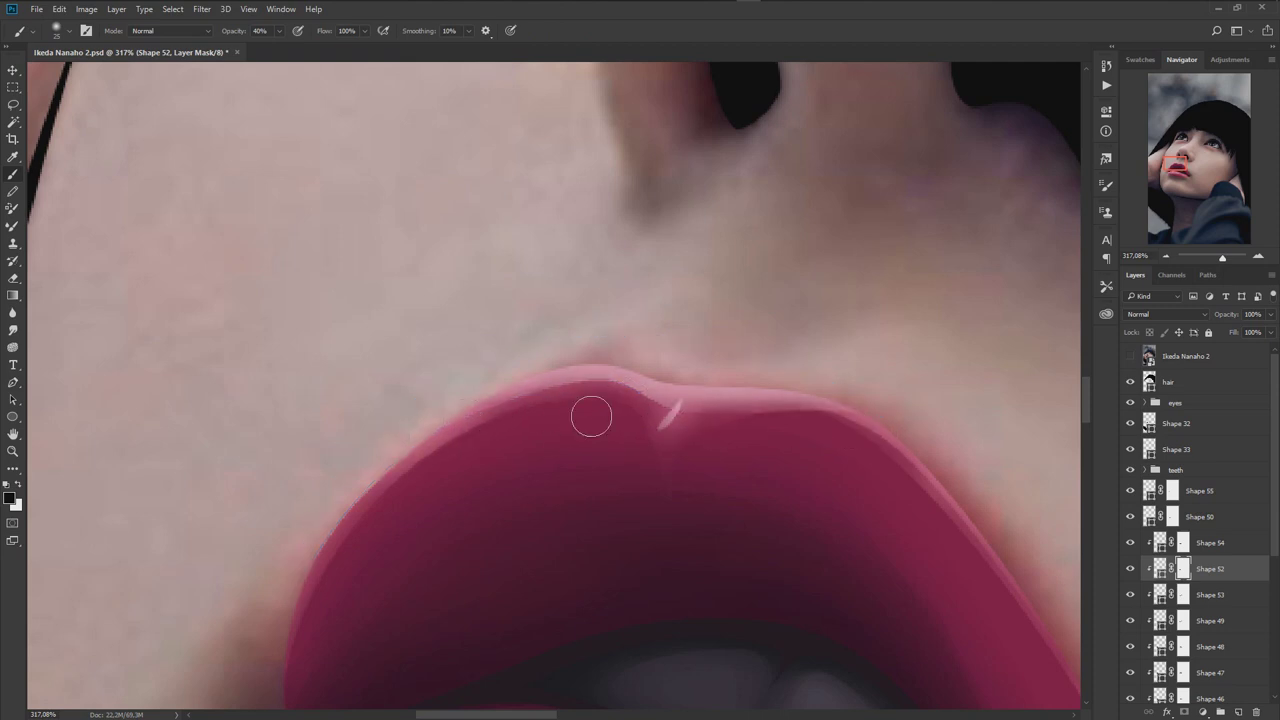
scroll(898, 468, down, 3)
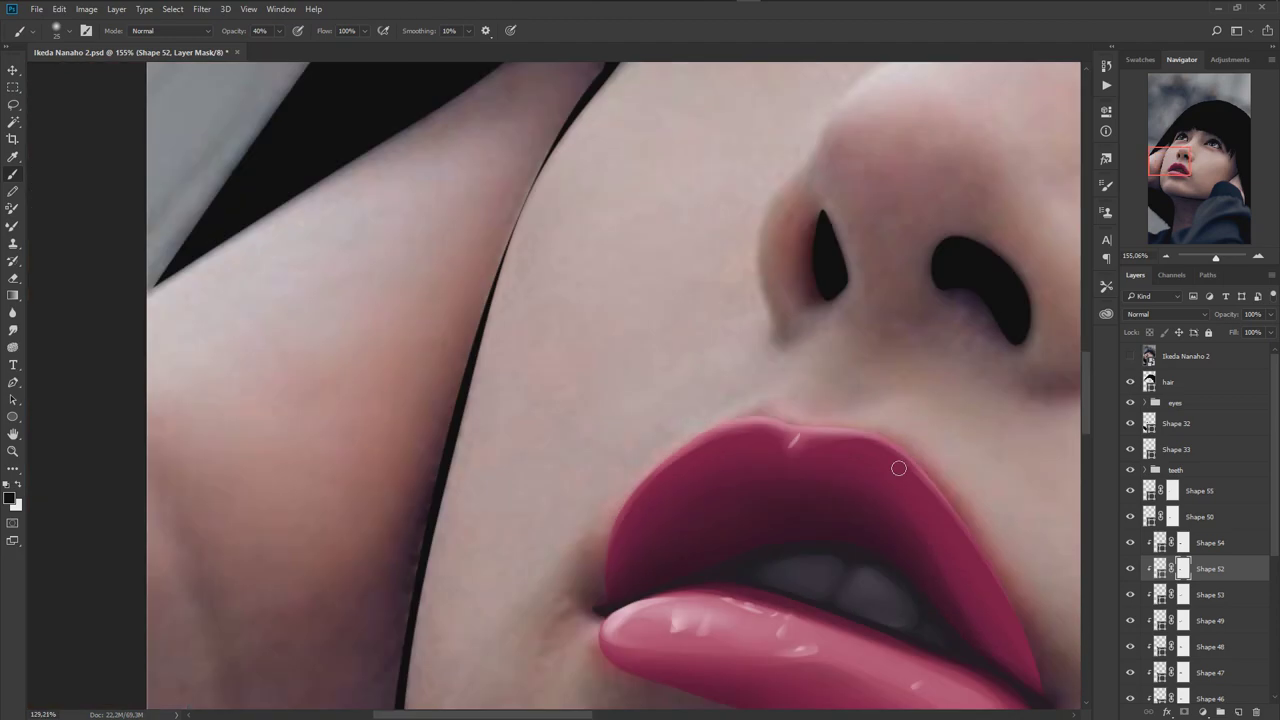
scroll(898, 468, down, 2)
scroll(841, 462, down, 1)
scroll(894, 491, down, 1)
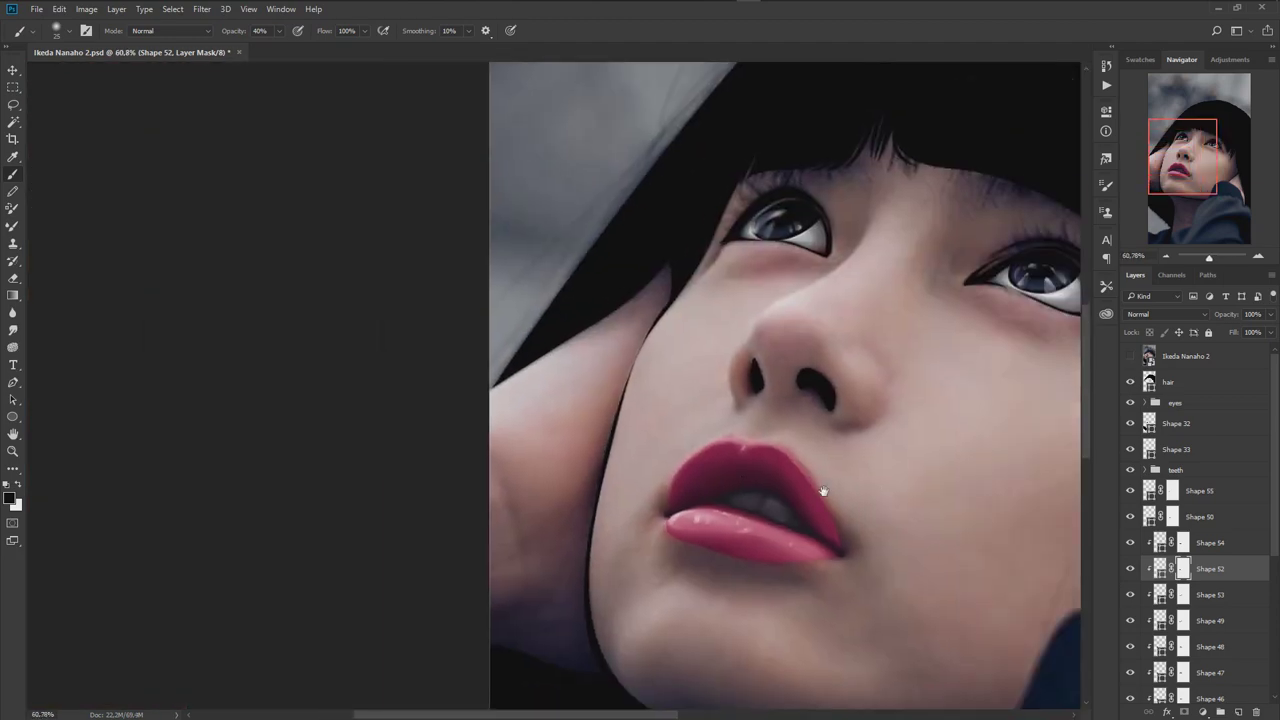
key(alt+bracketright)
key(p)
scroll(779, 454, up, 3)
scroll(779, 454, up, 2)
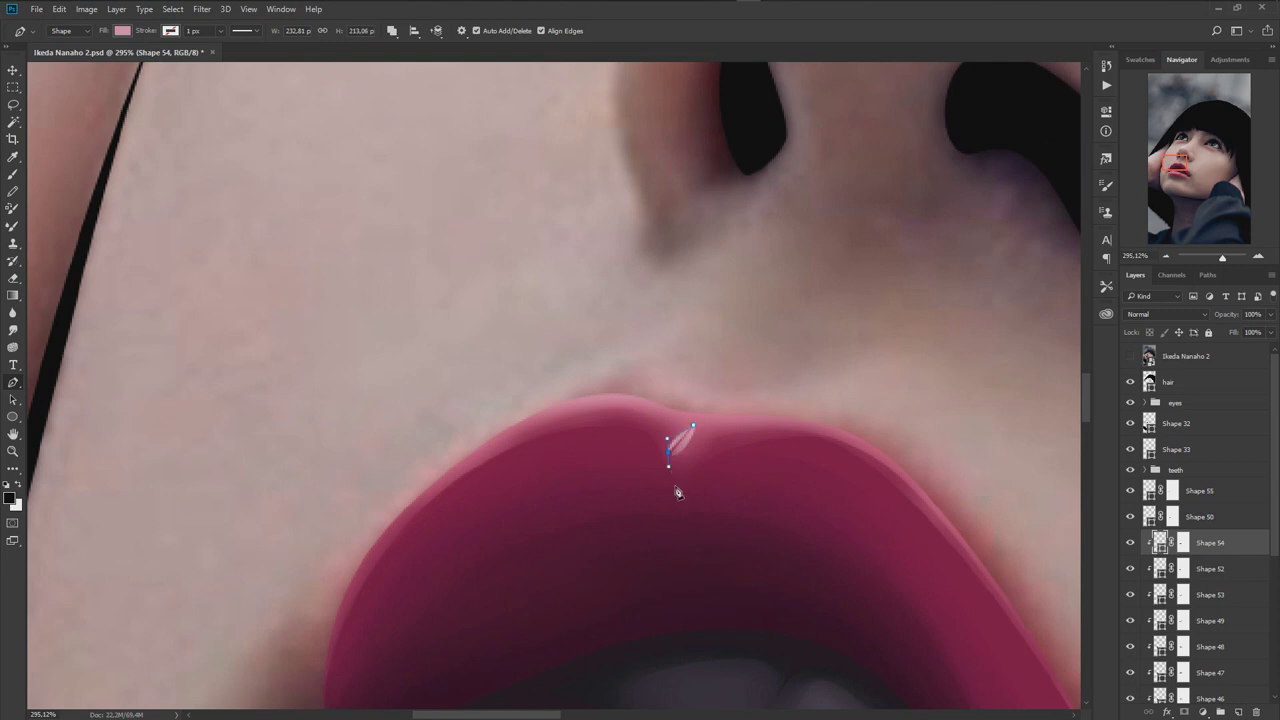
- Close the small Shape 54 highlight streak and fade its lower tip on the mask
click(677, 491)
click(693, 425)
key(b)
drag(694, 391, 666, 480)
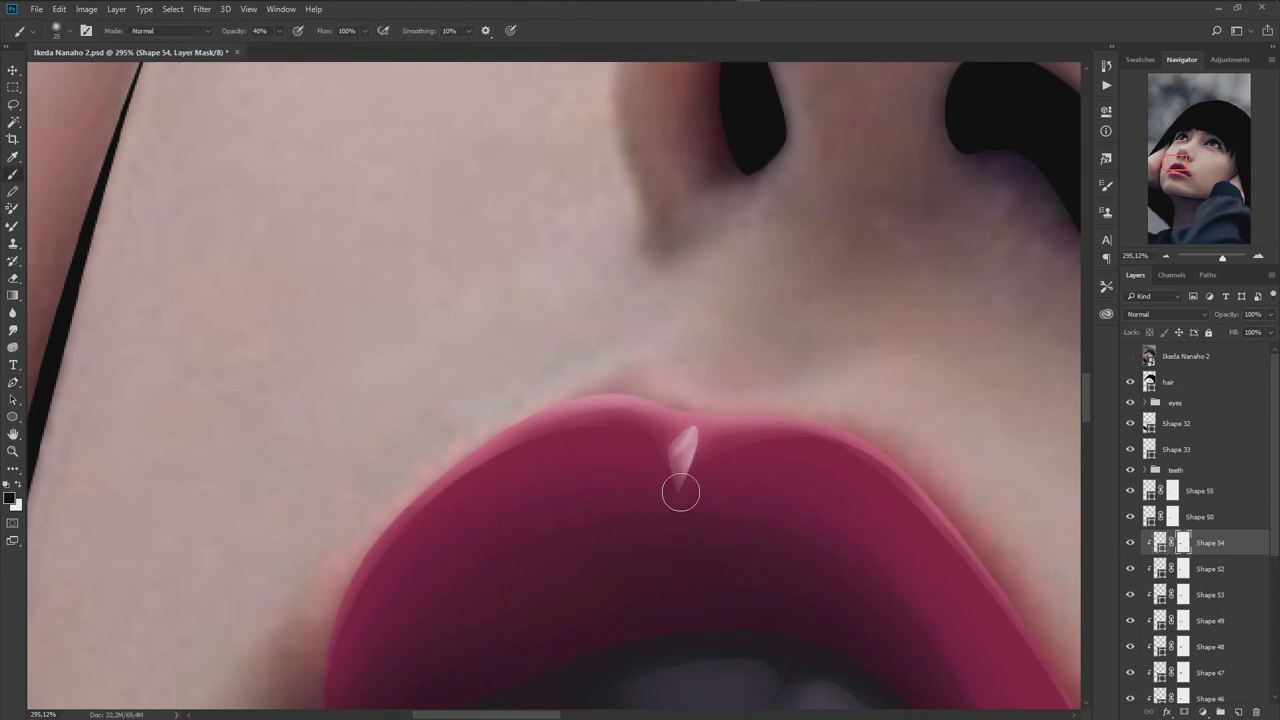
scroll(714, 440, down, 5)
scroll(730, 480, down, 4)
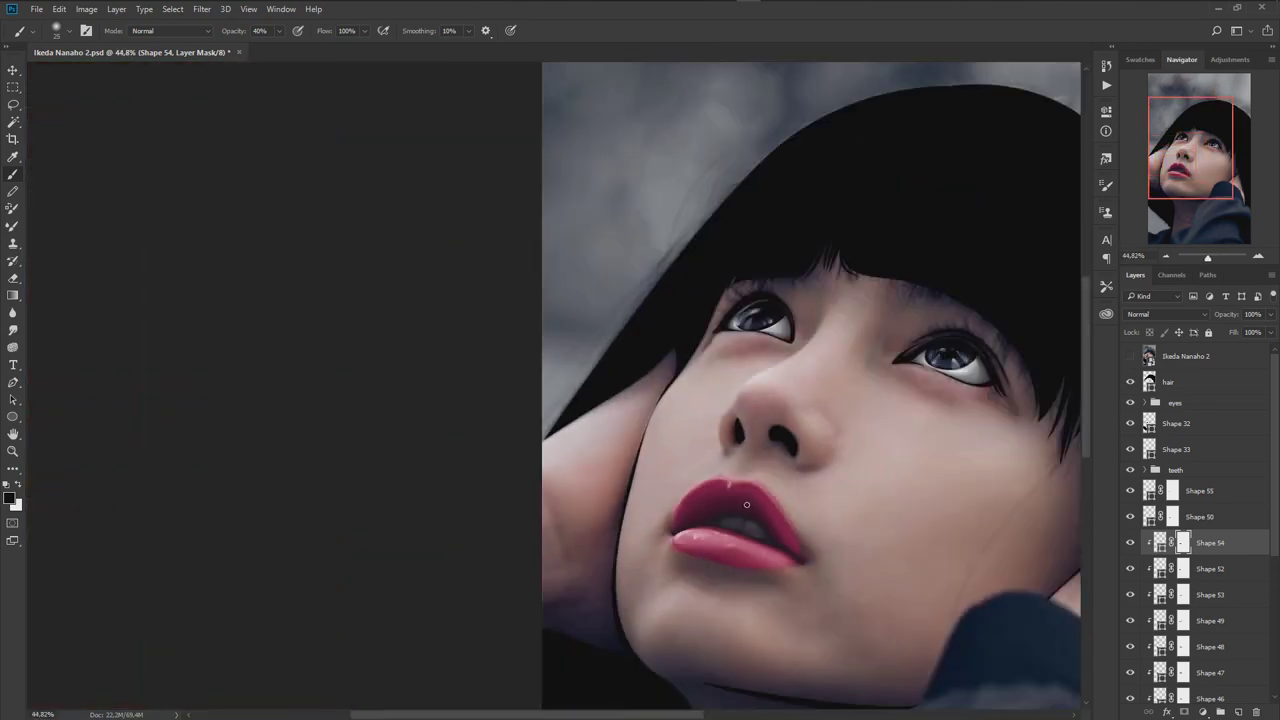
scroll(746, 504, down, 2)
- Trace another upper-lip highlight outline over the reference photo, then fit the portrait on screen
click(1130, 356)
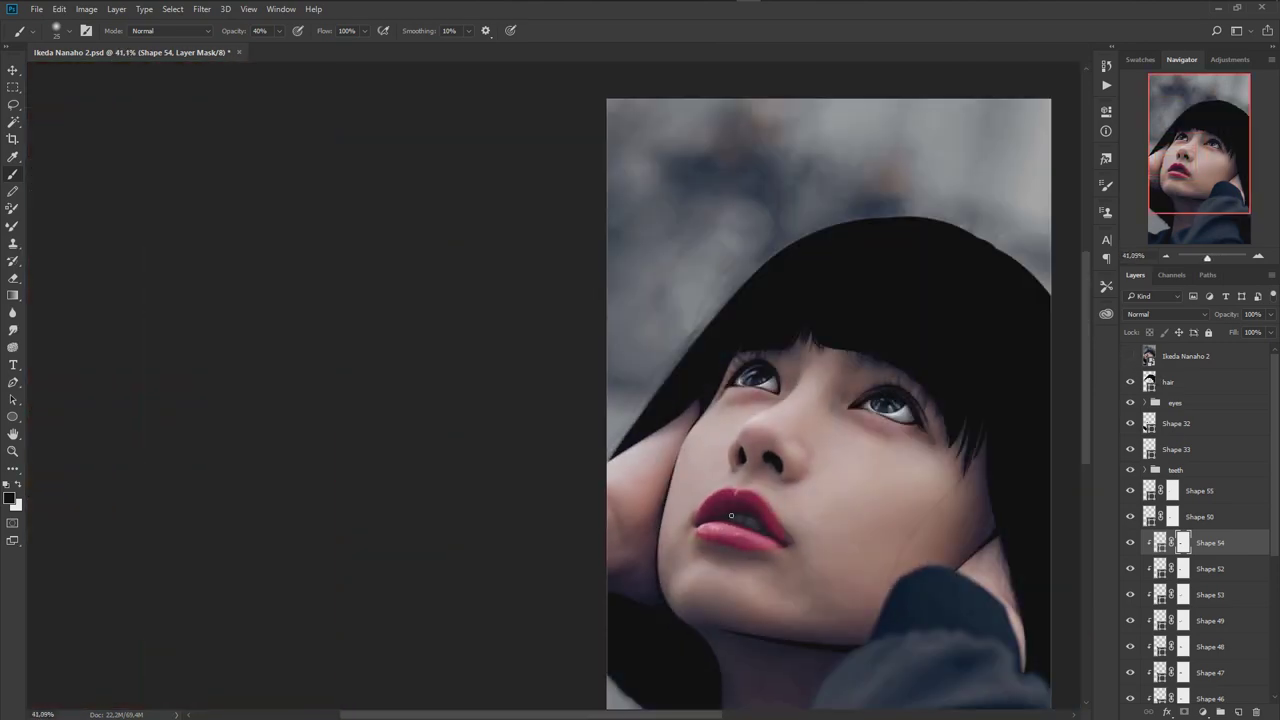
scroll(760, 505, up, 3)
scroll(760, 505, up, 2)
key(p)
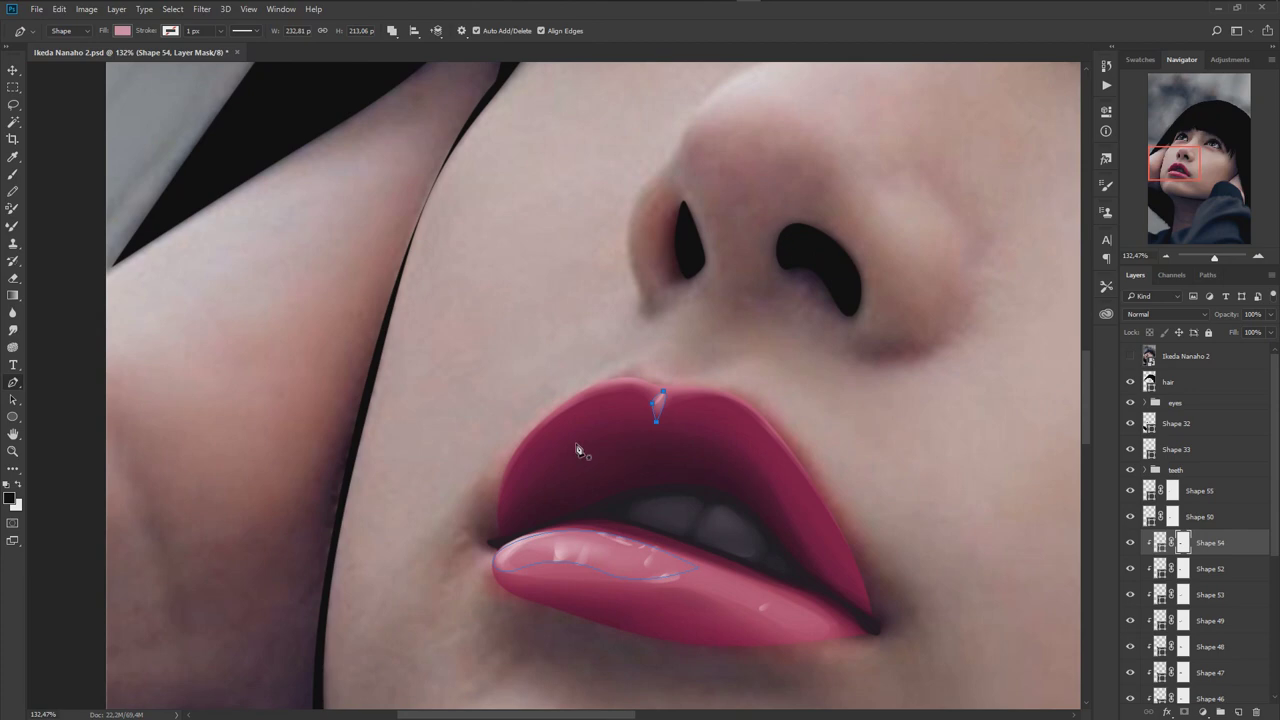
scroll(605, 415, up, 2)
click(1130, 356)
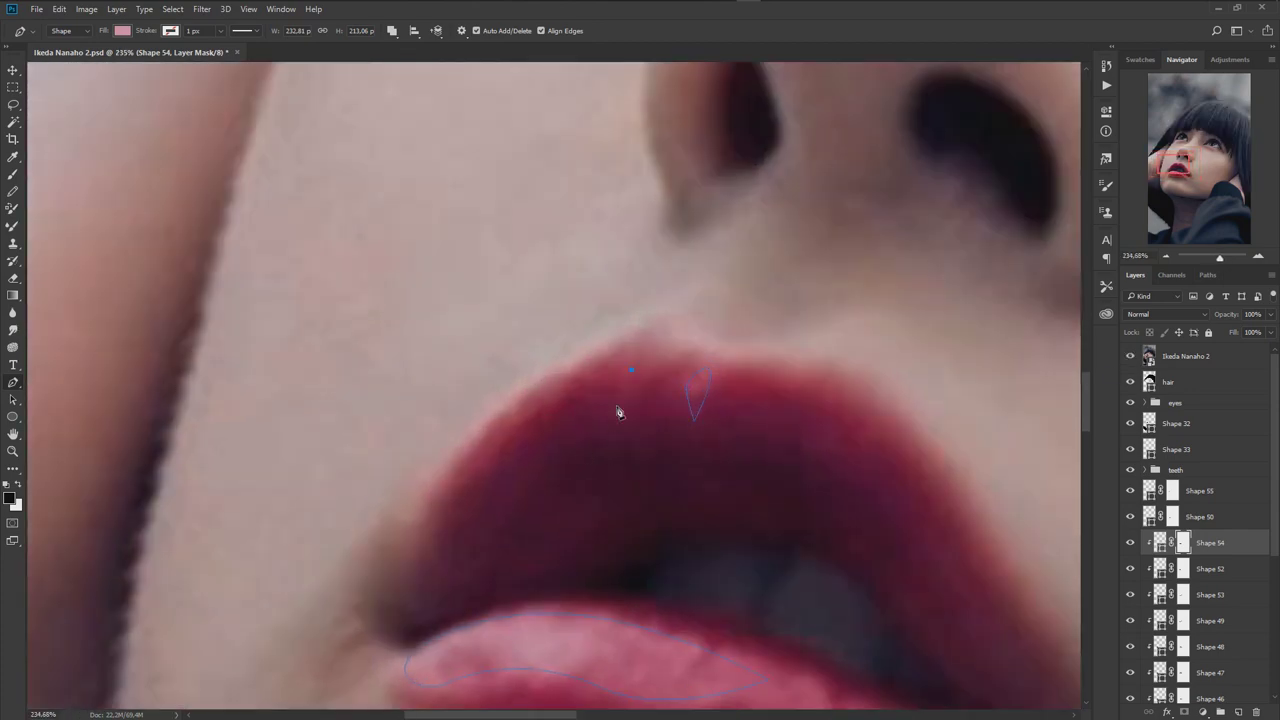
scroll(571, 457, down, 1)
scroll(571, 457, down, 3)
scroll(584, 465, up, 3)
scroll(587, 463, up, 1)
click(591, 430)
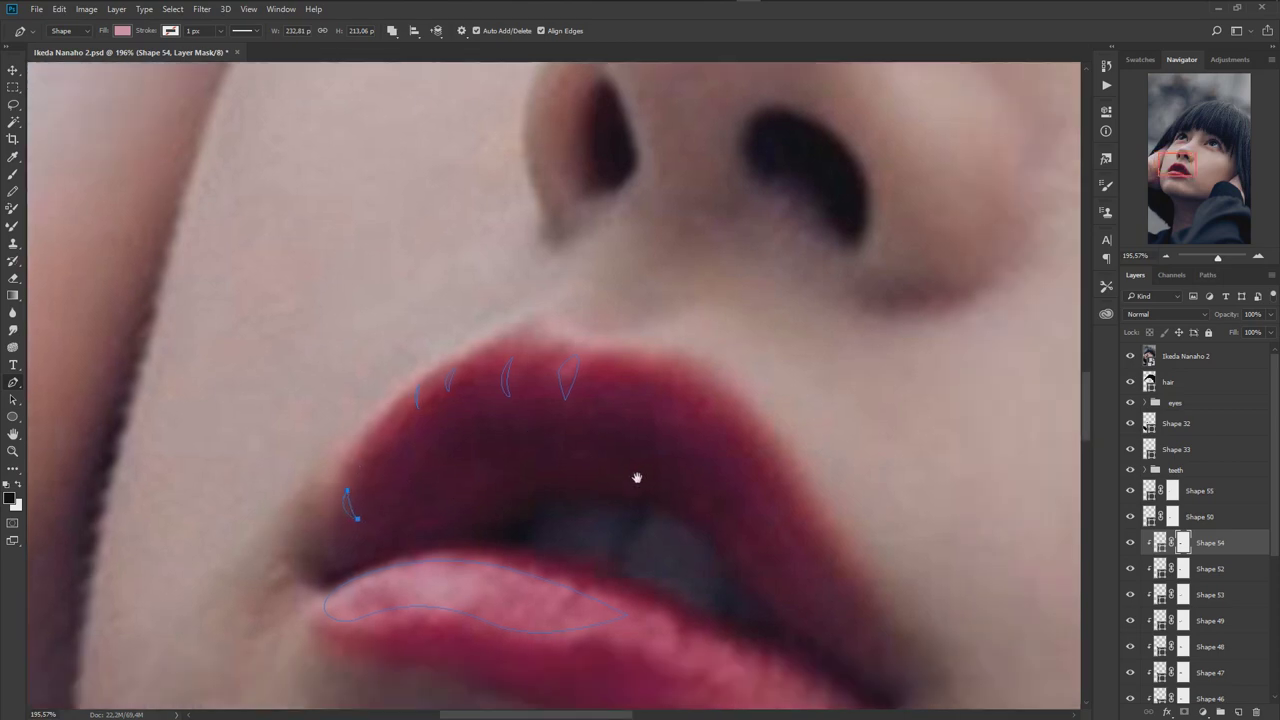
drag(815, 560, 575, 460)
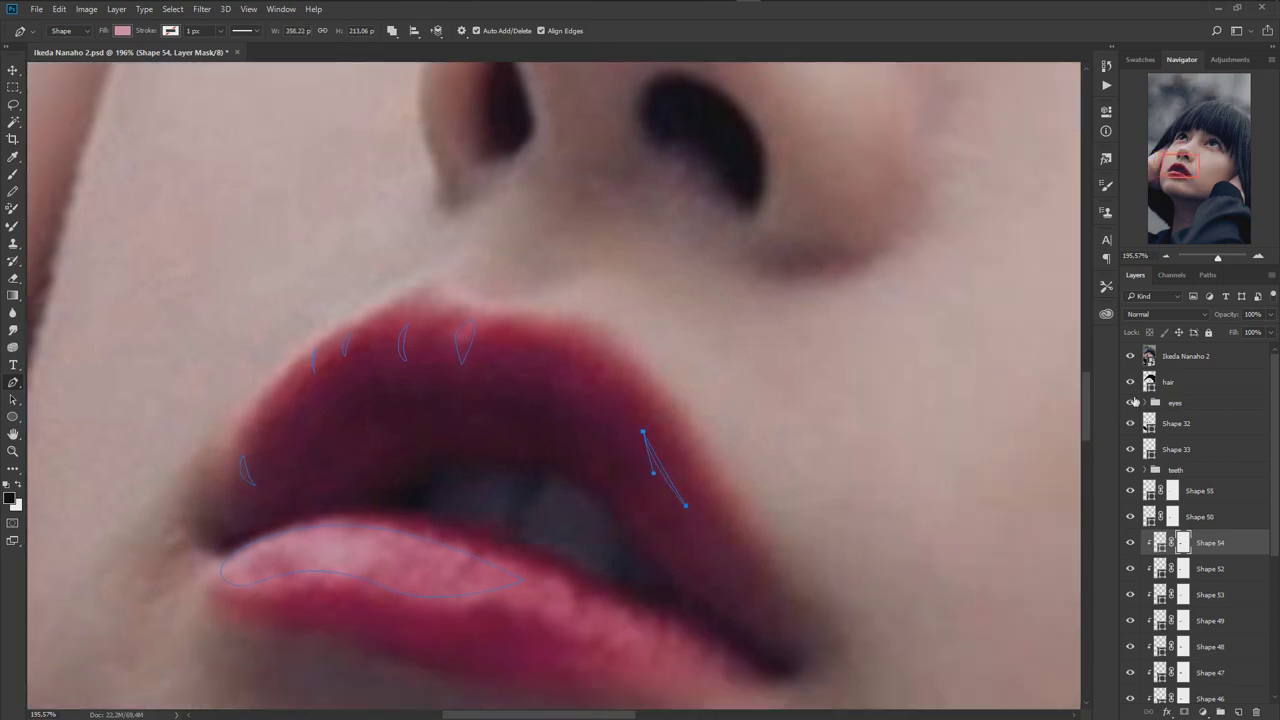
key(ctrl+0)
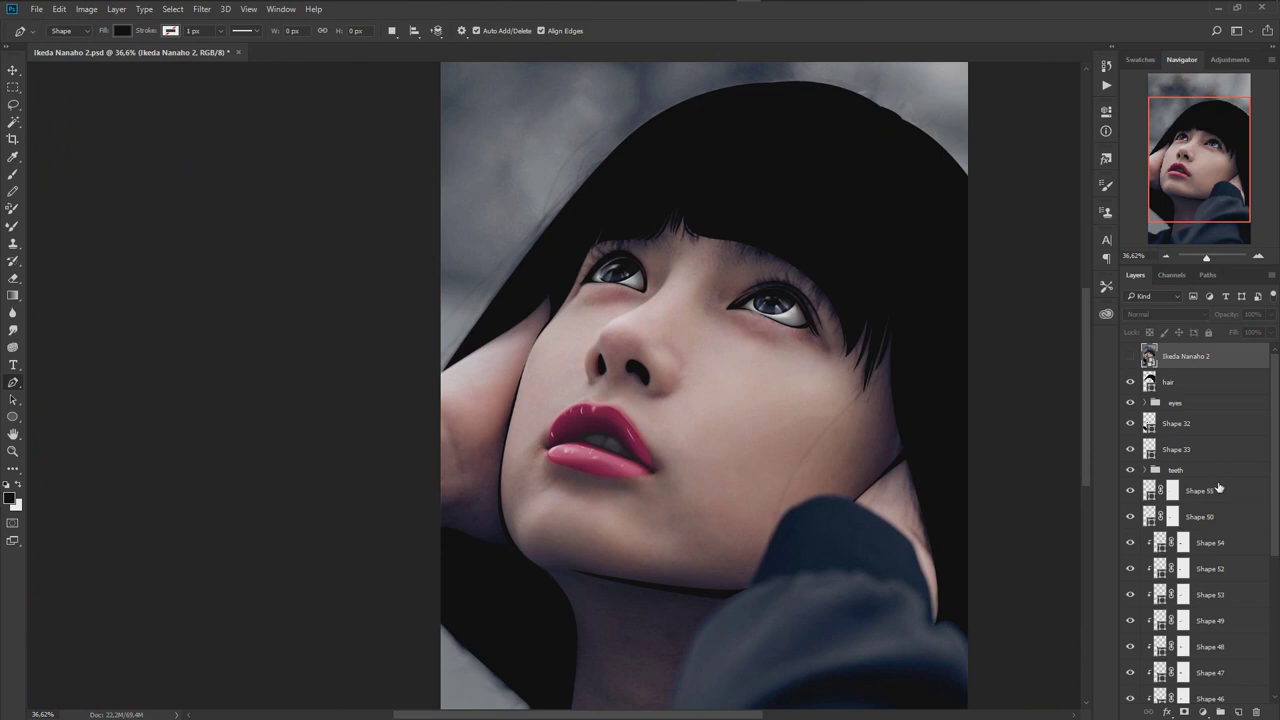
- Zoom in on the lips and paint Shape 54's mask with the soft 40% brush
click(1167, 517)
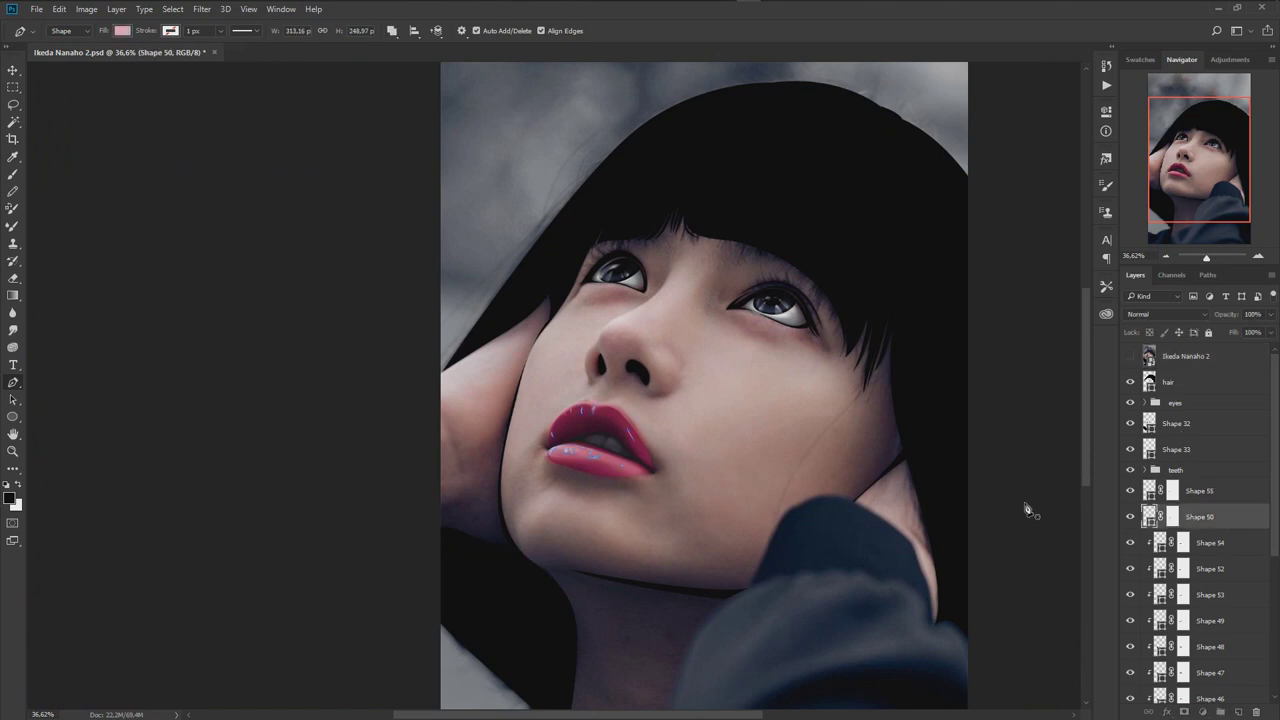
key(ctrl+plus)
key(ctrl+plus)
key(ctrl+plus)
key(ctrl+backslash)
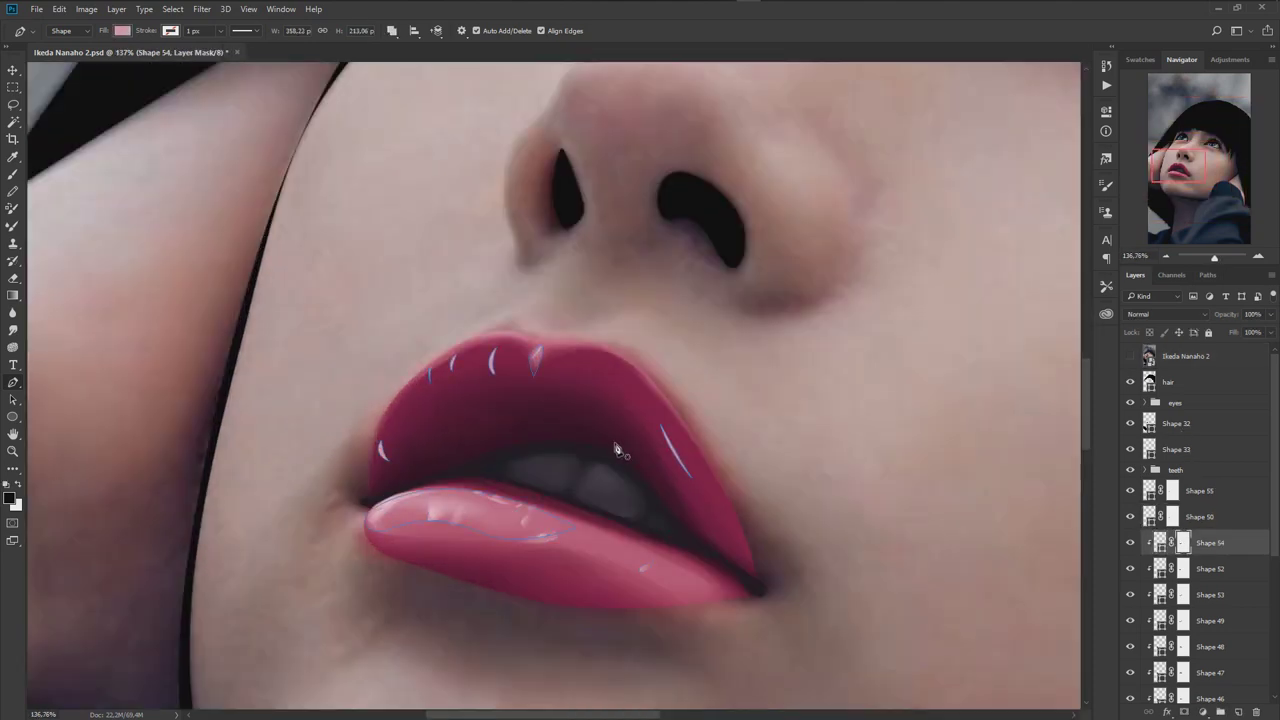
key(b)
scroll(468, 400, up, 1)
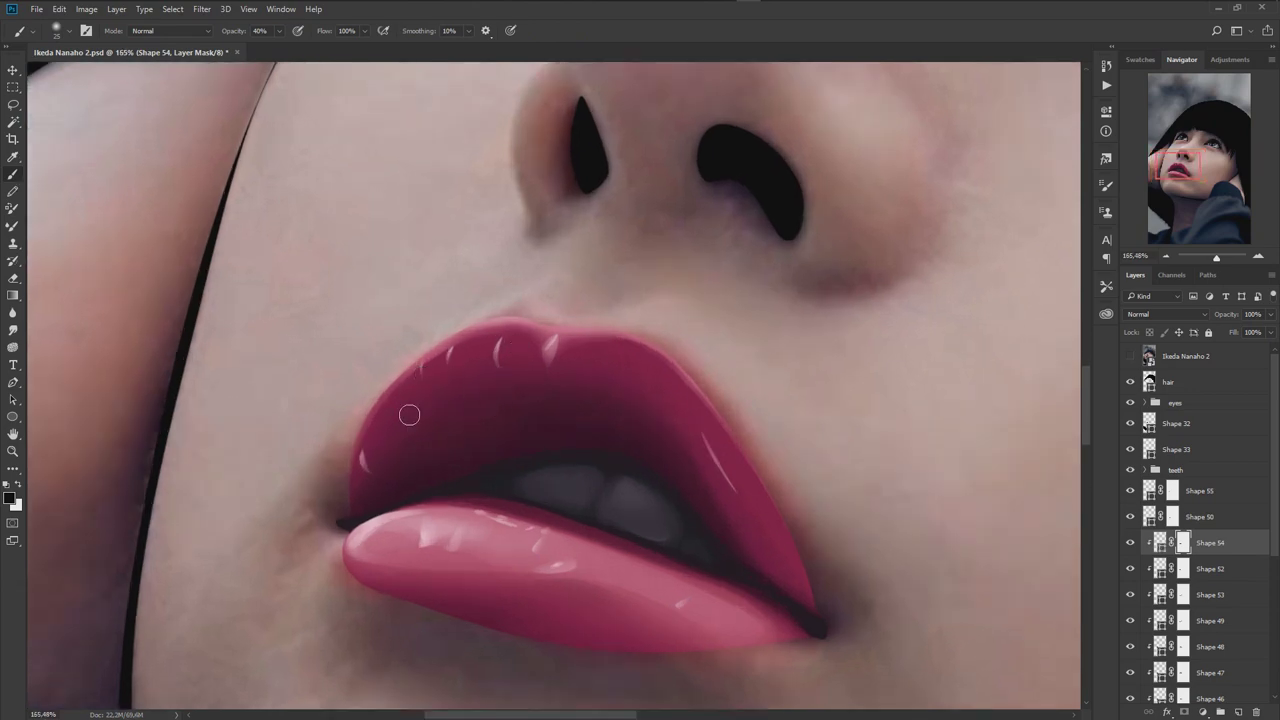
scroll(410, 396, down, 4)
scroll(543, 449, down, 4)
scroll(552, 463, up, 6)
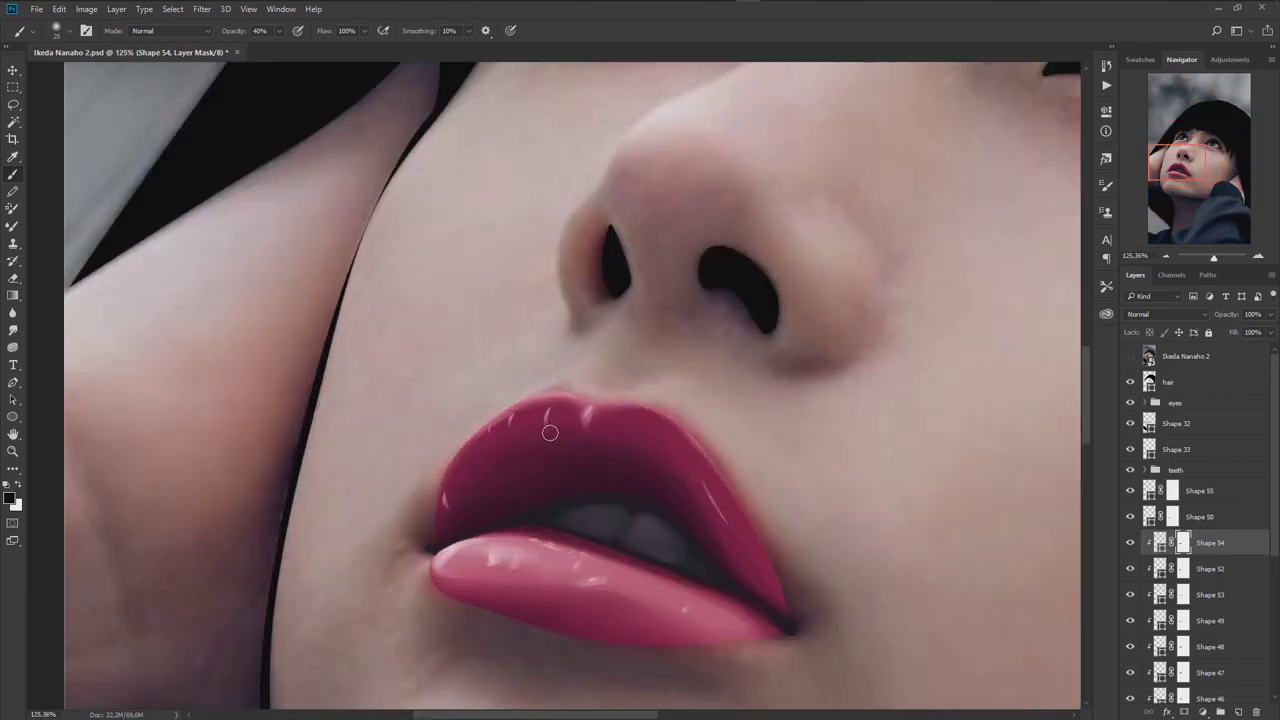
scroll(588, 499, down, 2)
scroll(586, 465, down, 1)
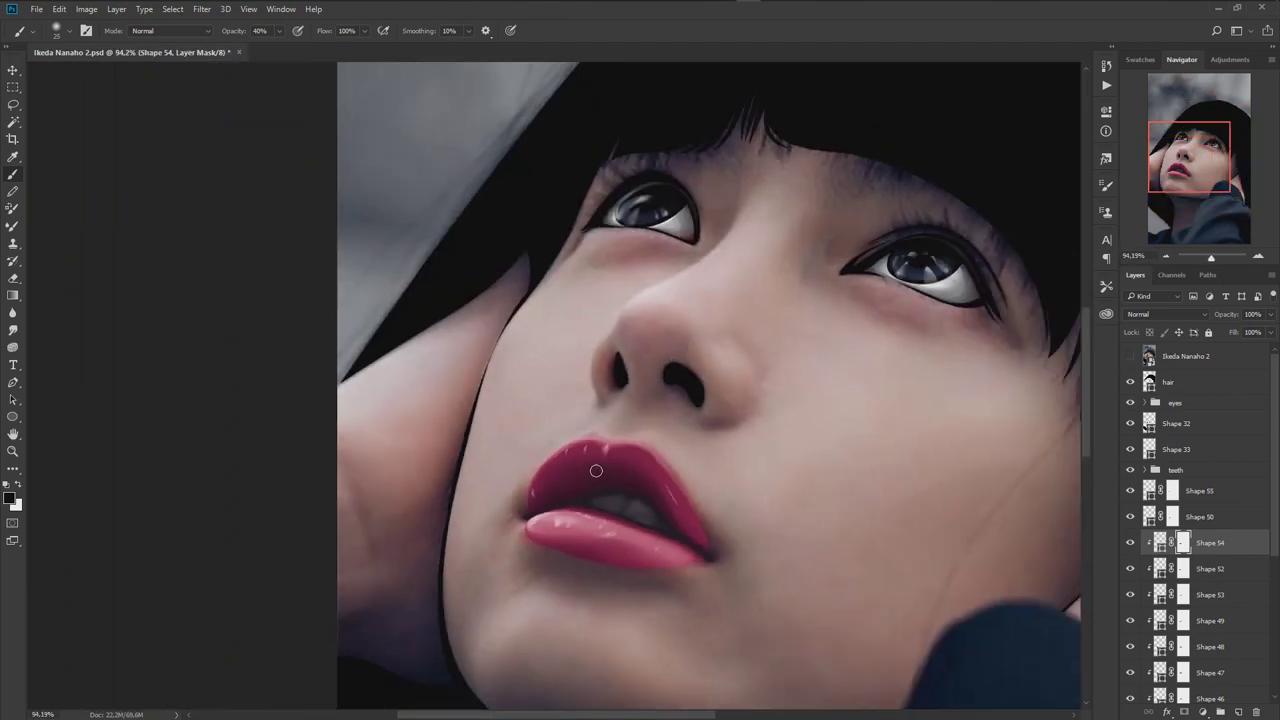
scroll(605, 470, up, 4)
- Fade parts of the Shape 53, 52 and 49 highlight masks with the soft brush
click(1206, 592)
key(p)
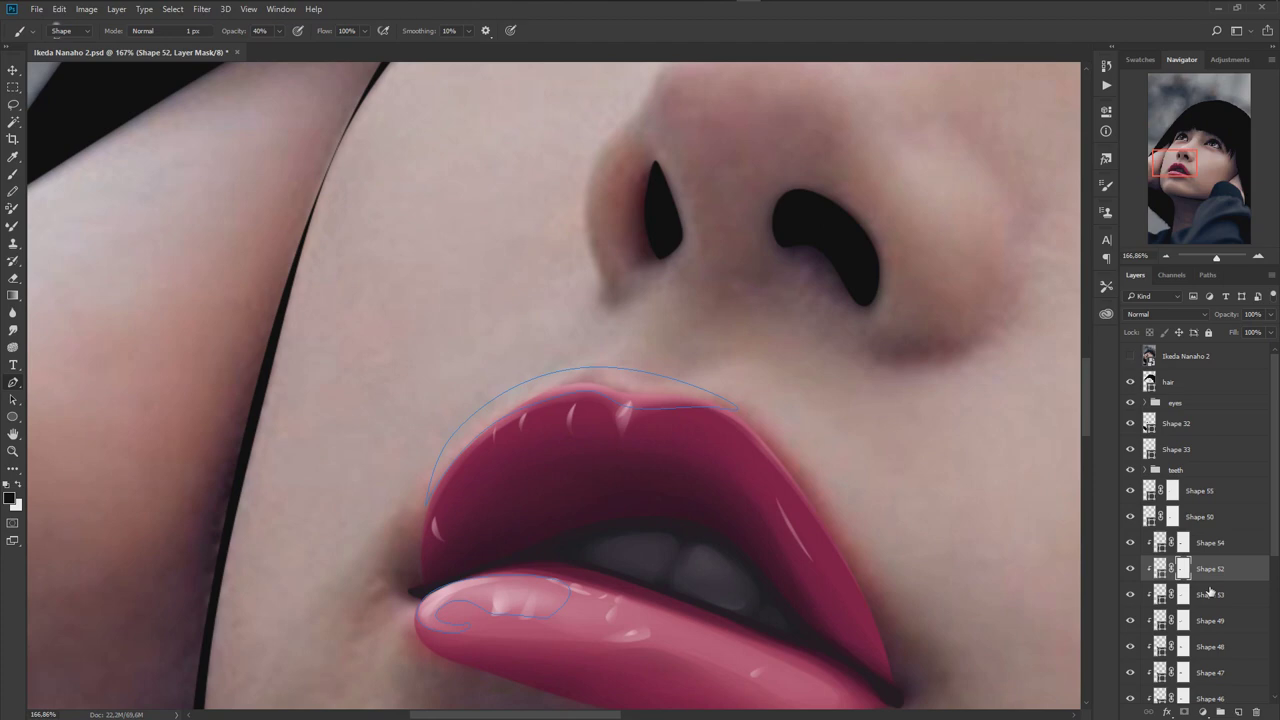
key(b)
click(1183, 594)
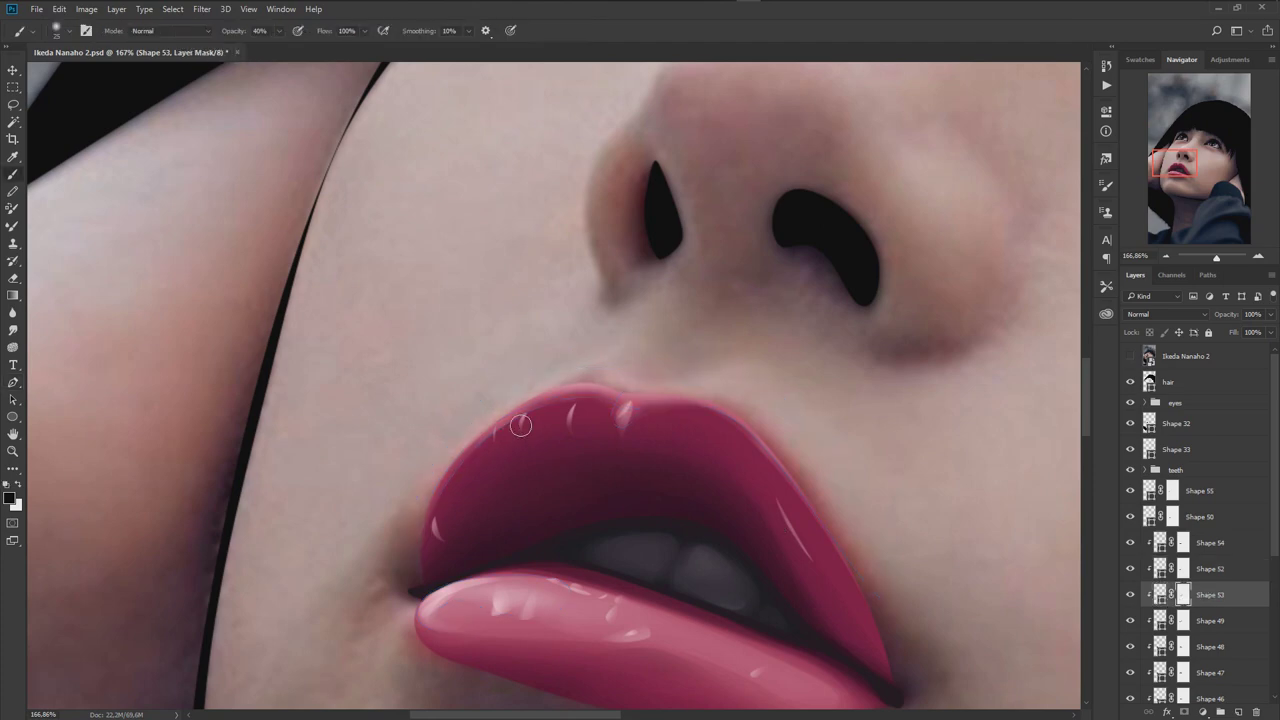
scroll(600, 462, down, 2)
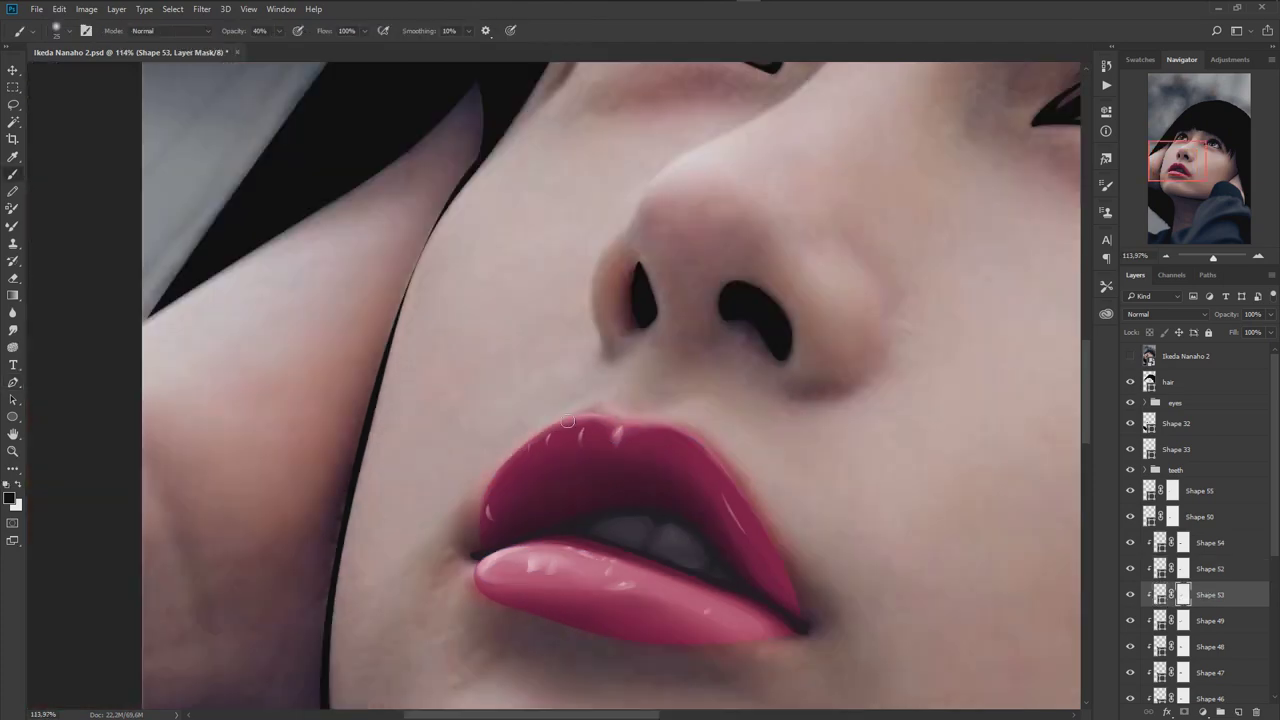
key(alt+bracketright)
key(alt+bracketright)
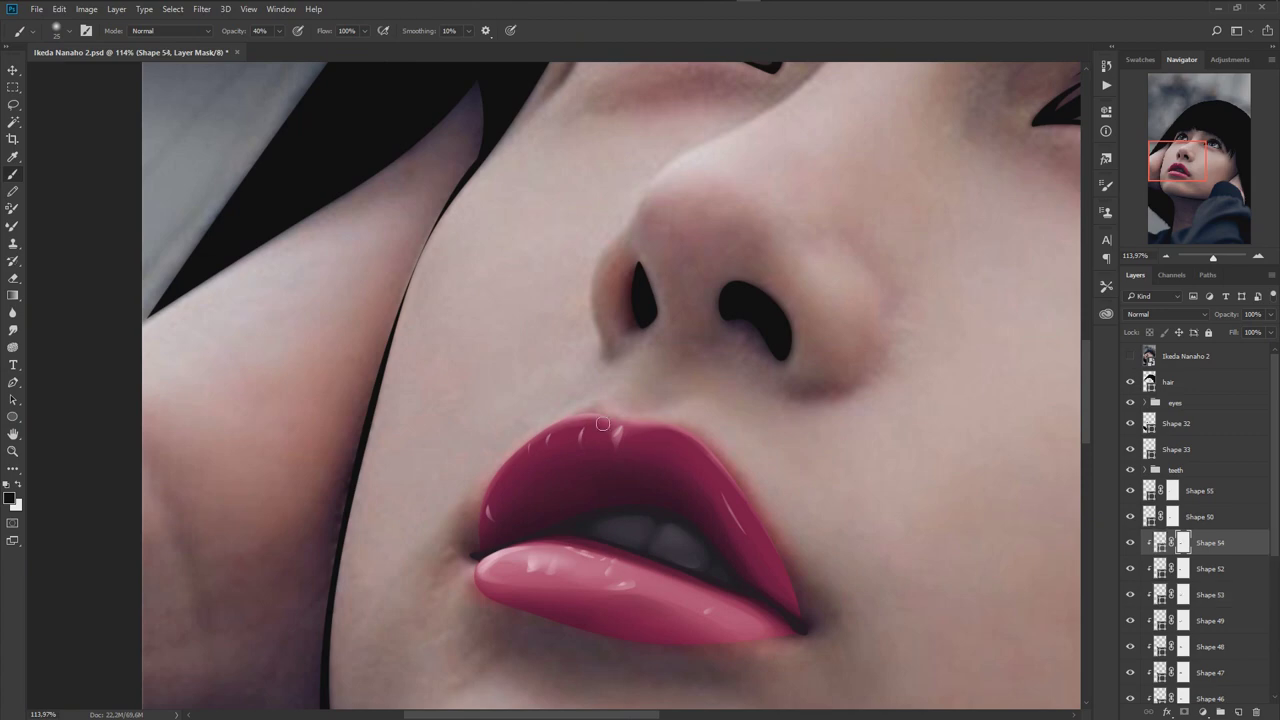
click(1182, 563)
scroll(670, 442, down, 1)
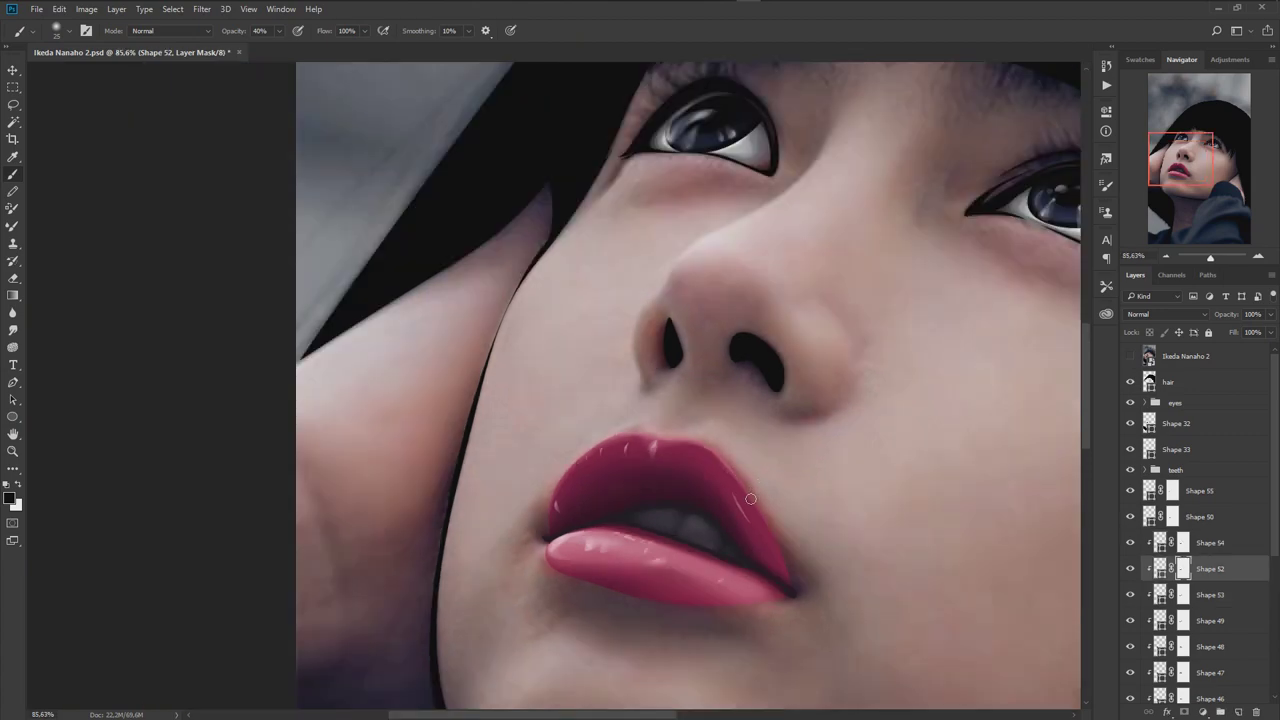
scroll(801, 506, up, 1)
key(alt+bracketleft)
scroll(729, 503, up, 2)
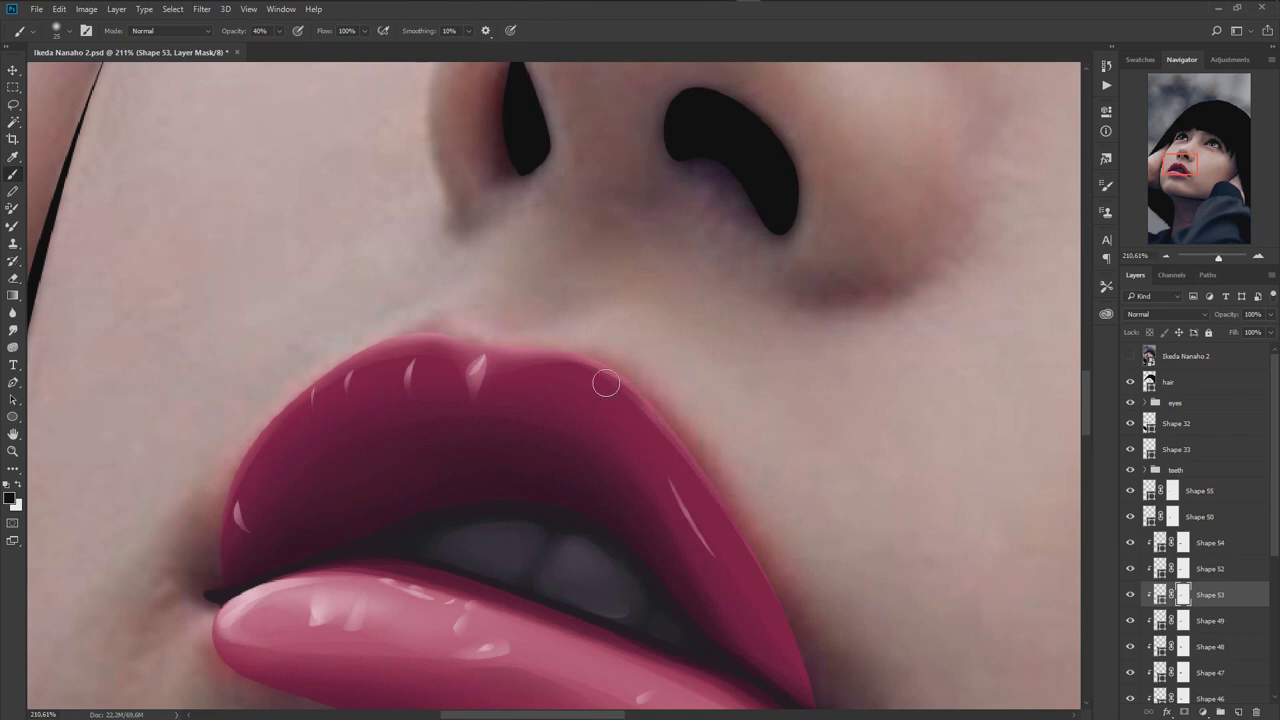
key(alt+bracketleft)
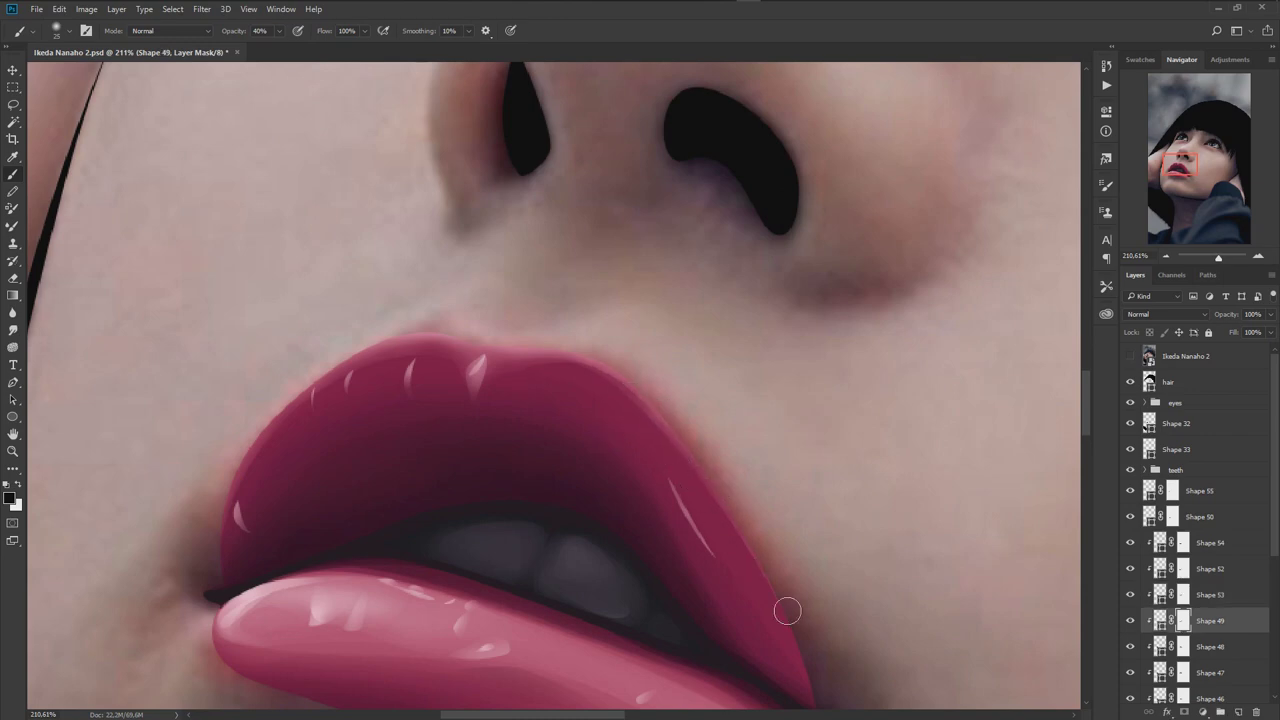
scroll(787, 611, down, 4)
- Compare the lips with the reference photo and bring the upper-lip highlights into view
click(1130, 356)
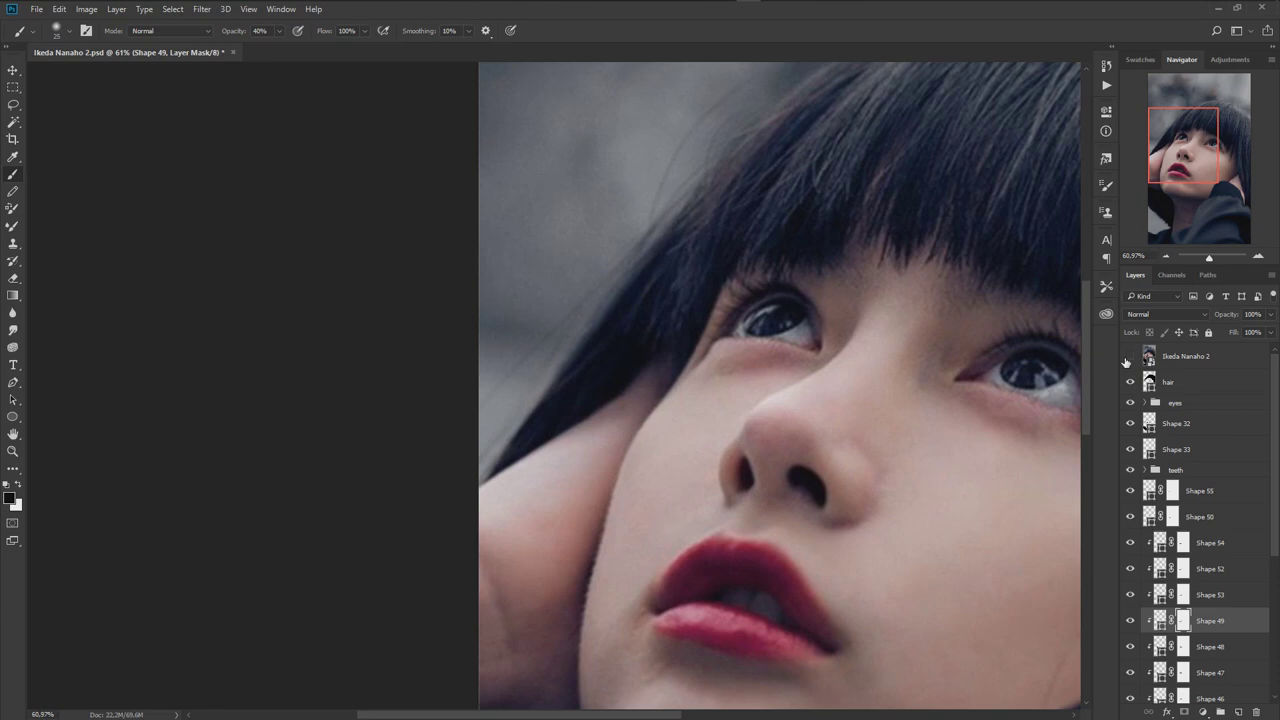
click(1130, 356)
scroll(753, 559, up, 3)
scroll(753, 559, up, 1)
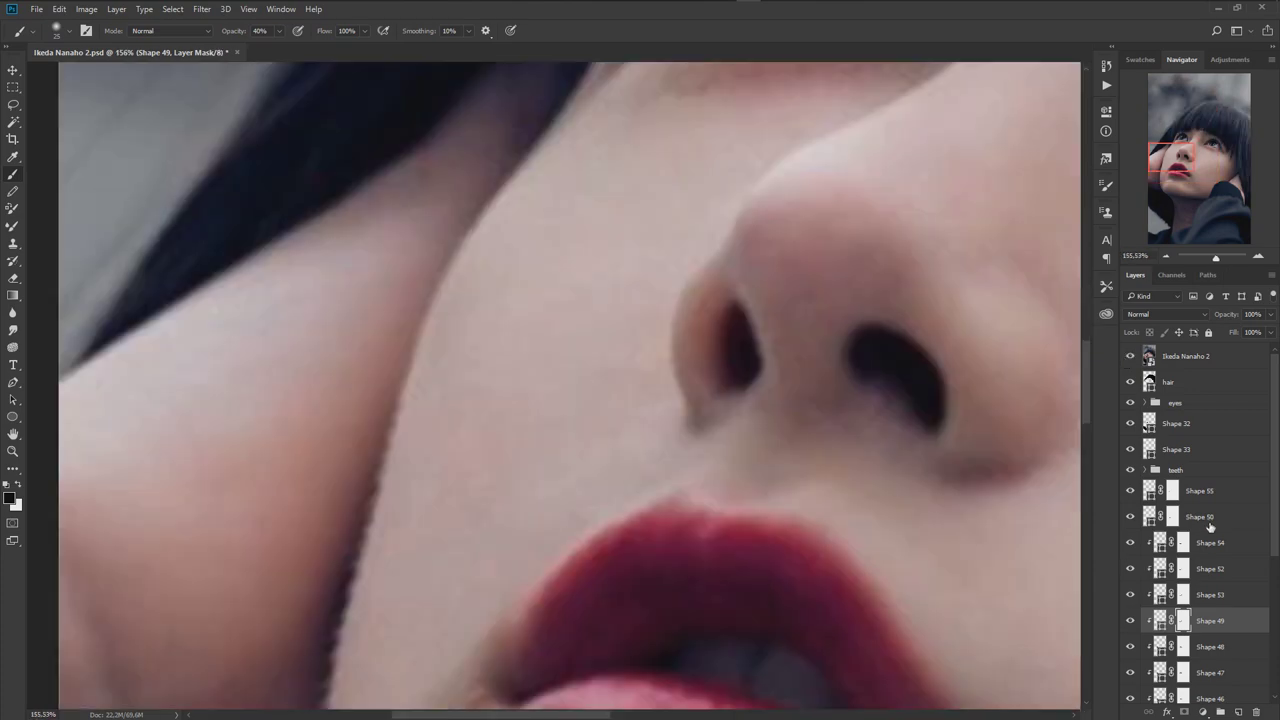
click(1210, 516)
key(p)
scroll(784, 547, up, 2)
drag(784, 547, 714, 477)
key(alt+bracketleft)
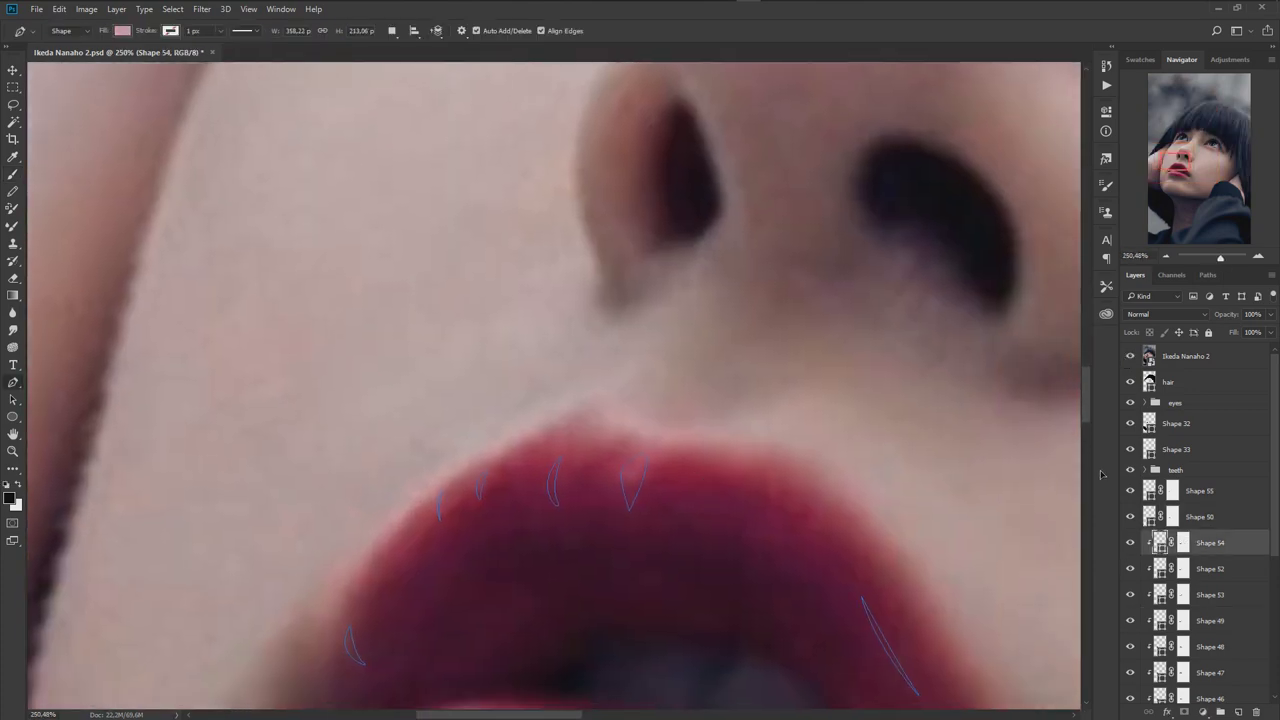
click(1128, 358)
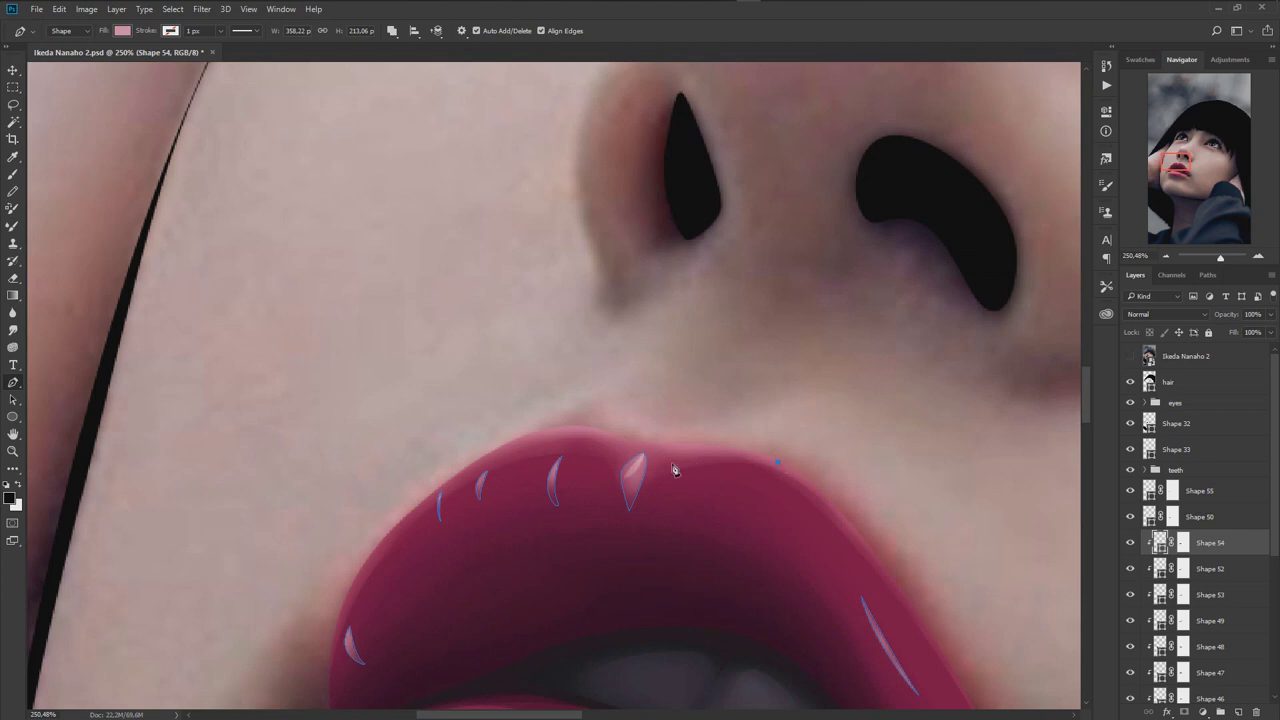
- Draw and close a thin highlight shape along the upper lip's top edge
click(631, 494)
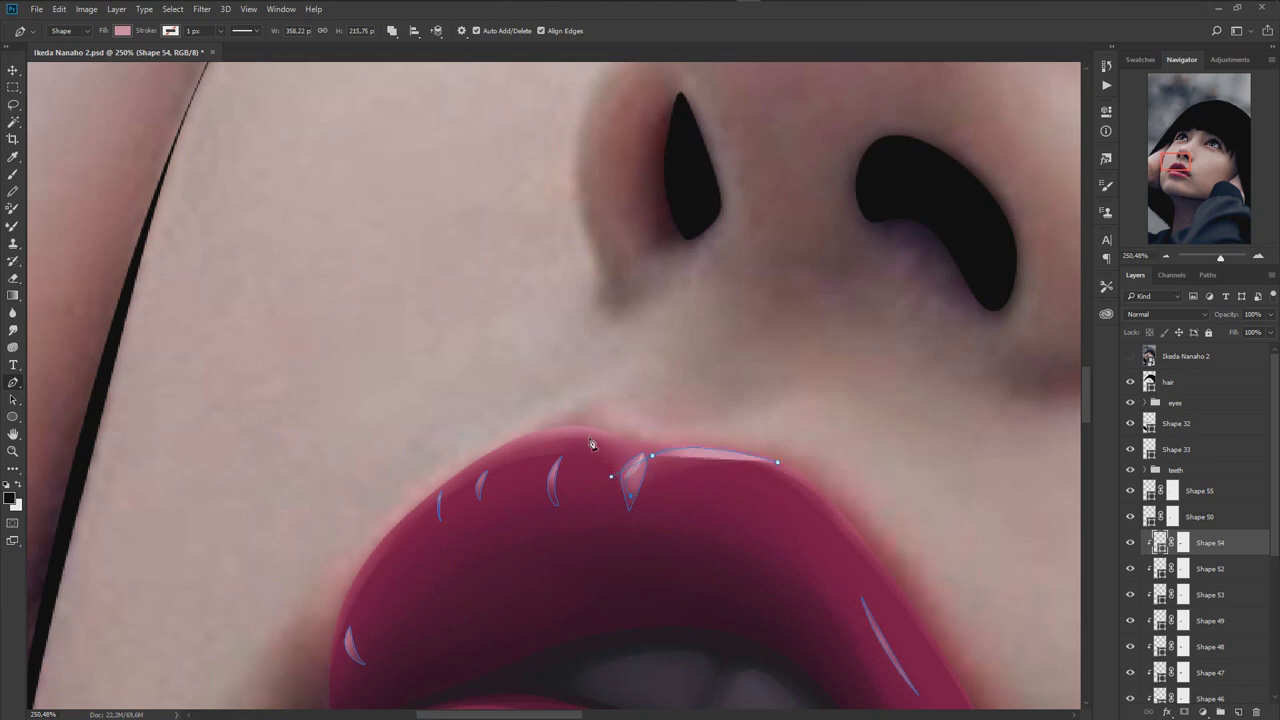
click(621, 403)
click(777, 462)
- Brush the highlight's layer mask at 40% to soften it and dim the lower-left lip highlight
key(b)
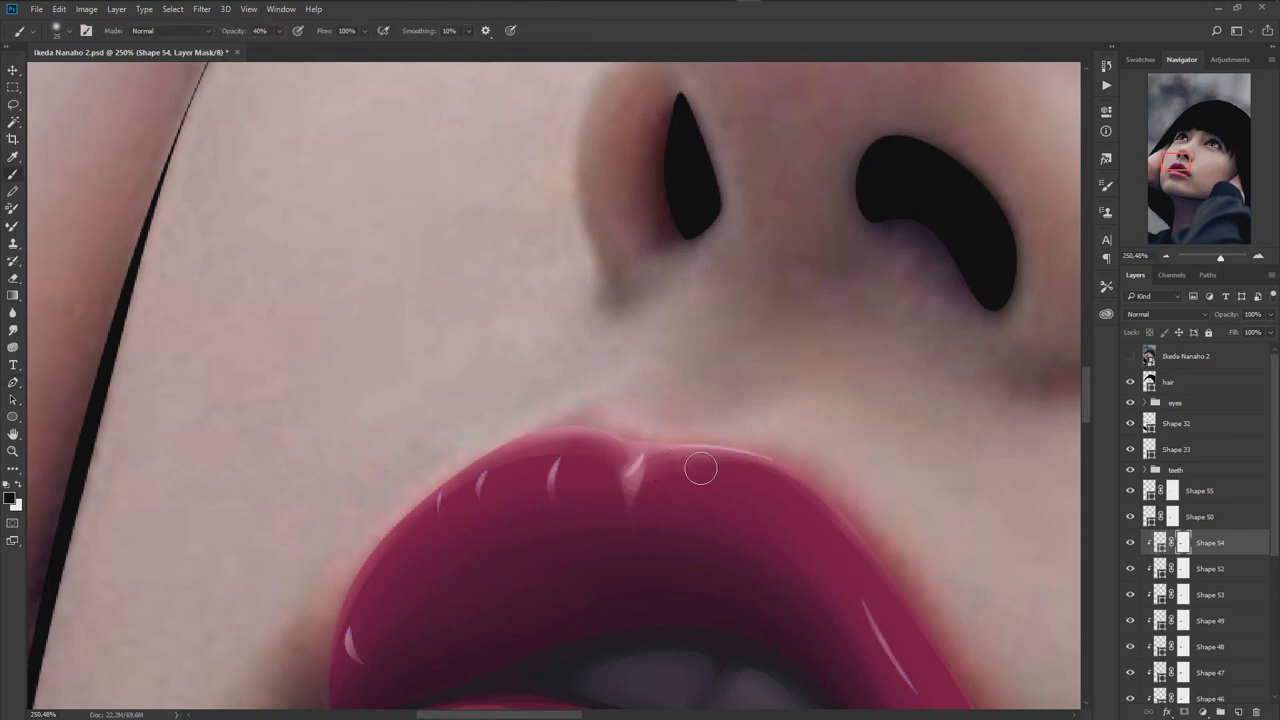
scroll(671, 466, down, 3)
scroll(770, 495, down, 3)
scroll(776, 500, down, 2)
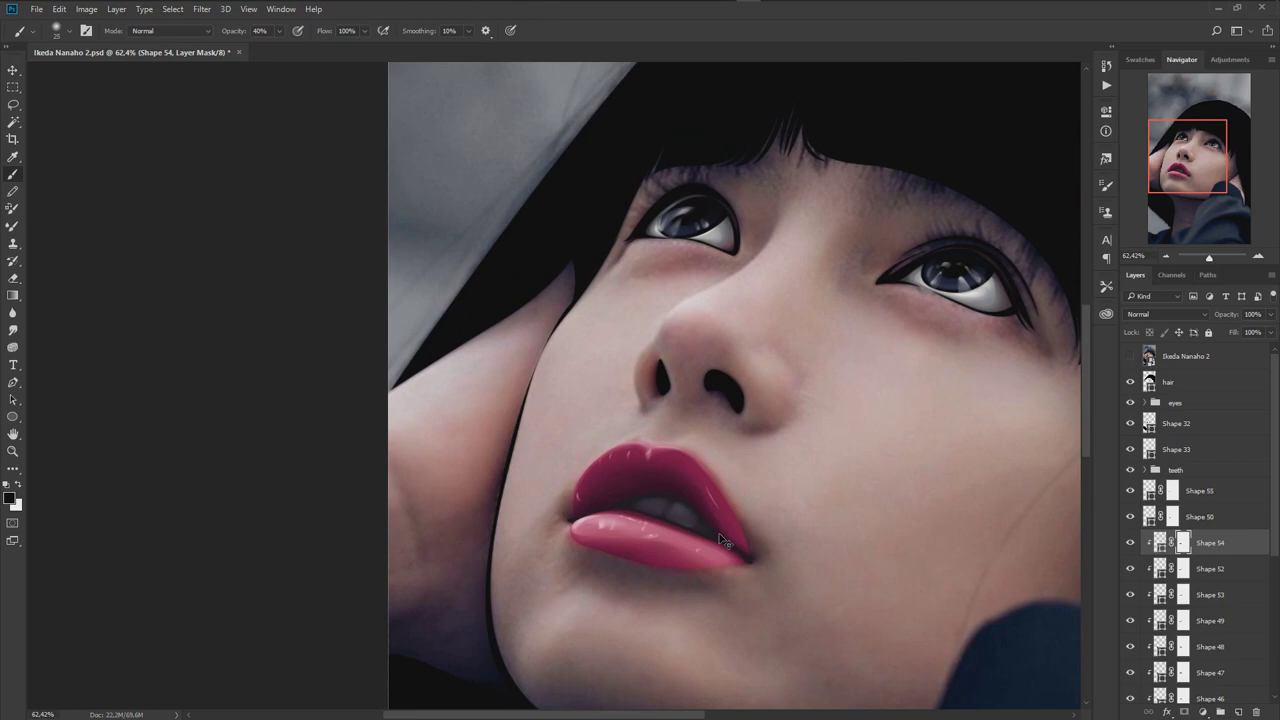
scroll(779, 496, down, 2)
scroll(779, 496, down, 1)
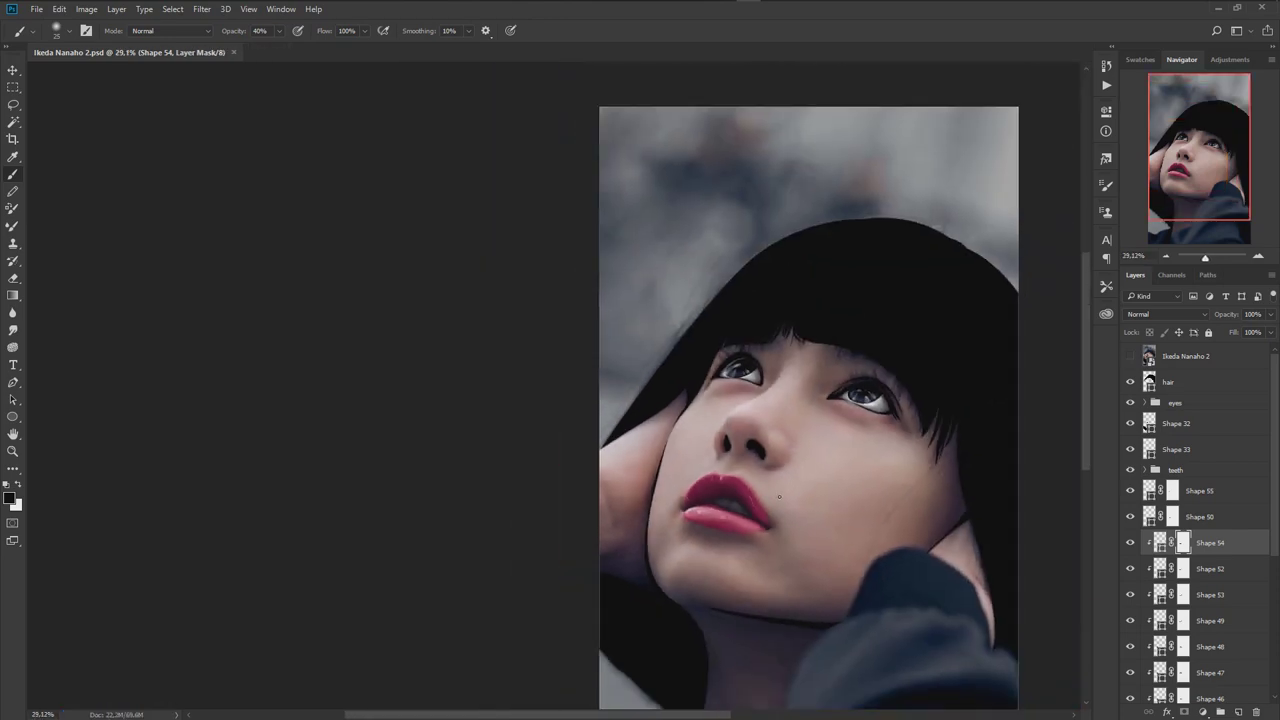
scroll(784, 530, up, 1)
scroll(784, 530, up, 3)
scroll(617, 466, up, 2)
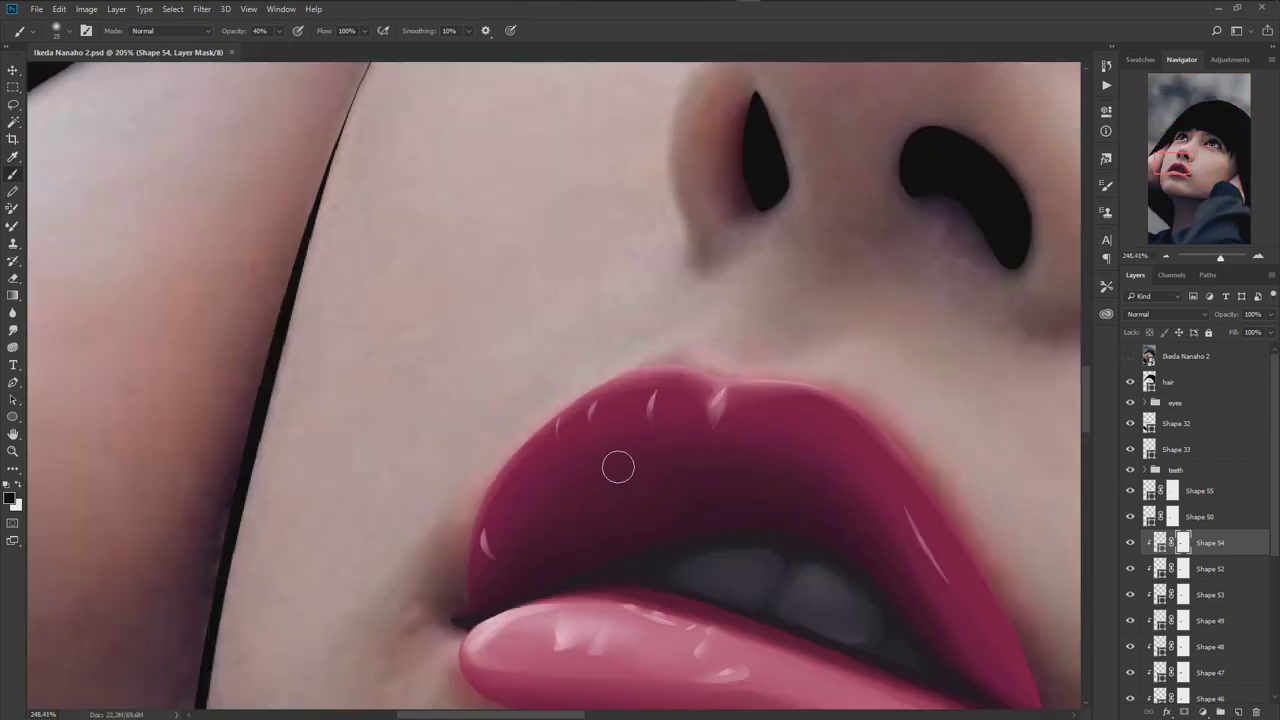
scroll(595, 412, up, 1)
drag(460, 542, 472, 592)
- Save the portrait, briefly toggle the reference photo to compare, then select the Shape 52 layer
scroll(603, 460, down, 3)
scroll(740, 503, down, 1)
key(ctrl+s)
click(1131, 356)
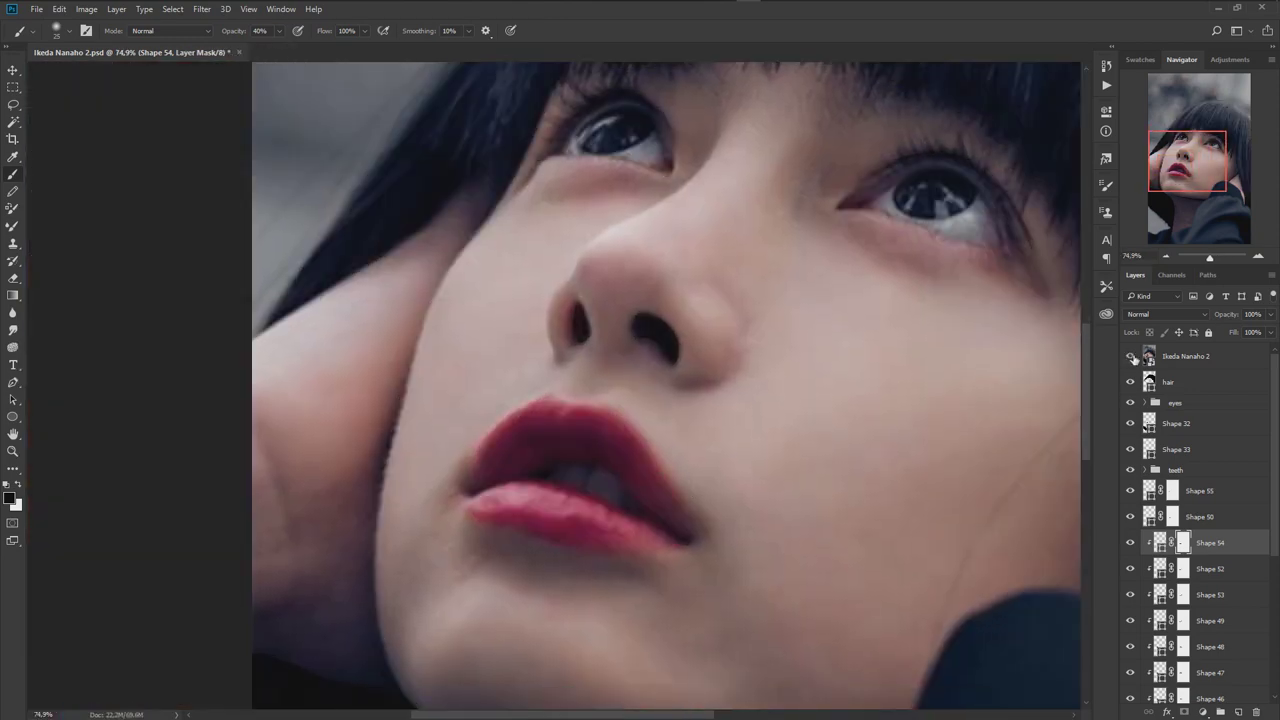
click(1131, 356)
scroll(519, 452, up, 2)
click(1210, 568)
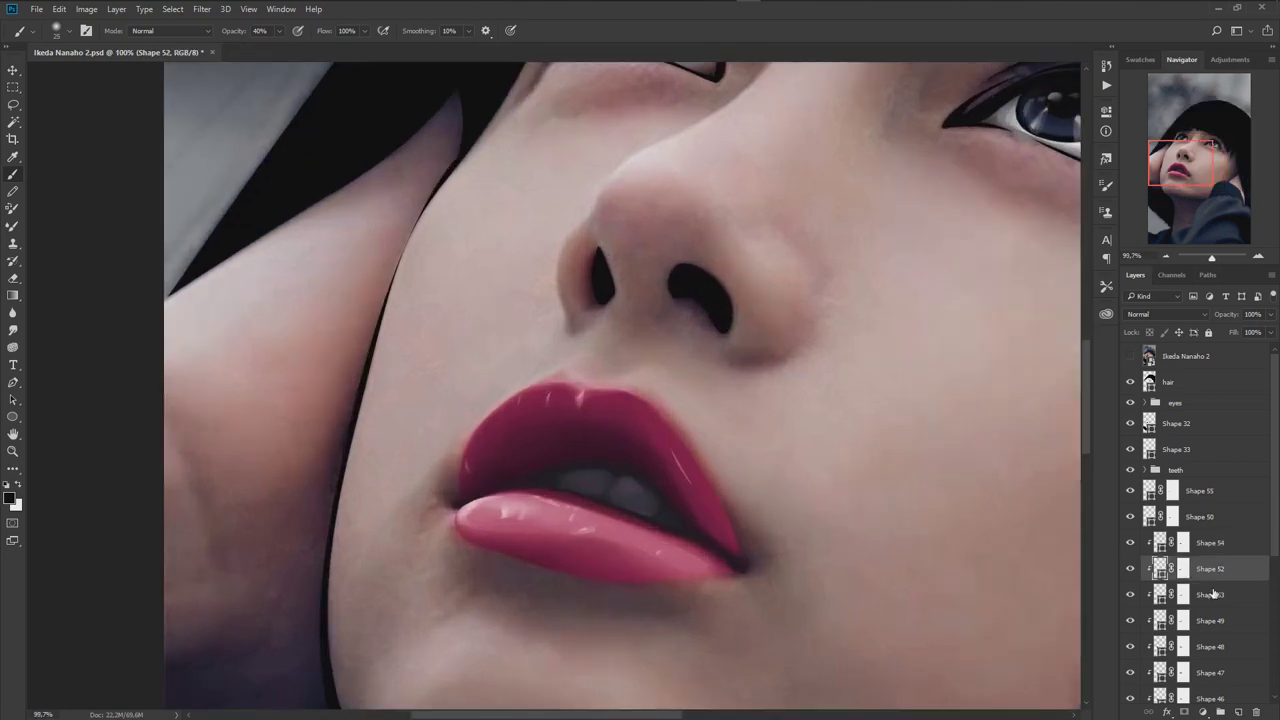
- Select Shape 49, check the reference photo, and draw a curved highlight along the upper lip's left side
key(p)
click(1210, 620)
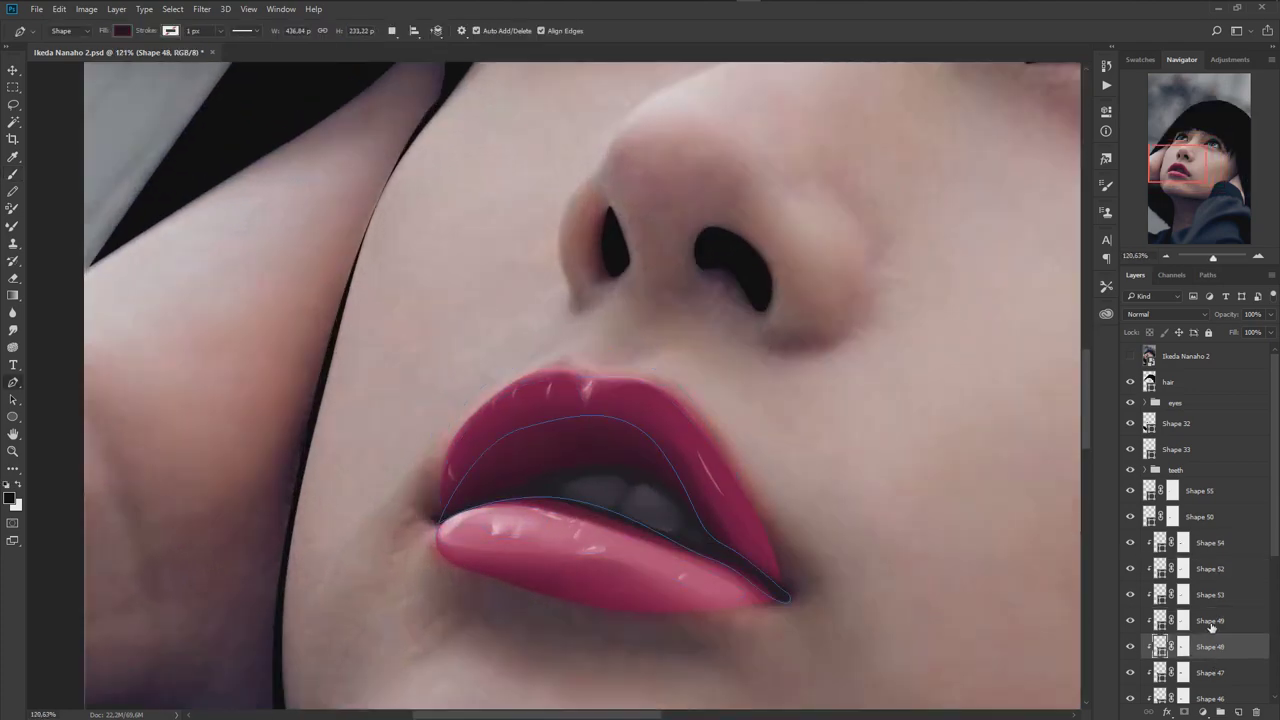
scroll(521, 427, up, 1)
click(1130, 356)
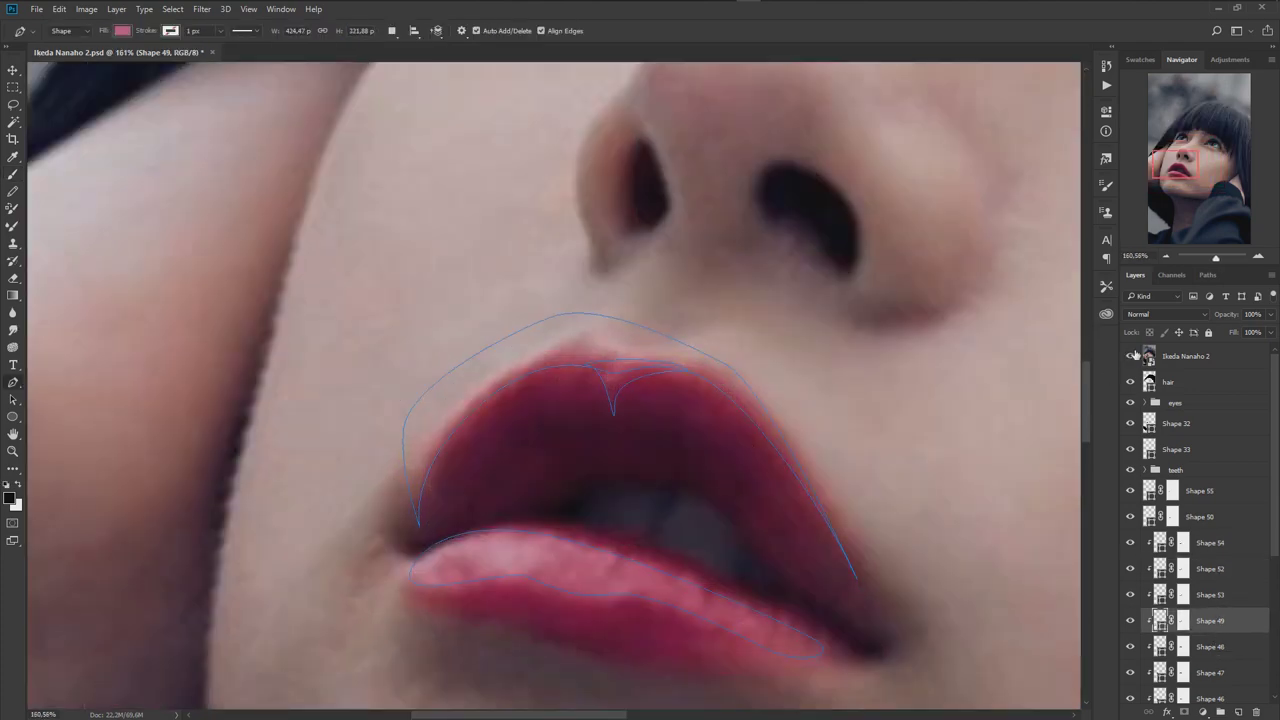
click(420, 509)
drag(547, 397, 638, 390)
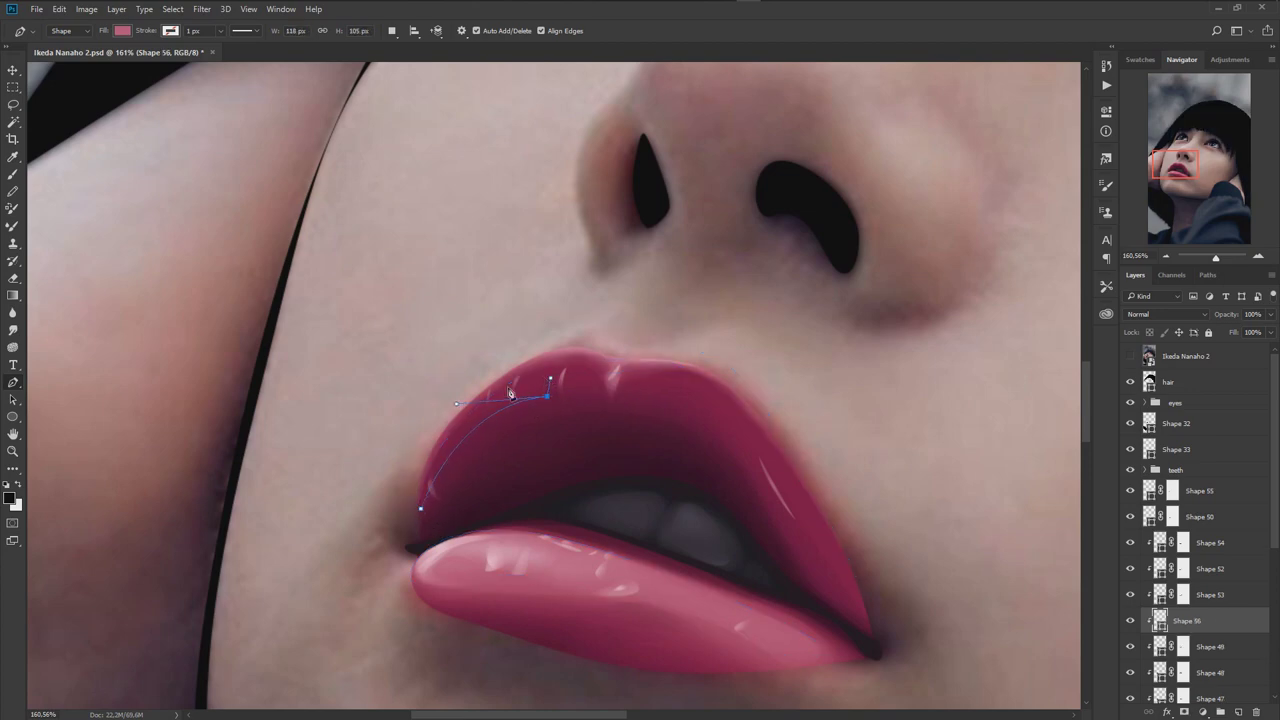
click(421, 510)
- Mask the new Shape 56 highlight and paint it with a 40% soft brush along the lip edge
click(1185, 712)
key(b)
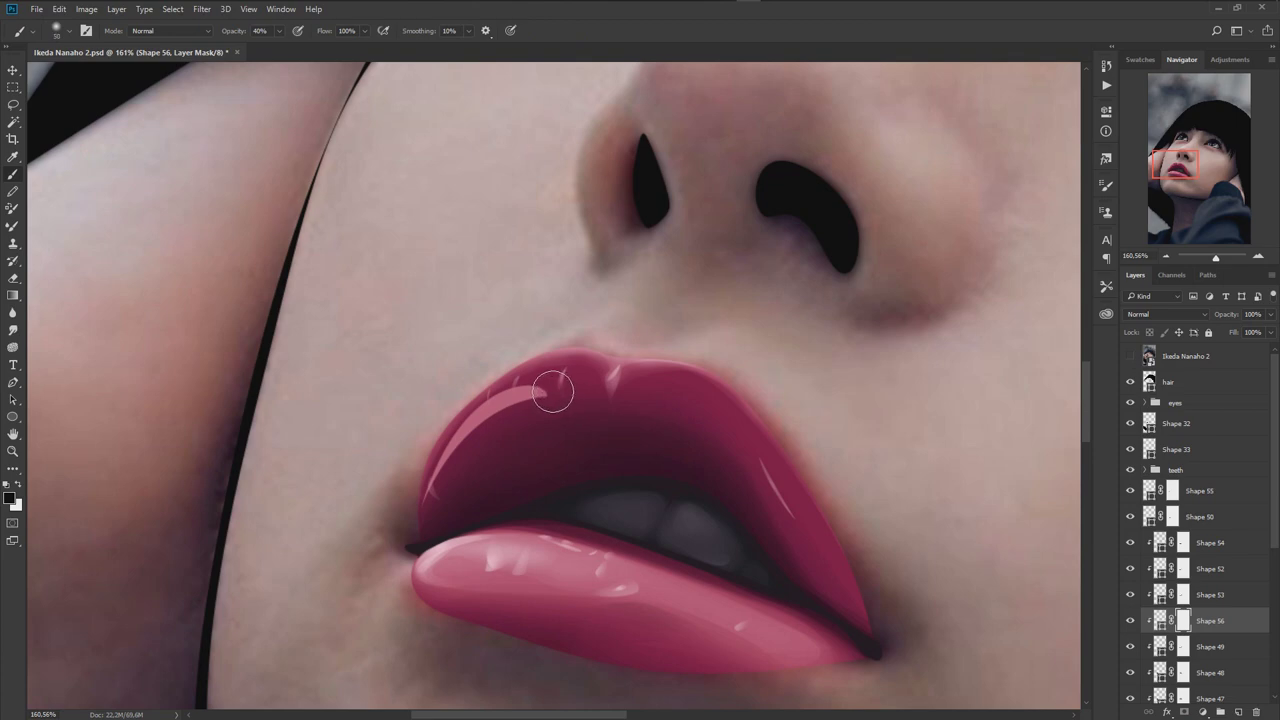
mouse_move(545, 385)
mouse_down()
mouse_move(440, 470)
mouse_move(549, 394)
mouse_up()
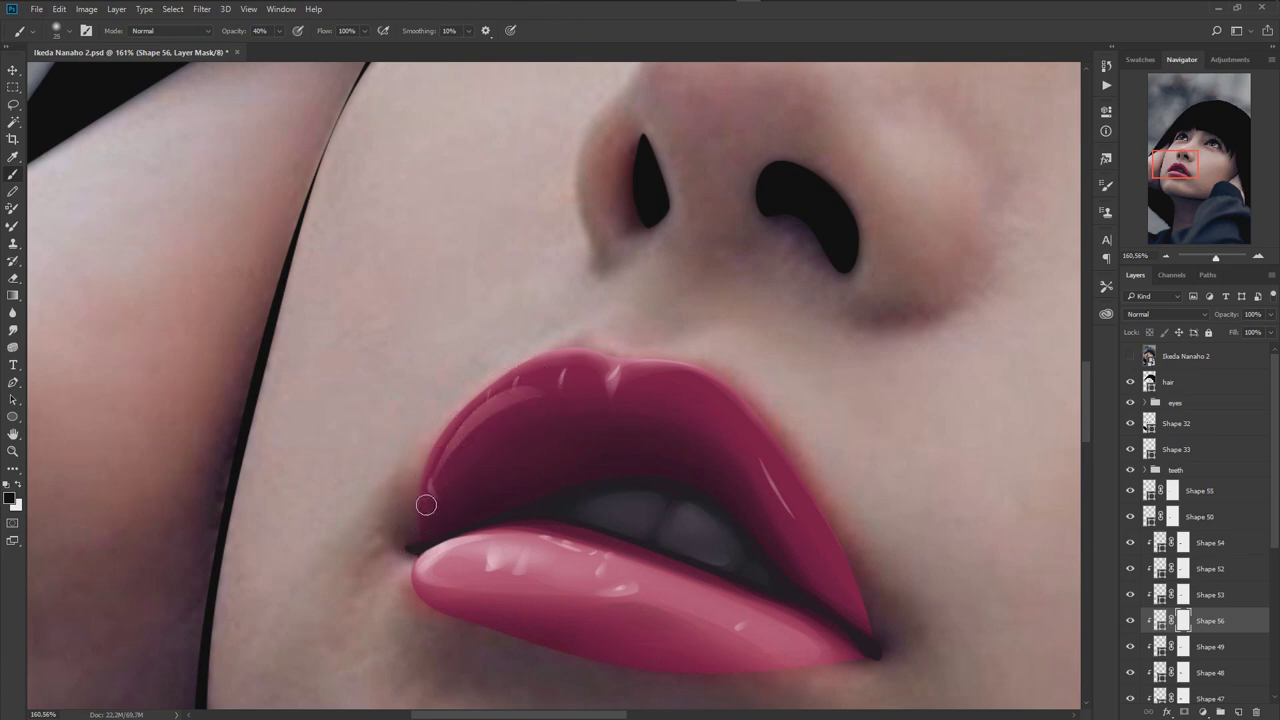
drag(423, 509, 452, 414)
scroll(450, 490, down, 5)
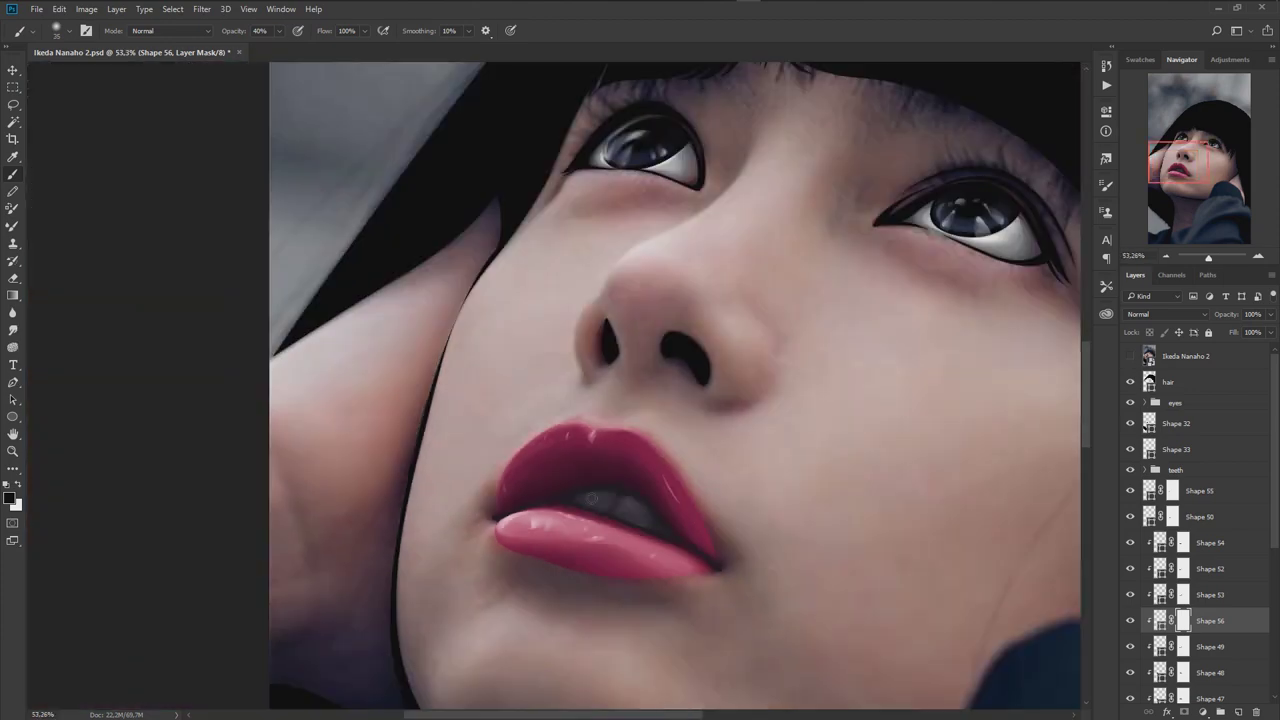
scroll(581, 482, up, 2)
scroll(581, 482, down, 1)
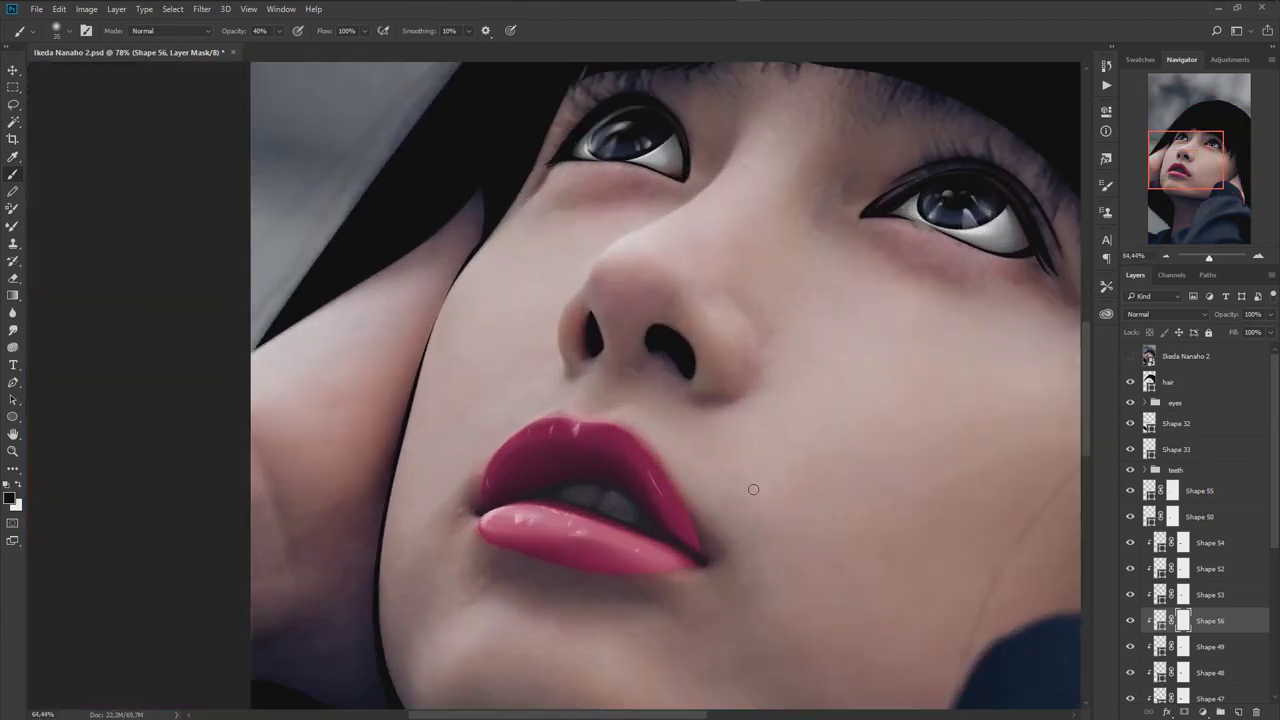
scroll(830, 494, down, 1)
- Save the portrait and briefly compare against the reference photo
key(ctrl+s)
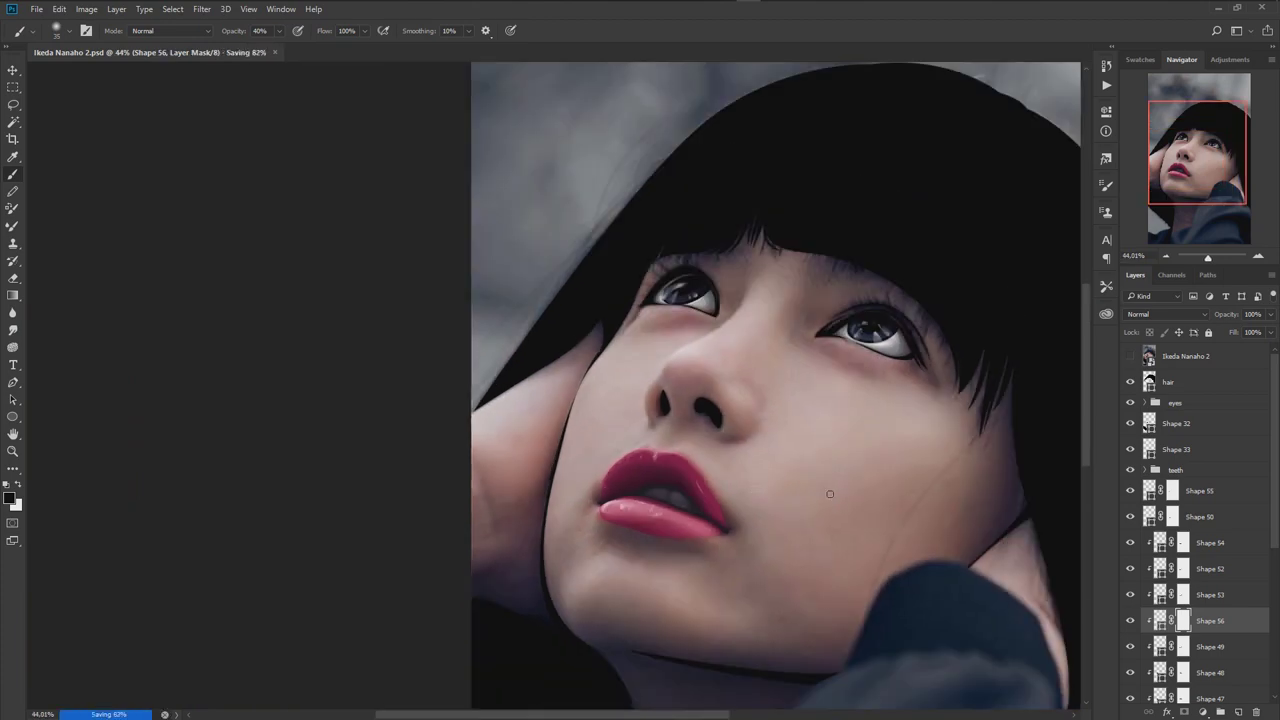
scroll(830, 494, up, 1)
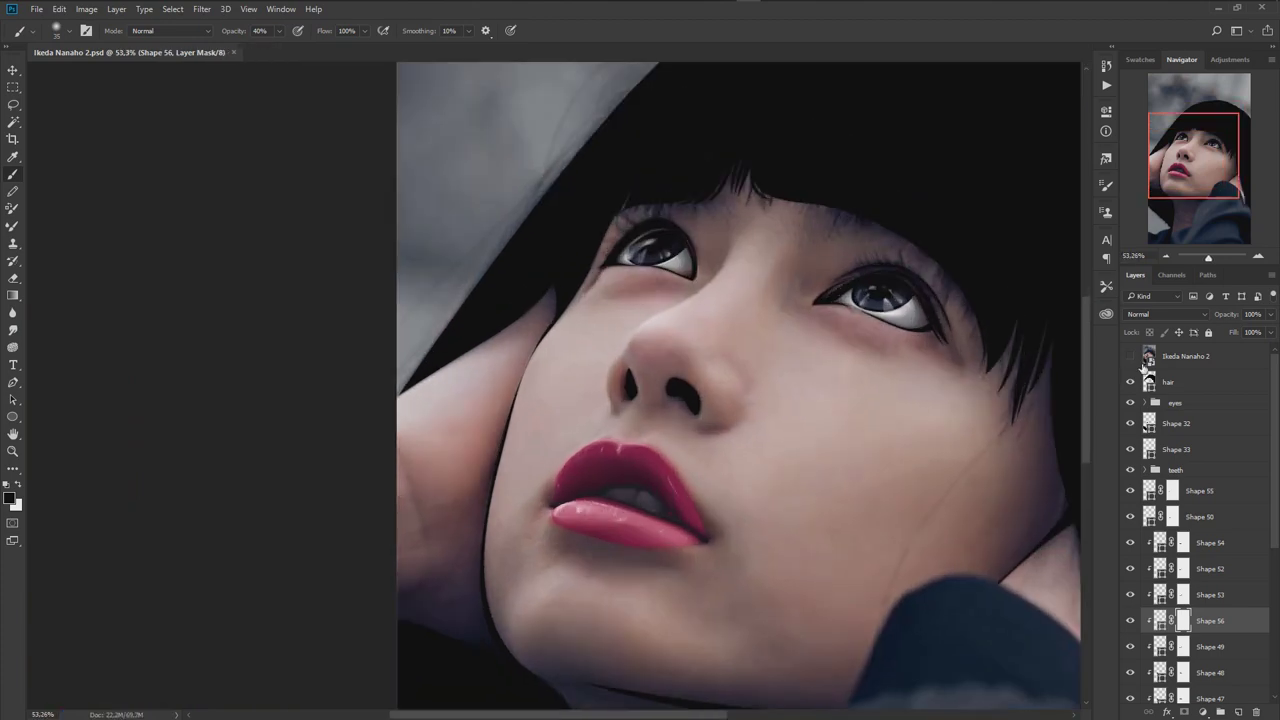
click(1131, 356)
- Select the Shape 46 lip layer and switch to the Pen tool
scroll(1227, 651, down, 2)
click(1210, 620)
scroll(700, 515, up, 2)
key(p)
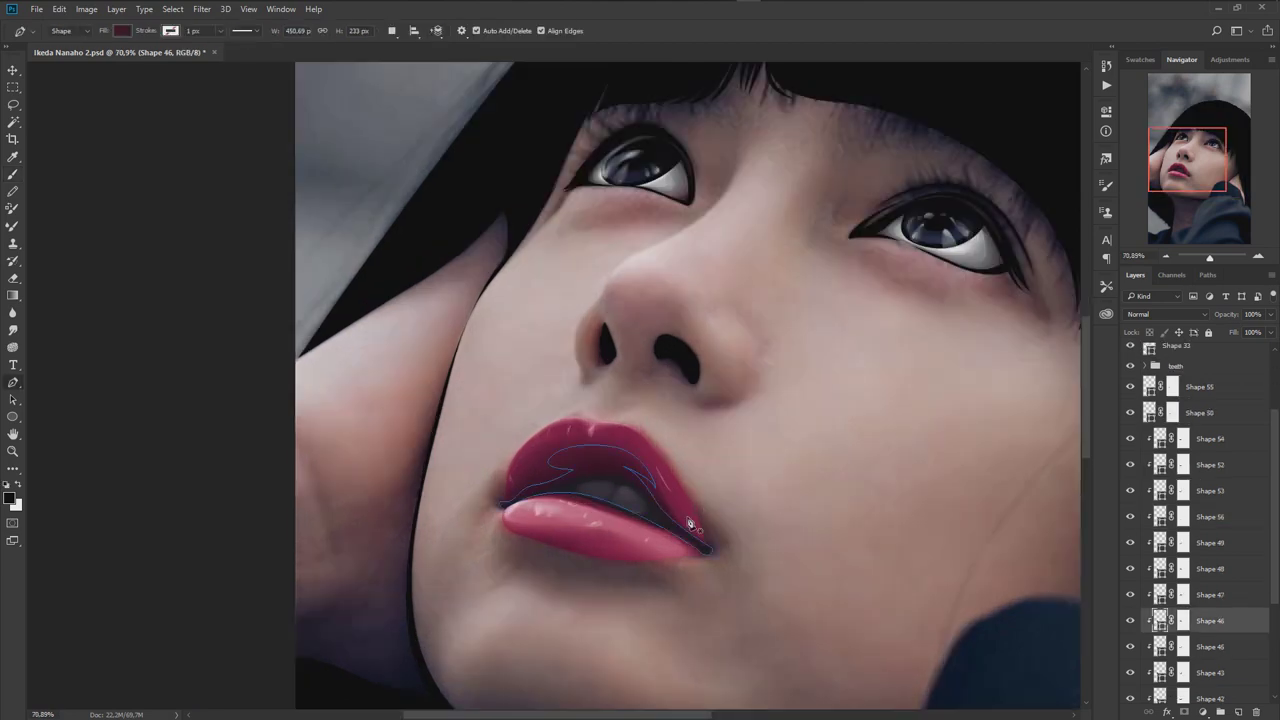
scroll(700, 515, up, 1)
scroll(1210, 651, down, 2)
- Step through the lip shape layers to inspect the Shape 45 and 46 outlines against the reference photo
click(1210, 620)
click(1210, 594)
click(1210, 568)
click(1212, 542)
click(1212, 517)
click(1200, 545)
scroll(623, 523, up, 2)
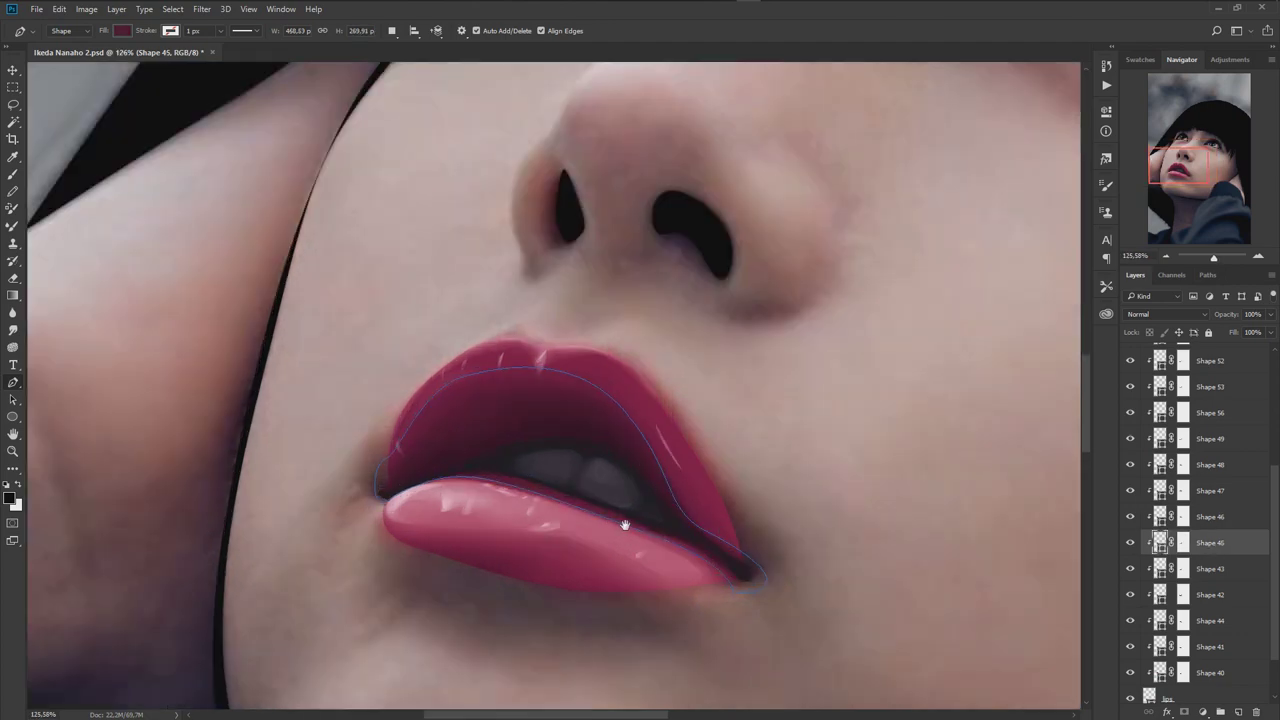
scroll(1131, 386, up, 4)
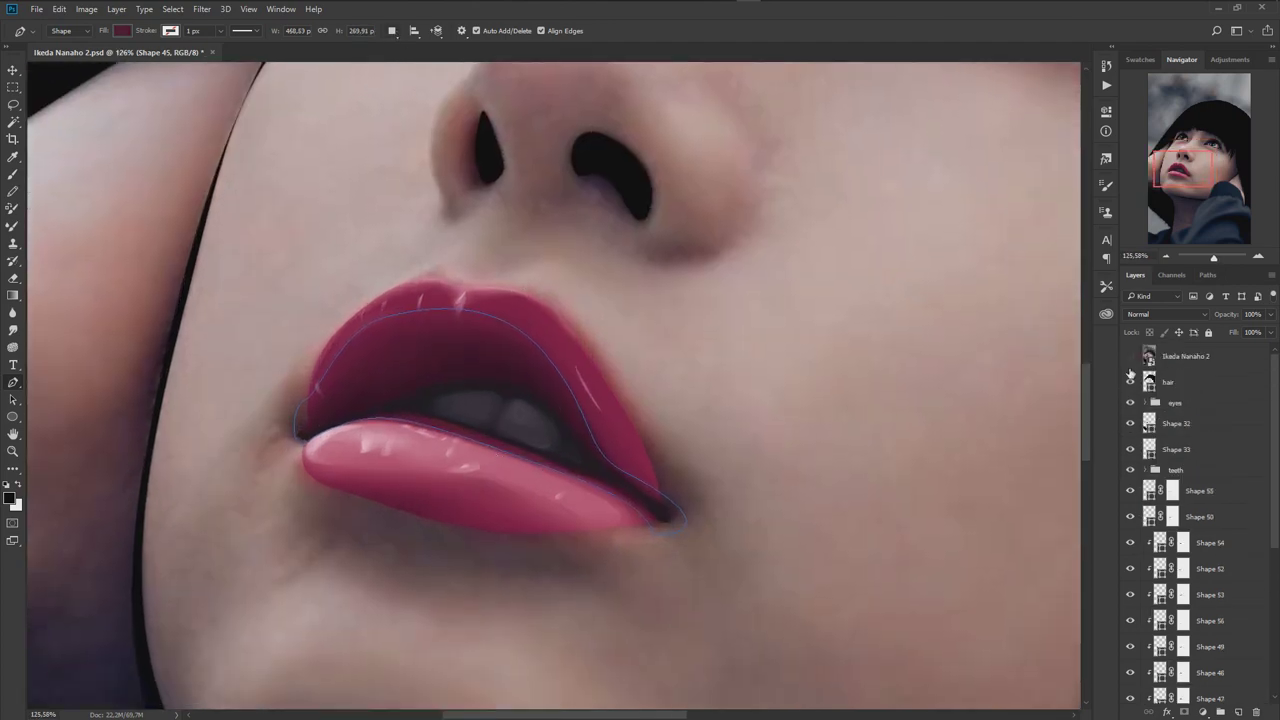
click(1130, 356)
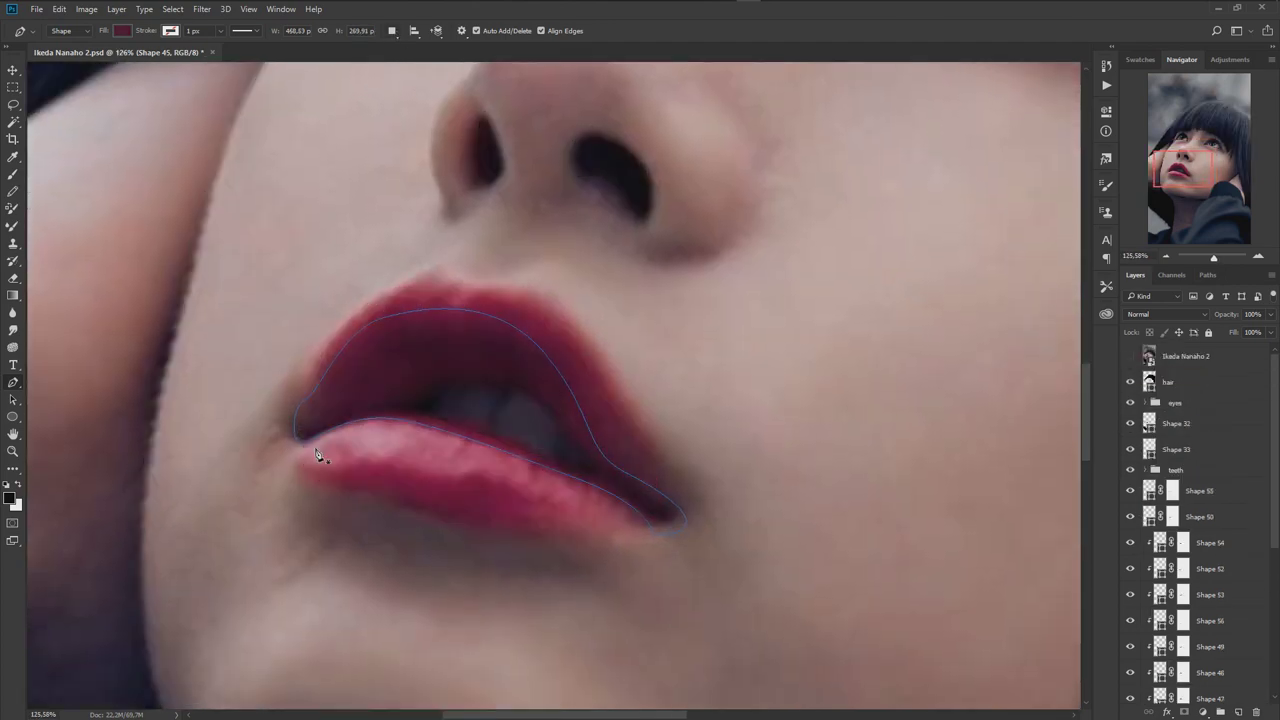
- Draw a closed Shape 57 curving around the lower lip's underside, filled dark crimson 490627
click(430, 430)
click(530, 453)
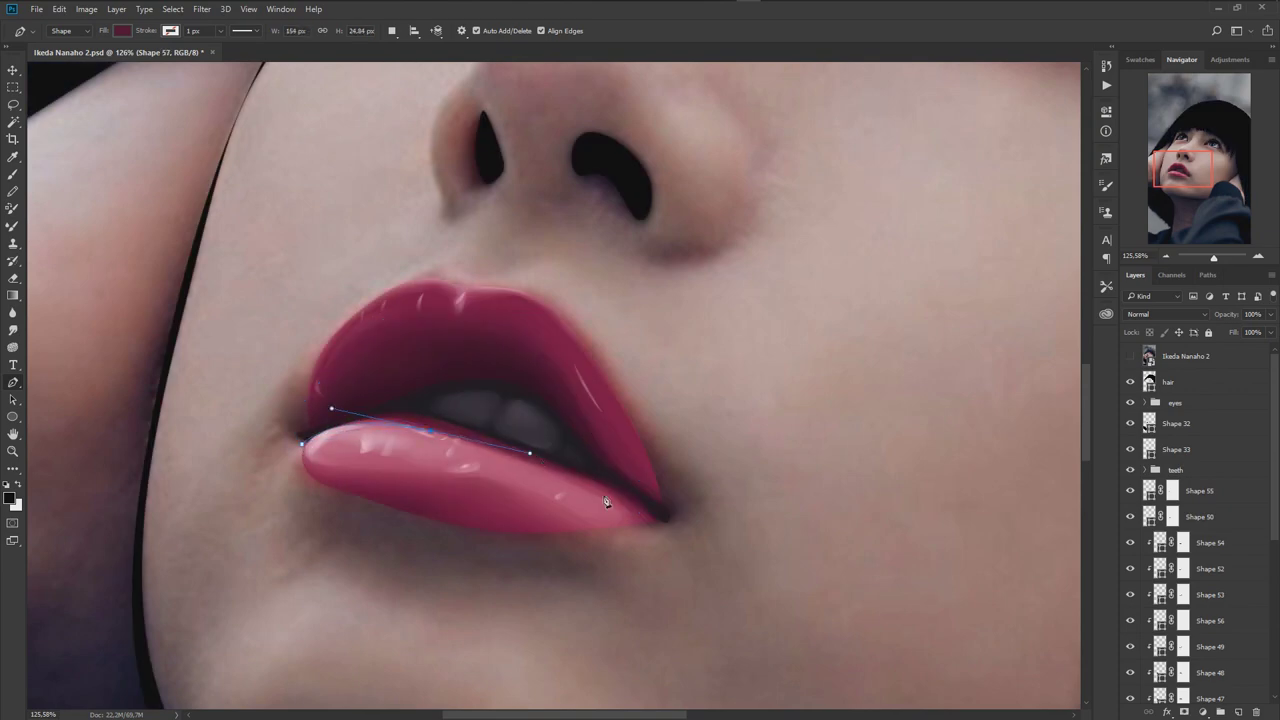
mouse_move(631, 533)
mouse_down()
mouse_move(640, 577)
mouse_move(630, 524)
mouse_up()
click(560, 513)
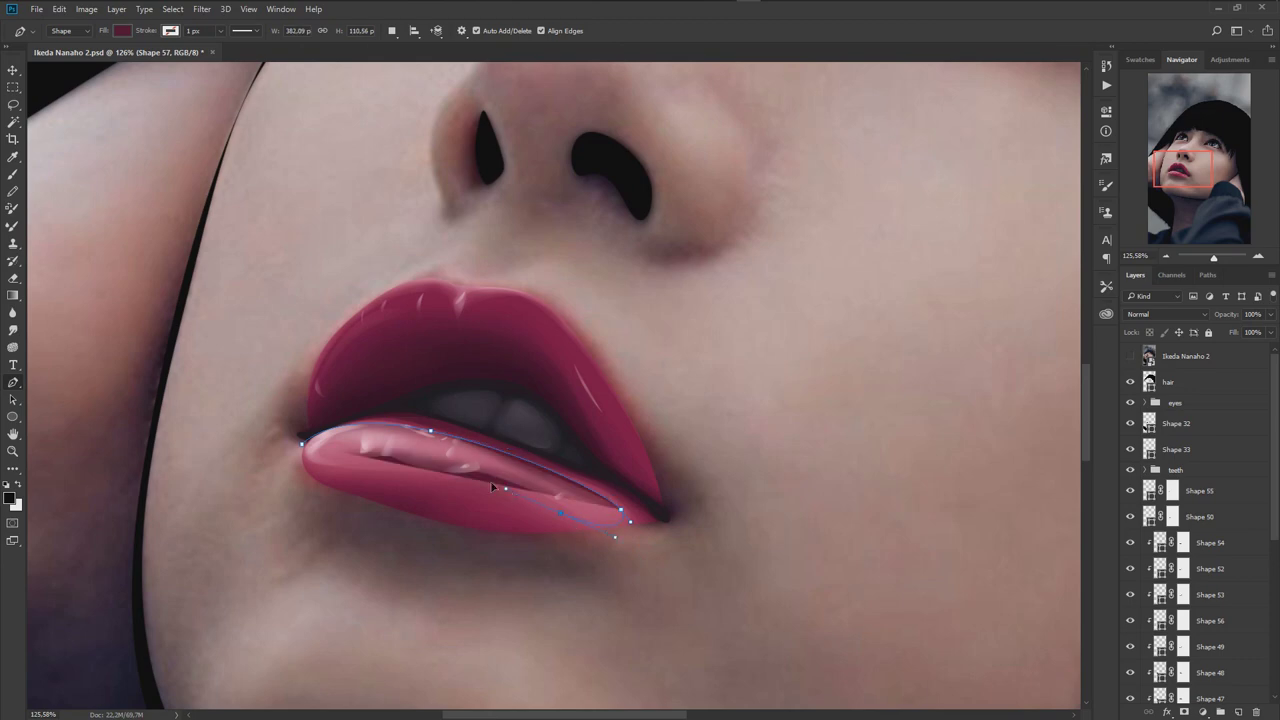
click(301, 457)
drag(442, 563, 701, 563)
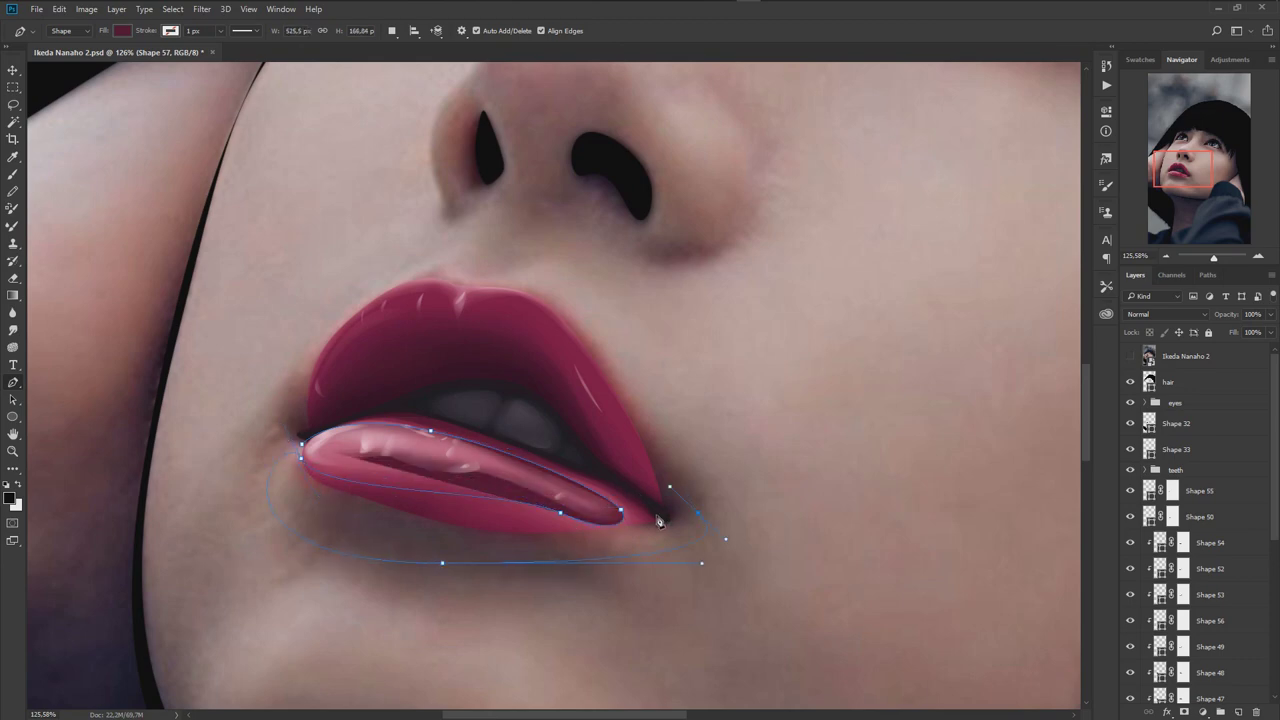
click(664, 517)
drag(301, 443, 169, 541)
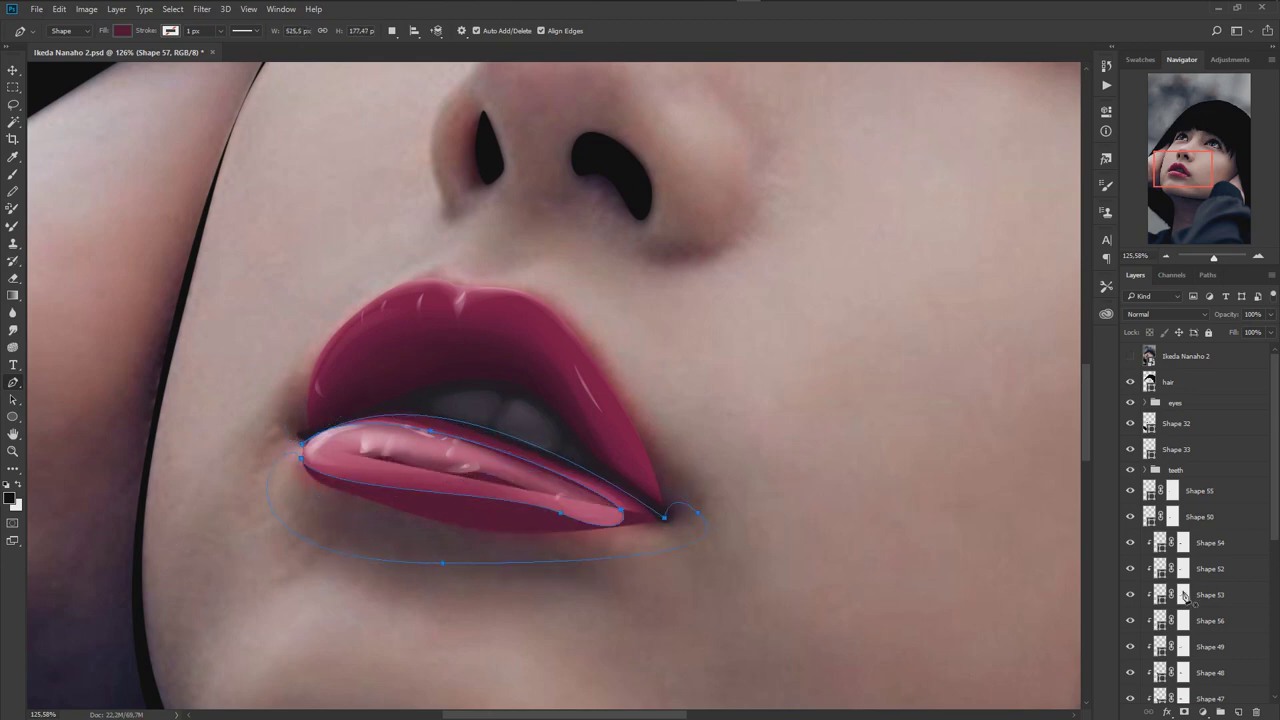
scroll(1160, 575, down, 3)
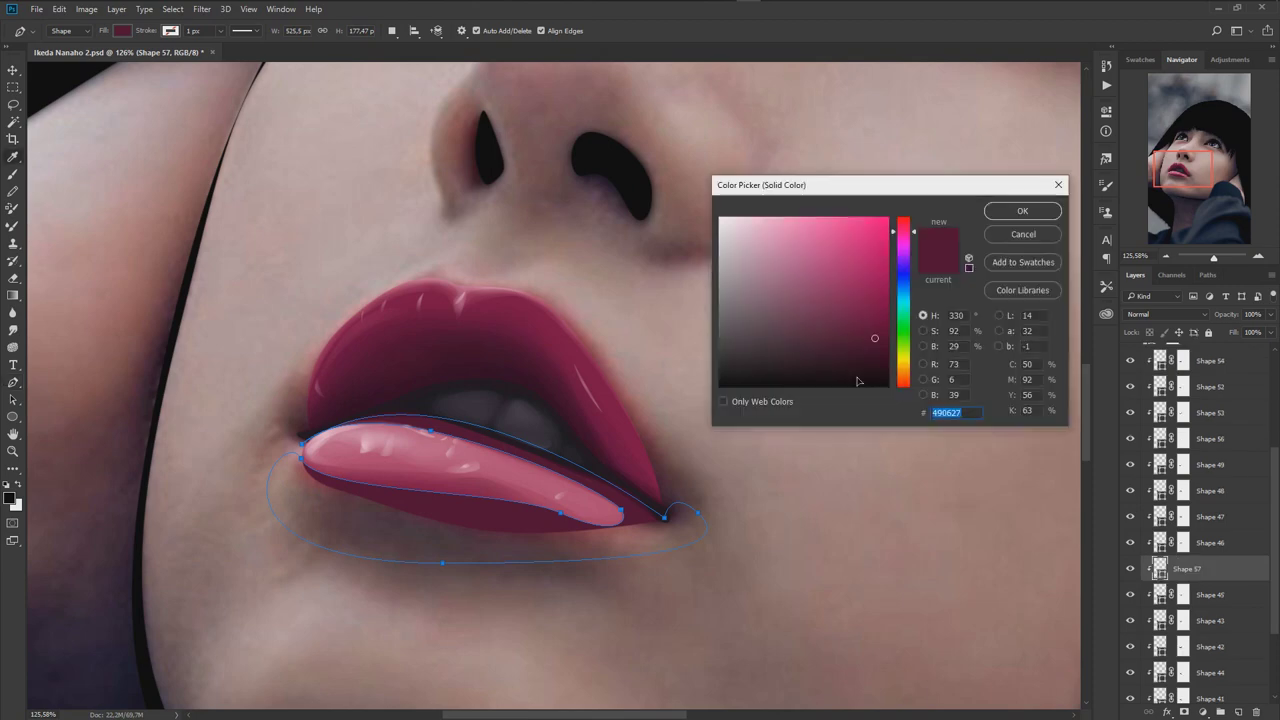
- Change Shape 57's fill to crimson 6d082b and add a layer mask to it
drag(852, 322, 862, 300)
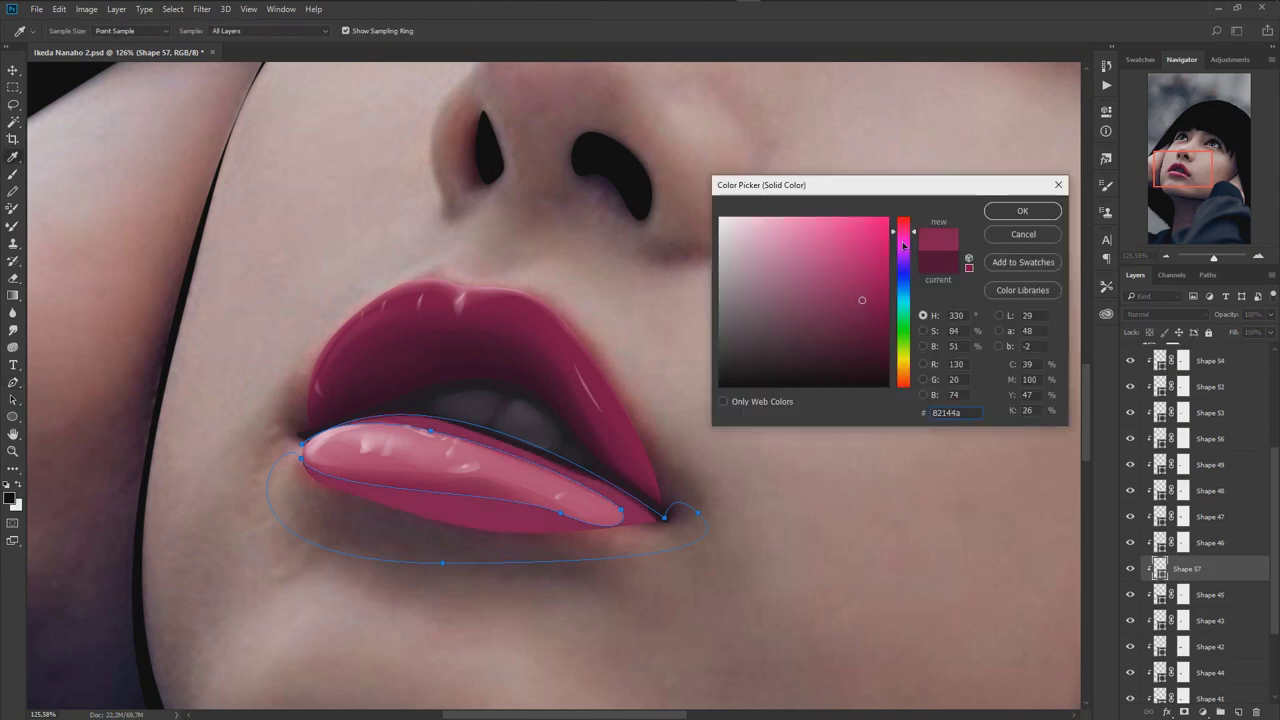
drag(862, 300, 878, 314)
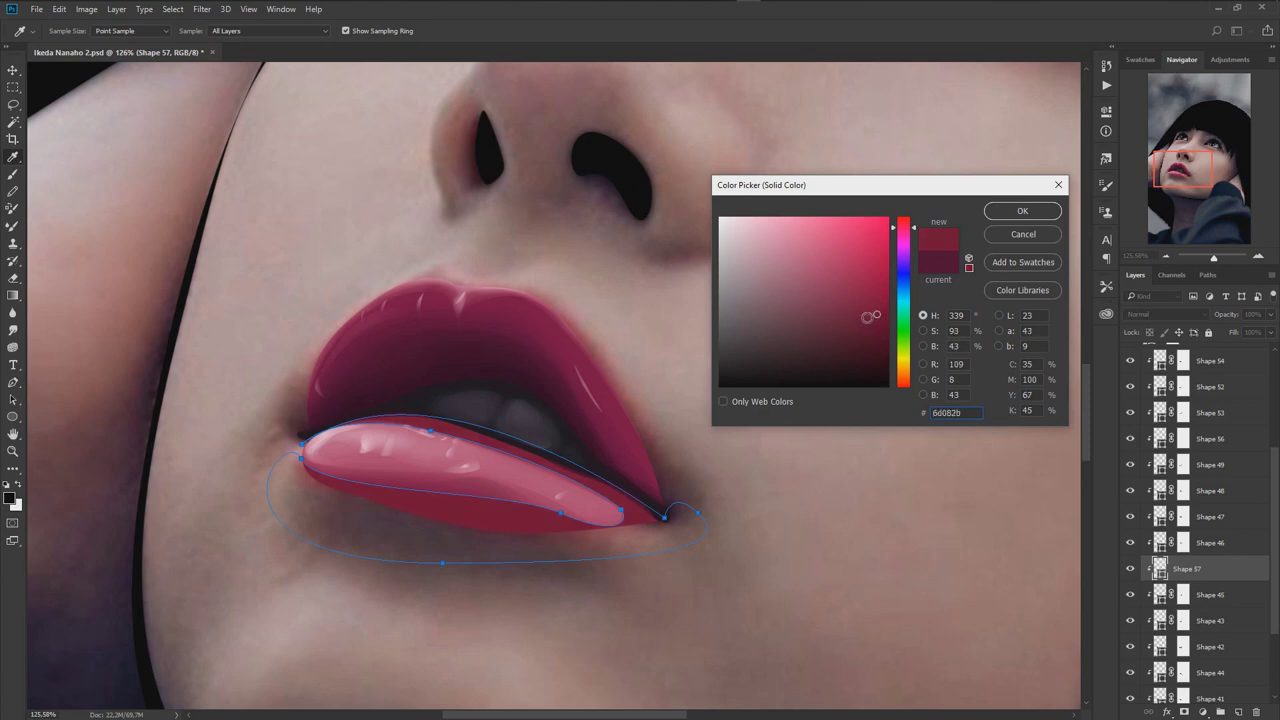
click(1022, 211)
click(1184, 711)
- Enlarge the soft brush to 70 and paint black on Shape 57's mask to fade its edges
key(b)
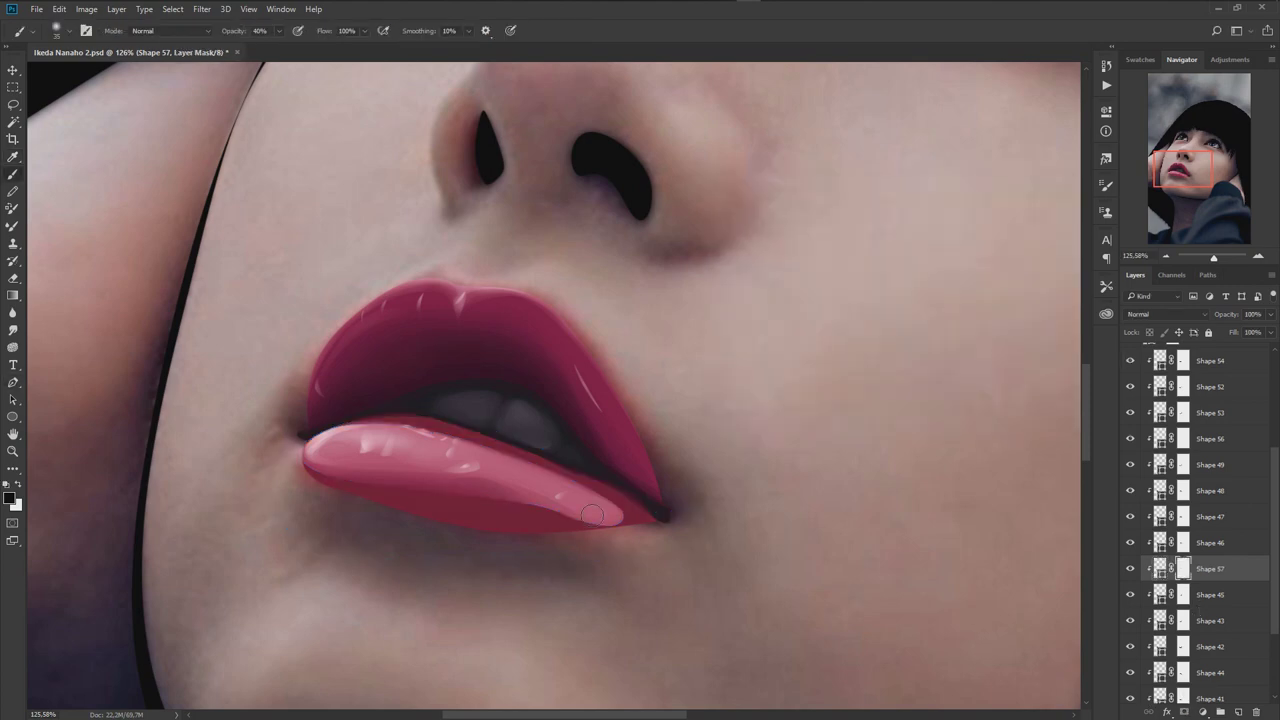
key(bracketright)
key(bracketright)
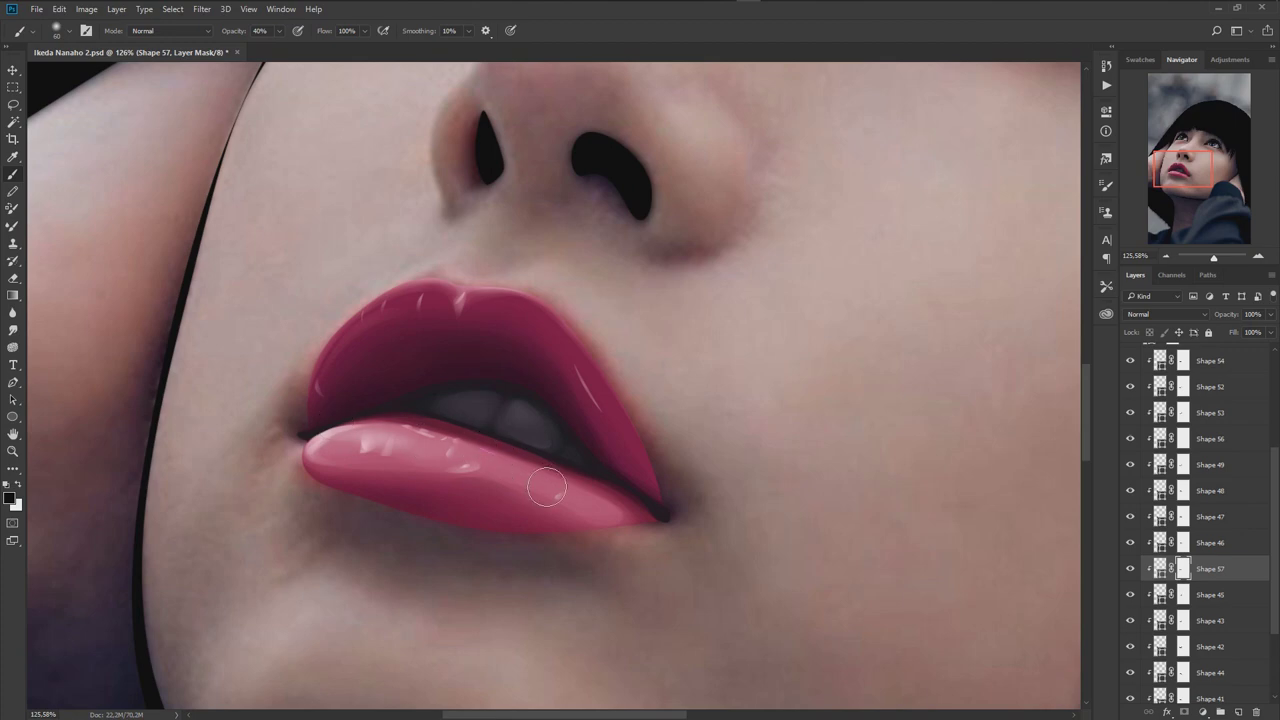
scroll(623, 543, down, 3)
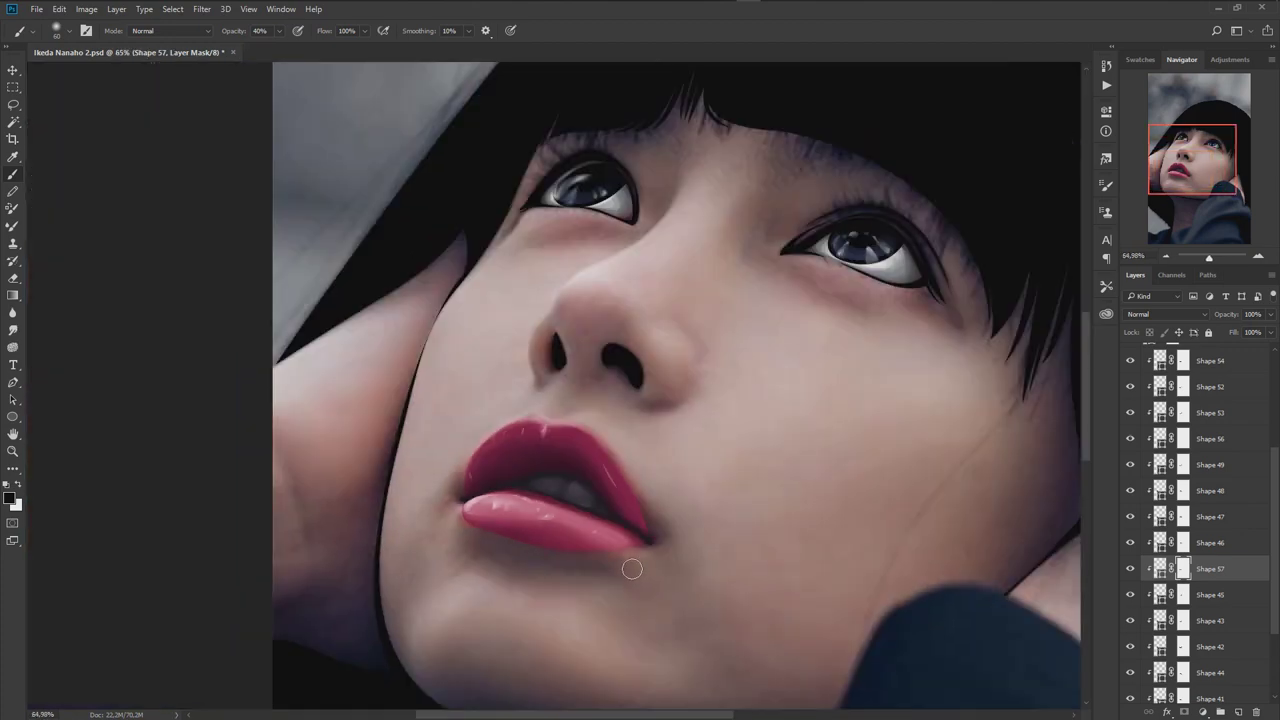
scroll(634, 566, down, 2)
scroll(623, 571, up, 2)
scroll(651, 523, up, 2)
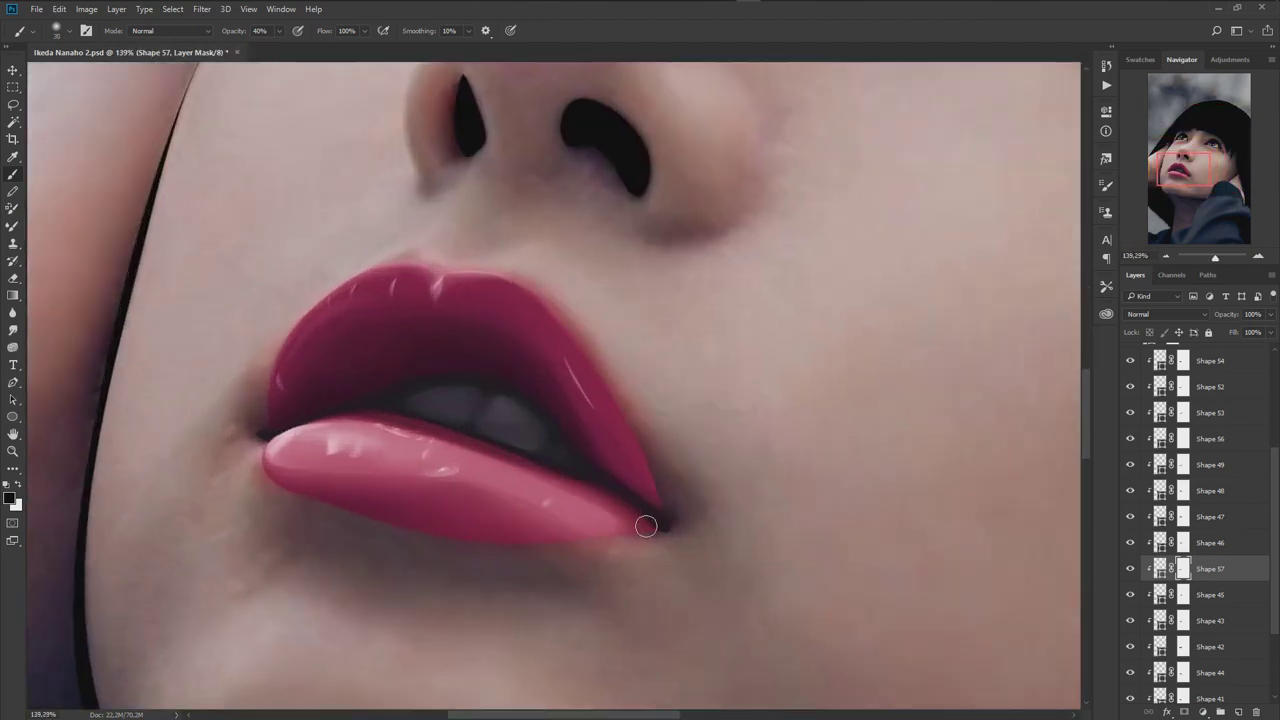
scroll(548, 540, down, 2)
scroll(548, 540, down, 1)
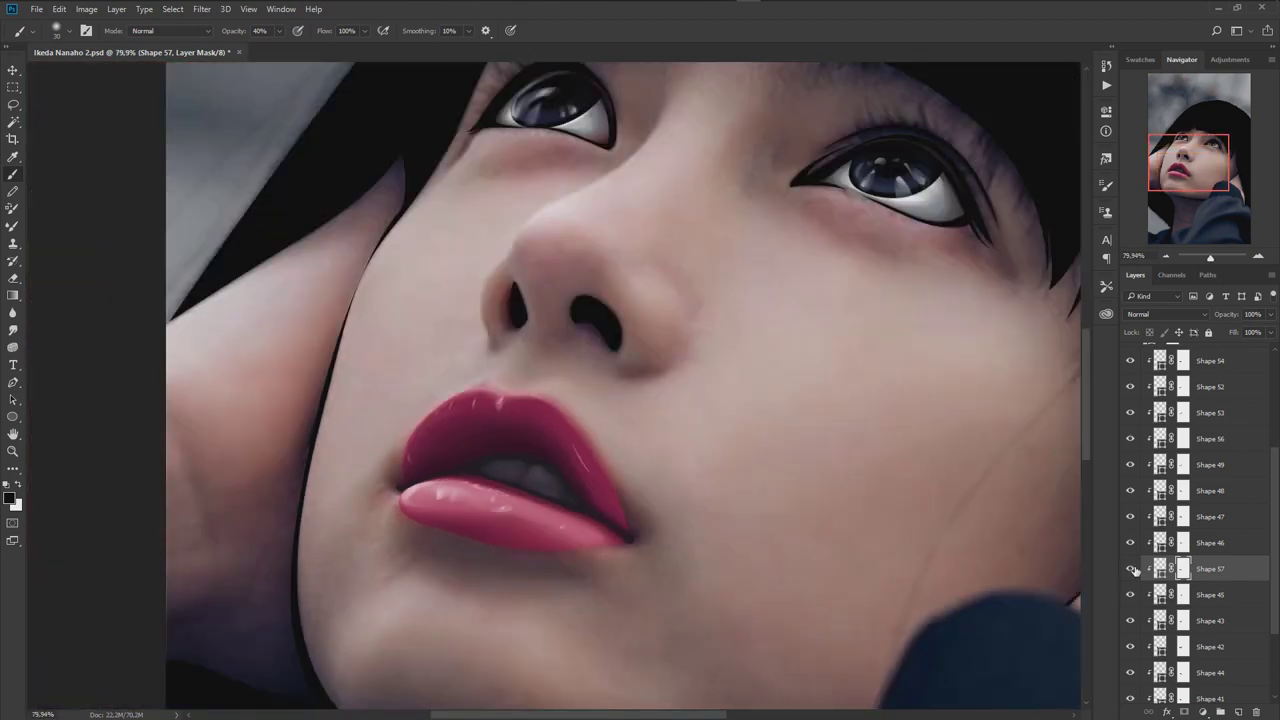
scroll(608, 591, down, 1)
scroll(608, 591, up, 3)
- Paint white on Shape 57's mask to restore parts of the lower-lip shading
key(x)
scroll(651, 524, down, 2)
scroll(675, 549, down, 2)
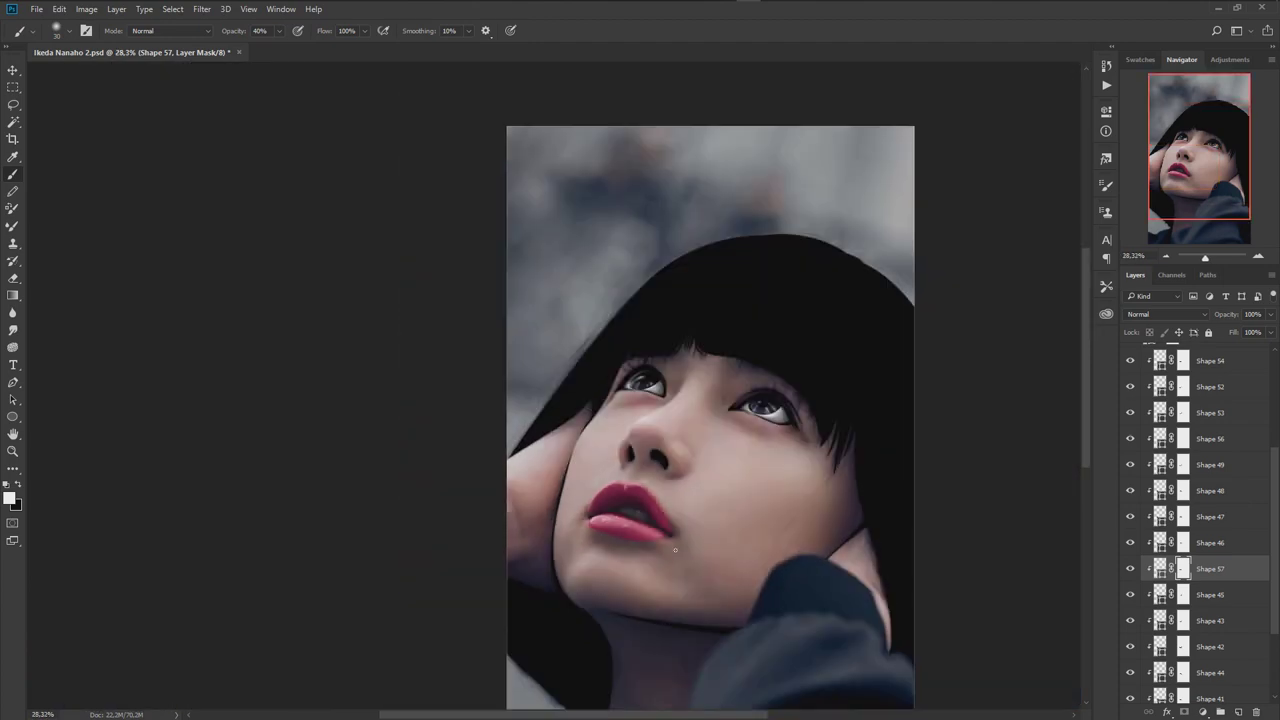
scroll(675, 549, up, 2)
scroll(676, 518, up, 1)
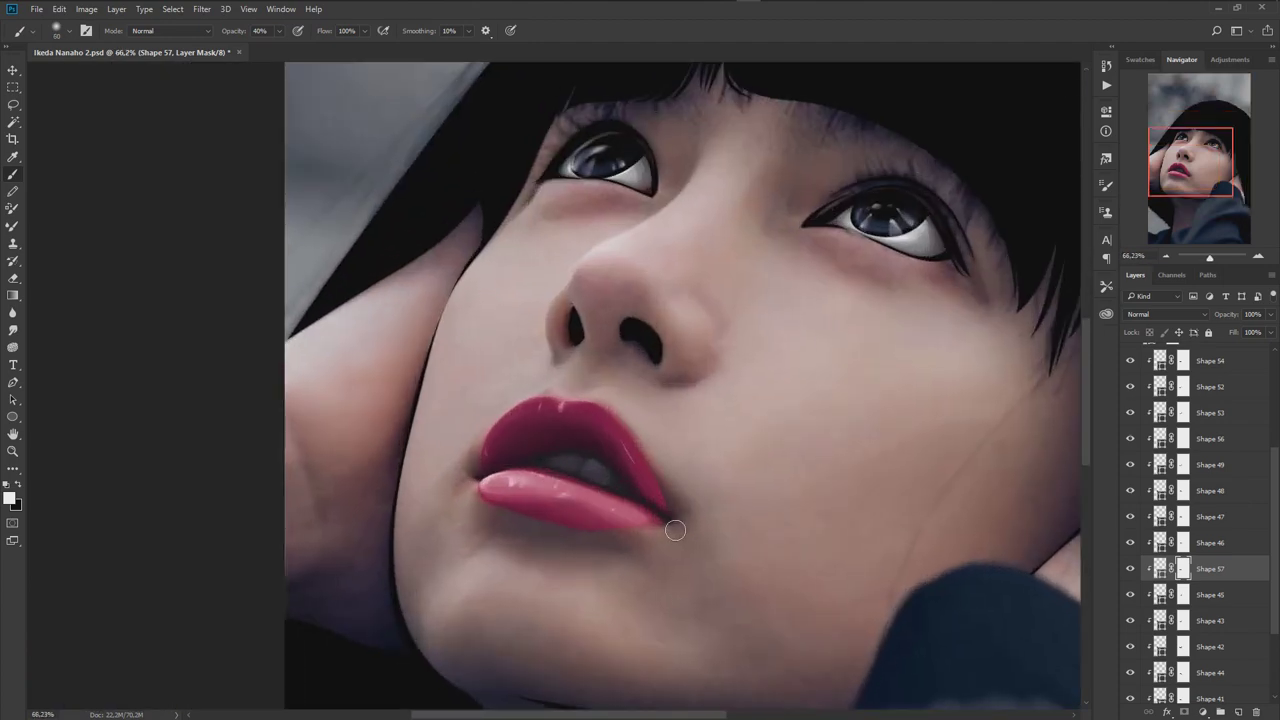
scroll(662, 567, up, 2)
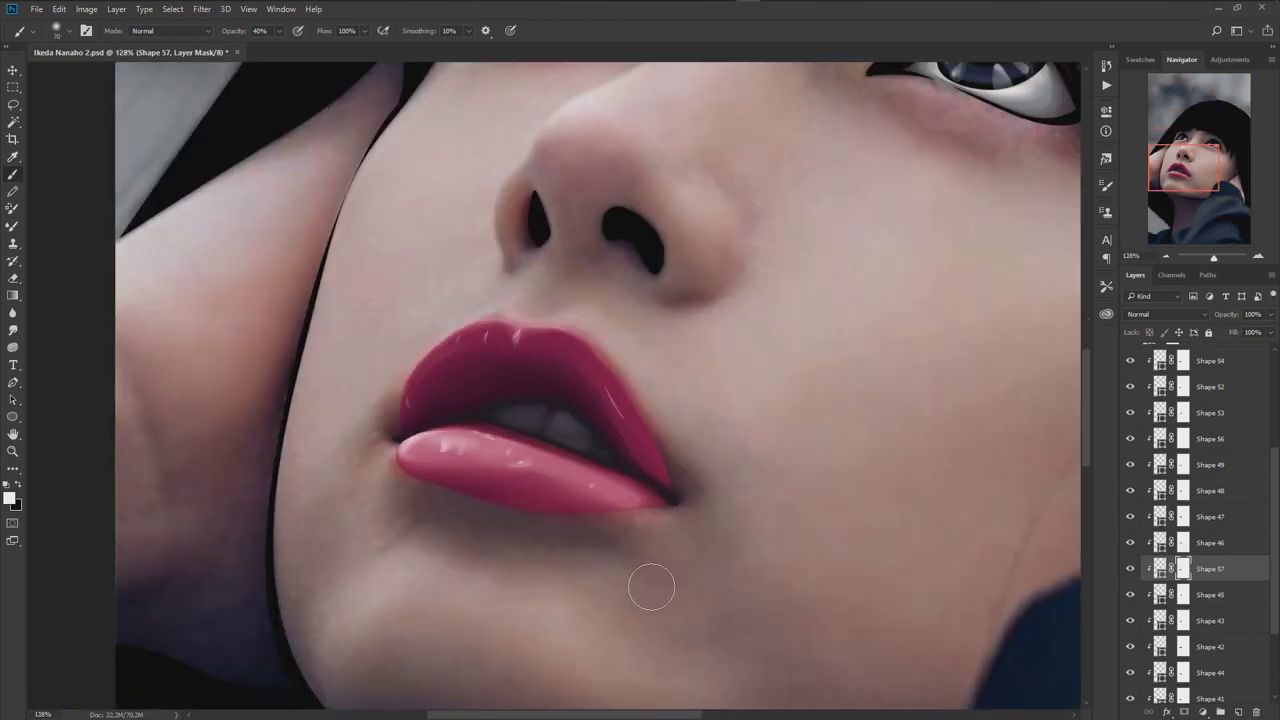
- Return to black, shrink the brush from 70 to 40, and save the portrait
key(x)
key(bracketleft)
key(bracketleft)
key(bracketleft)
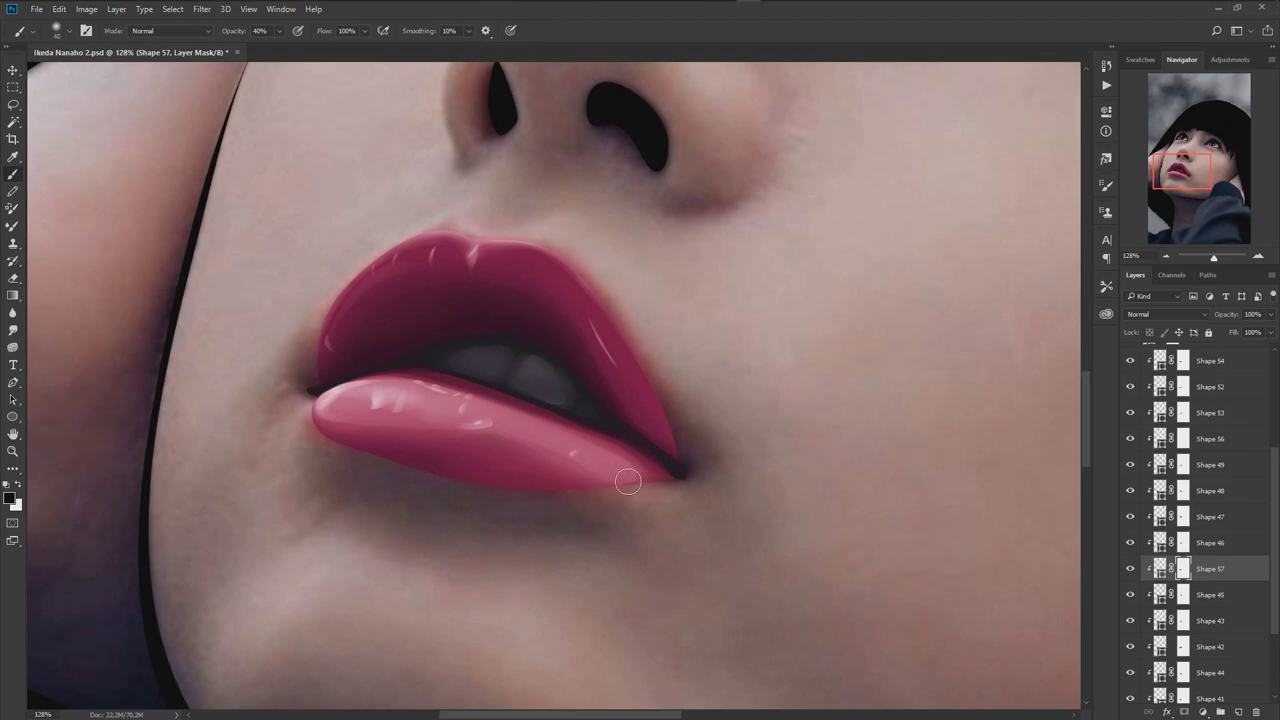
scroll(628, 482, down, 1)
scroll(650, 450, down, 4)
key(ctrl+s)
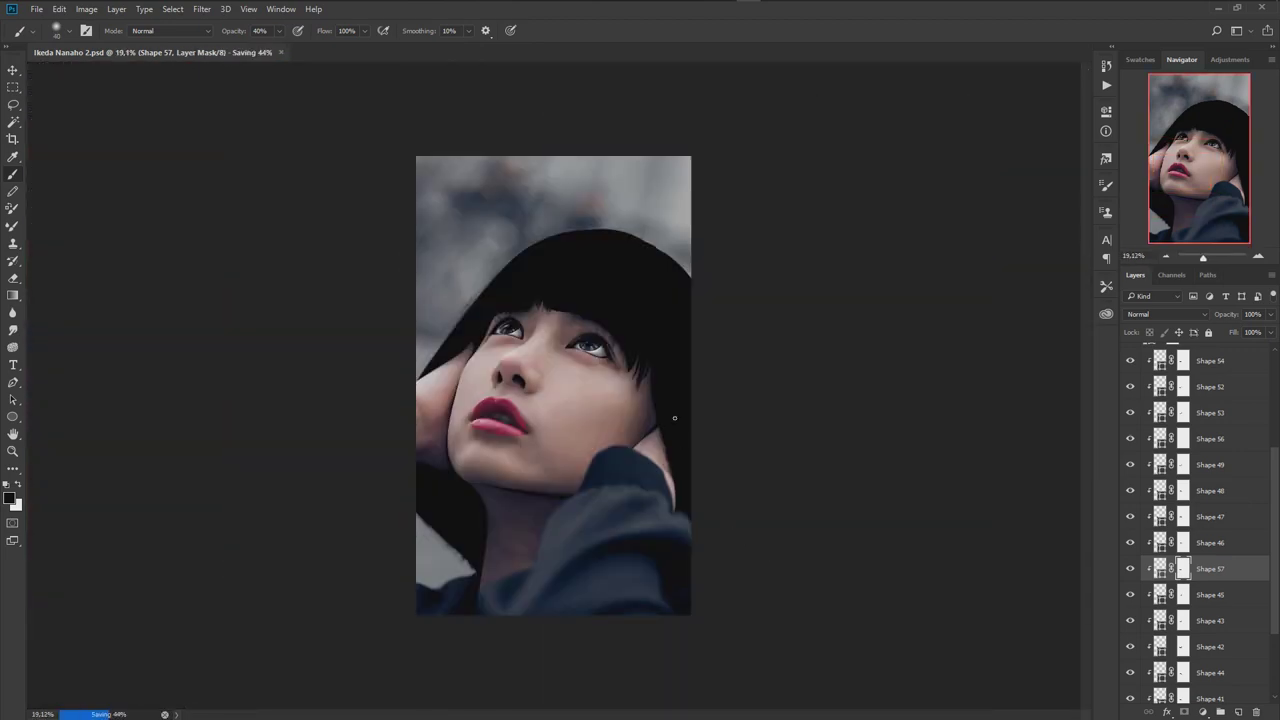